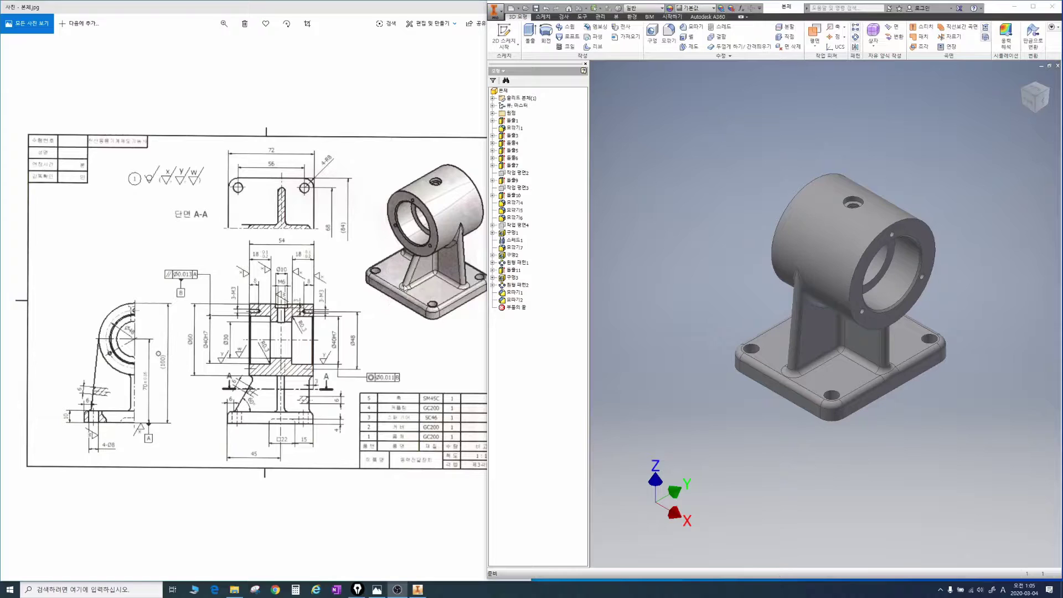
Examine the base plate, hollow cylinder and supporting ribs in the reference drawing's isometric view.
mouse_move(429, 260)
left_mouse_down()
mouse_move(394, 246)
mouse_move(388, 196)
mouse_move(445, 211)
mouse_move(436, 223)
left_mouse_up()
key("Escape")
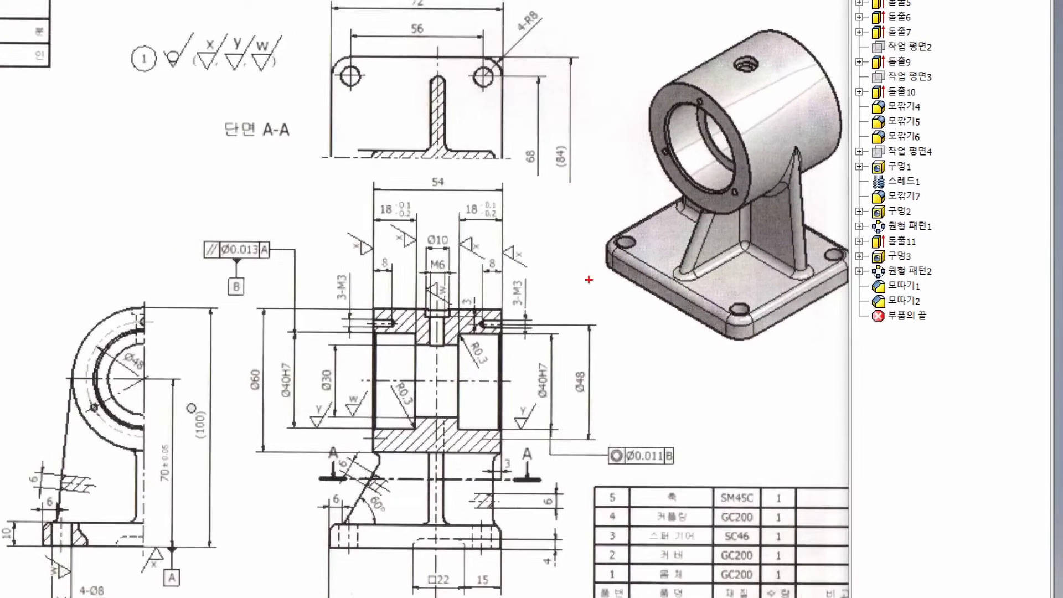
mouse_move(610, 246)
left_mouse_down()
mouse_move(725, 321)
mouse_move(813, 280)
mouse_move(838, 247)
mouse_move(736, 180)
mouse_move(596, 249)
left_mouse_up()
key("b")
mouse_move(733, 208)
left_mouse_down()
mouse_move(683, 195)
mouse_move(651, 116)
mouse_move(747, 136)
mouse_move(720, 211)
left_mouse_up()
mouse_move(676, 93)
left_mouse_down()
mouse_move(769, 37)
mouse_move(820, 151)
mouse_move(750, 179)
left_mouse_up()
left_click_drag(751, 100, 785, 118)
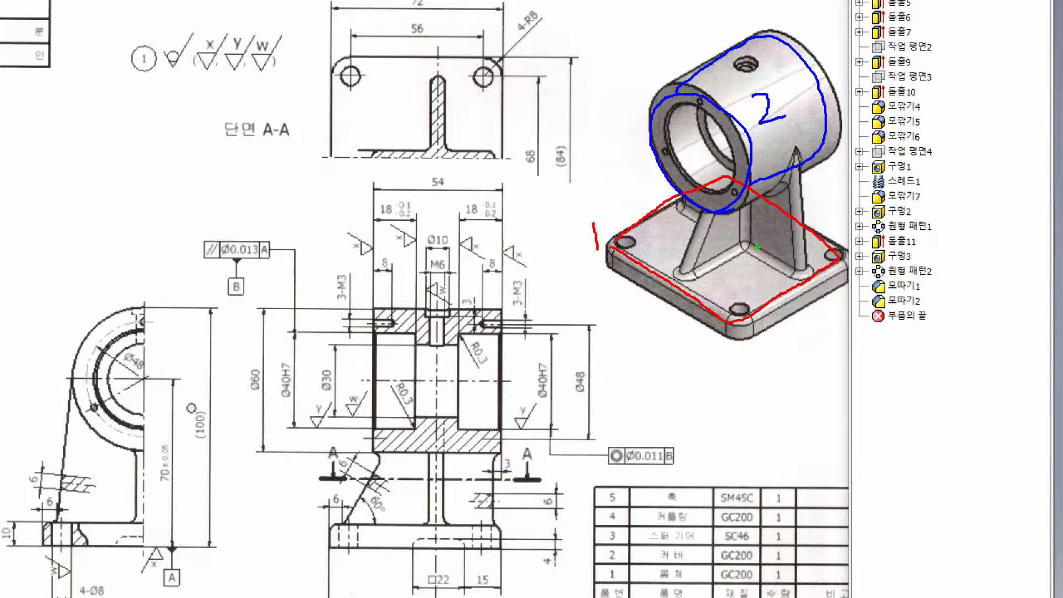
mouse_move(797, 169)
left_mouse_down()
mouse_move(802, 249)
mouse_move(740, 247)
mouse_move(677, 270)
mouse_move(700, 219)
mouse_move(786, 173)
left_mouse_up()
mouse_move(694, 228)
left_mouse_down()
mouse_move(674, 213)
mouse_move(688, 199)
mouse_move(767, 218)
mouse_move(760, 241)
left_mouse_up()
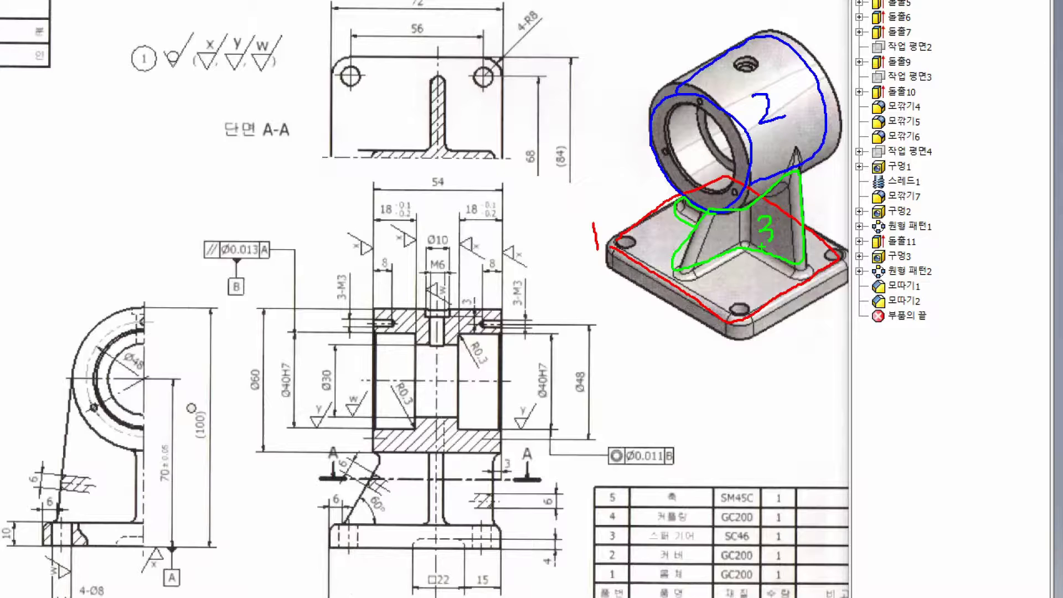
key("Escape")
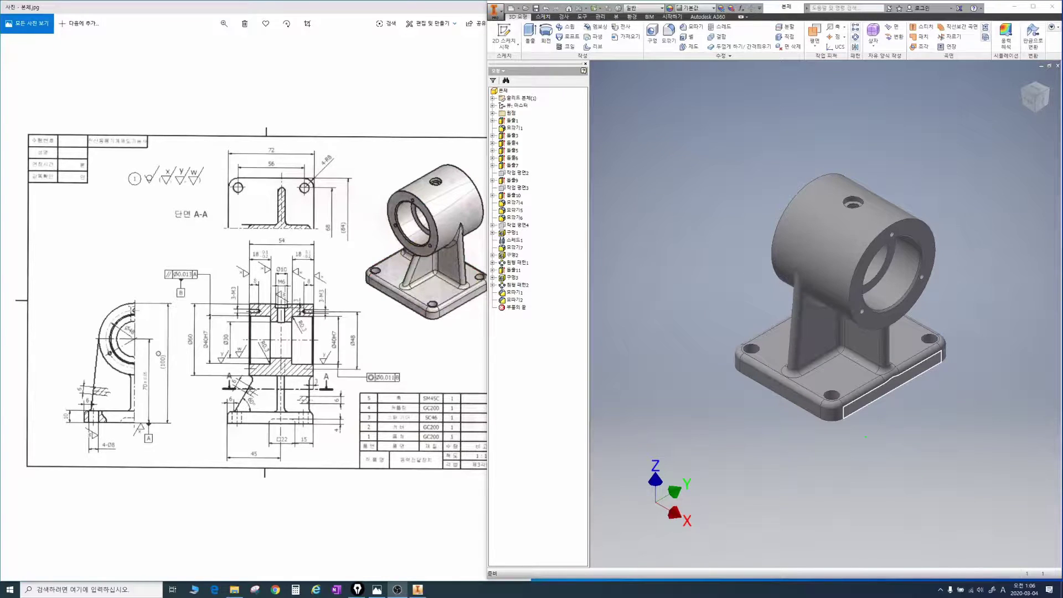
Roll the finished part's feature history back to just after 돌출3 to review the base plate with its corner holes.
mouse_move(864, 437)
left_mouse_down()
mouse_move(812, 435)
mouse_move(818, 249)
mouse_move(902, 296)
left_mouse_up()
key("Escape")
left_click_drag(525, 312, 510, 304)
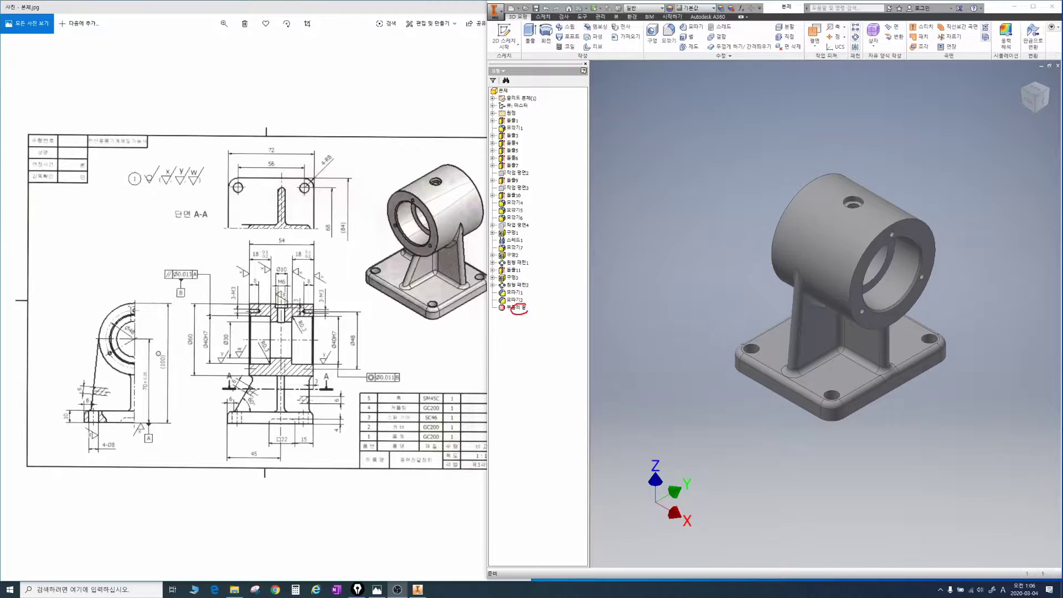
key("Escape")
left_click_drag(514, 312, 517, 147)
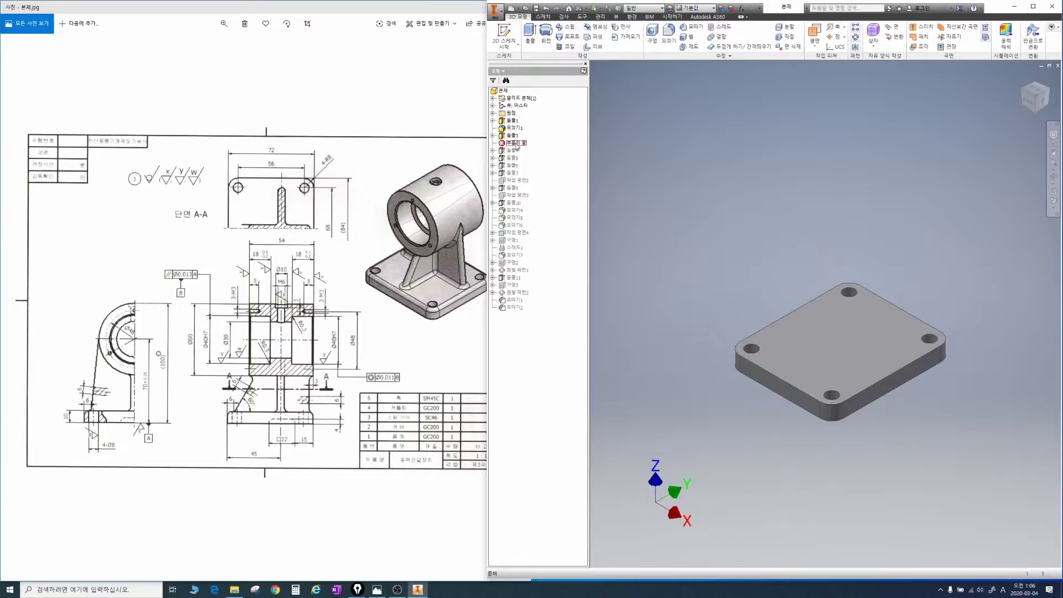
mouse_move(545, 140)
left_mouse_down()
mouse_move(491, 142)
mouse_move(547, 271)
mouse_move(491, 287)
mouse_move(480, 186)
mouse_move(514, 150)
mouse_move(534, 175)
mouse_move(572, 179)
left_mouse_up()
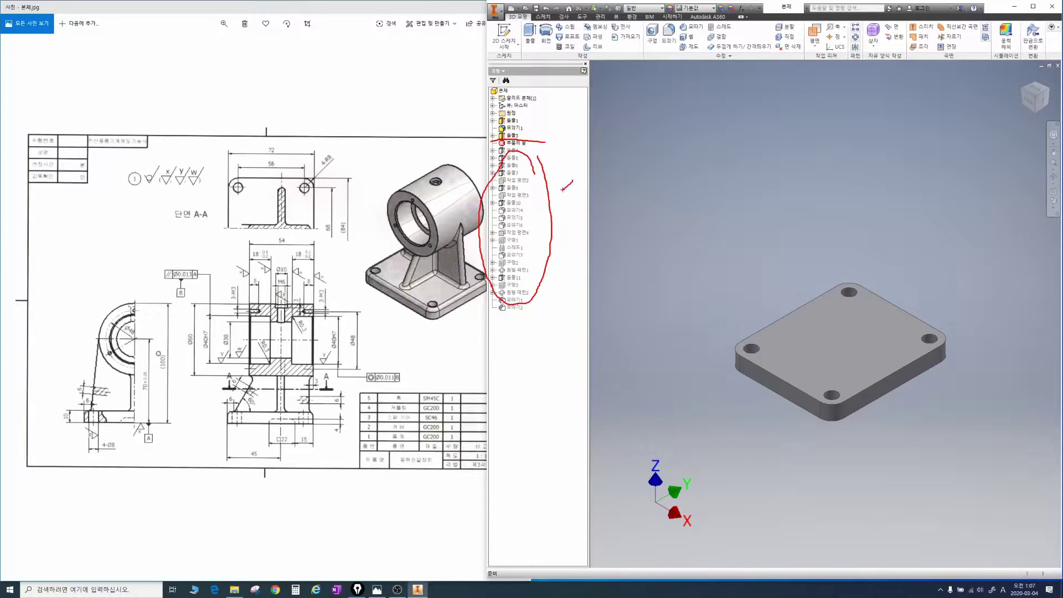
key("Escape")
left_click_drag(842, 327, 836, 362)
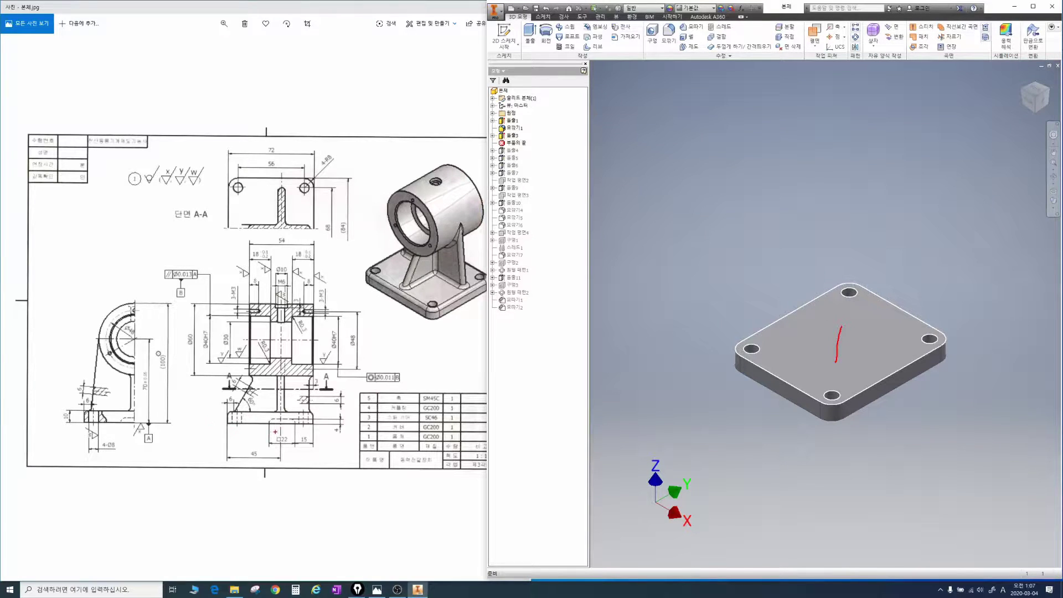
key("Escape")
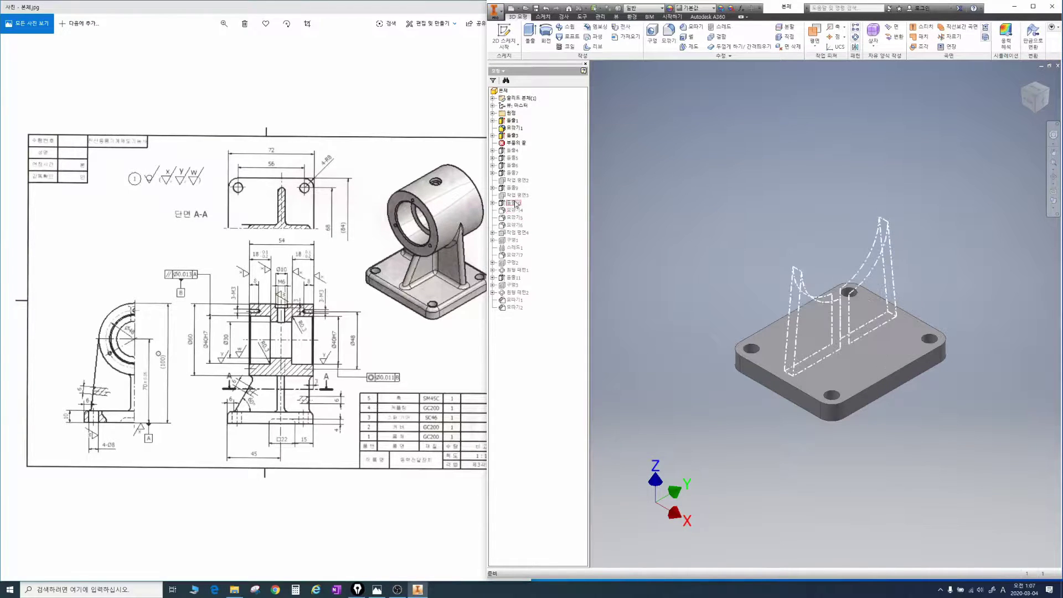
Roll the feature history forward to just after 돌출7 to review the bored cylinder above the base plate.
mouse_move(516, 144)
left_mouse_down()
mouse_move(515, 199)
mouse_move(515, 173)
mouse_move(530, 172)
mouse_move(496, 172)
left_mouse_up()
left_click_drag(850, 271, 898, 289)
key("Escape")
key("ctrl+2")
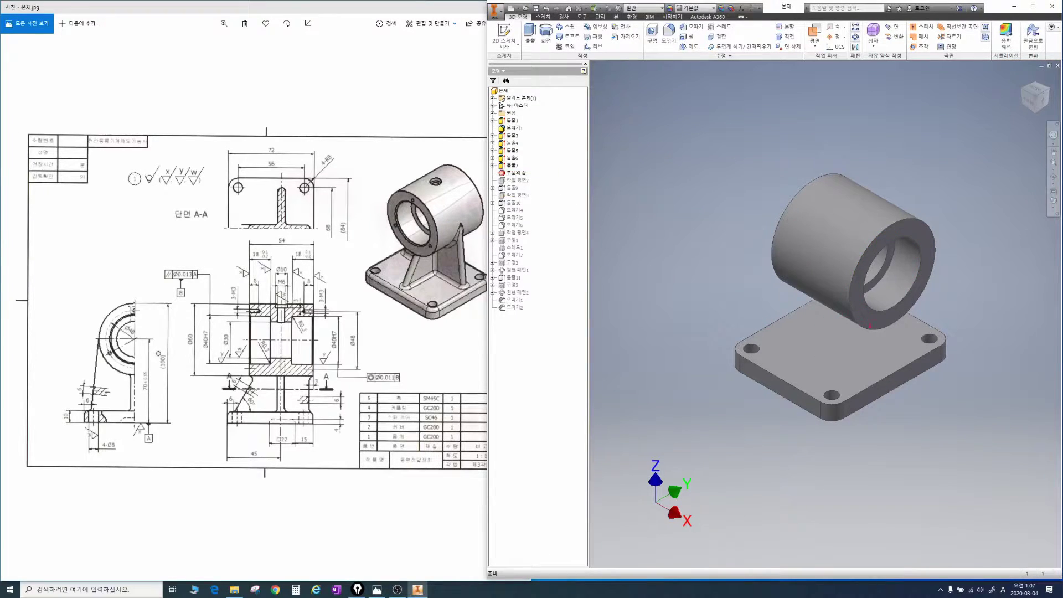
left_click_drag(907, 302, 872, 326)
mouse_move(871, 256)
left_mouse_down()
mouse_move(818, 229)
mouse_move(841, 224)
left_mouse_up()
mouse_move(819, 228)
left_mouse_down()
mouse_move(844, 256)
mouse_move(912, 264)
mouse_move(824, 180)
mouse_move(822, 222)
mouse_move(852, 275)
left_mouse_up()
key("Escape")
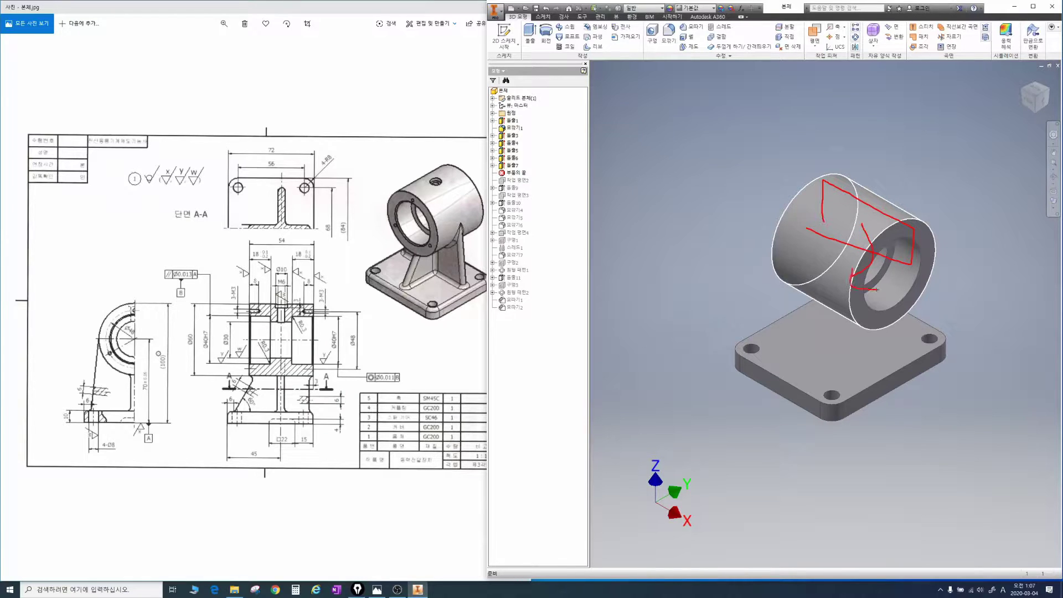
key("Escape")
Move the end-of-part marker back below the last feature to review the complete body with its ribs.
left_click_drag(519, 174, 529, 308)
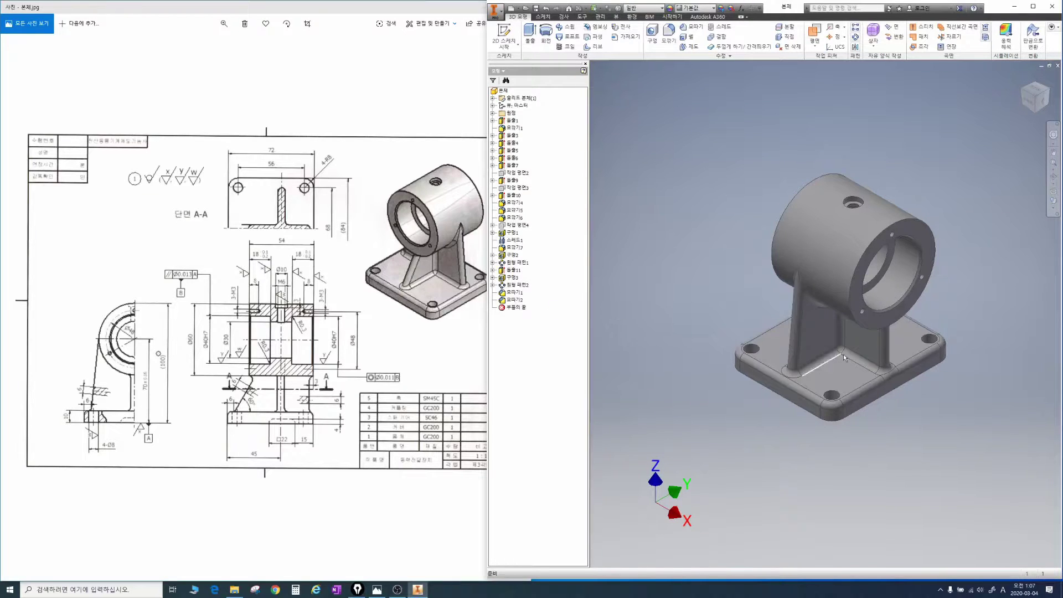
left_click_drag(851, 353, 851, 352)
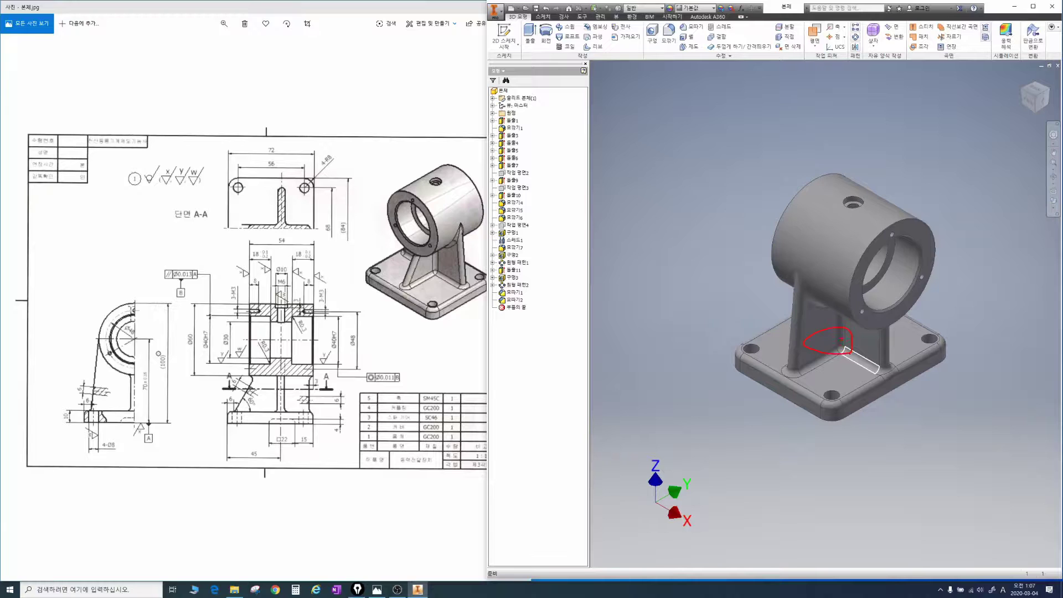
key("Escape")
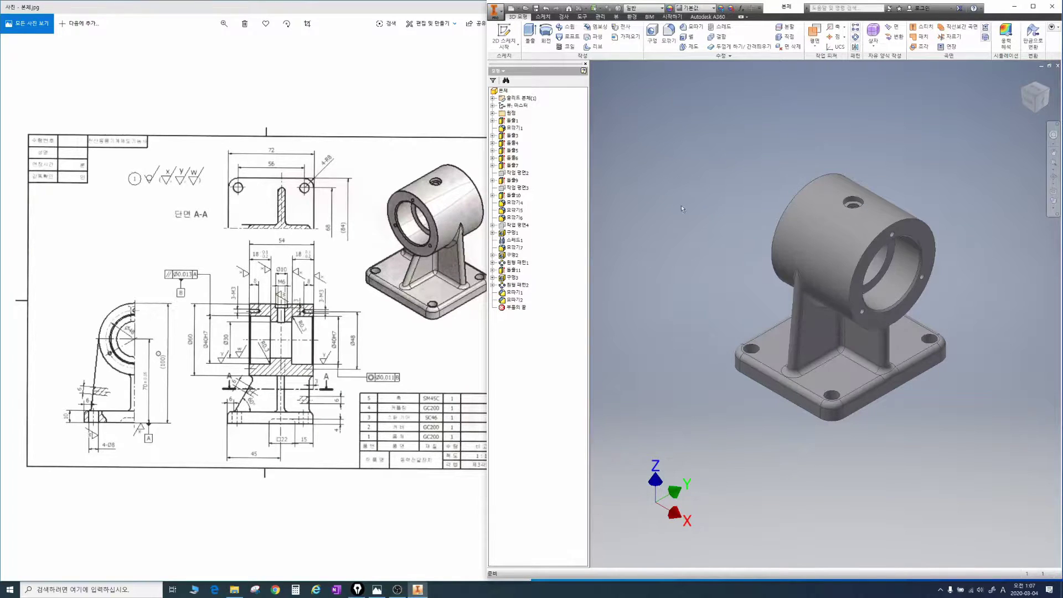
Create a new part from the Standard (mm).ipt template and start a sketch on its XY plane.
left_click(513, 8)
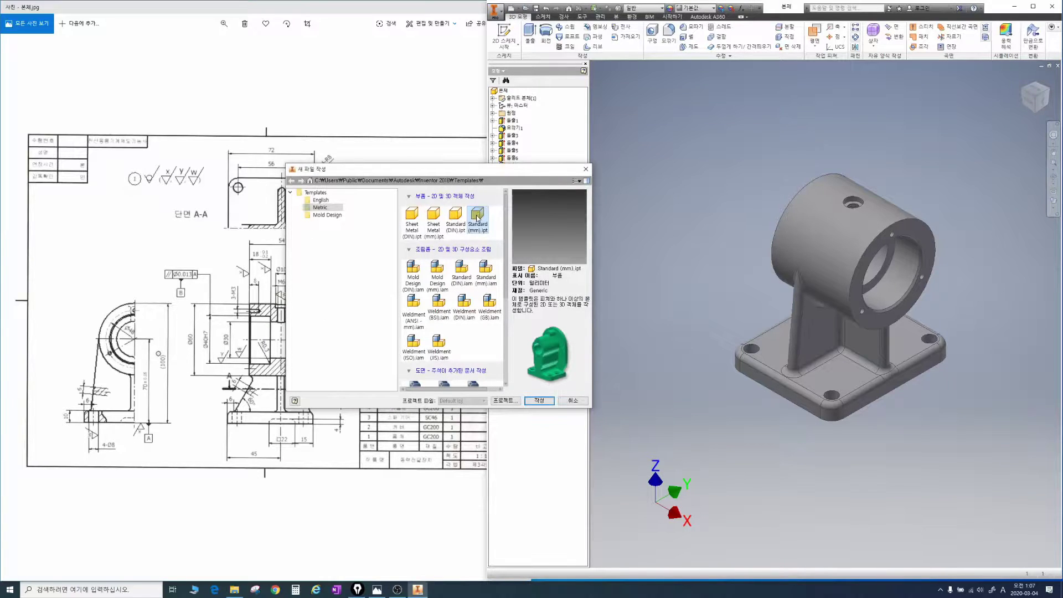
double_click(477, 217)
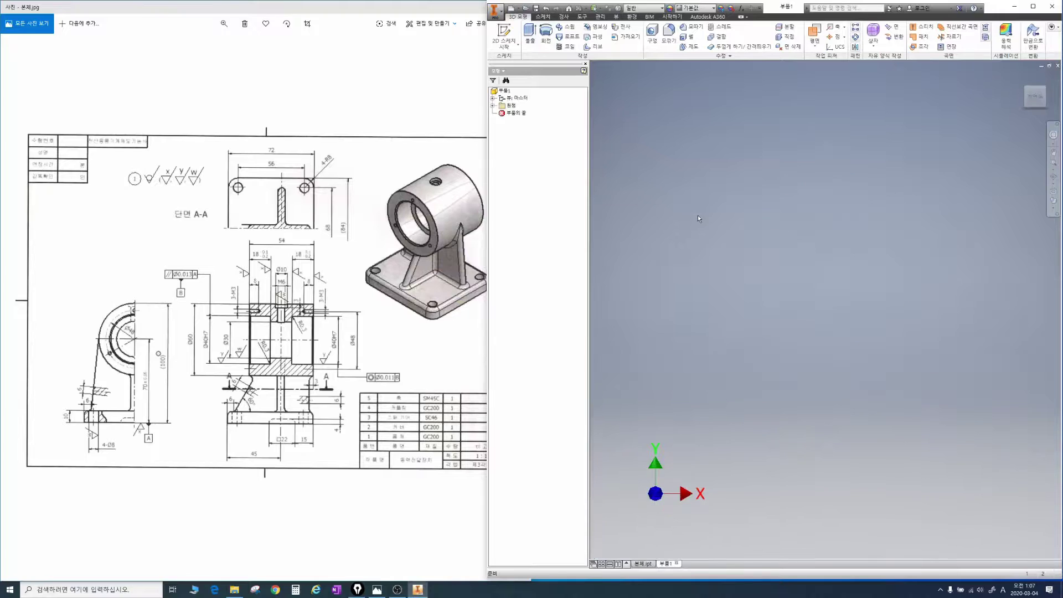
left_click(492, 105)
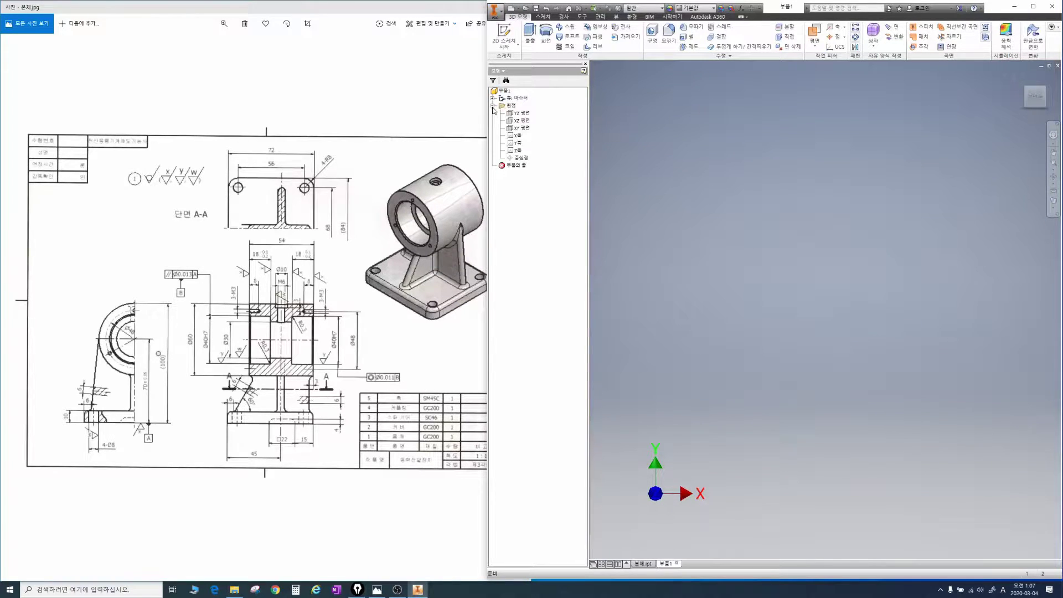
left_click(521, 129)
left_click(523, 131)
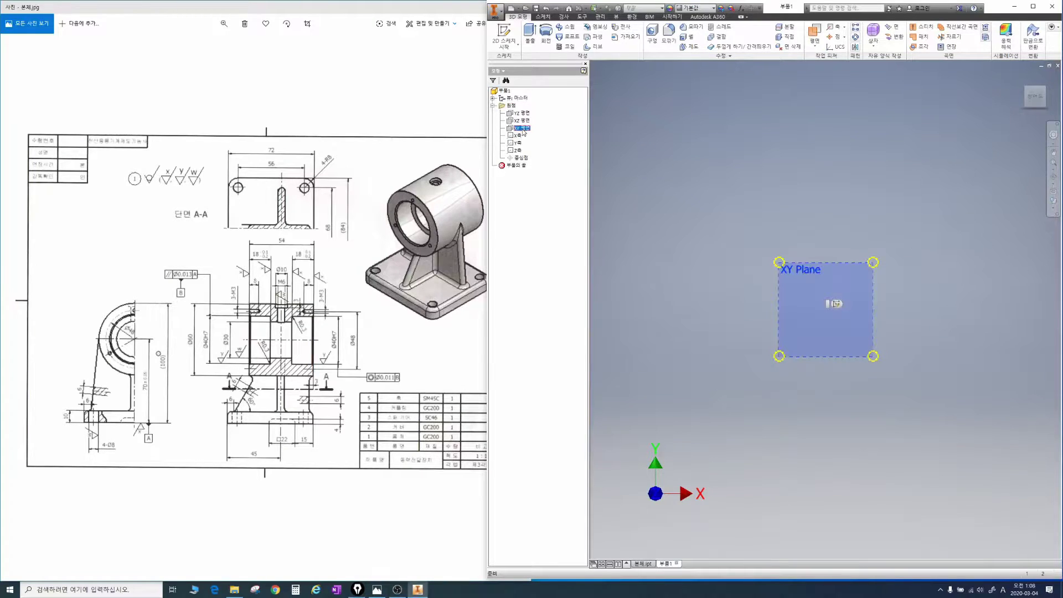
left_click(833, 303)
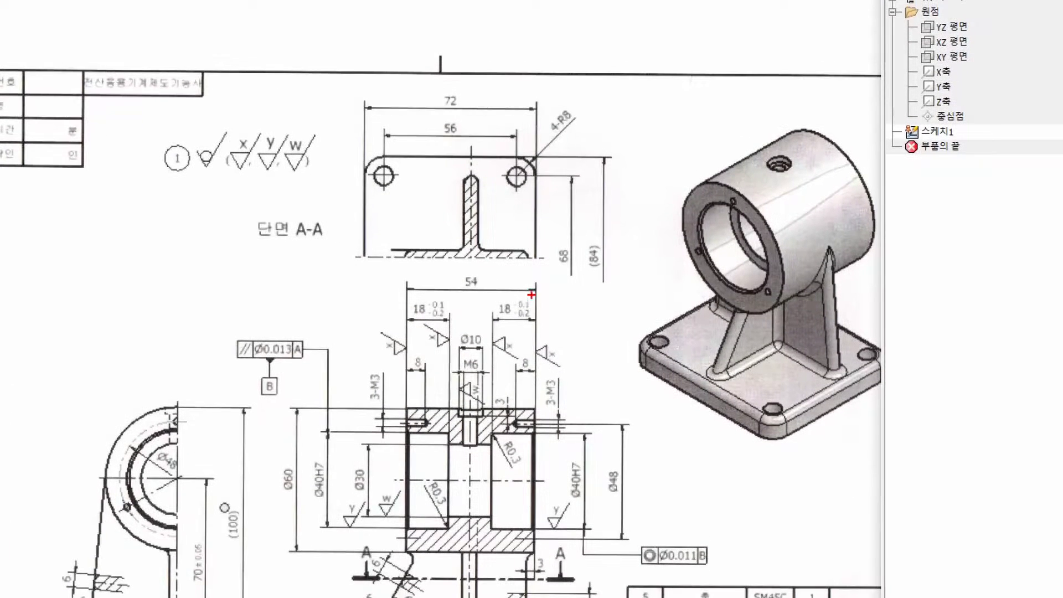
Check the base plate outline in the drawing and sketch a rectangle about 51 mm wide with one corner at the origin.
mouse_move(362, 295)
left_mouse_down()
mouse_move(370, 153)
mouse_move(550, 168)
mouse_move(507, 359)
mouse_move(361, 266)
left_mouse_up()
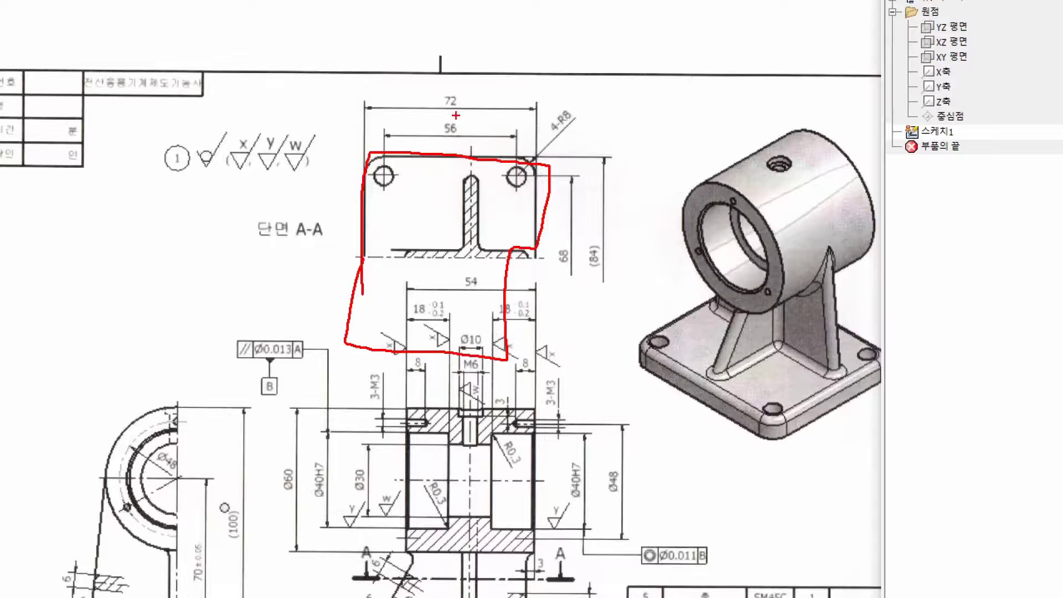
mouse_move(462, 113)
left_mouse_down()
mouse_move(476, 103)
mouse_move(477, 115)
left_mouse_up()
mouse_move(602, 291)
left_mouse_down()
mouse_move(627, 245)
mouse_move(622, 274)
left_mouse_up()
key("Escape")
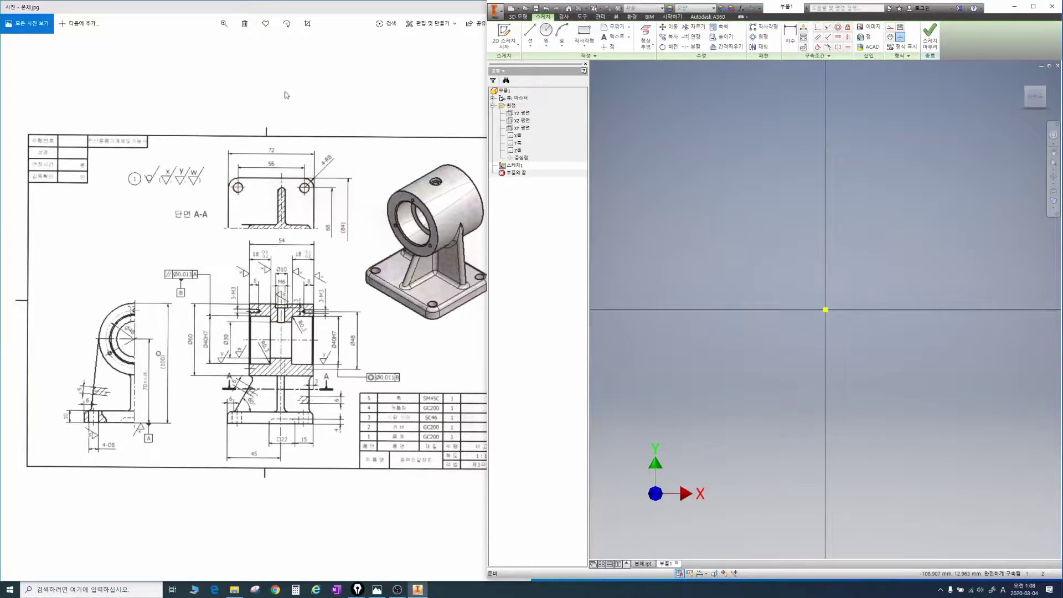
left_click(579, 41)
left_click(825, 309)
key("Escape")
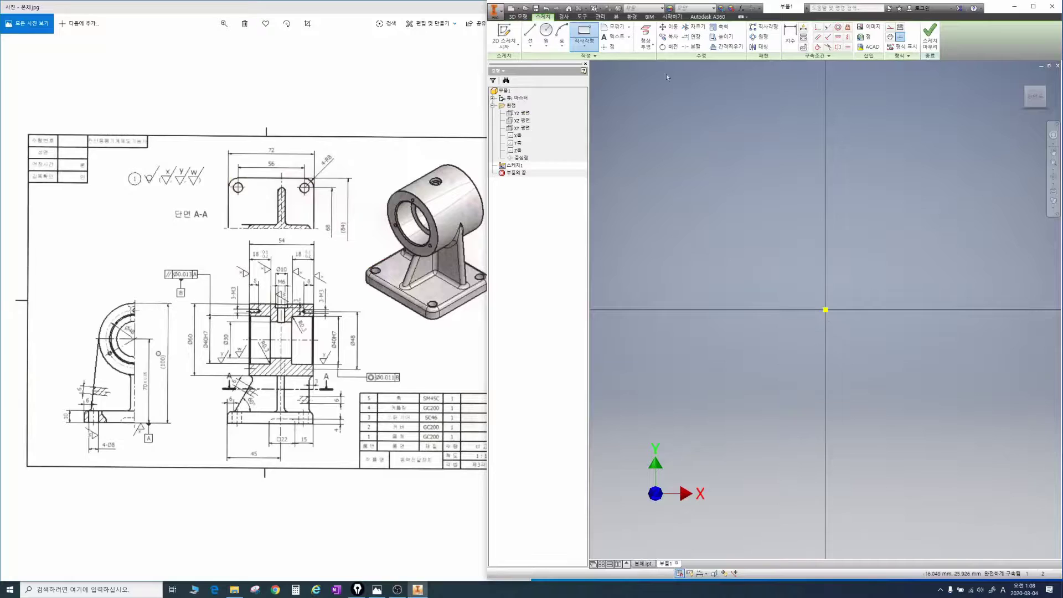
left_click(825, 309)
mouse_move(826, 309)
middle_mouse_down()
mouse_move(695, 310)
mouse_move(695, 349)
middle_mouse_up()
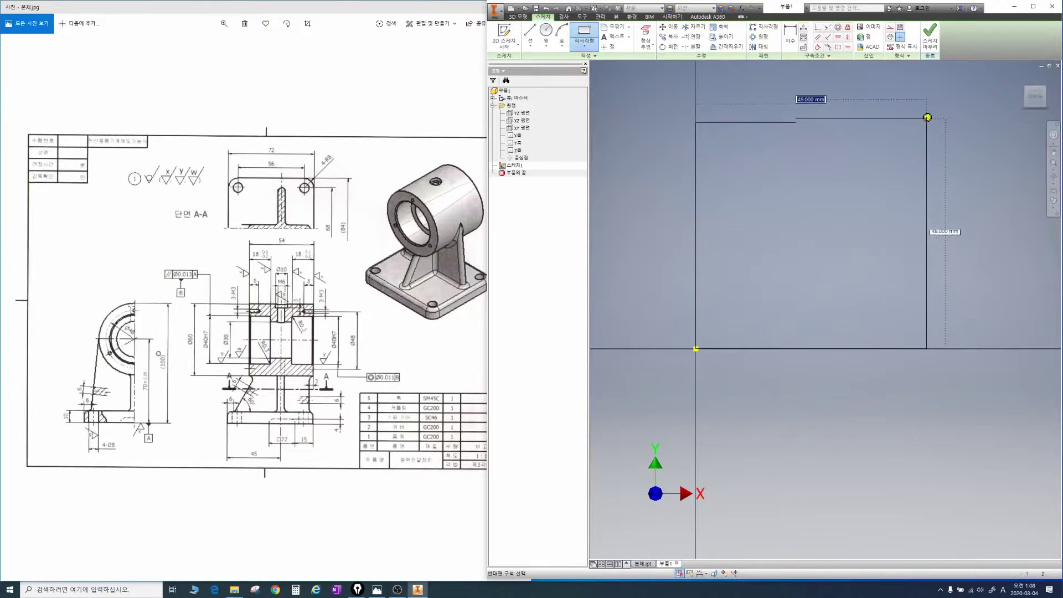
left_click(927, 122)
key("Escape")
Dimension the rectangle to 72 mm wide and 84 mm high.
scroll(836, 198, "down", 3)
key("d")
left_click(836, 162)
left_click(835, 133)
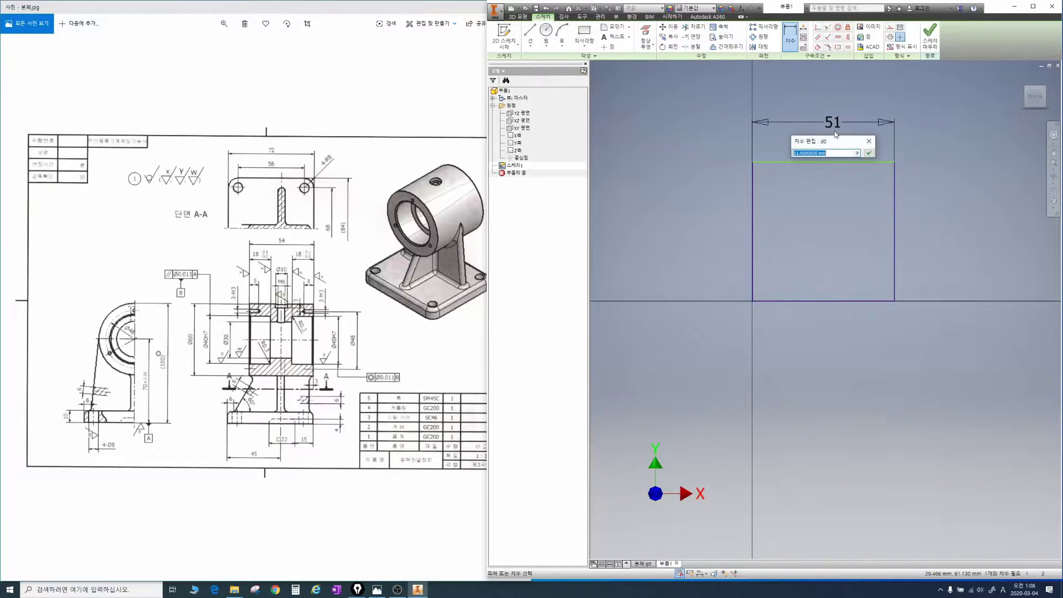
type("72")
key("Return")
left_click(751, 202)
left_click(728, 199)
type("84")
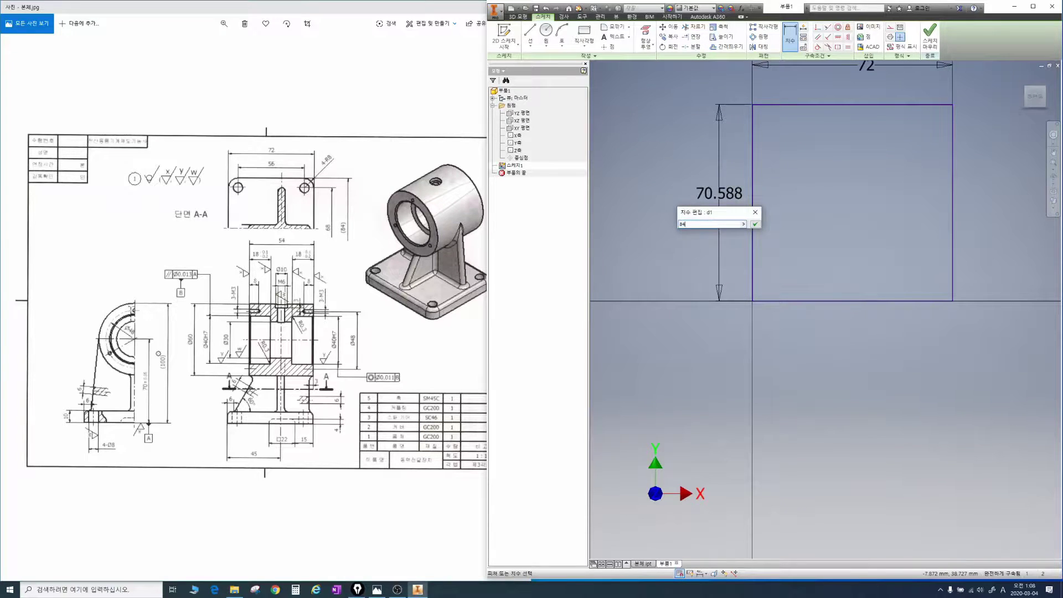
key("Return")
middle_click_drag(790, 214, 752, 276)
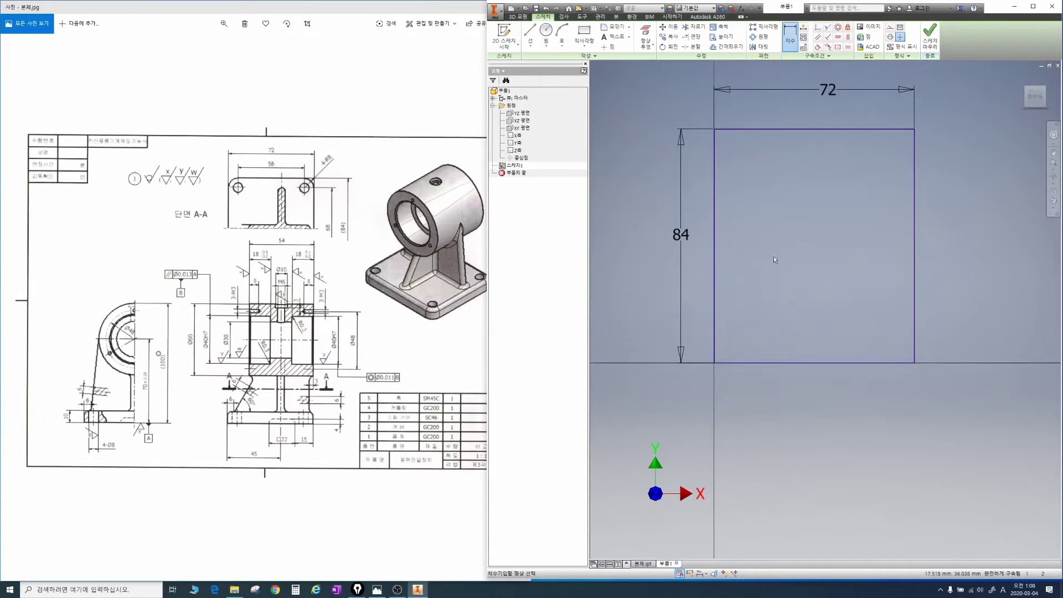
Extrude the rectangle 10 mm upward as the base plate, matching the plate thickness in the drawing.
left_click_drag(781, 236, 799, 176)
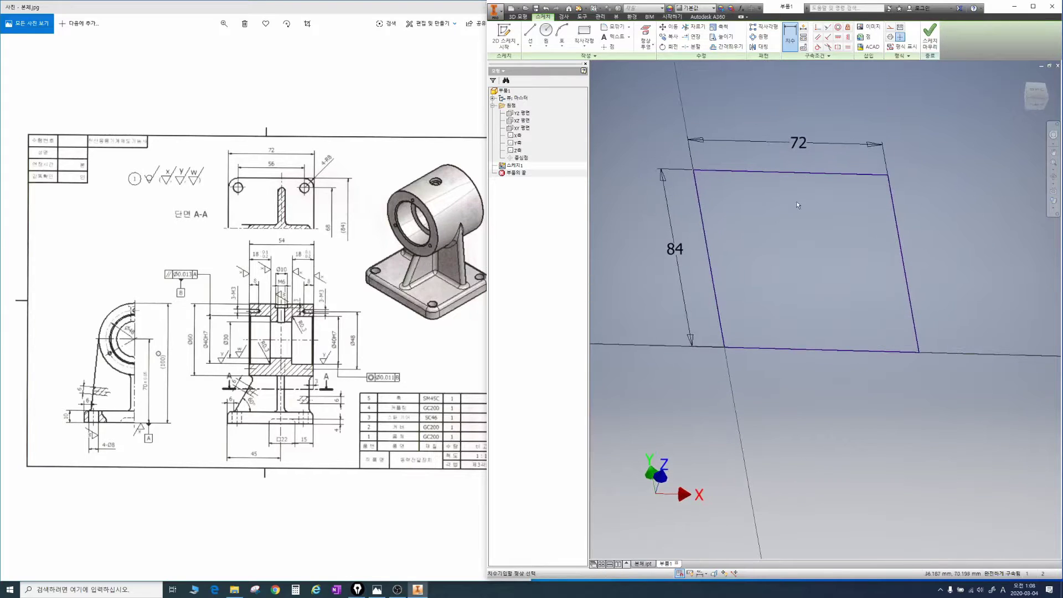
left_click(786, 215)
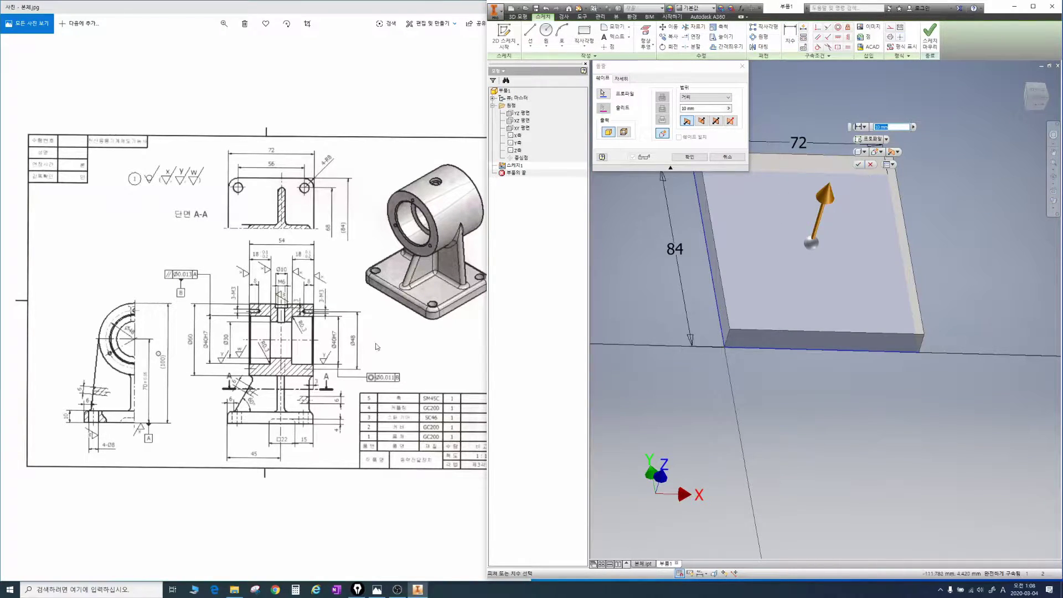
mouse_move(88, 424)
left_mouse_down()
mouse_move(56, 409)
mouse_move(72, 419)
left_mouse_up()
left_click_drag(126, 412, 230, 414)
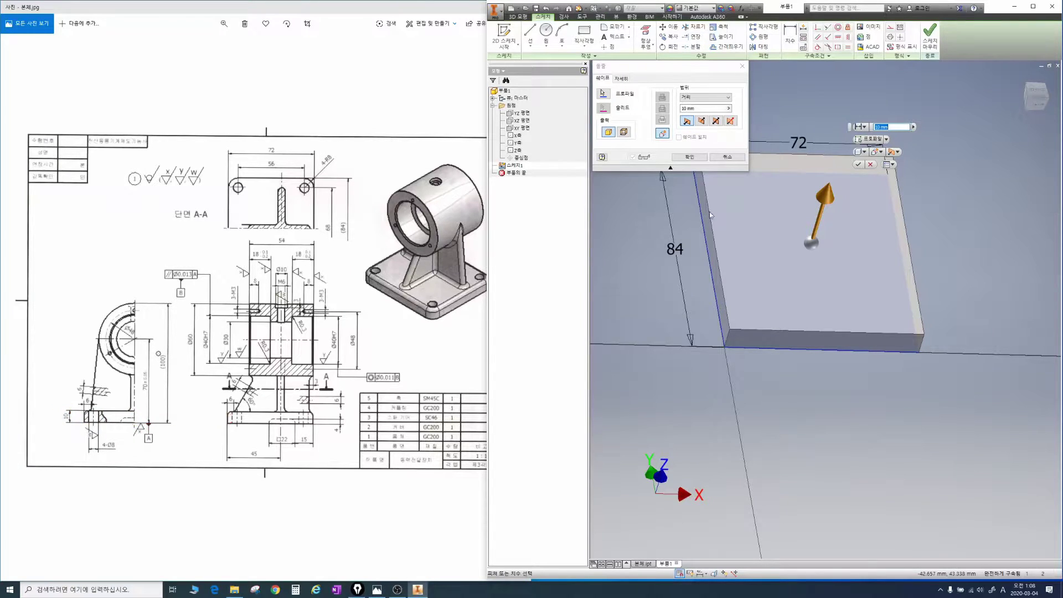
left_click(690, 158)
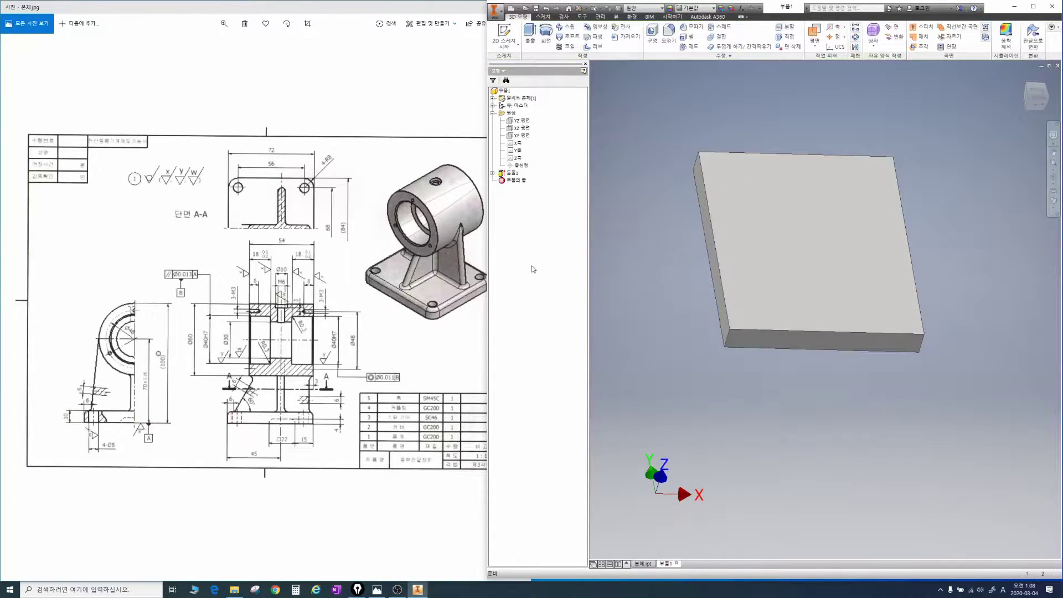
Examine the base plate's rounded corners and their radius callout in the reference drawing.
left_click_drag(426, 310, 440, 309)
left_click_drag(372, 276, 392, 272)
key("Escape")
left_click_drag(427, 311, 450, 303)
left_click_drag(486, 271, 487, 286)
key("e")
mouse_move(327, 169)
left_mouse_down()
mouse_move(322, 148)
mouse_move(340, 158)
left_mouse_up()
key("Escape")
Fillet the four vertical corner edges of the base plate with an 8 mm radius.
key("f")
left_click(843, 348)
left_click(918, 341)
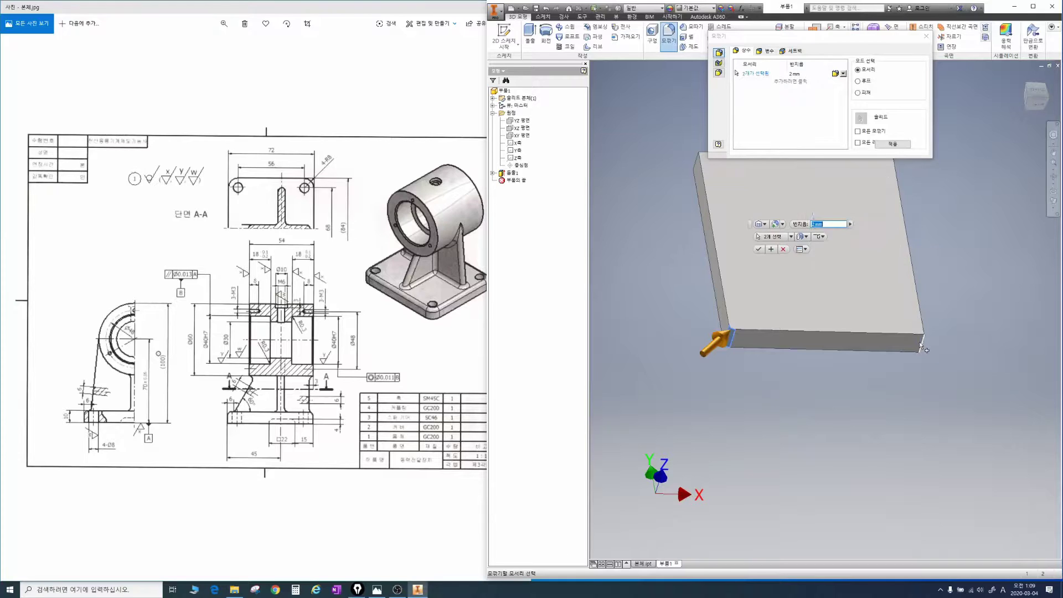
key("F4")
left_click_drag(749, 224, 763, 256)
left_click(713, 207)
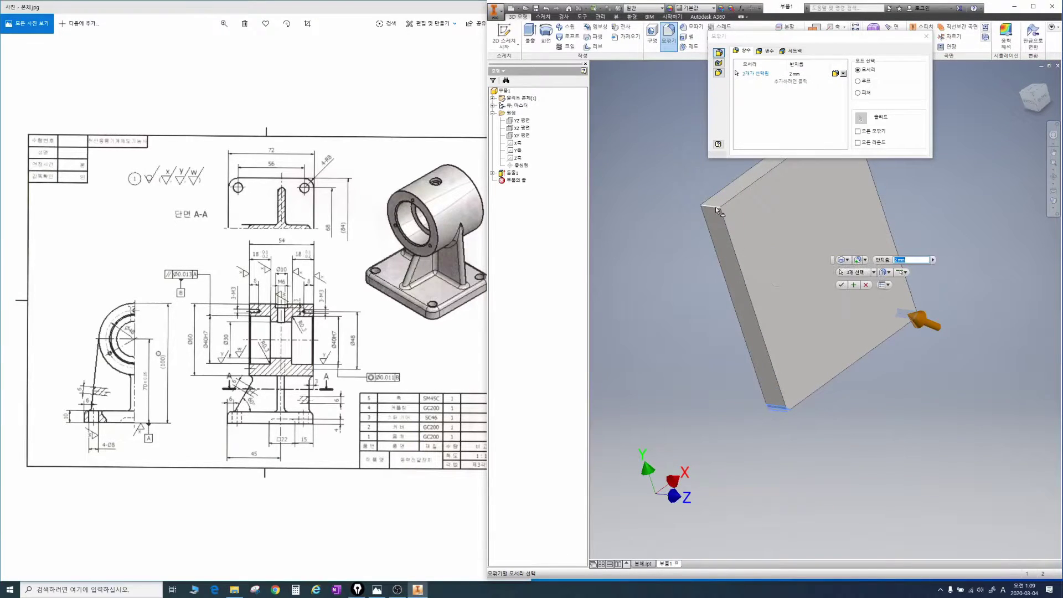
key("F4")
left_click_drag(803, 222, 774, 249)
left_click(623, 260)
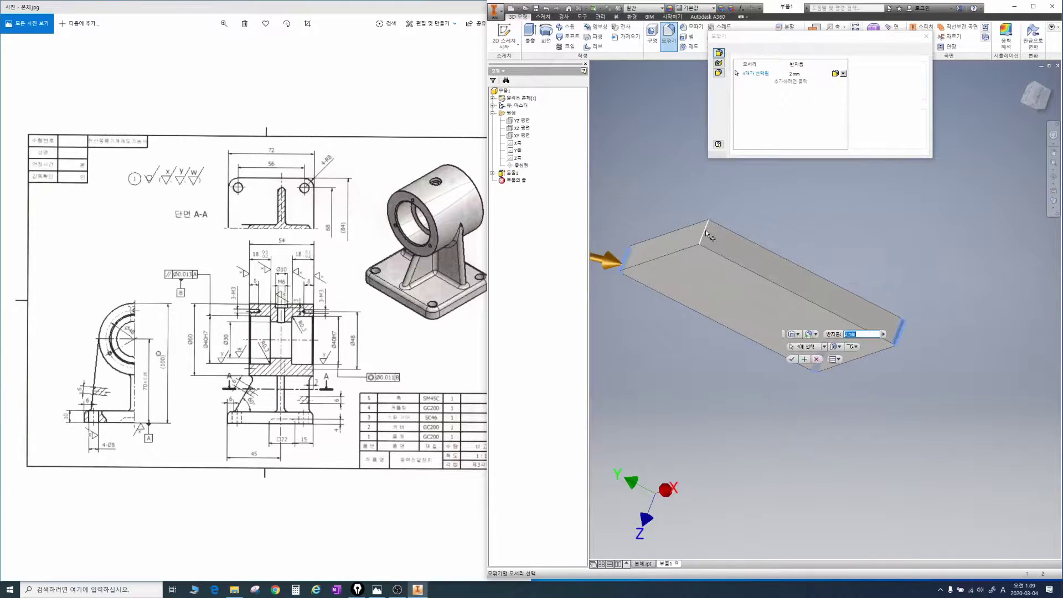
left_click(801, 73)
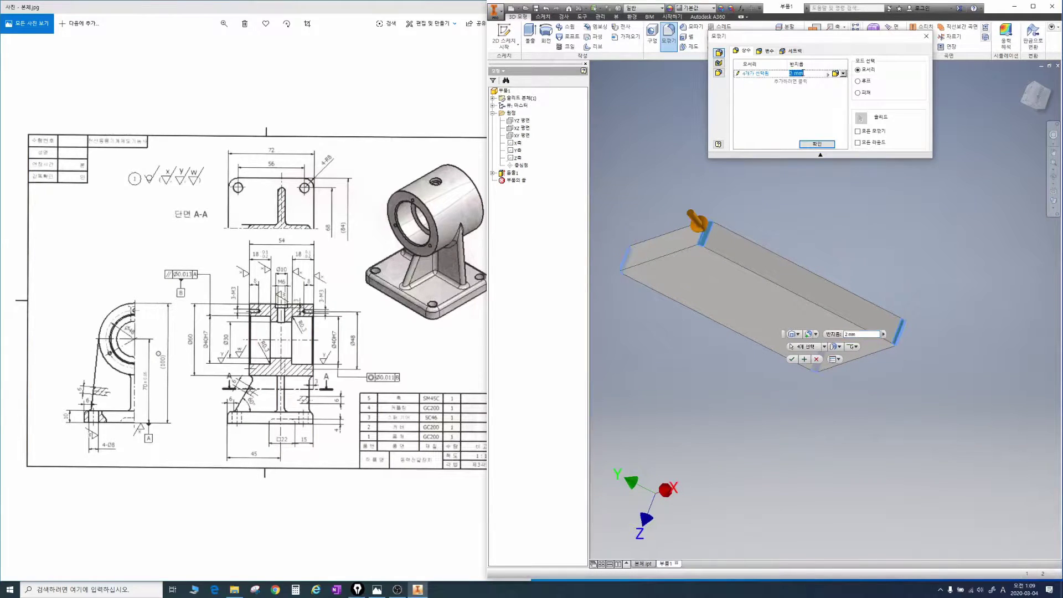
type("8")
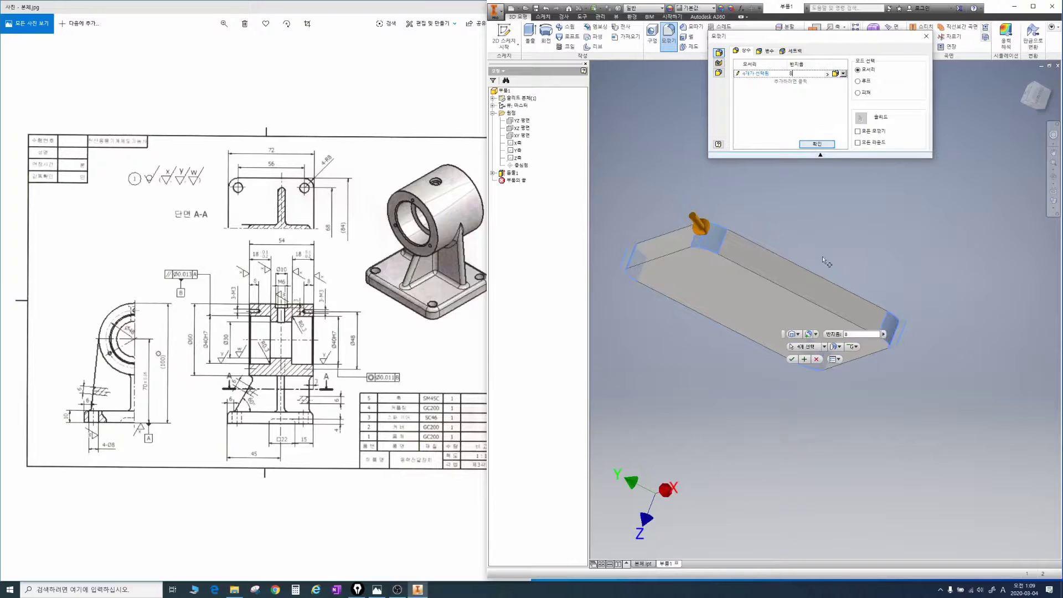
left_click(814, 143)
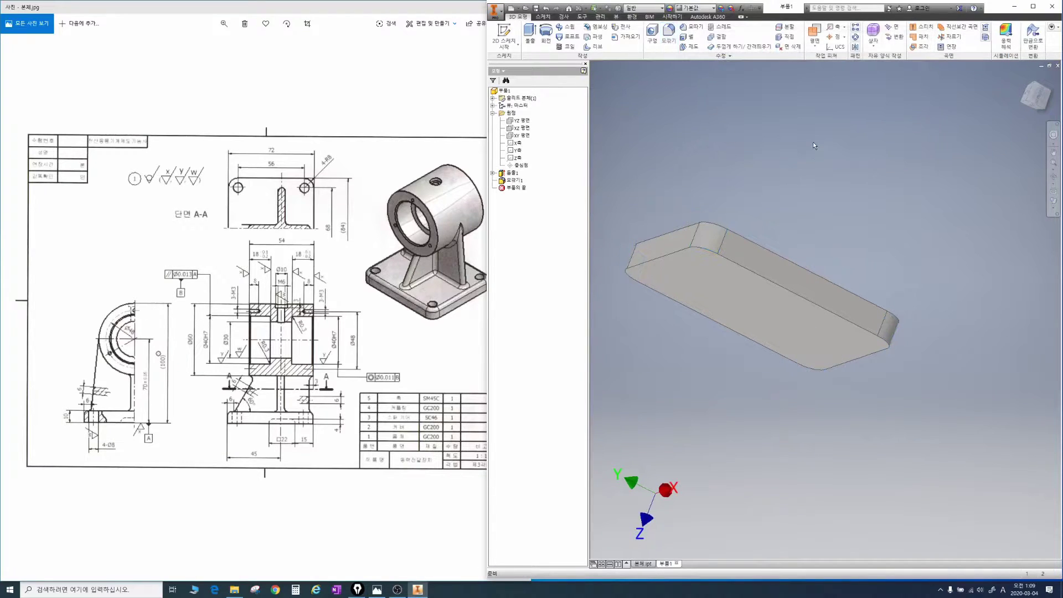
key("F6")
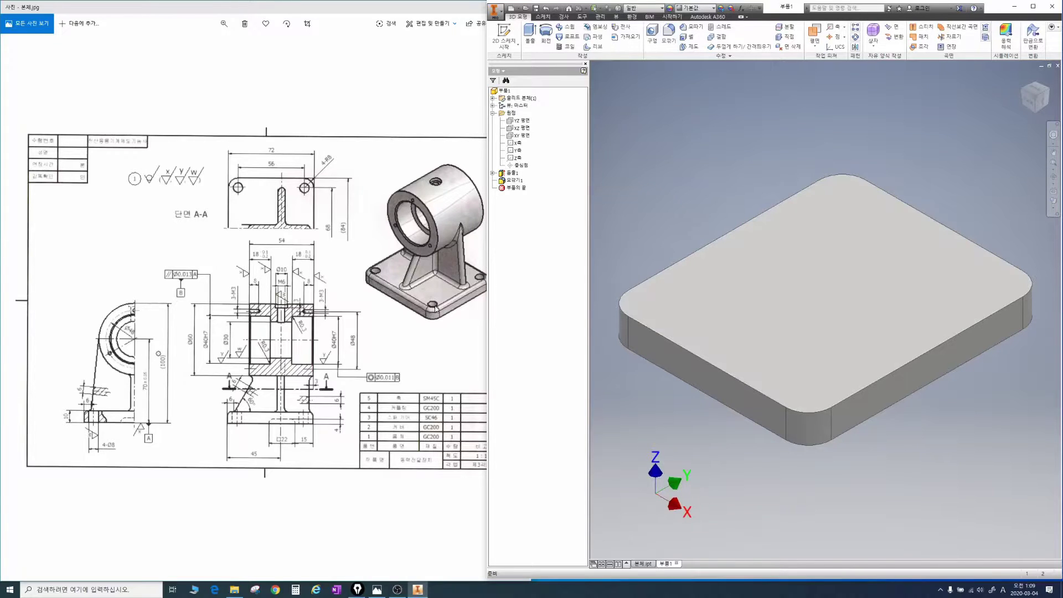
Start a 2D sketch on the top face of the base plate.
mouse_move(659, 300)
left_mouse_down()
mouse_move(661, 335)
mouse_move(671, 327)
left_mouse_up()
key("Escape")
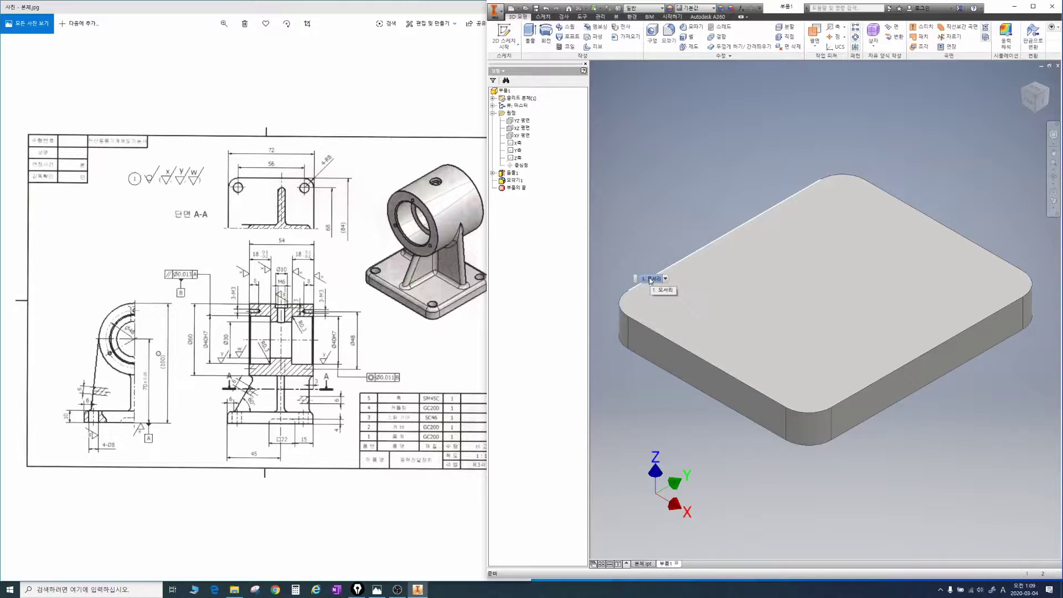
left_click(823, 273)
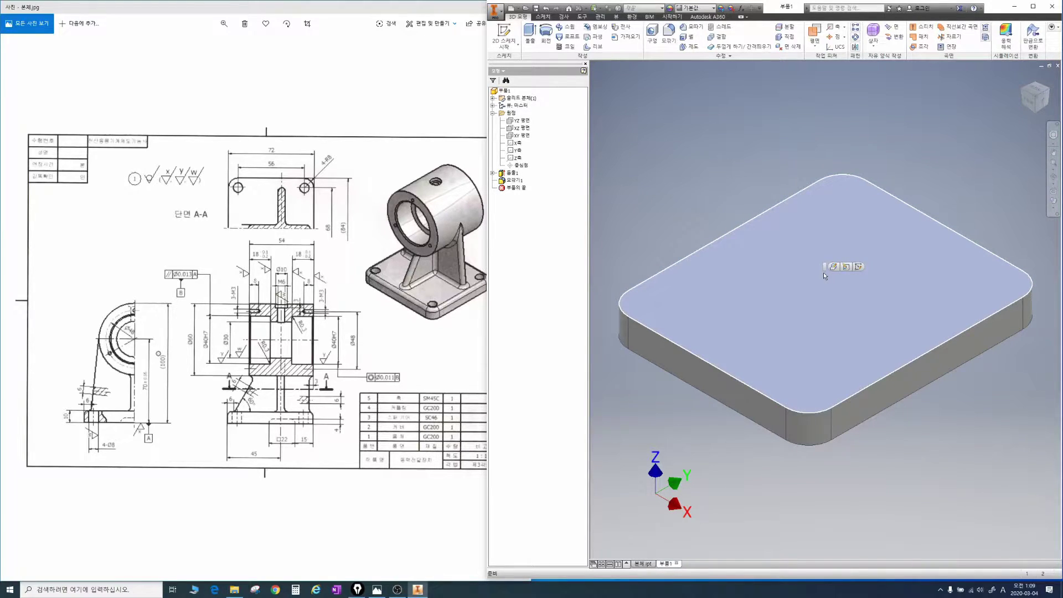
key("s")
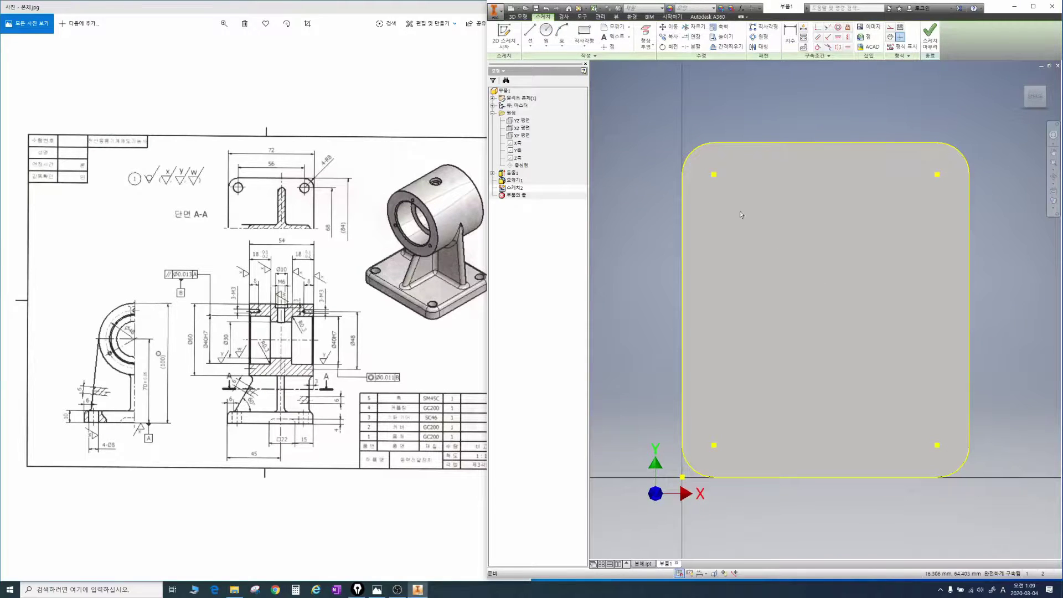
mouse_move(727, 185)
left_mouse_down()
mouse_move(712, 184)
mouse_move(727, 178)
left_mouse_up()
left_click_drag(936, 189, 951, 176)
mouse_move(722, 139)
left_mouse_down()
mouse_move(685, 171)
mouse_move(722, 156)
left_mouse_up()
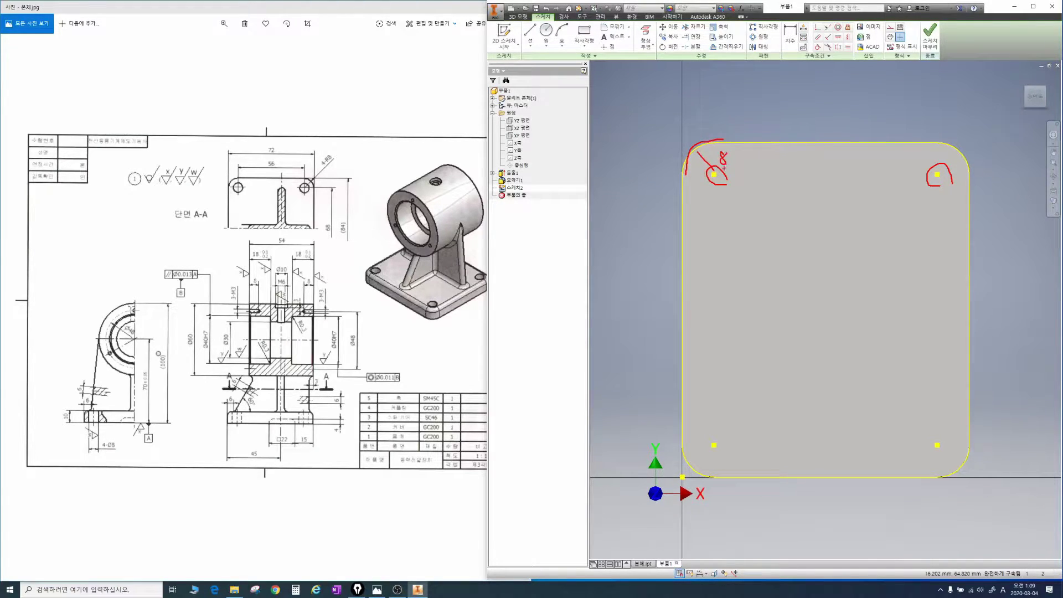
key("Escape")
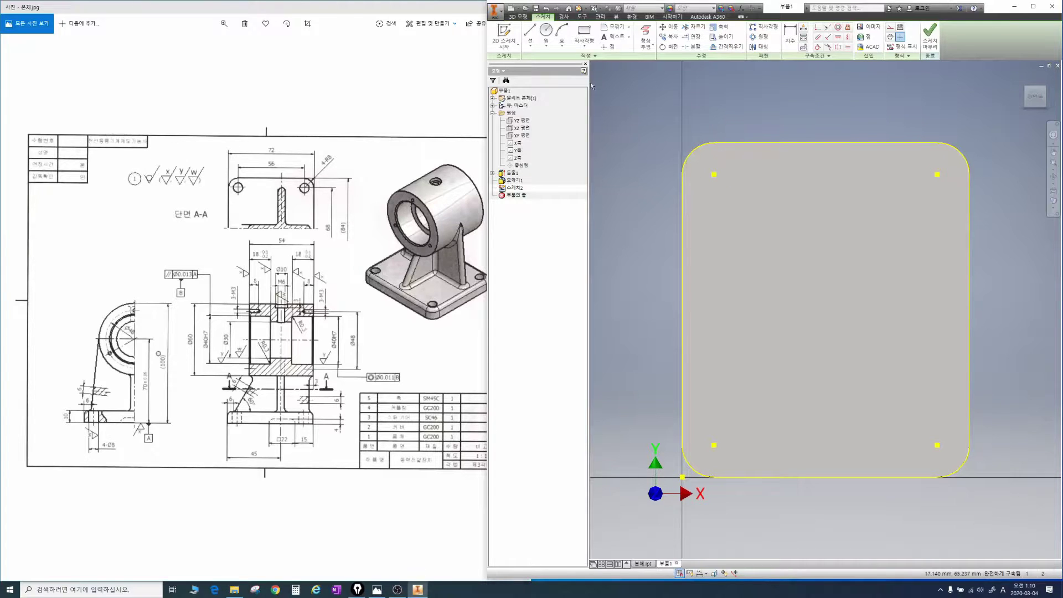
Place sketch points at the centres of the plate's four rounded corner arcs.
left_click(605, 47)
left_click(714, 174)
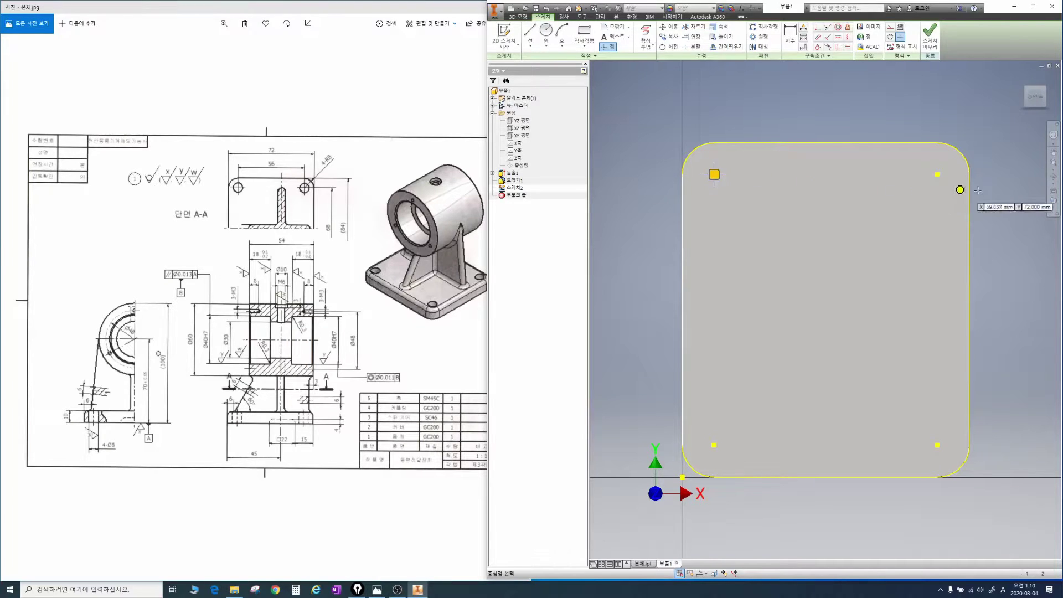
left_click(937, 174)
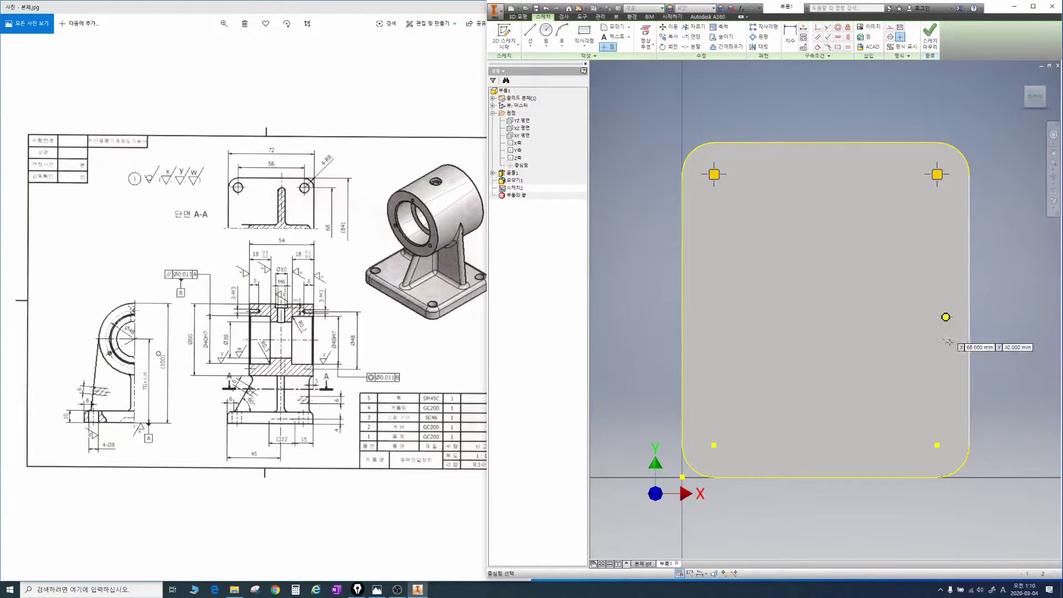
left_click(936, 445)
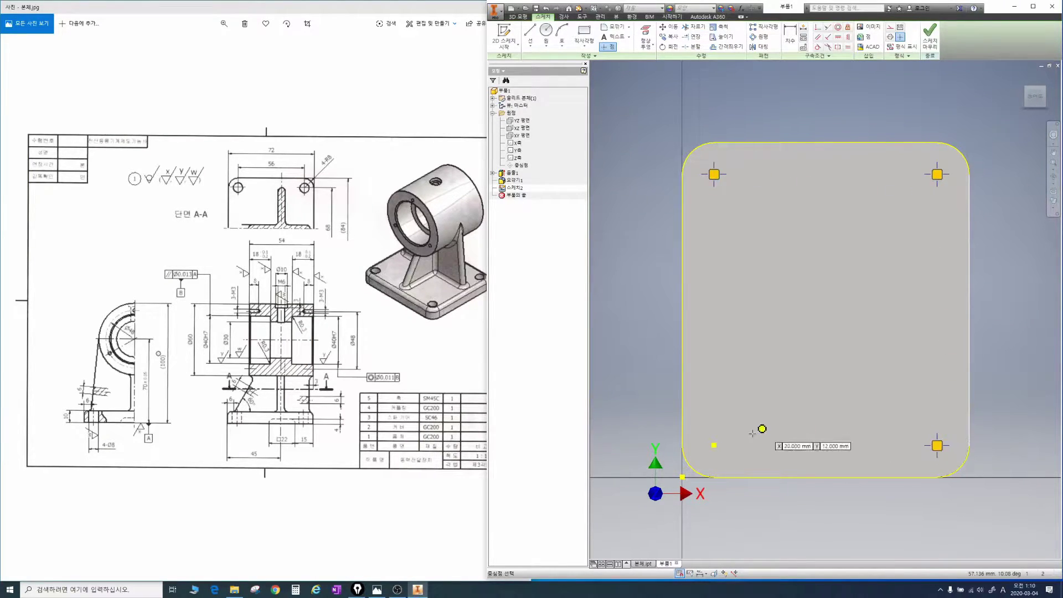
left_click(714, 445)
key("Escape")
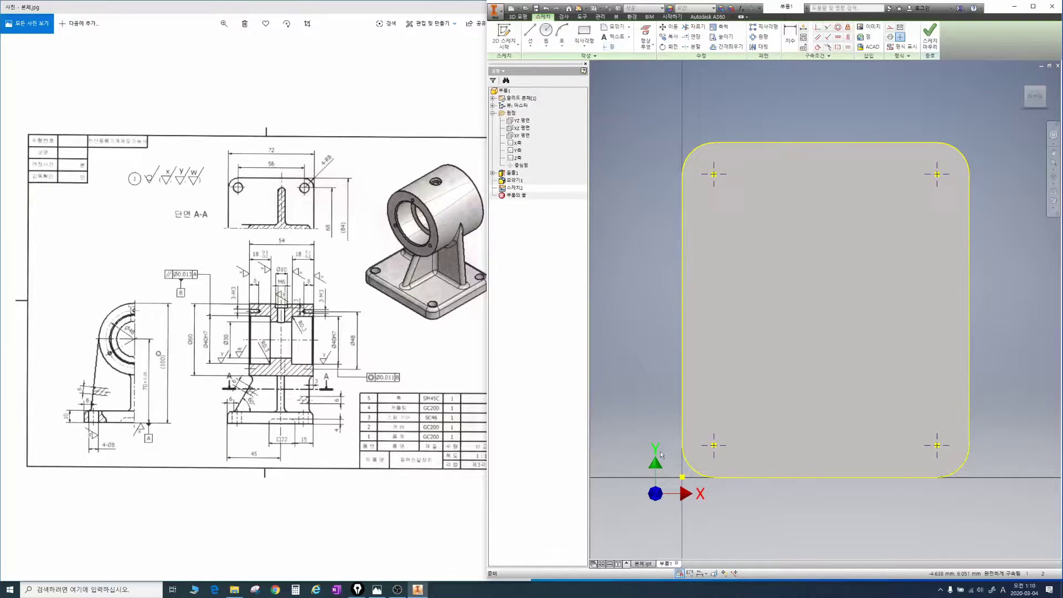
mouse_move(693, 174)
left_mouse_down()
mouse_move(713, 174)
mouse_move(702, 180)
left_mouse_up()
mouse_move(713, 144)
left_mouse_down()
mouse_move(713, 173)
mouse_move(742, 154)
left_mouse_up()
key("Escape")
mouse_move(722, 184)
left_mouse_down()
mouse_move(720, 164)
mouse_move(725, 182)
left_mouse_up()
key("Escape")
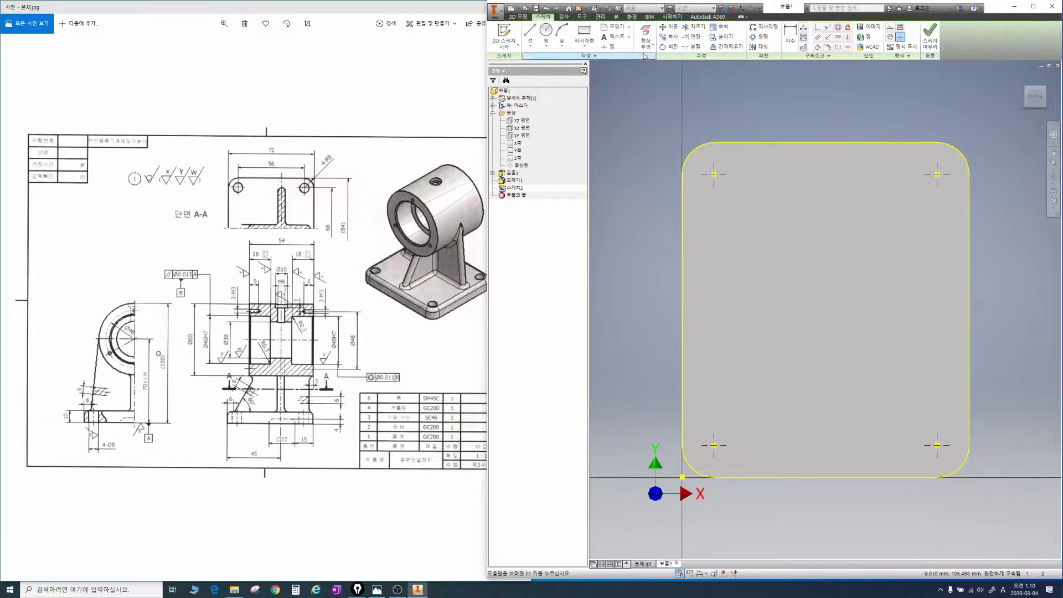
Review the 2D sketch settings in the application options, especially the automatic projection of edges and the part origin.
left_click(585, 17)
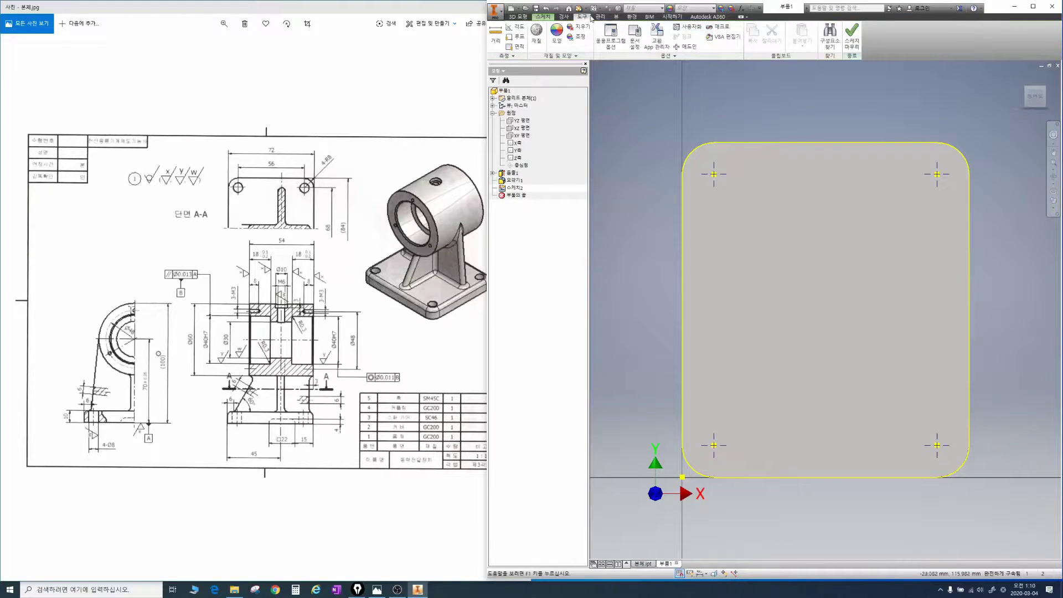
mouse_move(599, 43)
left_mouse_down()
mouse_move(599, 28)
mouse_move(576, 18)
mouse_move(596, 17)
left_mouse_up()
key("Escape")
left_click(610, 33)
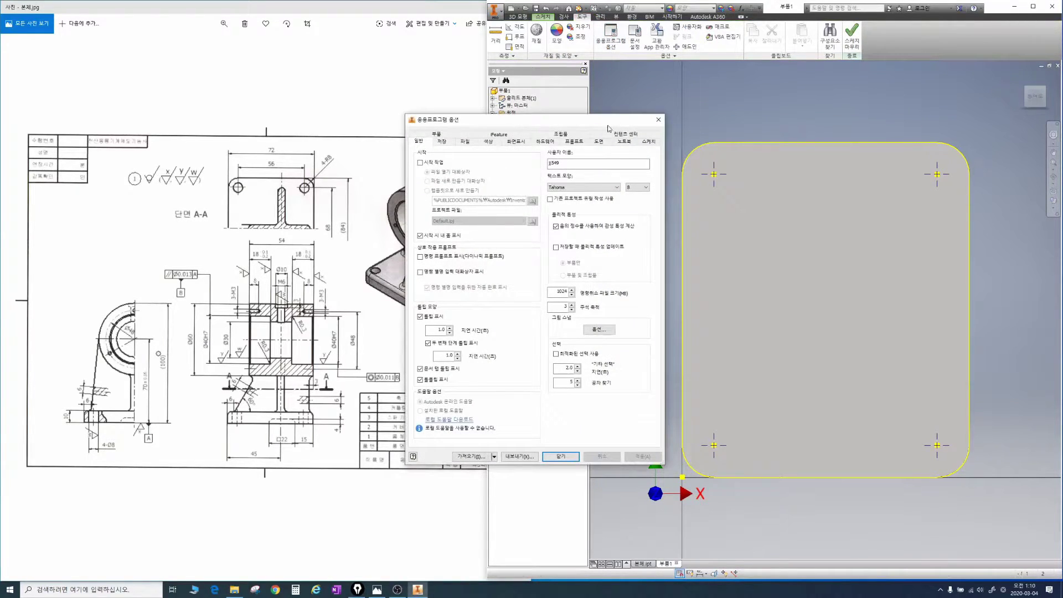
left_click(648, 143)
mouse_move(652, 148)
left_mouse_down()
mouse_move(647, 134)
mouse_move(647, 145)
left_mouse_up()
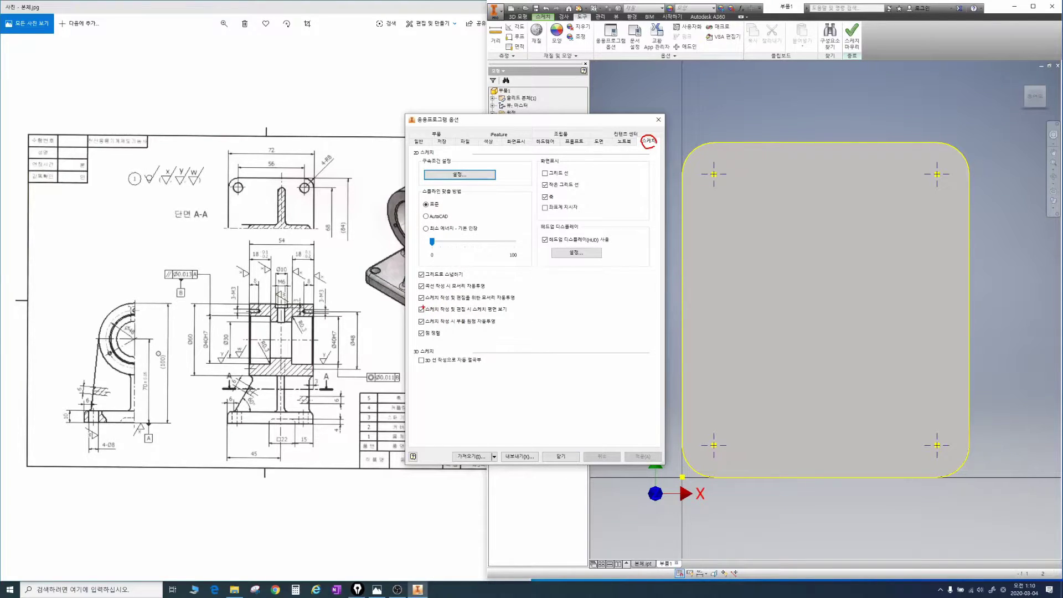
mouse_move(426, 323)
left_mouse_down()
mouse_move(497, 321)
mouse_move(416, 317)
left_mouse_up()
left_click_drag(711, 165, 712, 188)
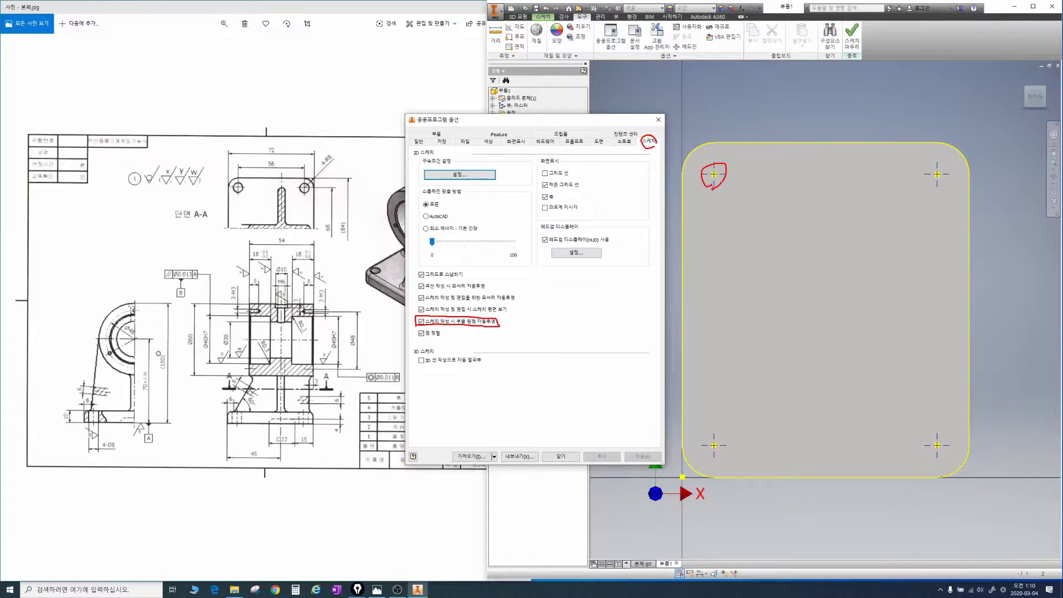
mouse_move(574, 20)
left_mouse_down()
mouse_move(594, 21)
mouse_move(607, 55)
mouse_move(624, 34)
left_mouse_up()
mouse_move(425, 274)
left_mouse_down()
mouse_move(421, 346)
mouse_move(415, 293)
mouse_move(439, 266)
left_mouse_up()
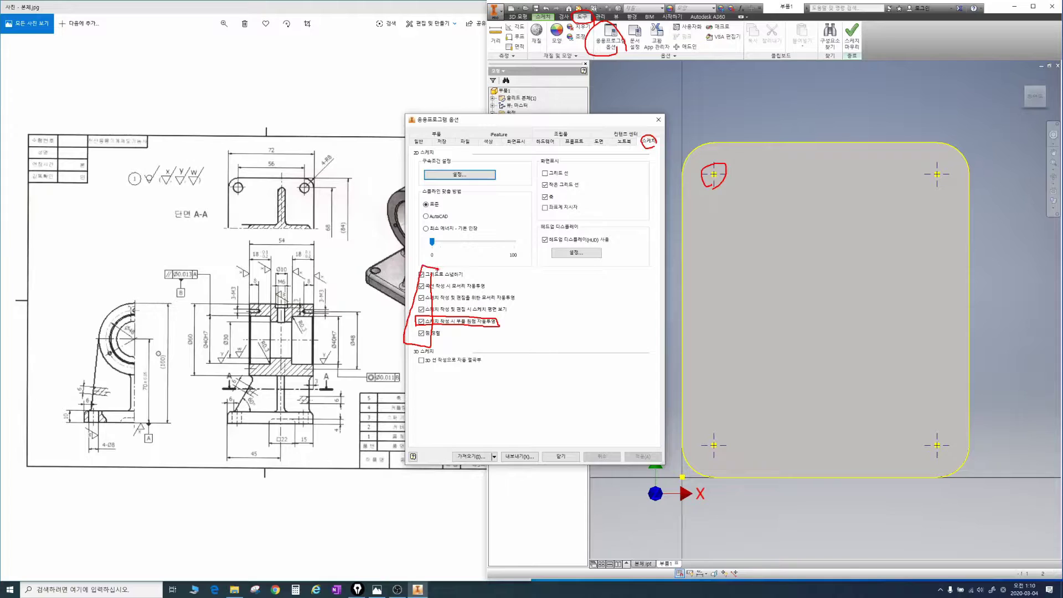
key("Escape")
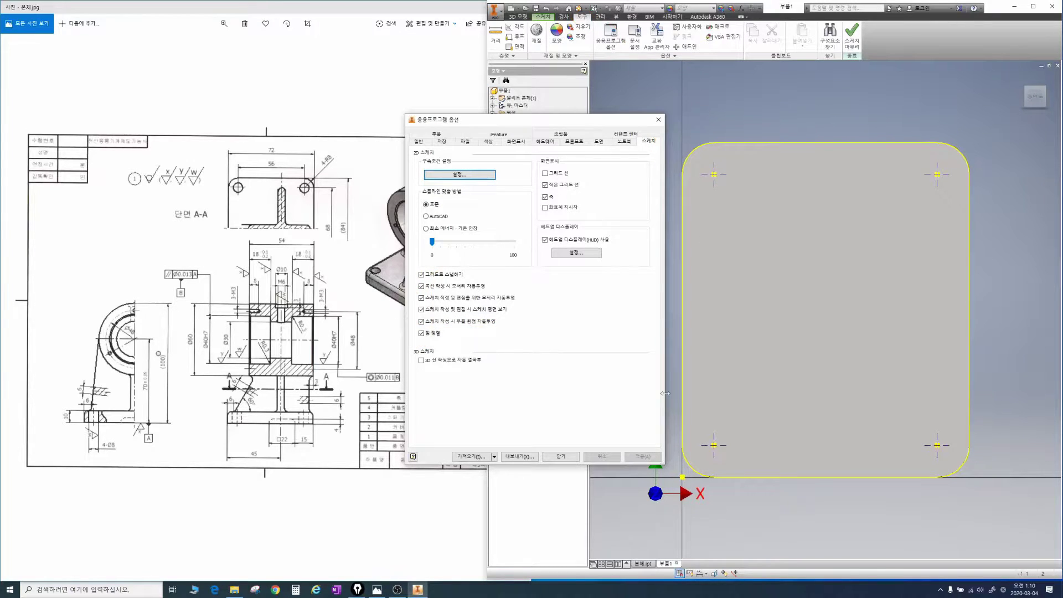
left_click(562, 456)
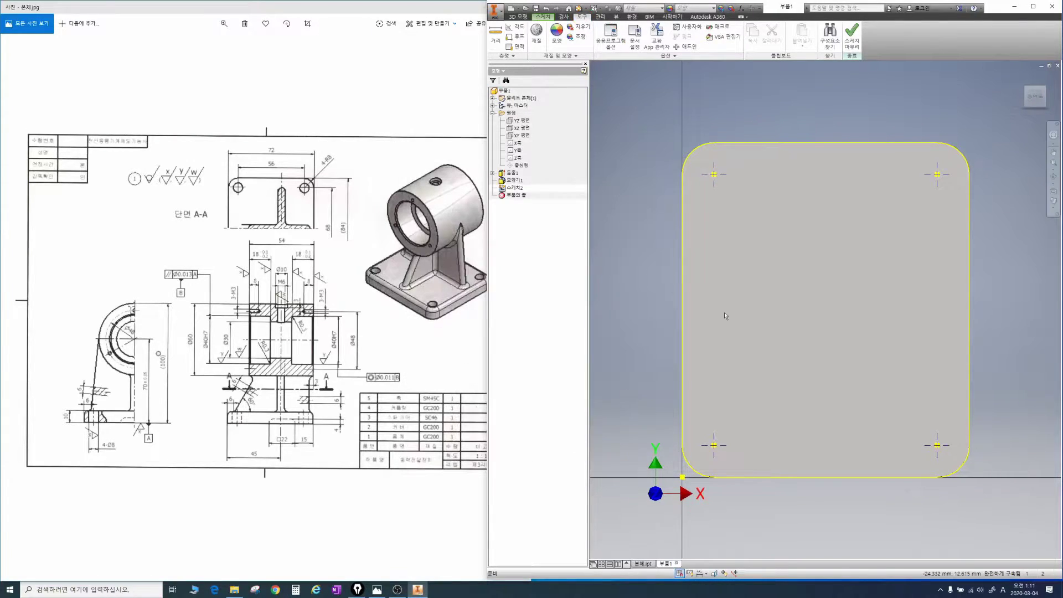
middle_click_drag(766, 293, 746, 265, "shift")
key("h")
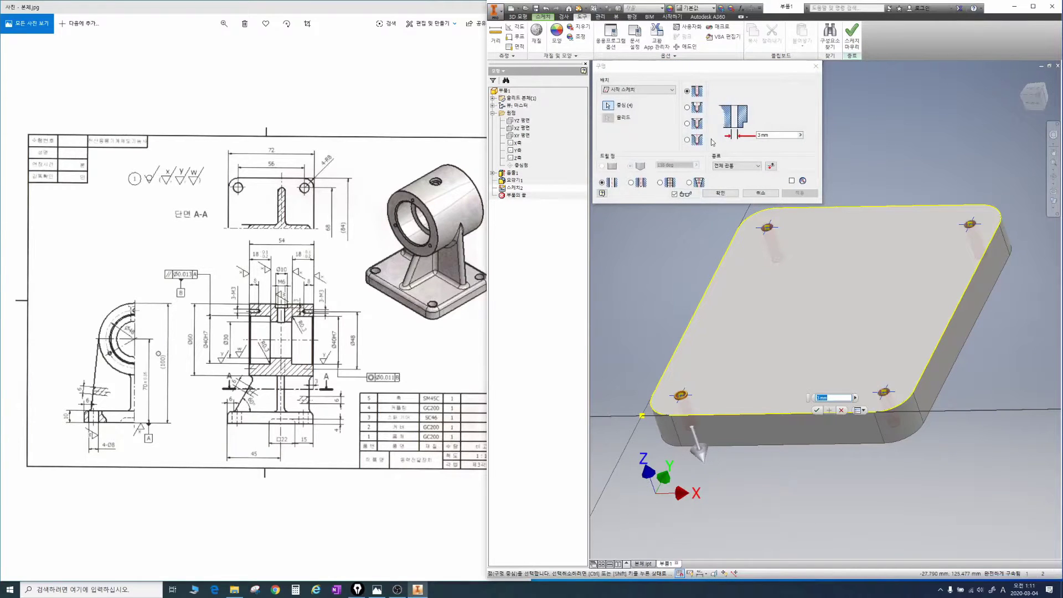
key("Escape")
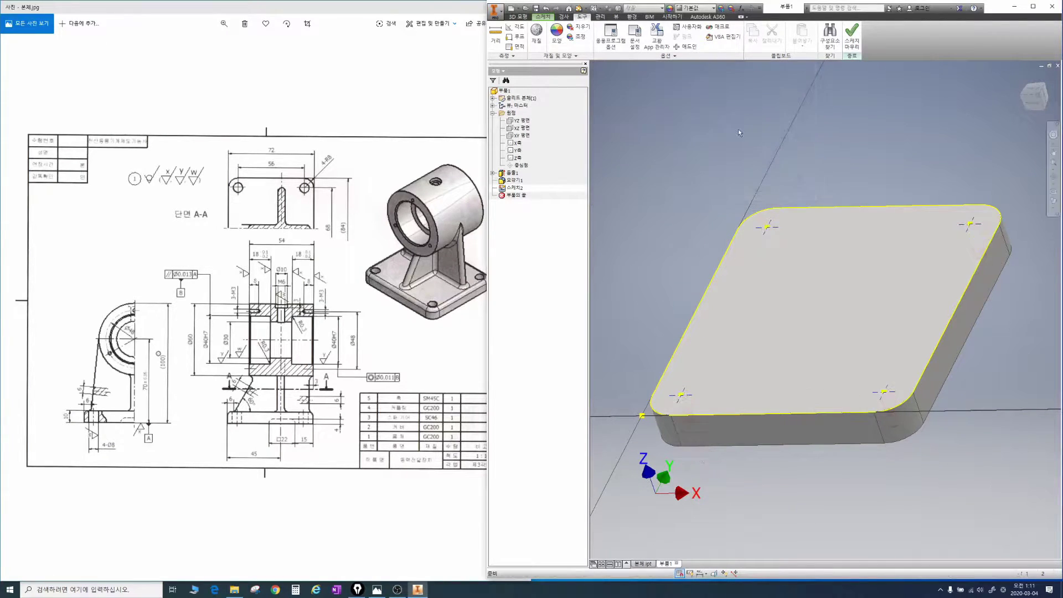
key("h")
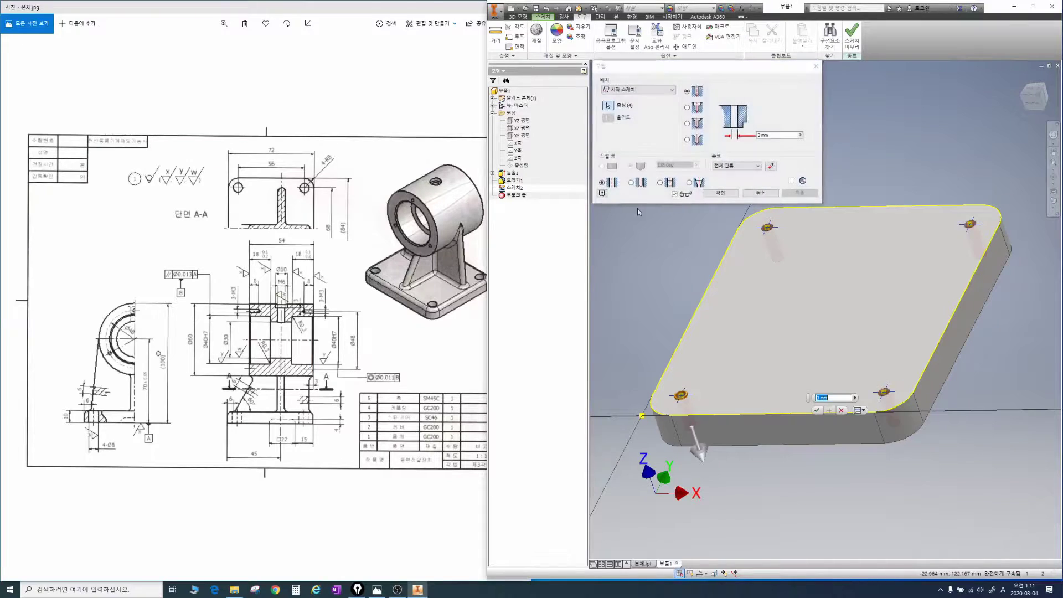
left_click_drag(114, 452, 125, 453)
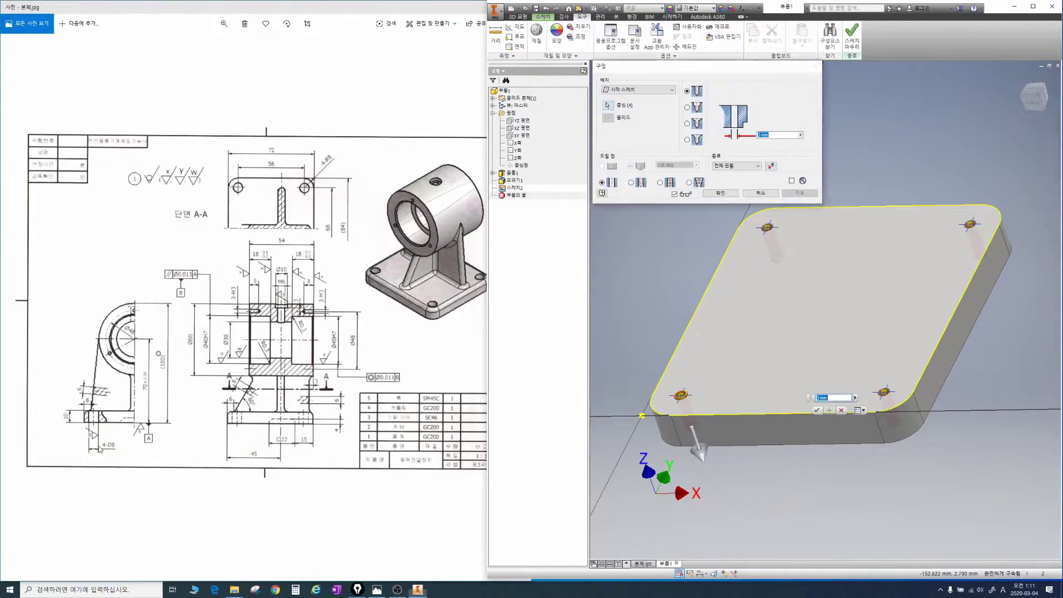
key("Escape")
type("gh")
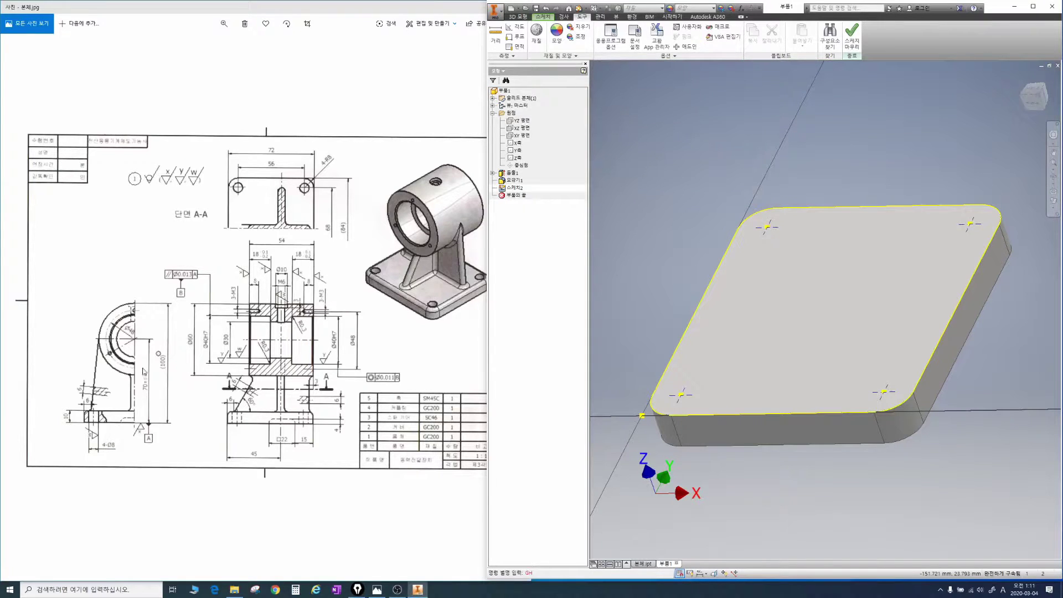
left_click(169, 271)
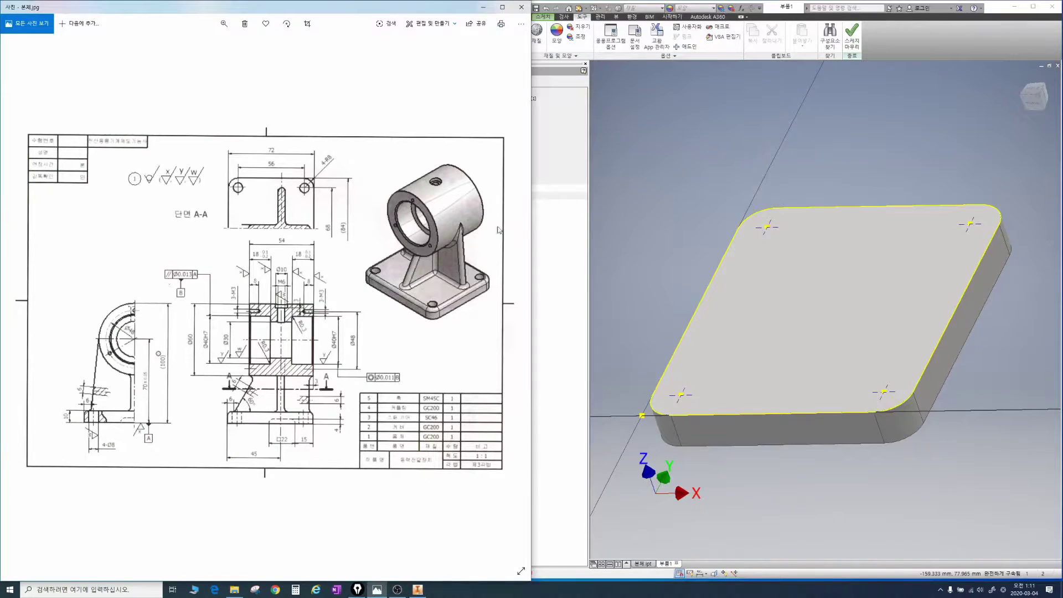
left_click(637, 205)
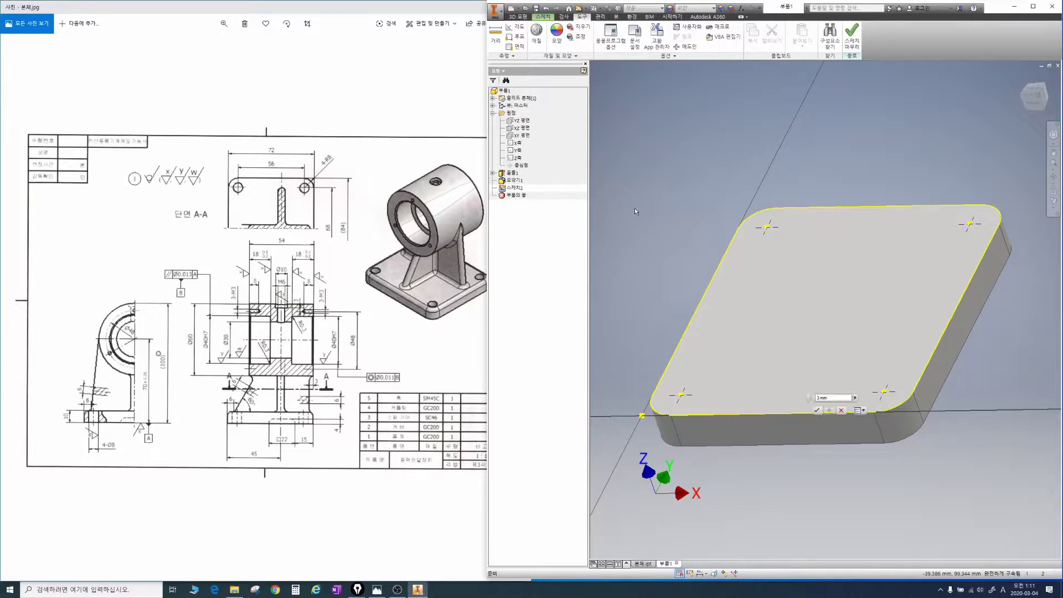
Create 8 mm diameter through-all holes at the four corner sketch points of the base plate.
key("h")
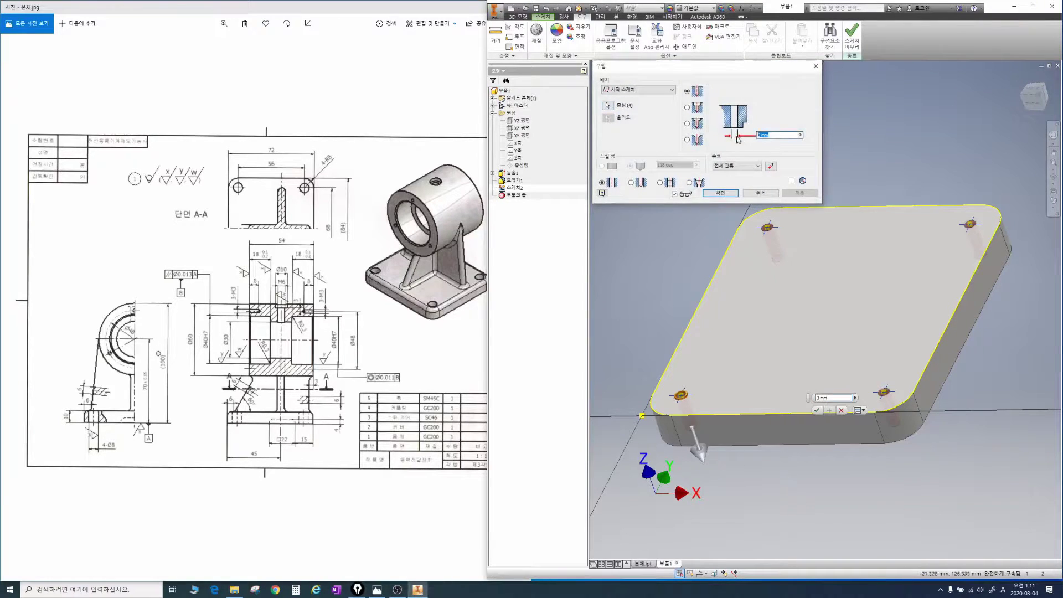
type("85")
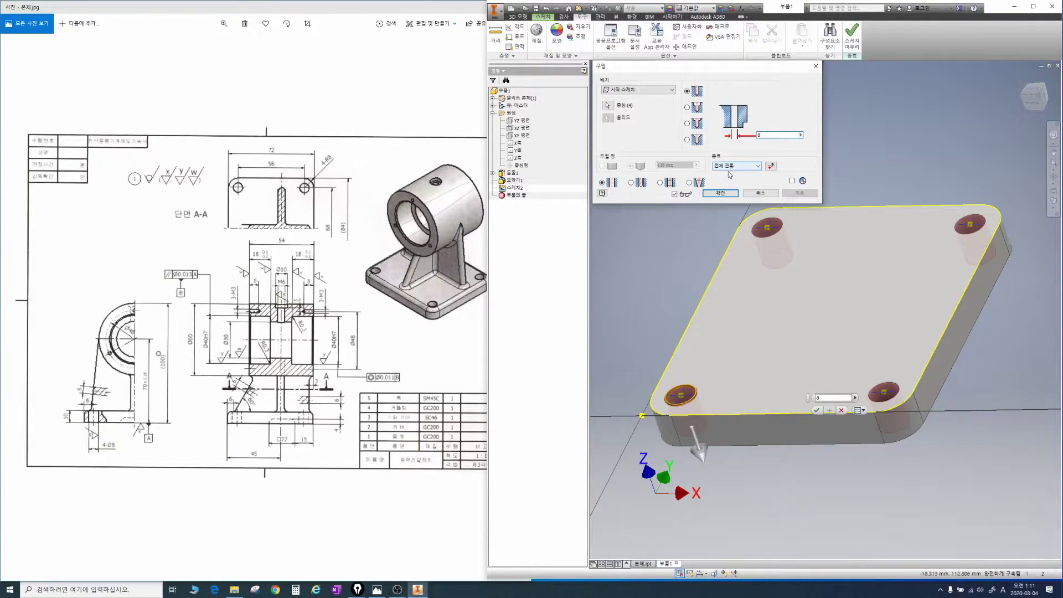
left_click(719, 192)
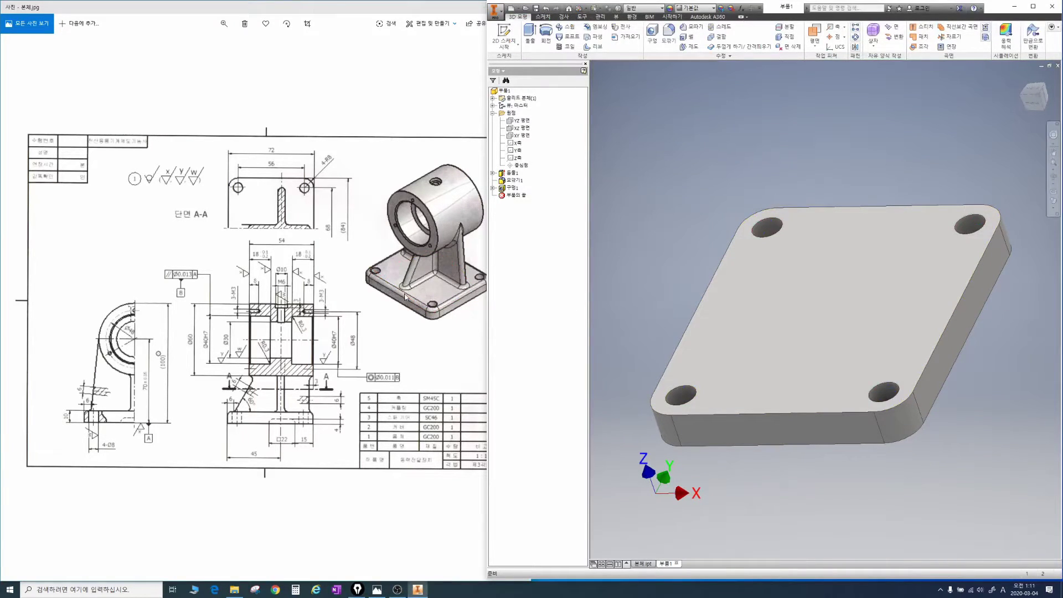
mouse_move(432, 254)
left_mouse_down()
mouse_move(414, 258)
mouse_move(430, 206)
left_mouse_up()
key("F6")
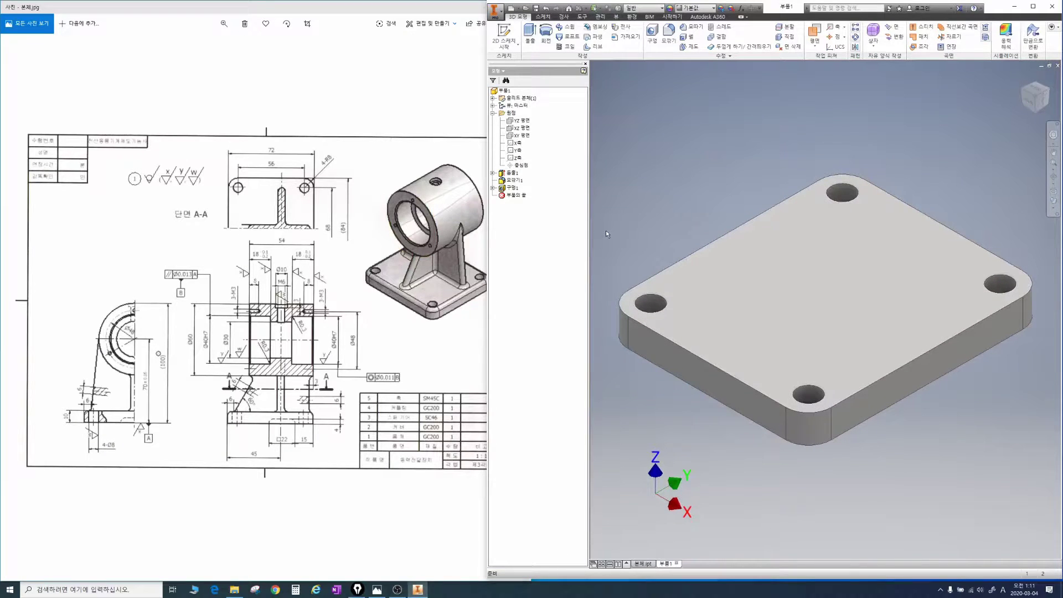
left_click_drag(716, 191, 938, 361)
left_click_drag(939, 186, 712, 378)
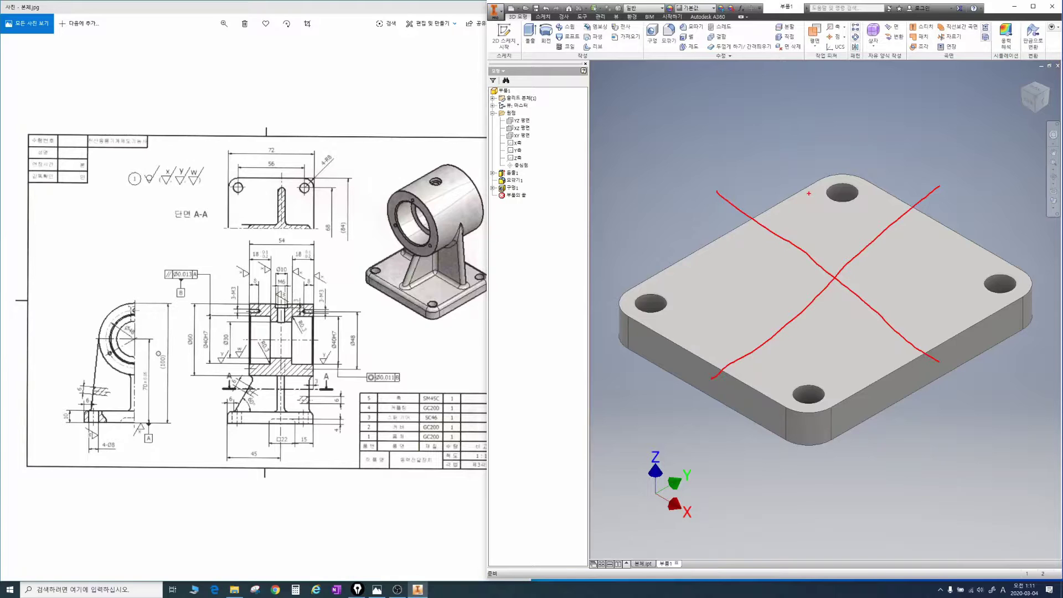
key("Escape")
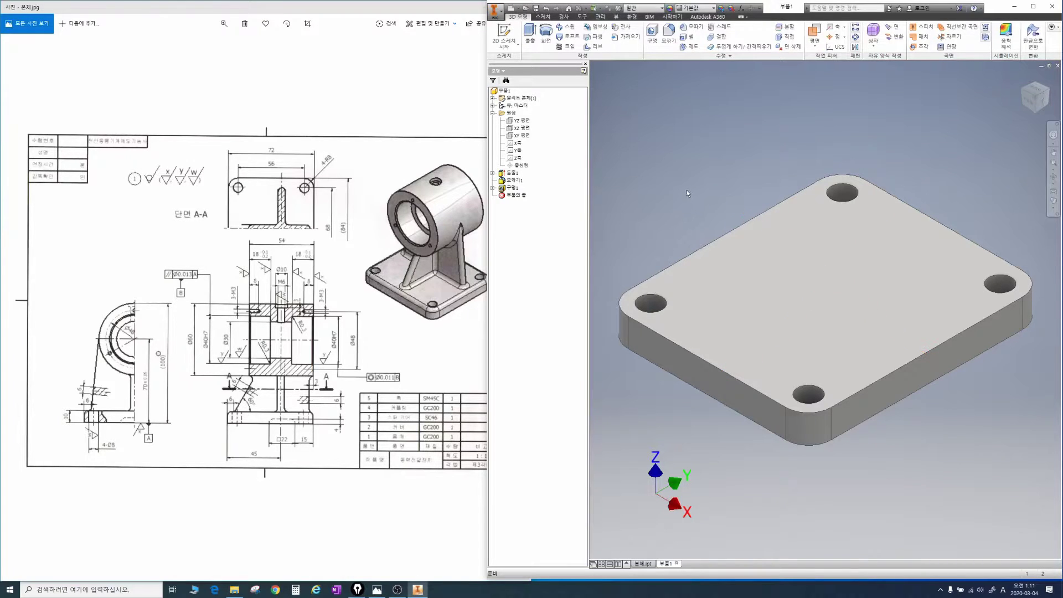
mouse_move(470, 324)
left_mouse_down()
mouse_move(387, 331)
mouse_move(459, 213)
mouse_move(470, 281)
left_mouse_up()
left_click_drag(696, 191, 964, 374)
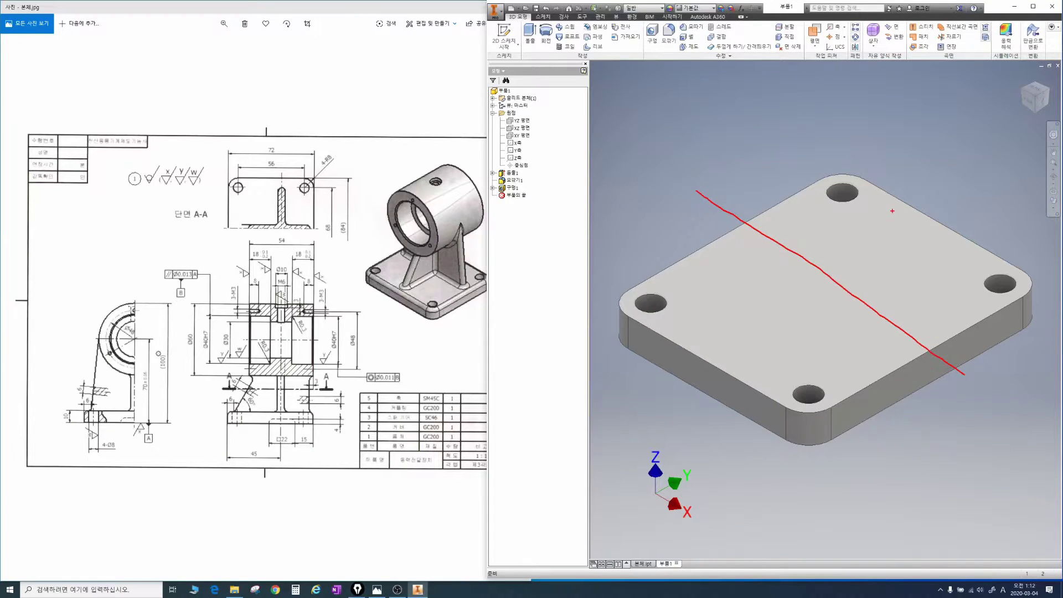
key("Escape")
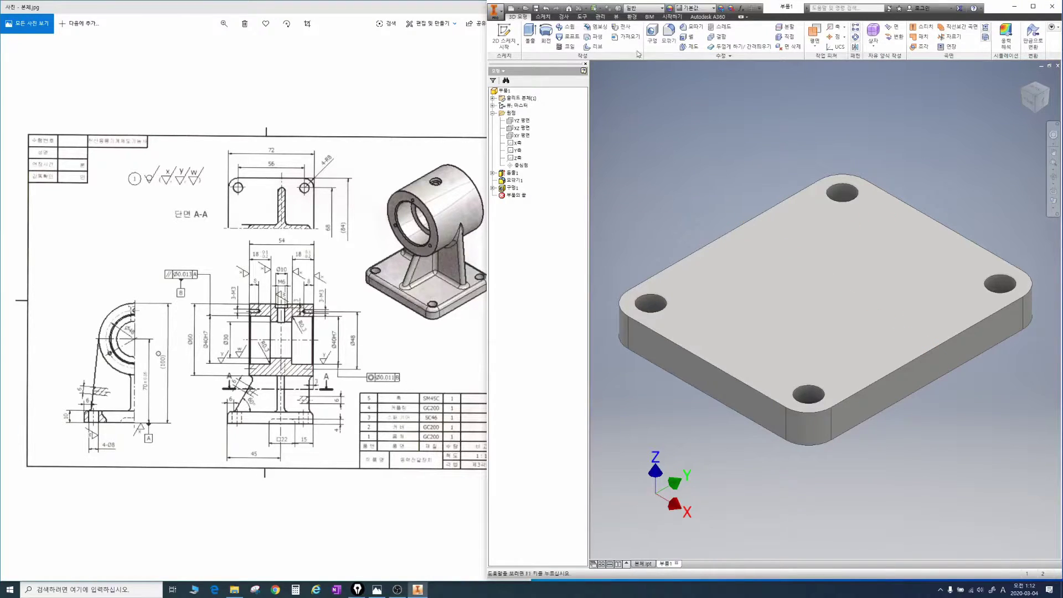
Create a work plane midway between two opposite side faces of the base plate.
left_click(813, 47)
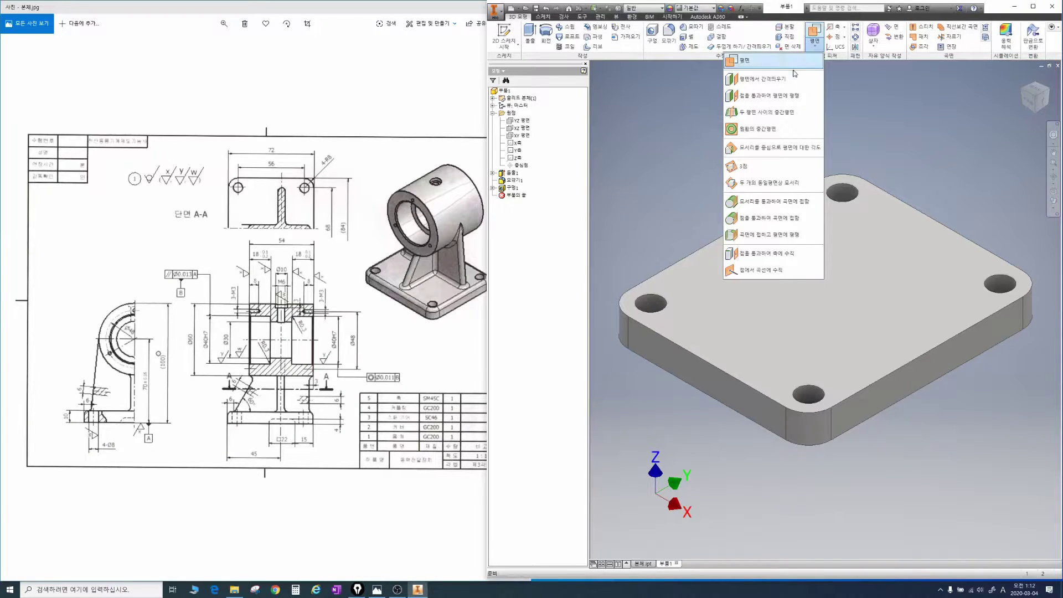
left_click(772, 112)
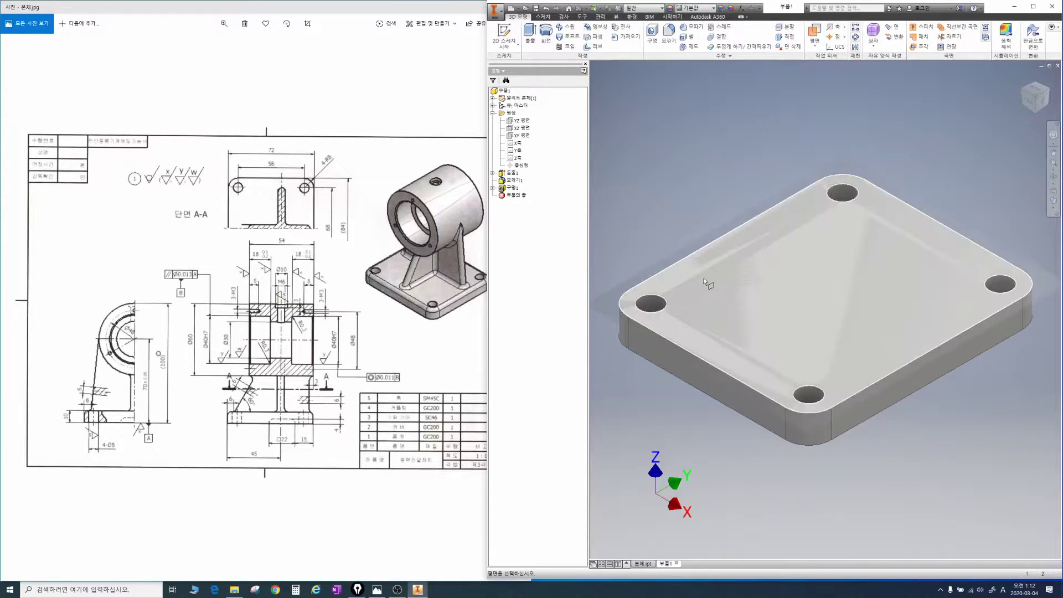
left_click(696, 367)
middle_click_drag(865, 213, 831, 226, "shift")
left_click(924, 228)
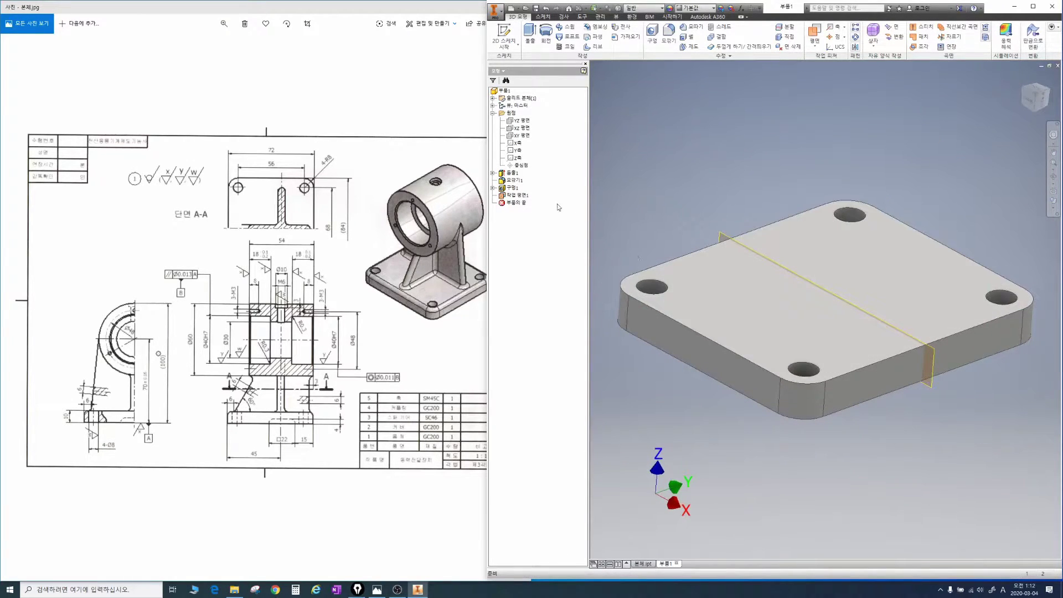
Start a 2D sketch on the new mid-plane and project the base plate's cut edges into it.
left_click(517, 195)
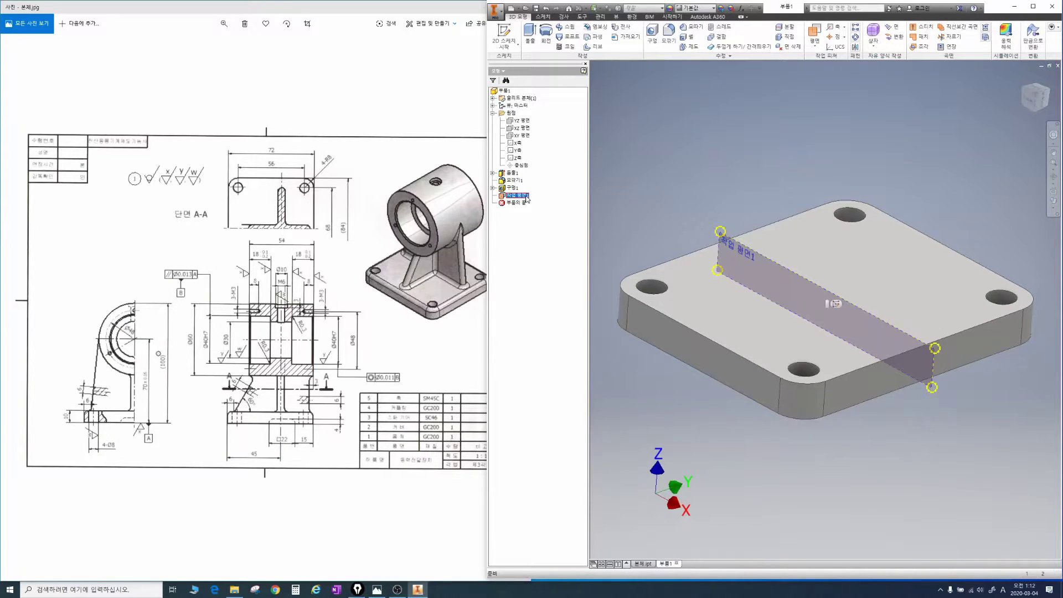
key("s")
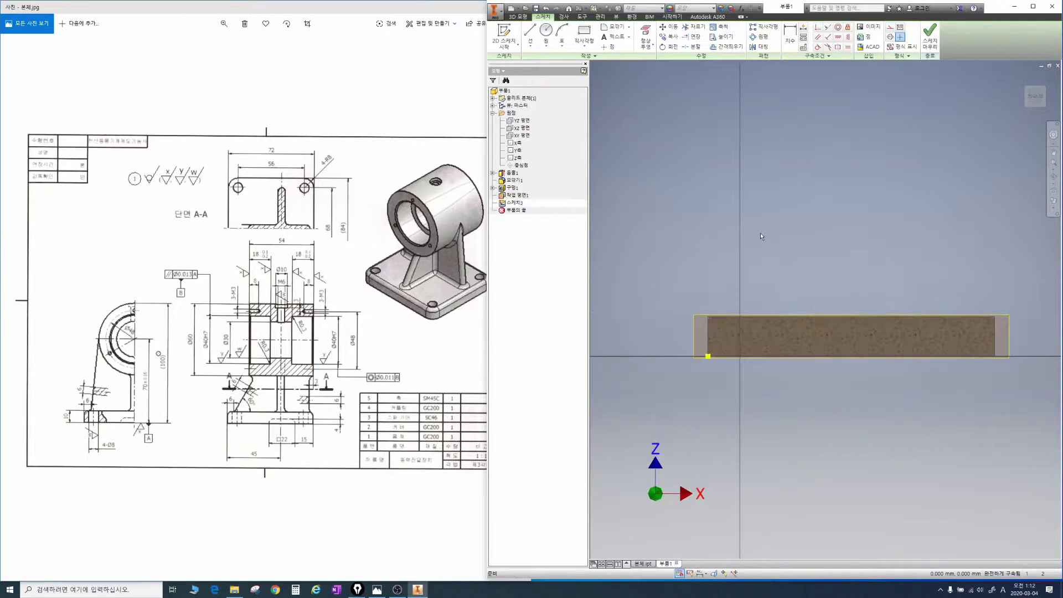
mouse_move(806, 251)
middle_mouse_down("shift")
mouse_move(804, 263)
mouse_move(809, 240)
middle_mouse_up("shift")
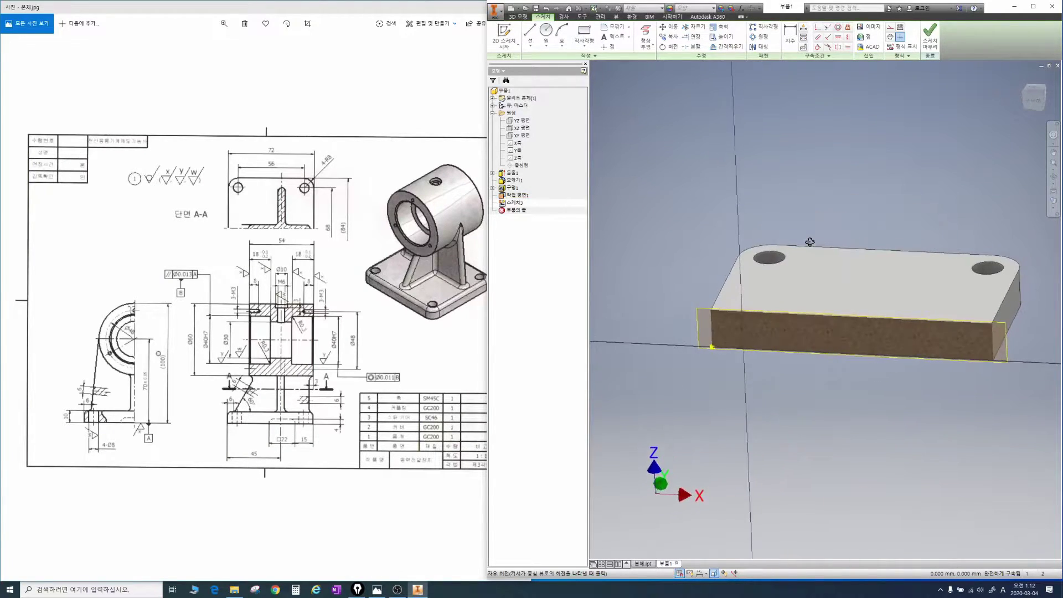
left_click_drag(773, 423, 795, 356)
key("Escape")
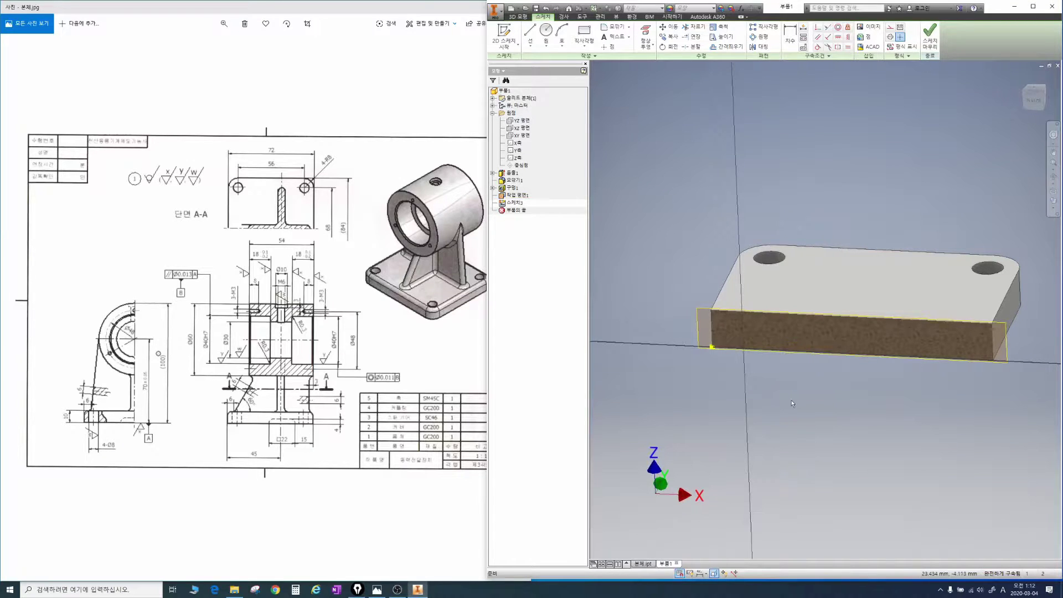
left_click(1053, 192)
left_click(985, 334)
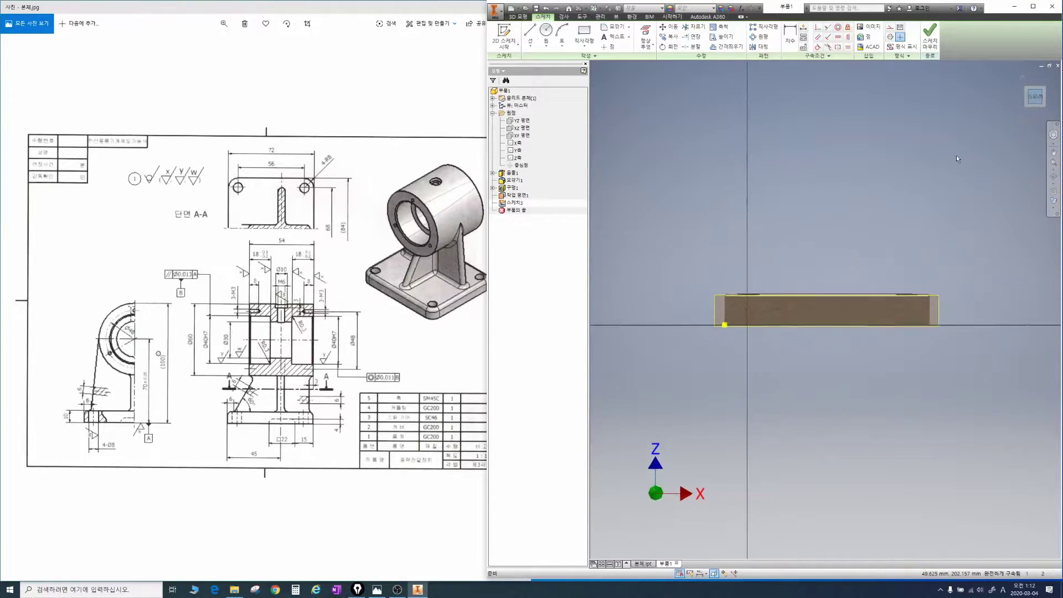
scroll(829, 227, "down", 2)
scroll(829, 227, "up", 5)
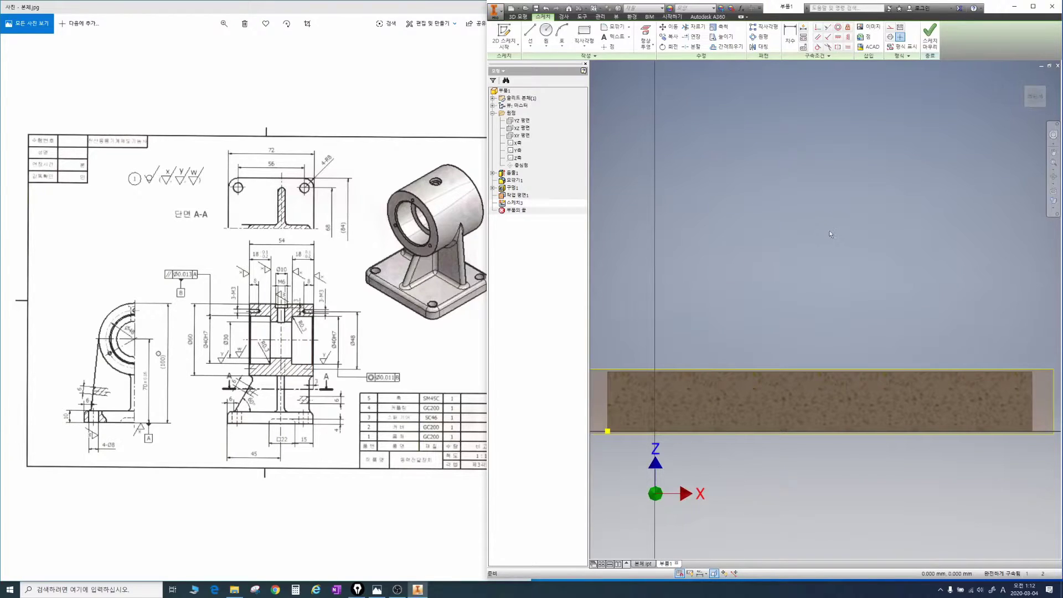
scroll(829, 233, "down", 2)
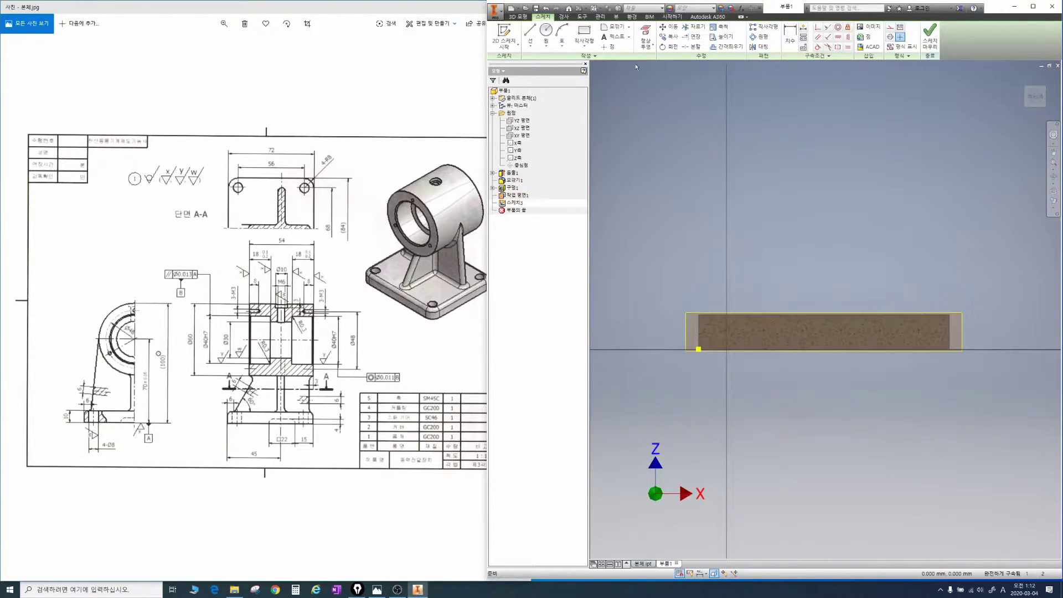
left_click(647, 45)
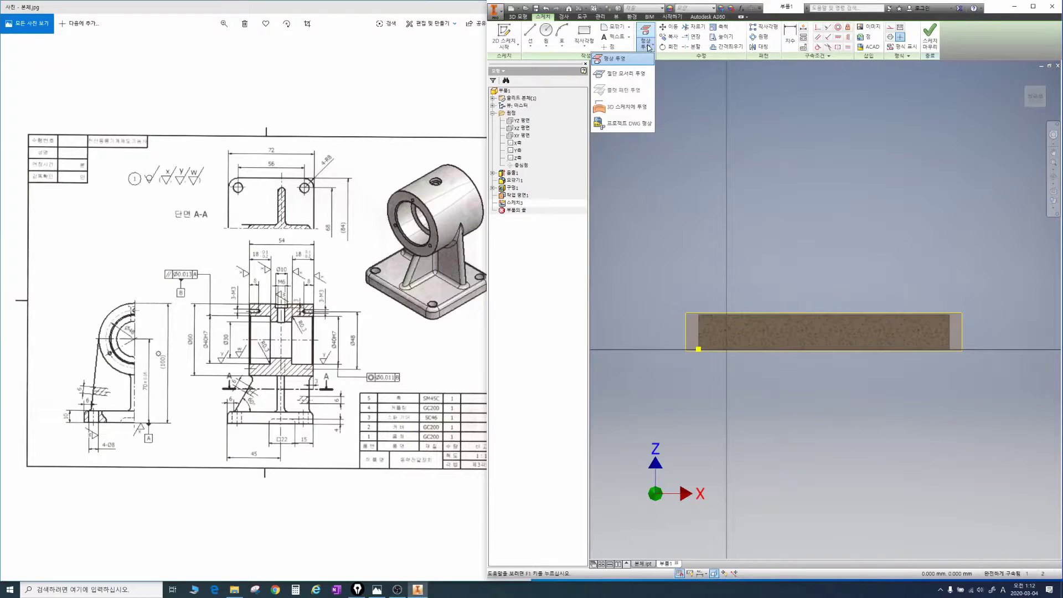
left_click(630, 73)
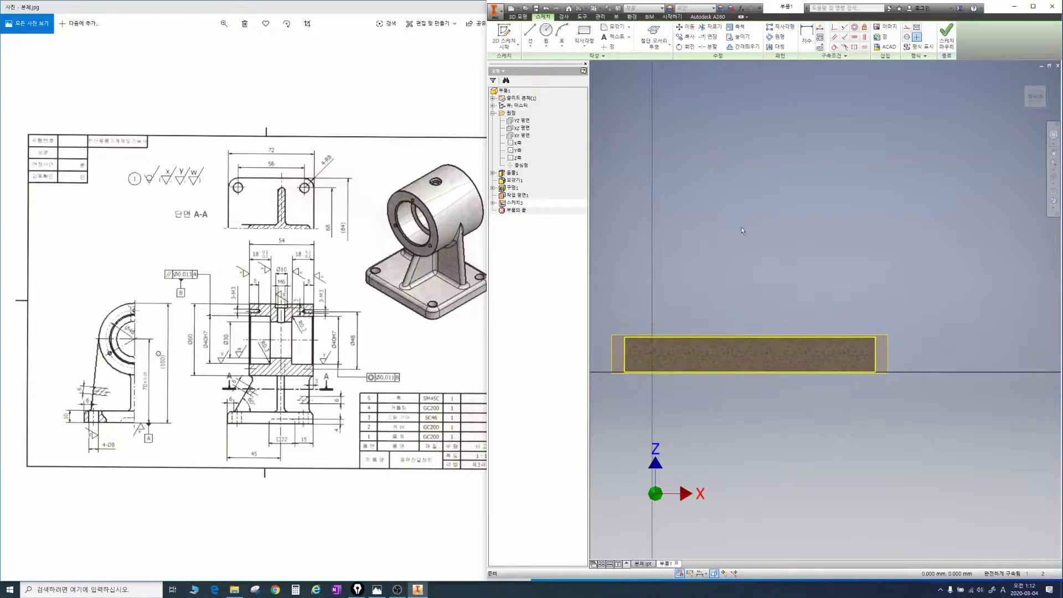
Examine the sectioned cylindrical boss on the drawing, especially its stepped bore profile, width and distance from the base.
mouse_move(326, 375)
left_mouse_down()
mouse_move(252, 378)
mouse_move(321, 363)
left_mouse_up()
key("Escape")
key("ctrl+1")
left_click(562, 286)
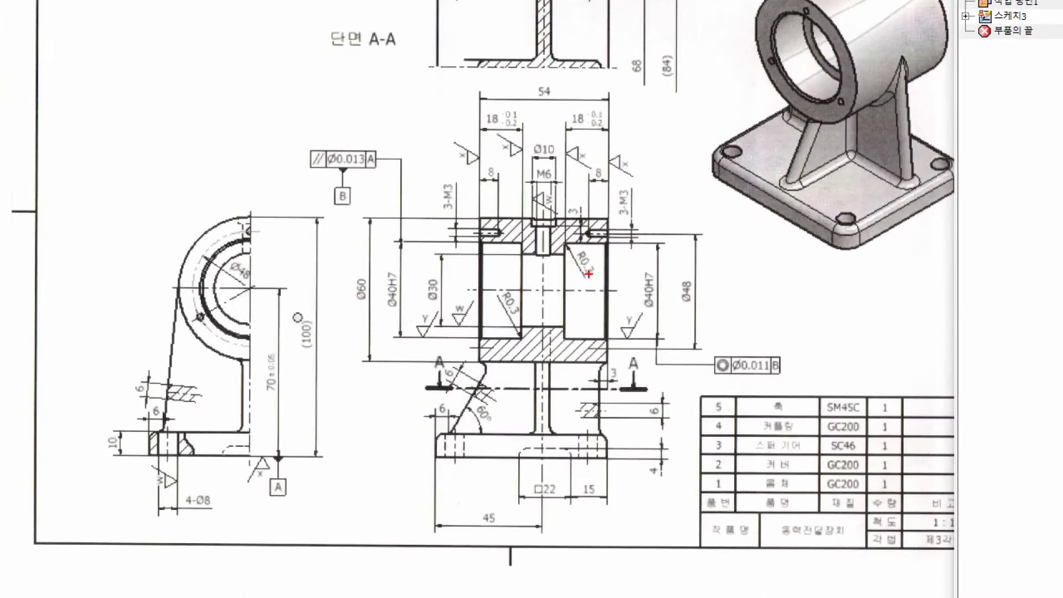
mouse_move(477, 224)
left_mouse_down()
mouse_move(480, 286)
mouse_move(563, 307)
mouse_move(593, 193)
mouse_move(508, 212)
left_mouse_up()
left_click_drag(522, 252, 553, 355)
left_click_drag(575, 317, 547, 344)
mouse_move(558, 103)
left_mouse_down()
mouse_move(535, 103)
mouse_move(581, 106)
left_mouse_up()
mouse_move(379, 308)
left_mouse_down()
mouse_move(333, 280)
mouse_move(387, 308)
left_mouse_up()
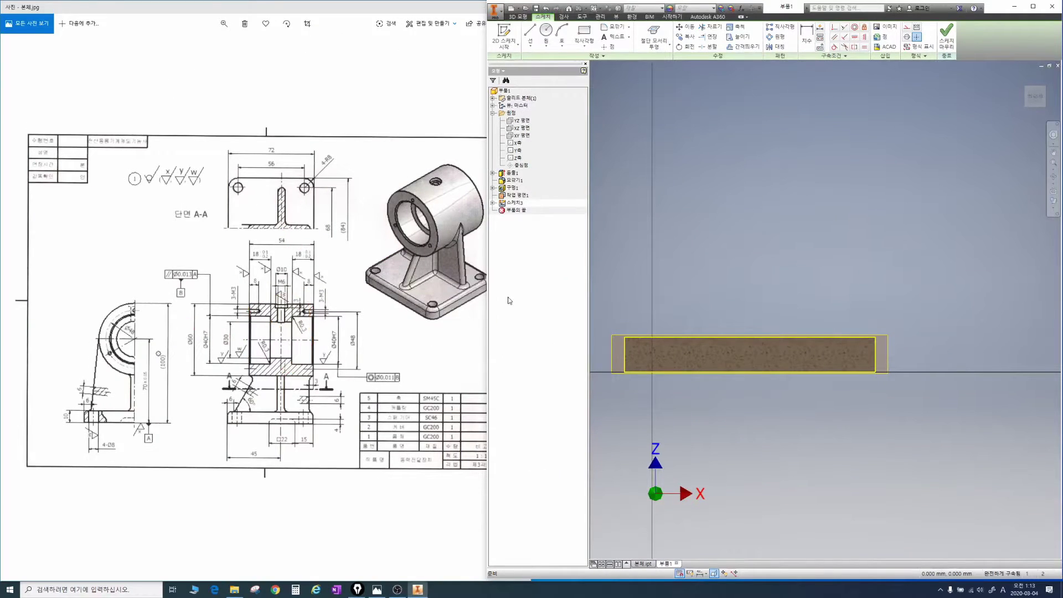
Sketch a two-point rectangle above the base plate section as the outline of the cylindrical boss.
left_click(584, 47)
left_click(567, 77)
left_click(847, 149)
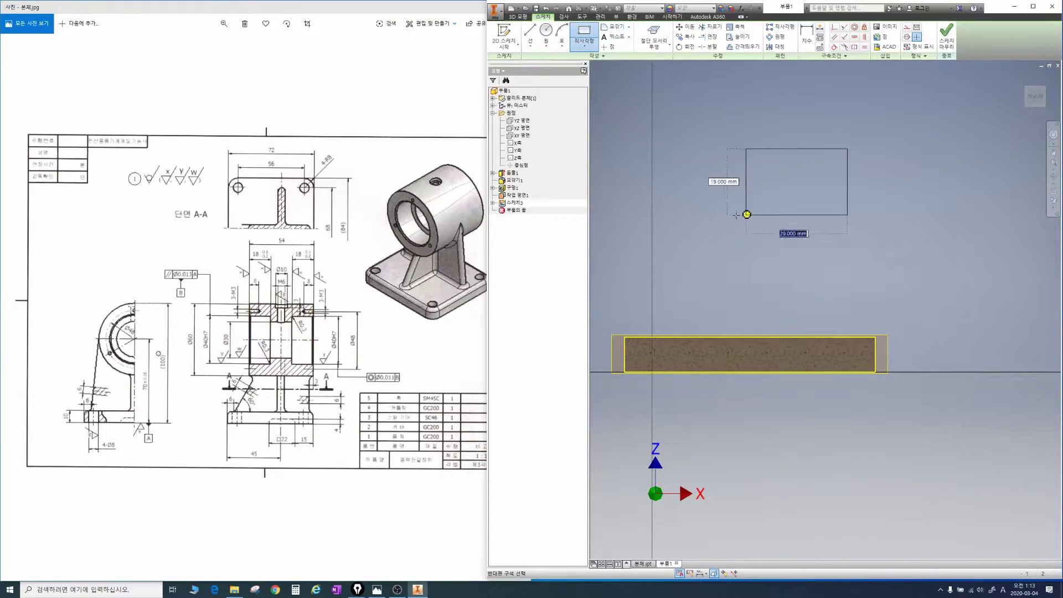
left_click(708, 218)
key("Escape")
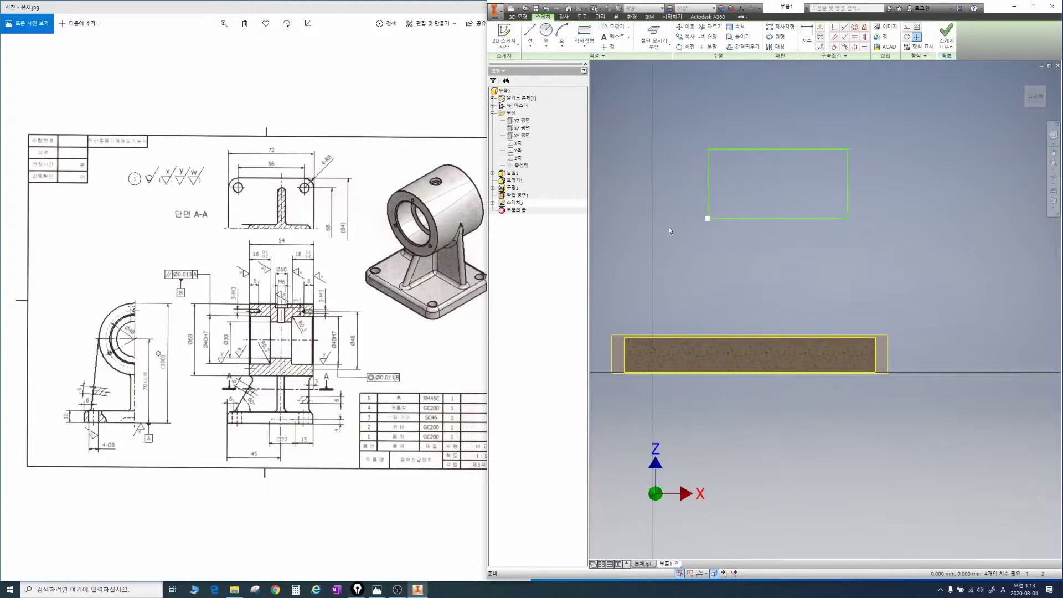
Dimension the boss rectangle 54 mm wide and 30 mm high.
key("d")
left_click(775, 149)
left_click(772, 110)
type("54")
key("Return")
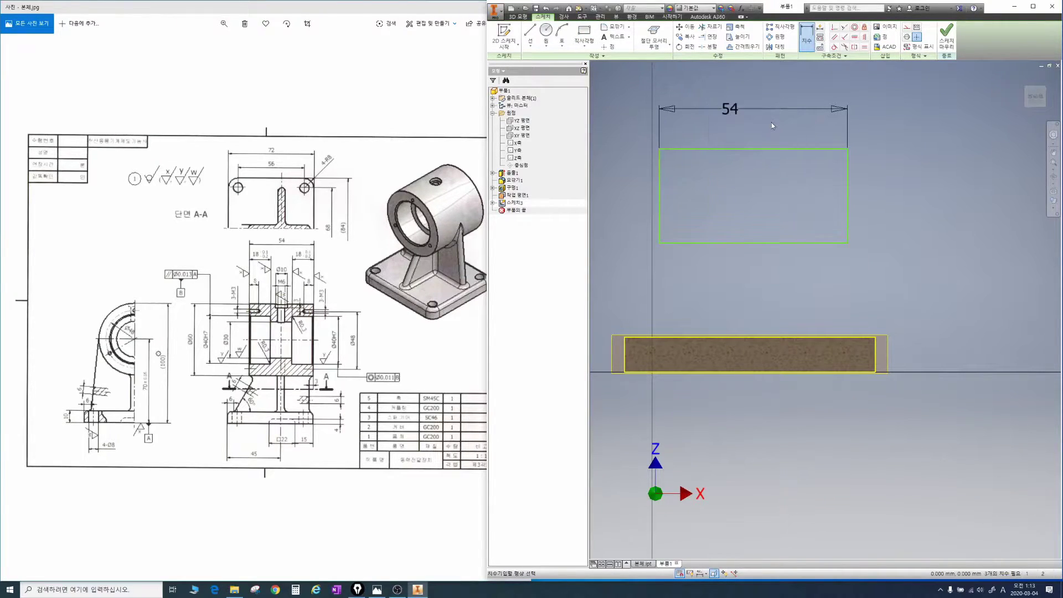
left_click_drag(792, 244, 900, 39)
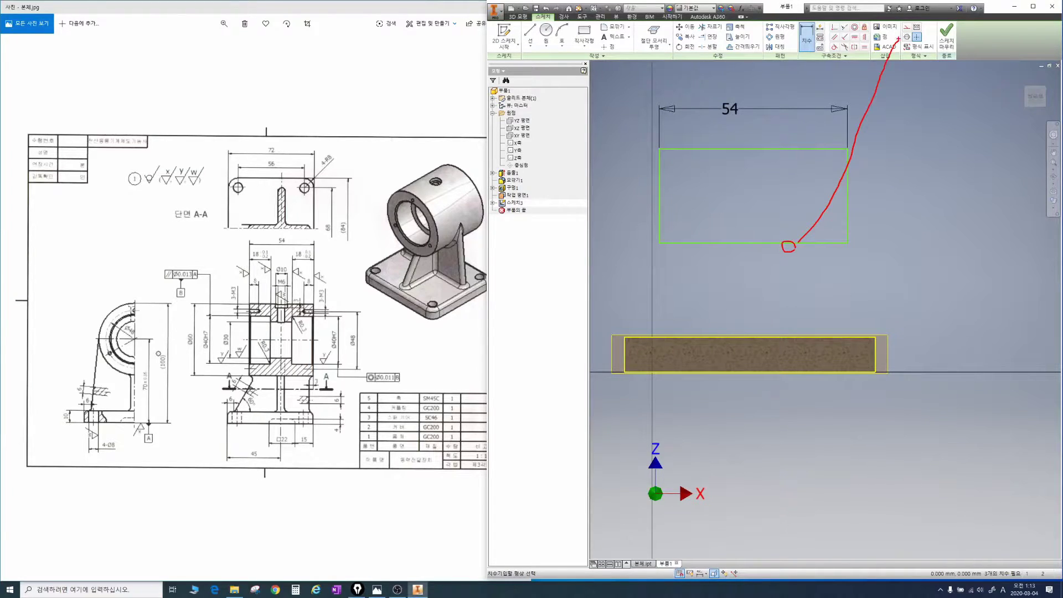
key("Escape")
key("d")
left_click(846, 197)
left_click(878, 192)
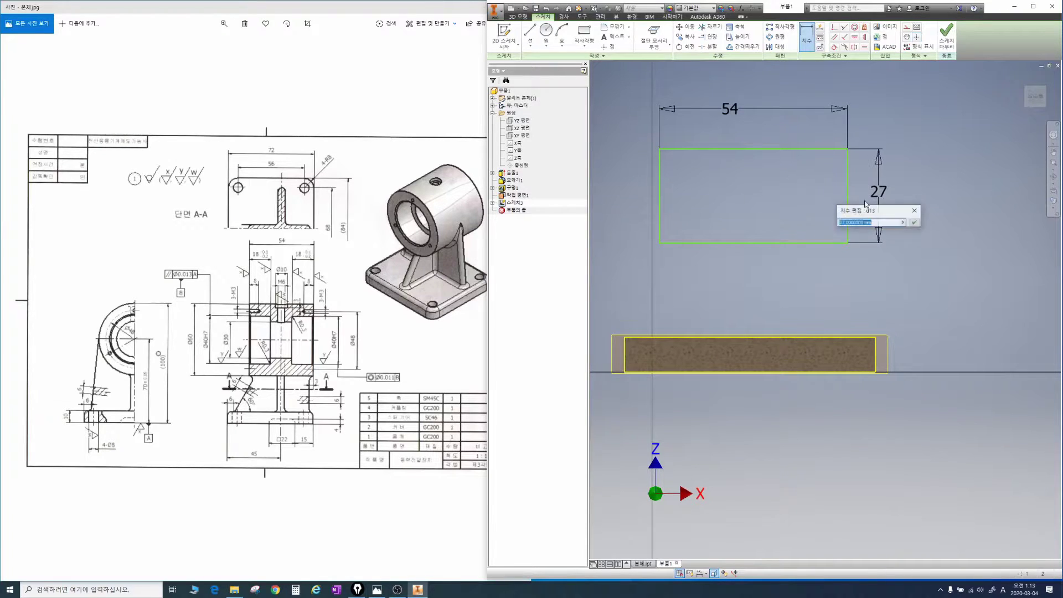
type("30")
key("Return")
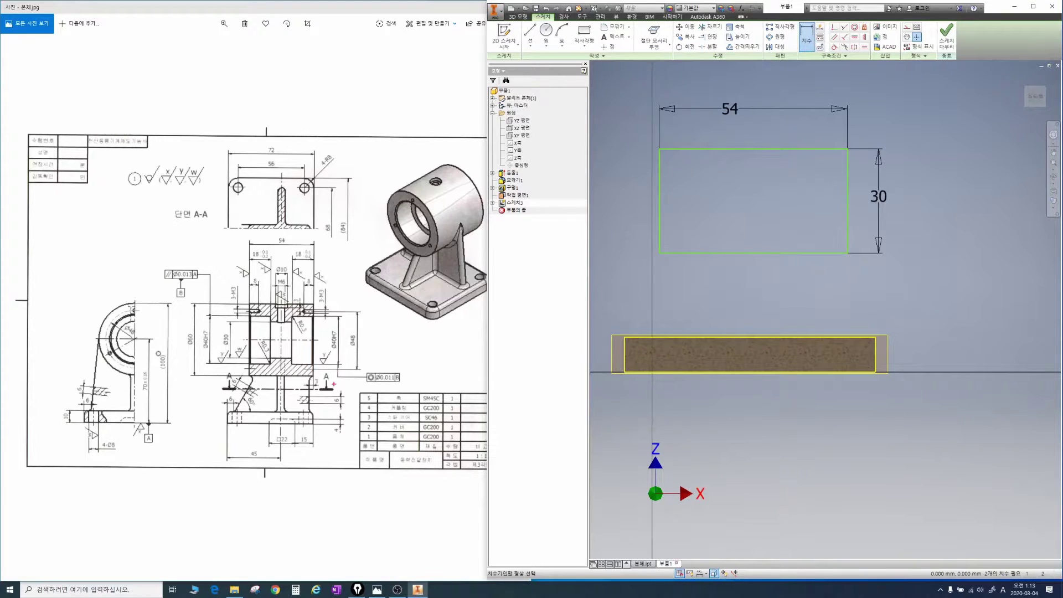
left_click_drag(104, 425, 253, 420)
left_click_drag(256, 342, 88, 343)
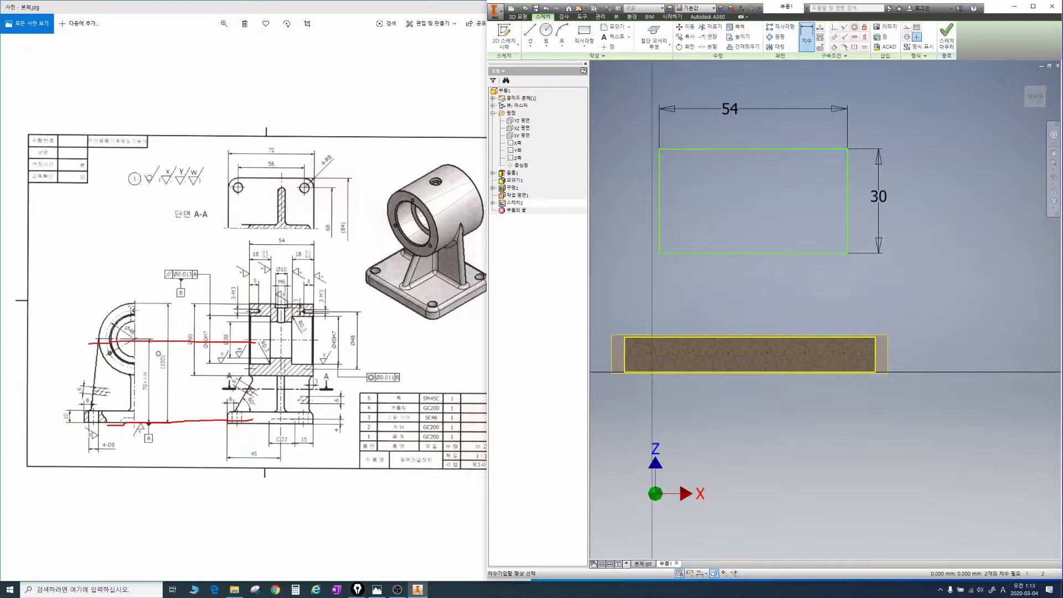
left_click_drag(134, 380, 163, 388)
key("Escape")
Align the rectangle's right side with the right edge of the plate section using a 0 mm dimension.
left_click(876, 359)
left_click(847, 224)
left_click(941, 238)
type("0")
key("Return")
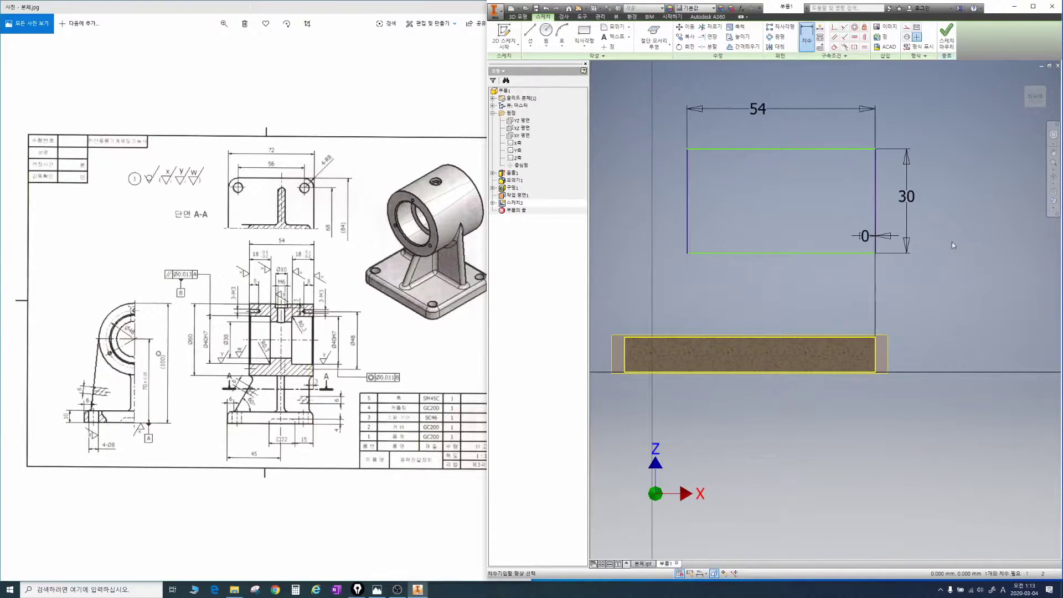
Dimension the rectangle's lower edge 70 mm above the bottom edge of the base plate.
left_click(811, 252)
left_click(808, 372)
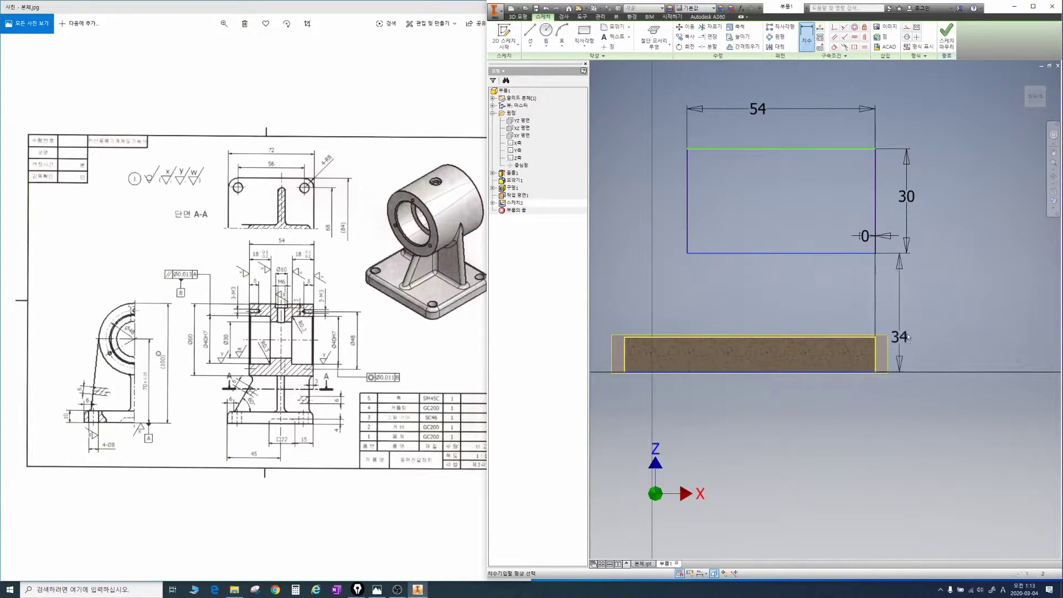
left_click(939, 326)
type("70")
key("Return")
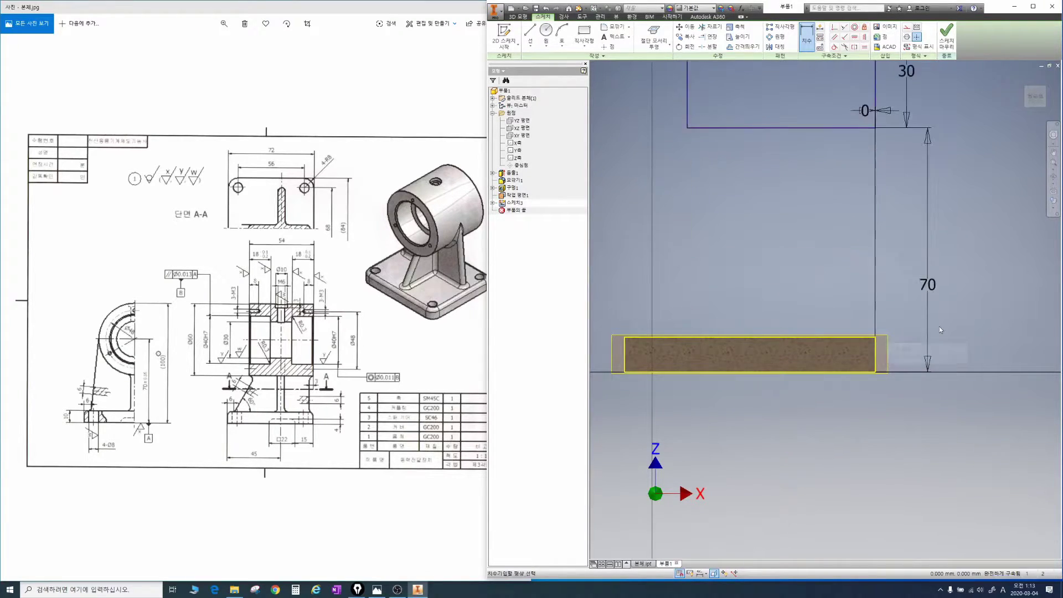
Sketch a stepped line profile across the rectangle from its left side to its right side, lowered in the middle, for the bore.
mouse_move(825, 230)
middle_mouse_down()
mouse_move(785, 287)
mouse_move(797, 283)
middle_mouse_up()
scroll(788, 283, "down", 3)
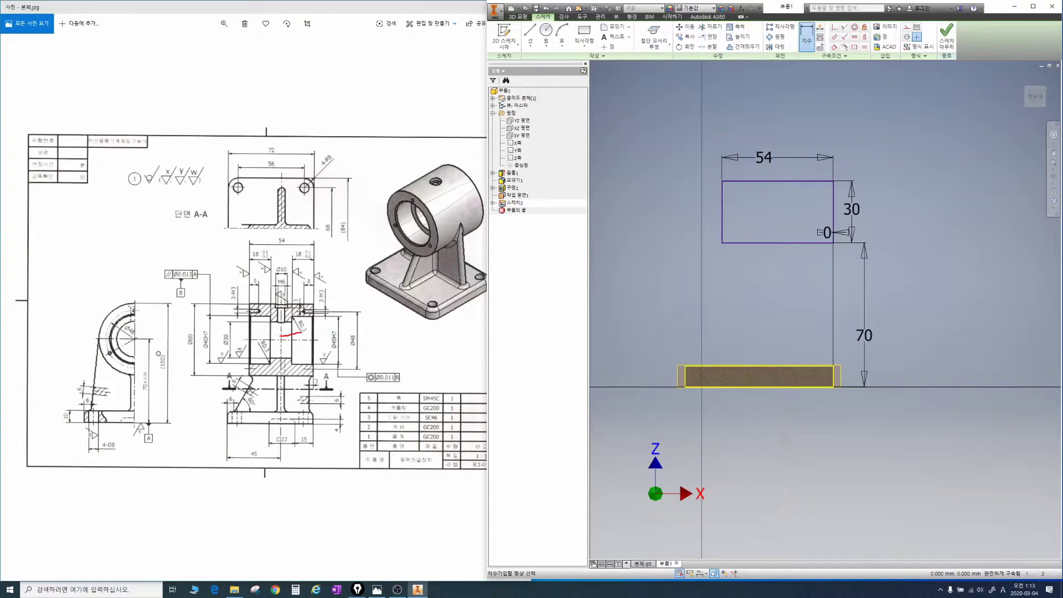
key("l")
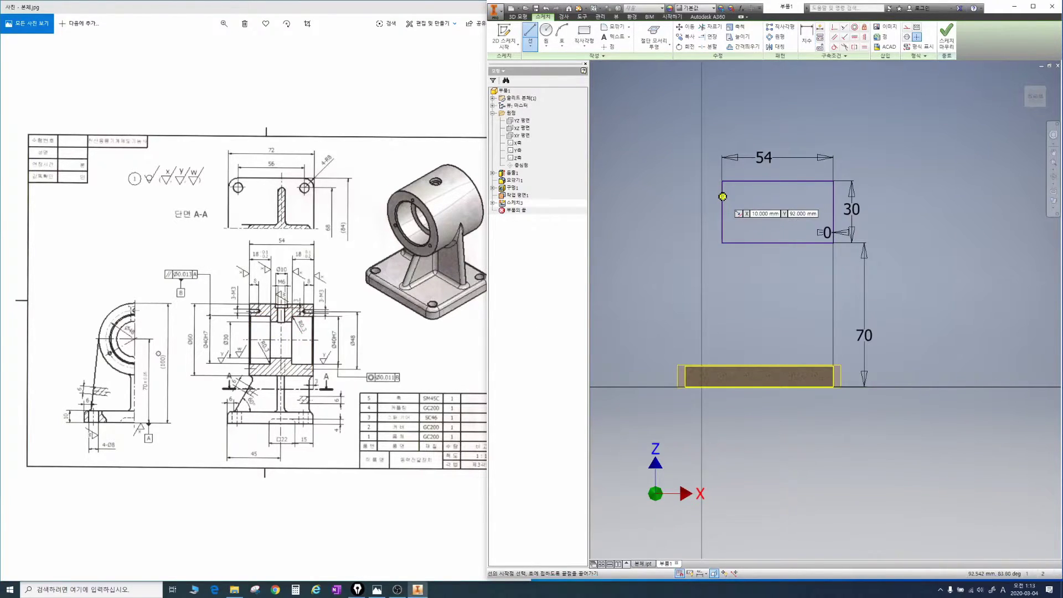
left_click(722, 197)
left_click(744, 222)
left_click(808, 222)
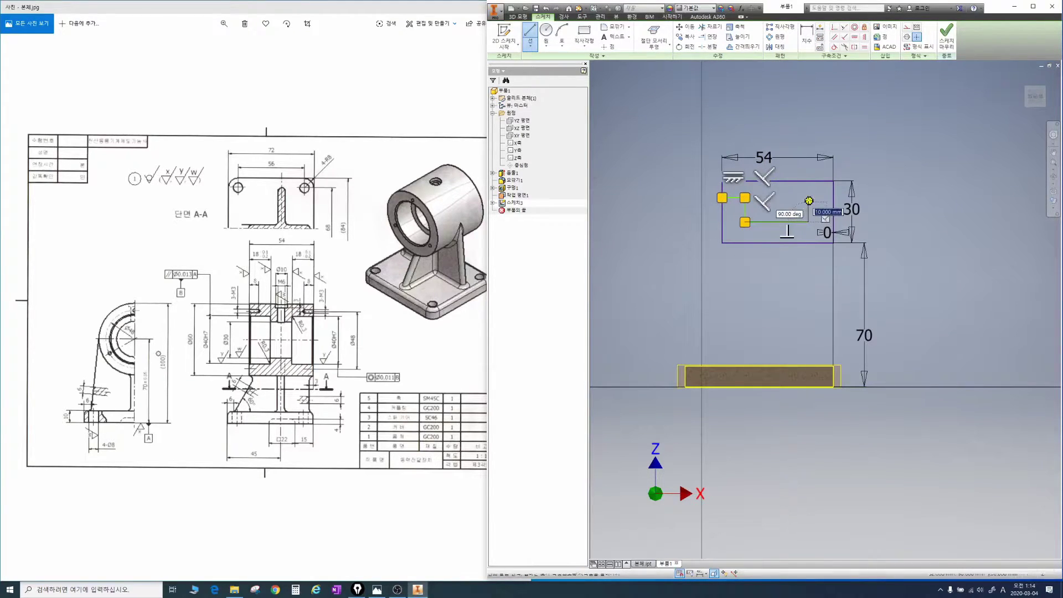
left_click(808, 197)
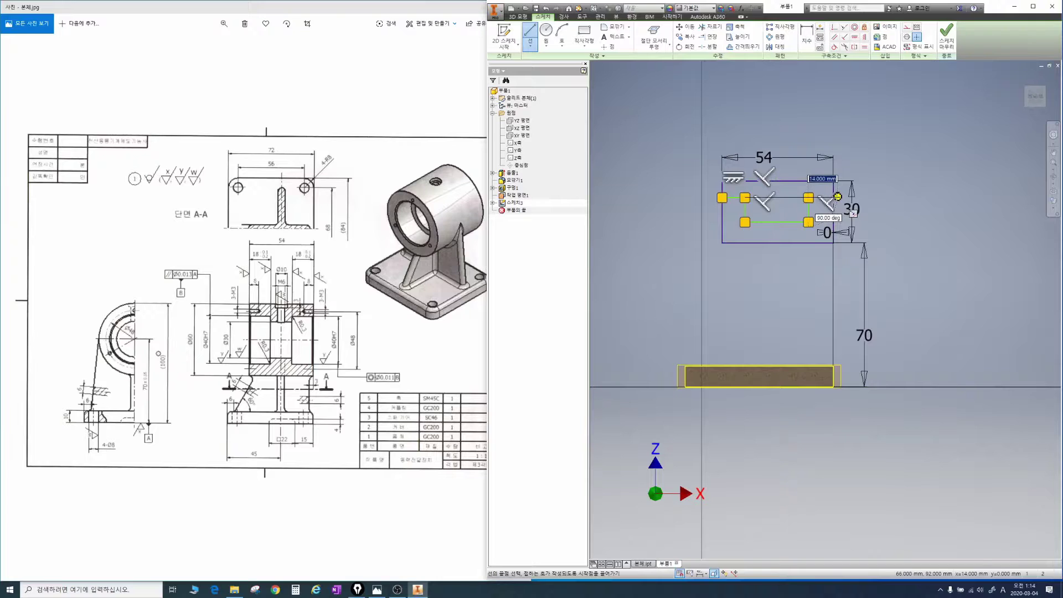
left_click(833, 197)
scroll(832, 198, "up", 5)
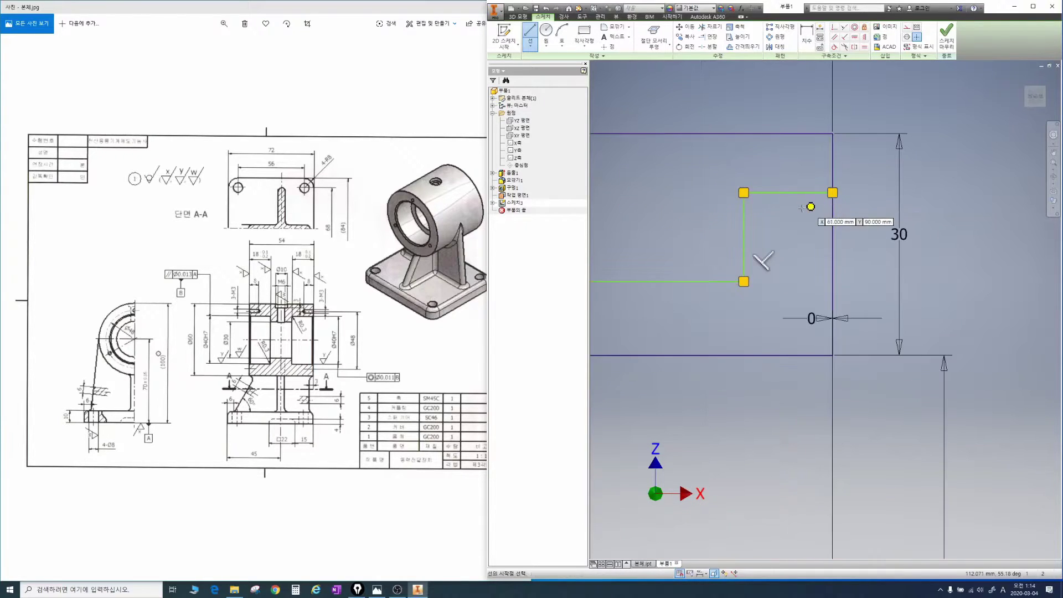
scroll(819, 199, "down", 2)
middle_click_drag(818, 200, 898, 217)
key("Escape")
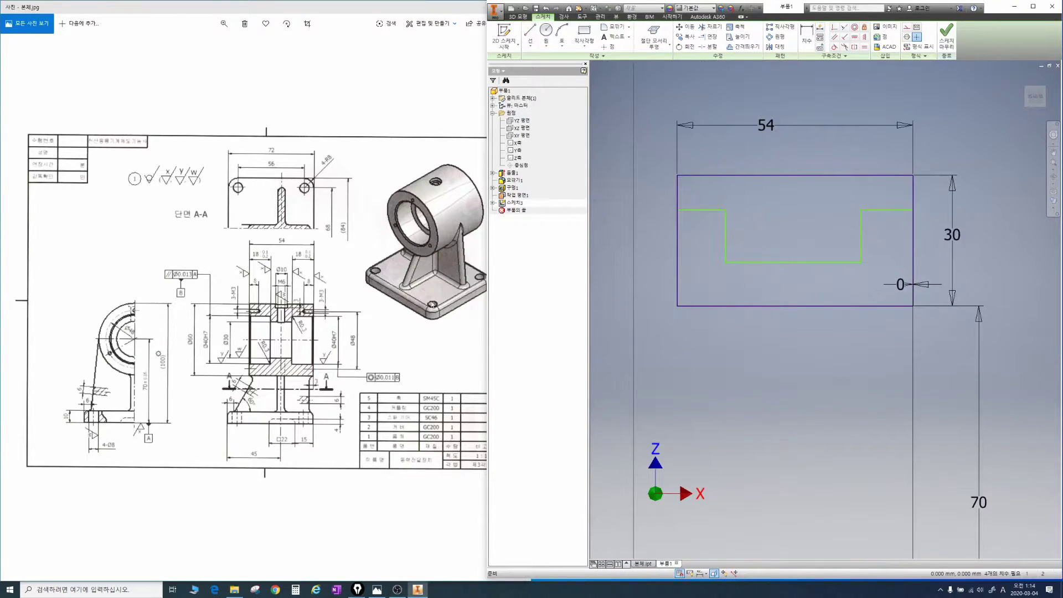
Dimension the stepped profile's outer segments 20 mm and its middle segment 15 mm above the rectangle's lower edge.
key("d")
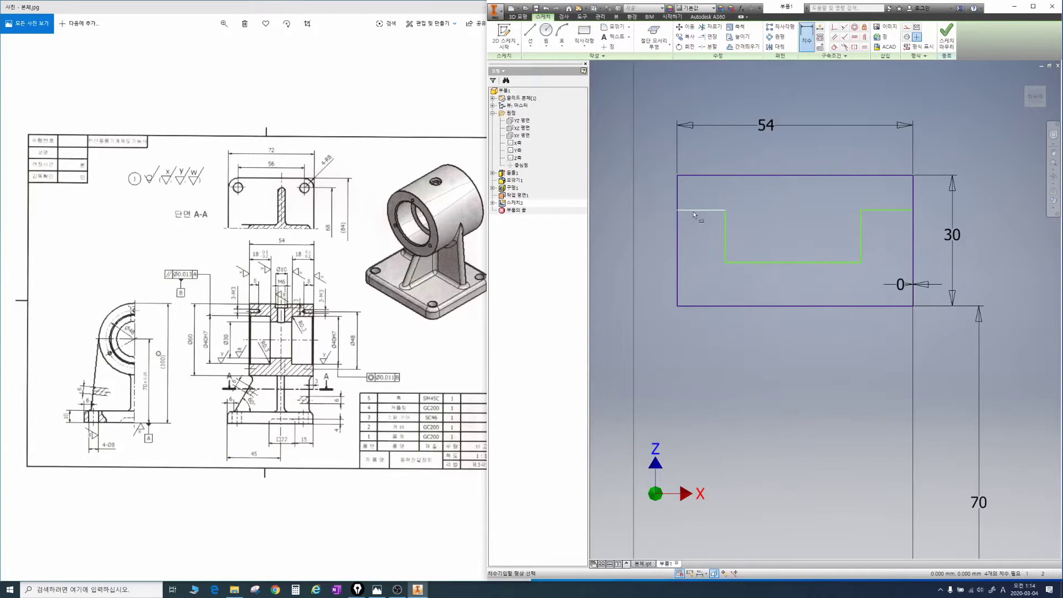
left_click(686, 306)
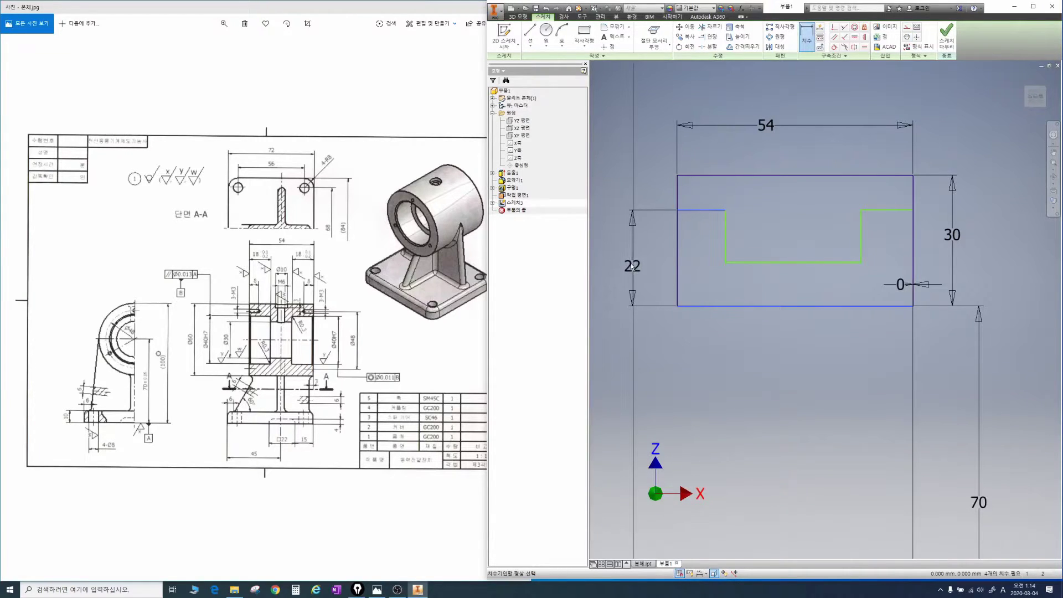
left_click(632, 266)
type("20")
key("Return")
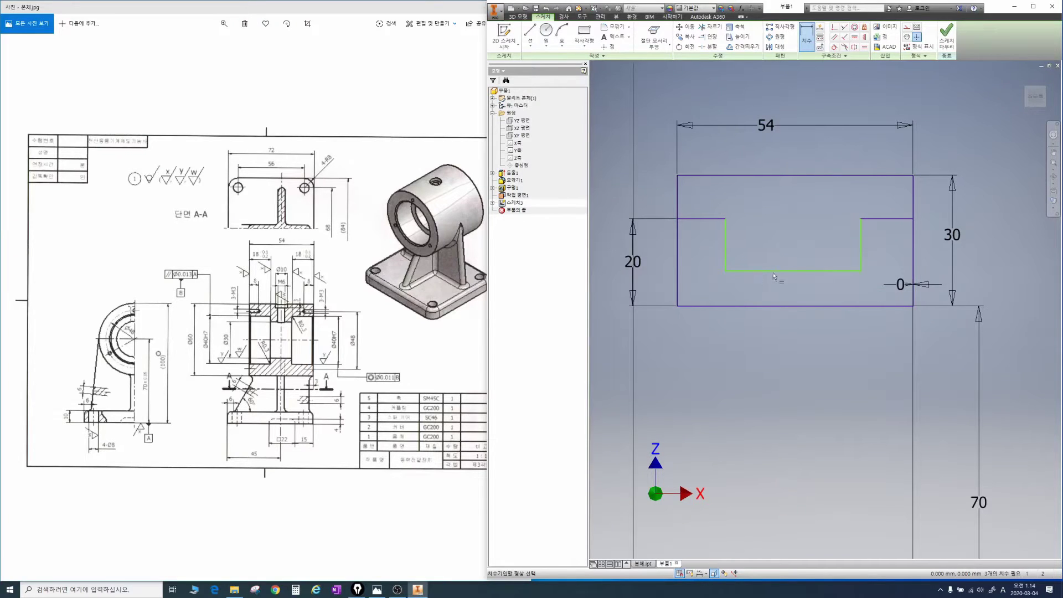
left_click(772, 306)
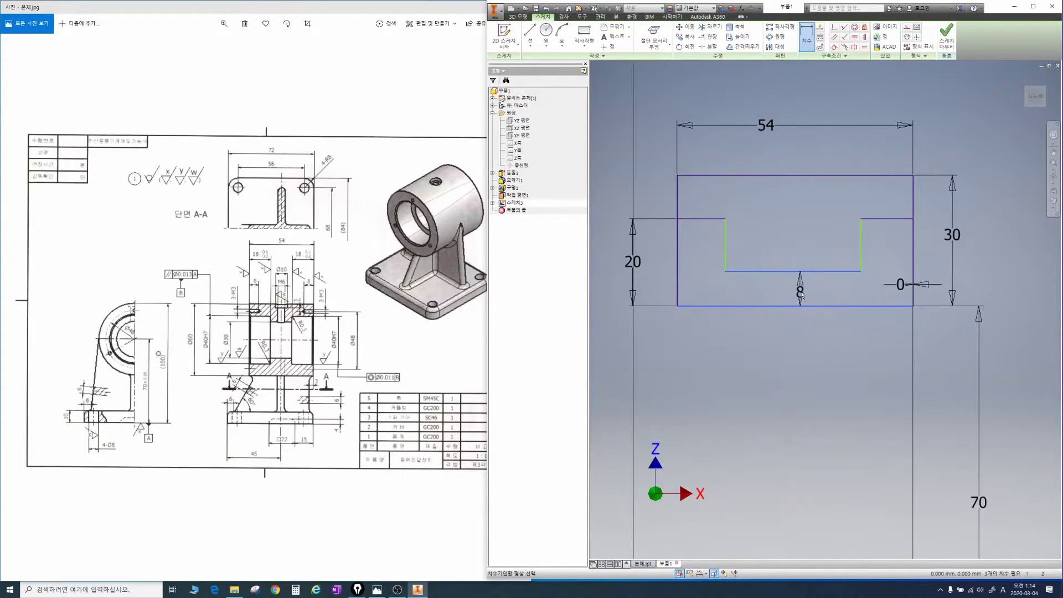
left_click(807, 288)
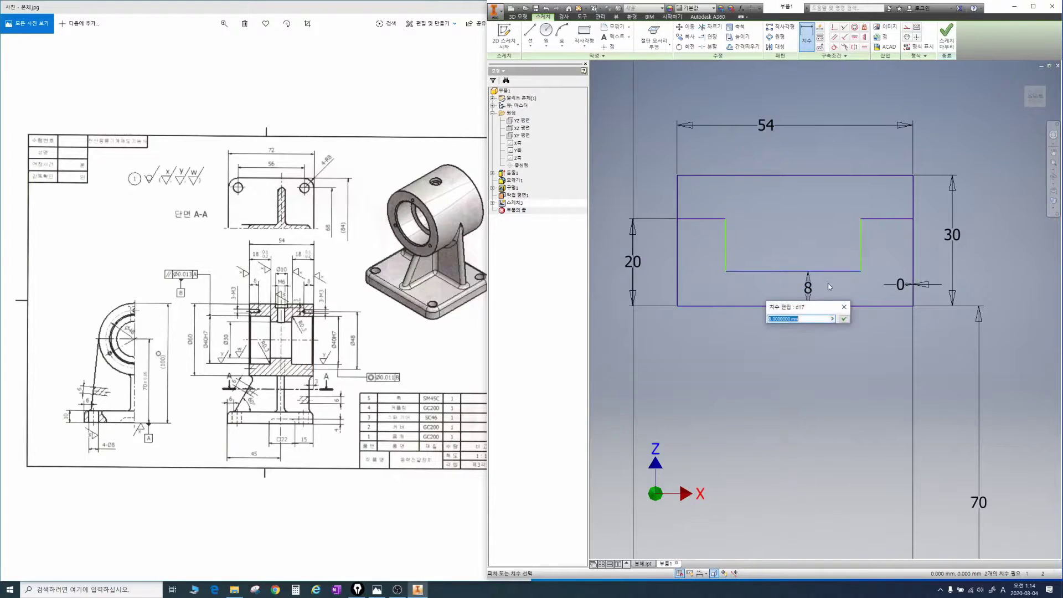
type("15")
key("Return")
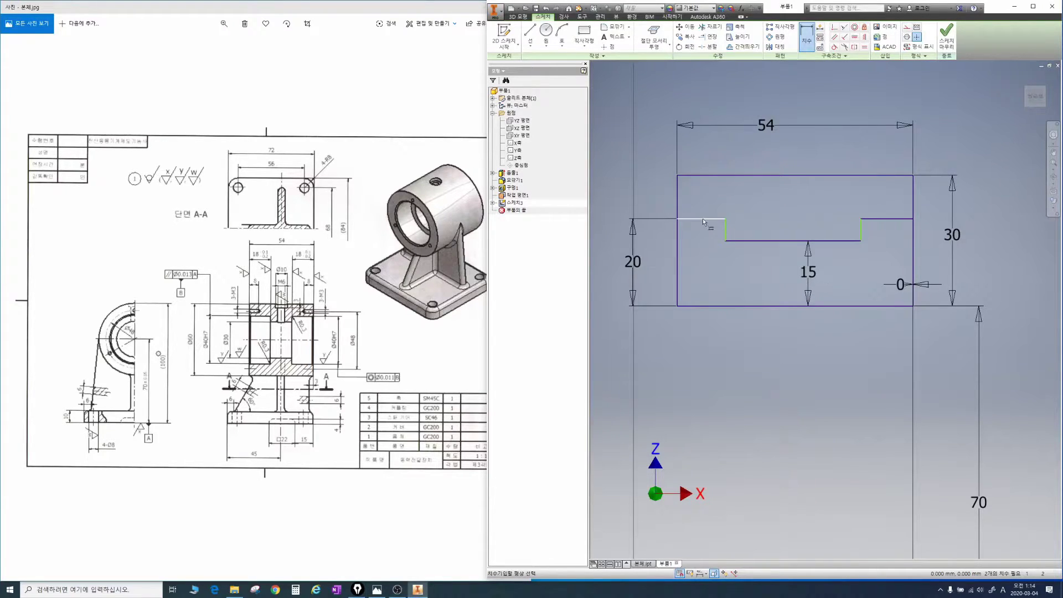
Dimension the stepped profile's two outer horizontal segments 18 mm long each.
left_click(719, 277)
type("18")
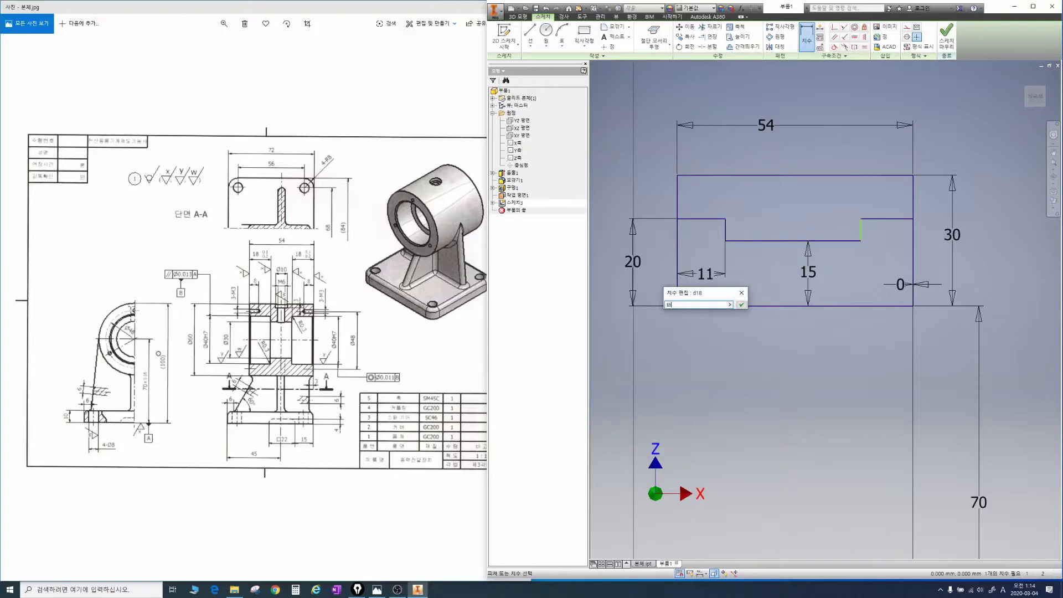
key("Return")
left_click(886, 219)
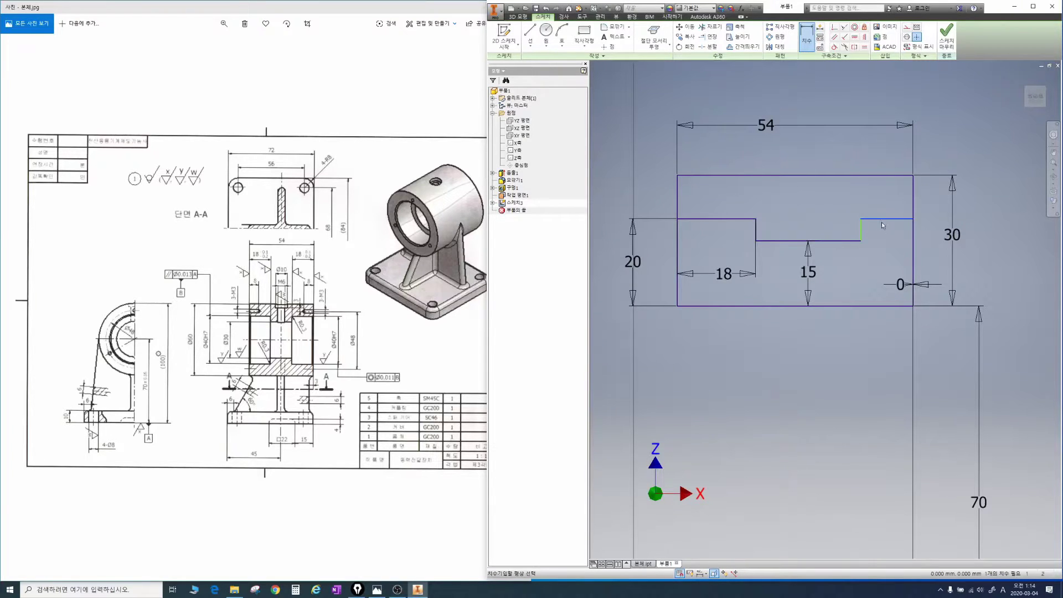
left_click(874, 261)
type("18")
key("Return")
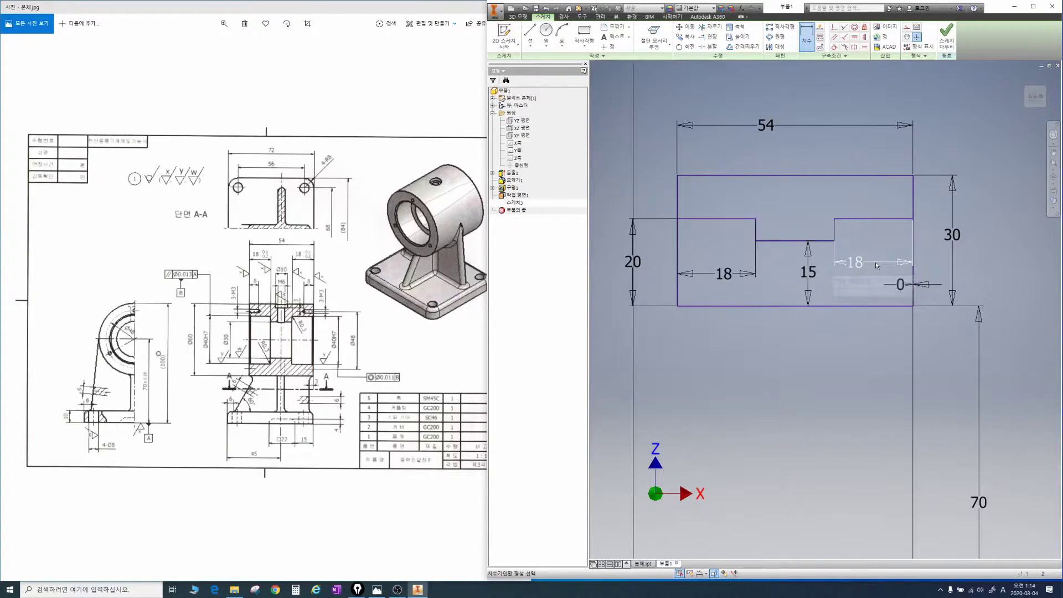
Revolve the region above the stepped line a full turn about the rectangle's lower edge to form the bored boss.
scroll(845, 291, "up", 1)
scroll(845, 291, "down", 4)
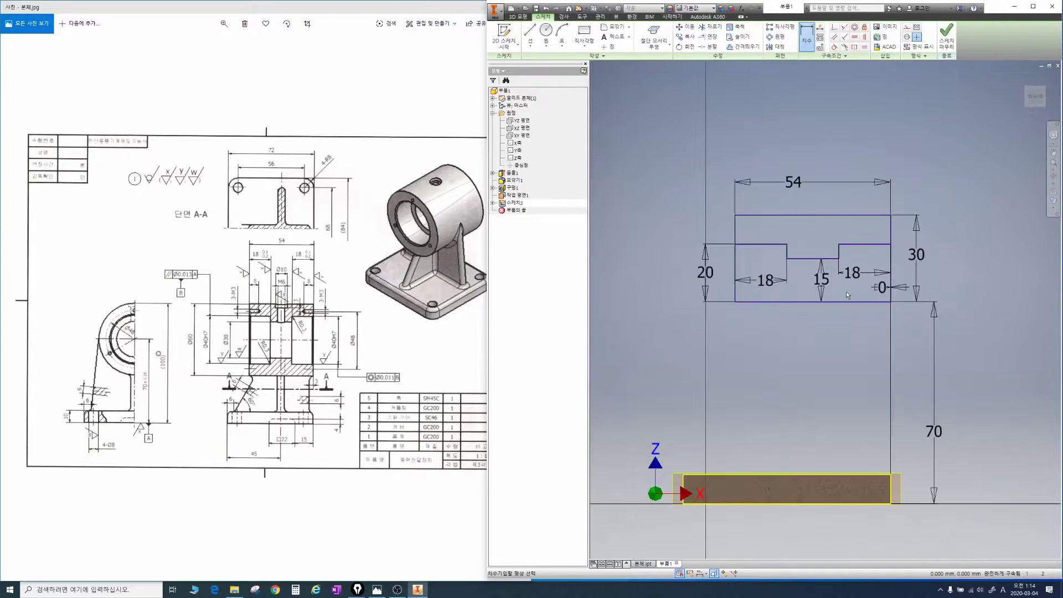
mouse_move(839, 332)
middle_mouse_down("shift")
mouse_move(804, 324)
mouse_move(809, 348)
middle_mouse_up("shift")
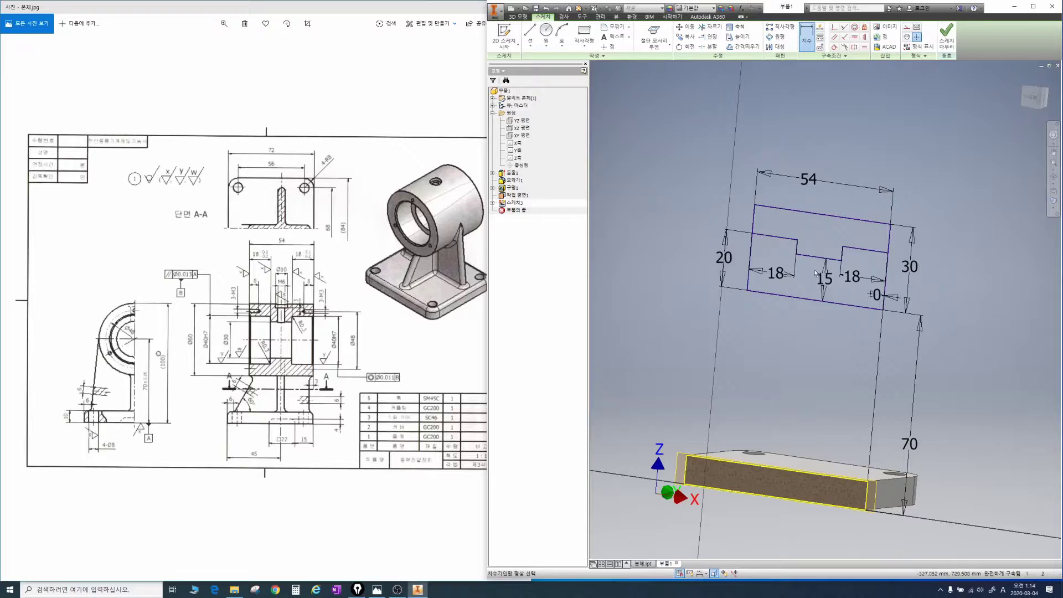
key("e")
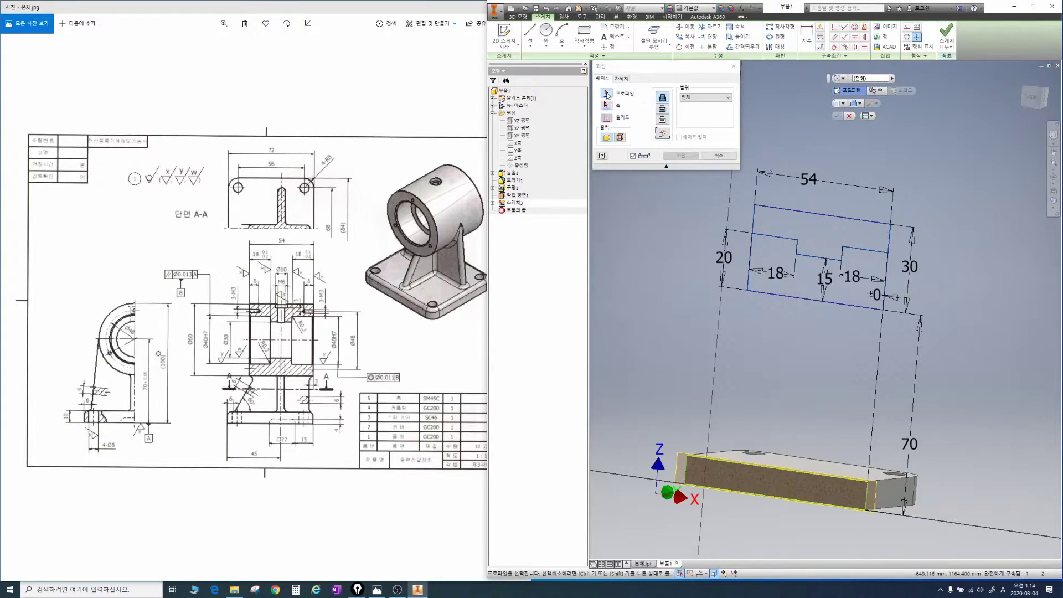
left_click(823, 239)
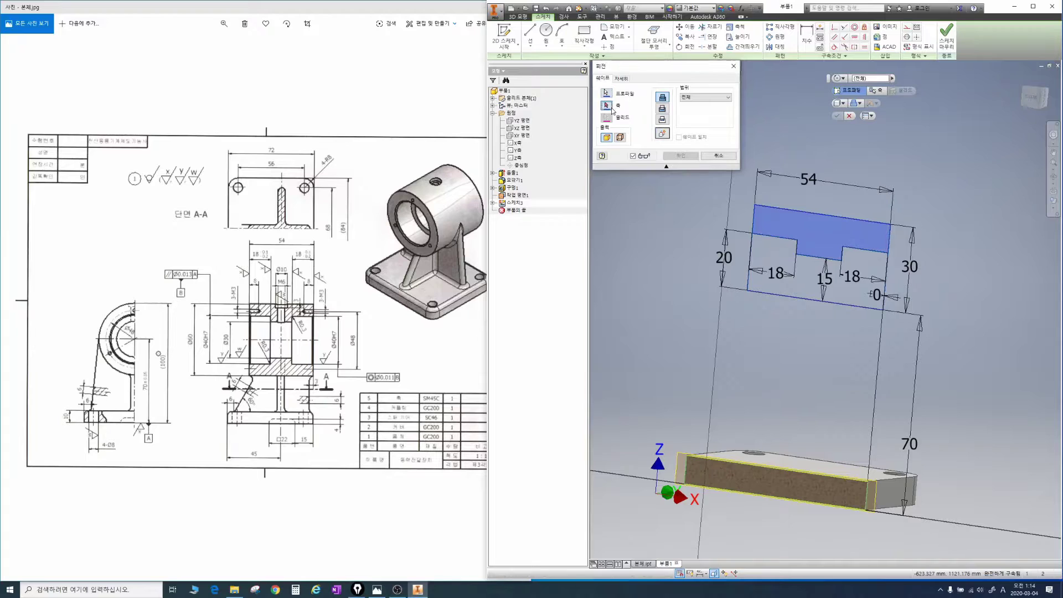
left_click(795, 296)
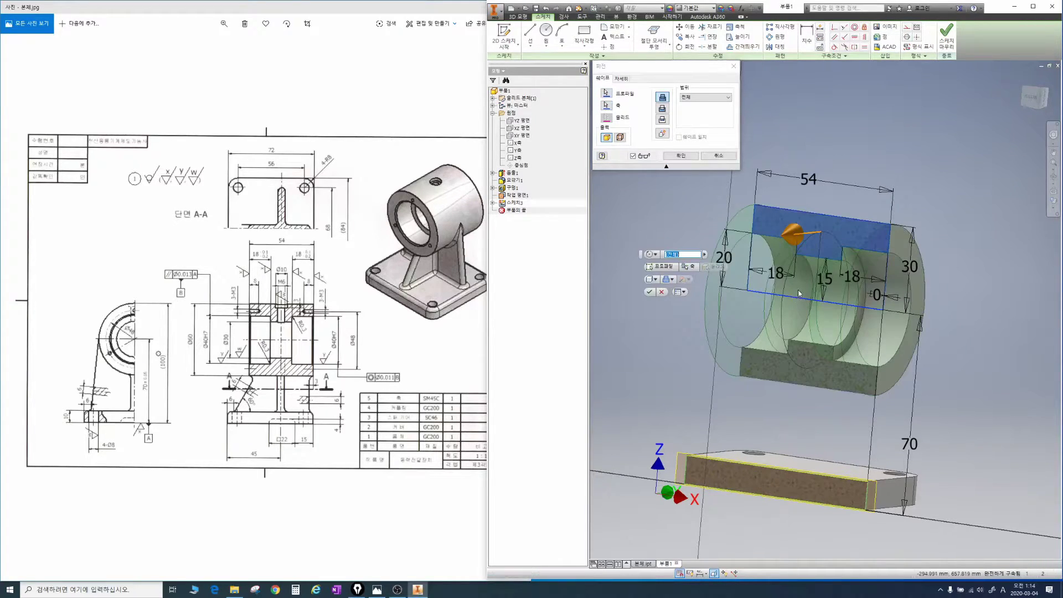
middle_click_drag(797, 294, 708, 201, "shift")
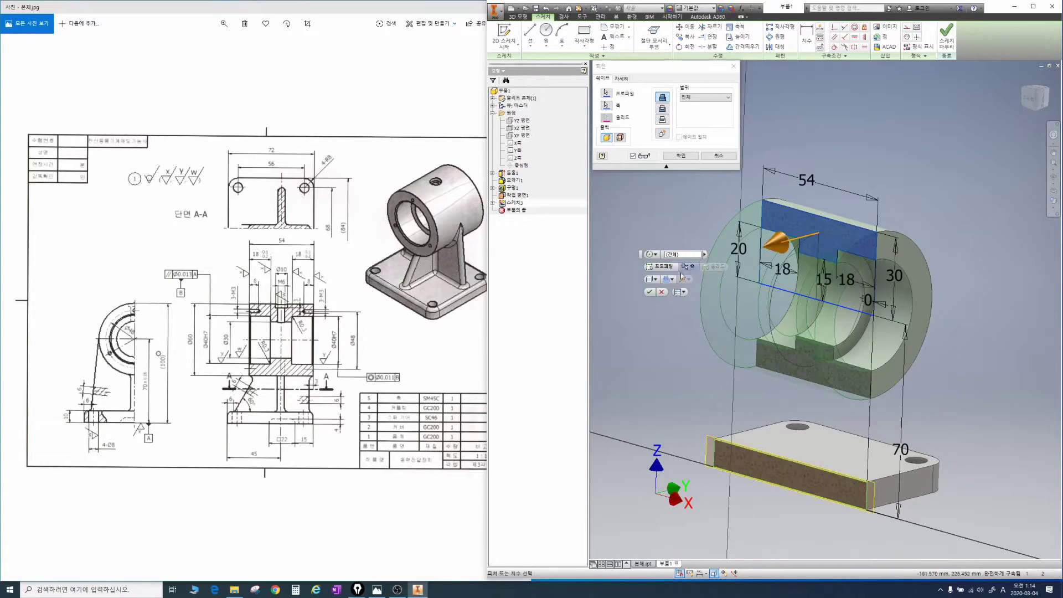
left_click(649, 292)
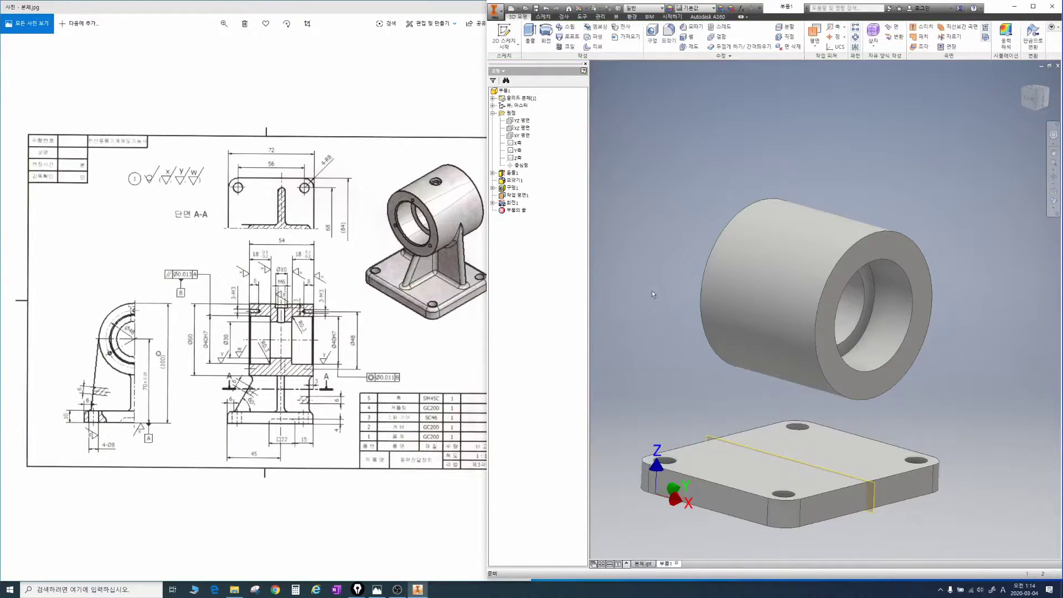
Start a sketch on the boss's ring-shaped end face and place a point about 17 mm beside and 34 mm above the bore centre.
middle_click_drag(652, 290, 814, 282, "shift")
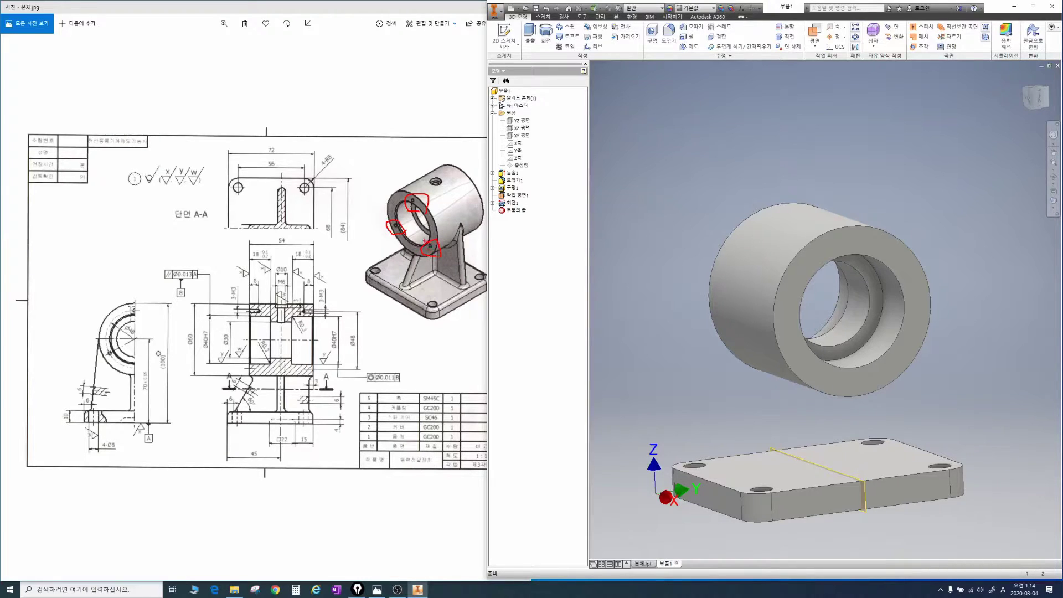
left_click(854, 247)
key("s")
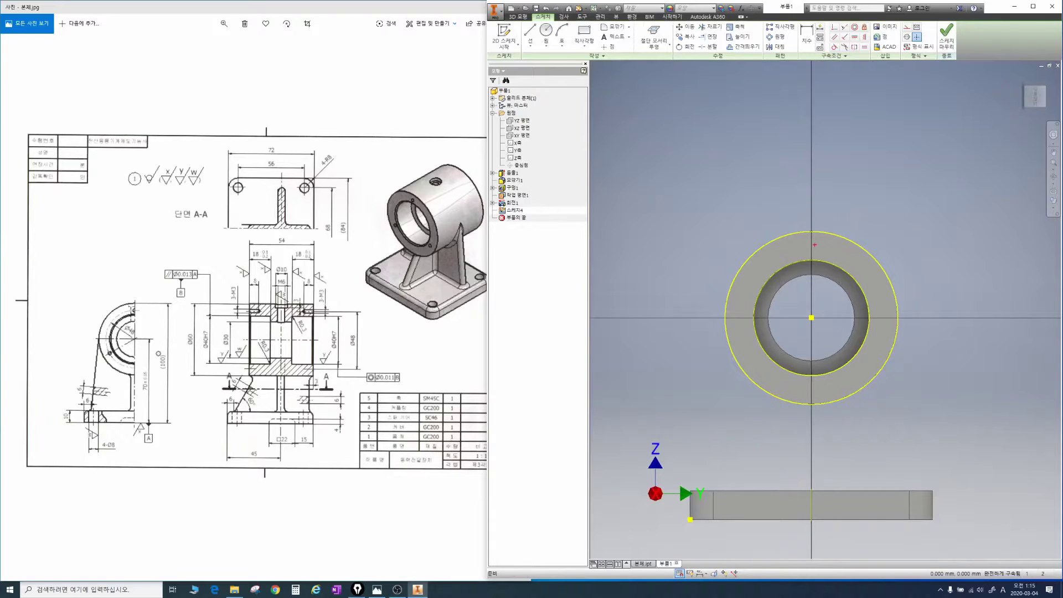
left_click_drag(815, 247, 837, 223)
left_click(607, 46)
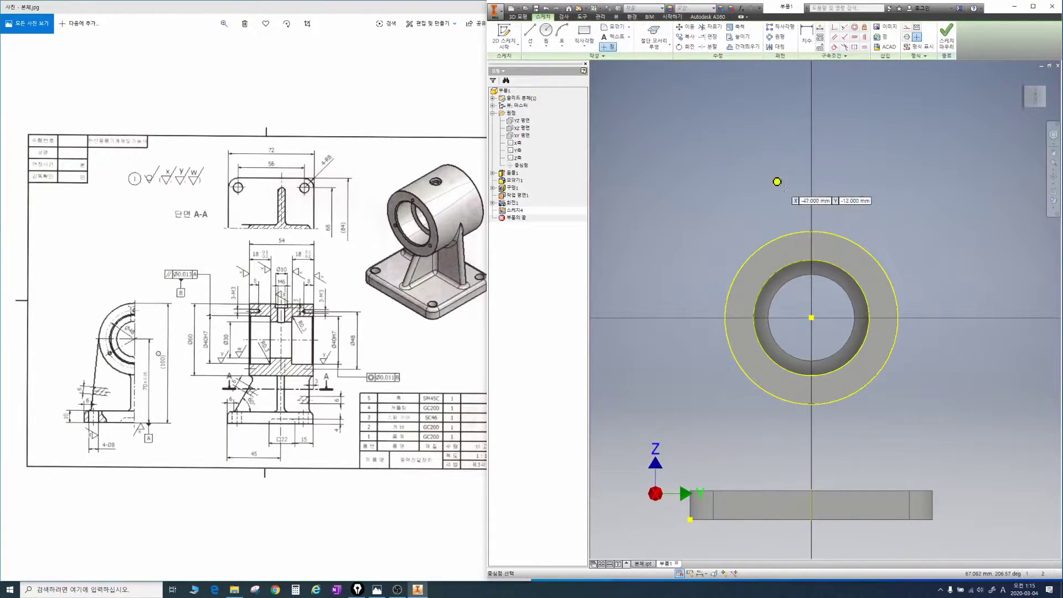
left_click(860, 219)
key("Escape")
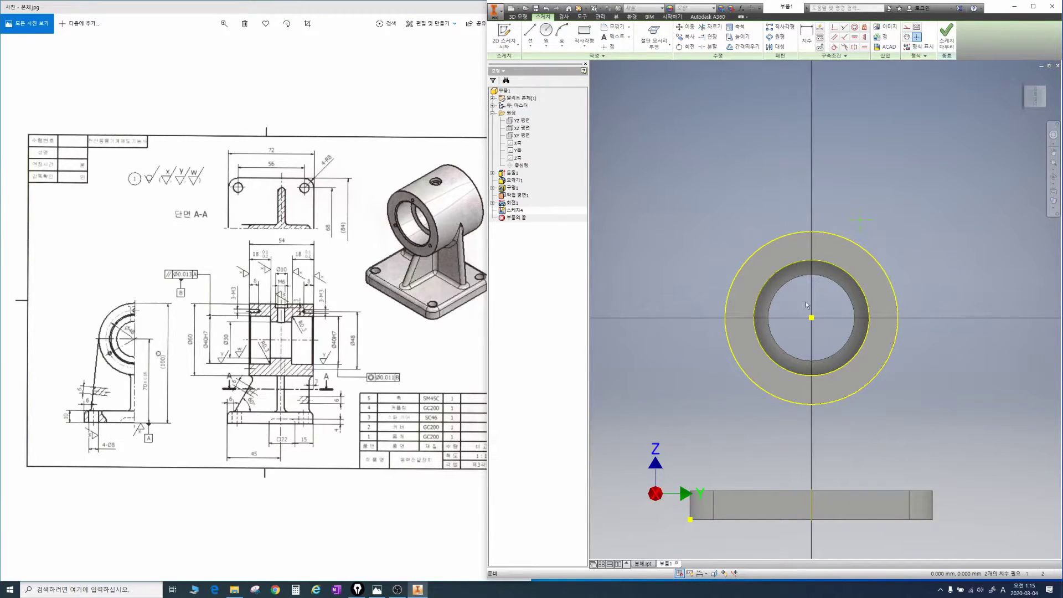
Align the sketch point vertically with the bore centre using a 0 mm horizontal dimension.
key("d")
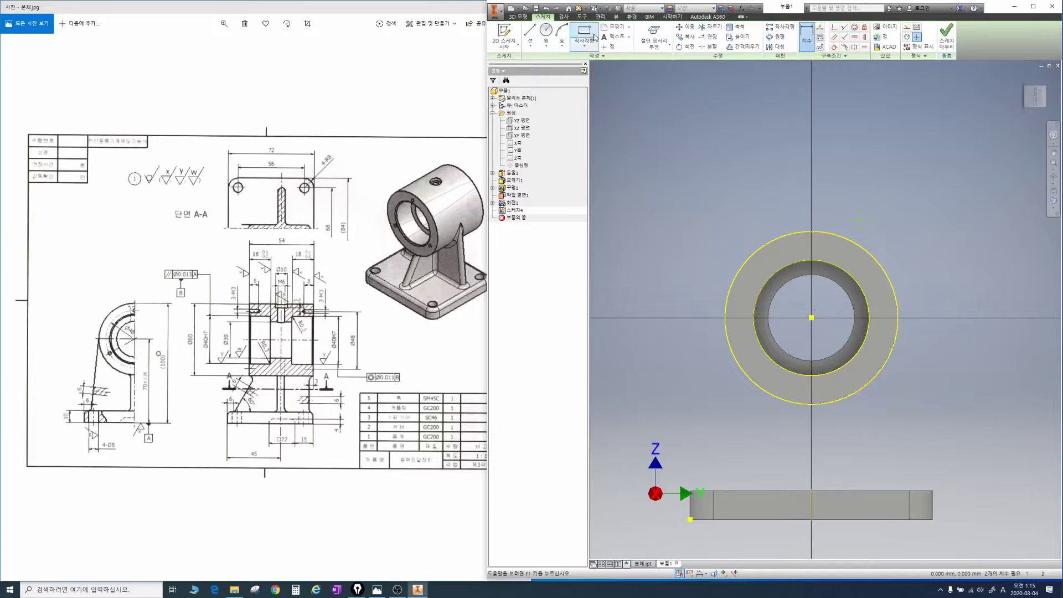
left_click(806, 37)
left_click(811, 318)
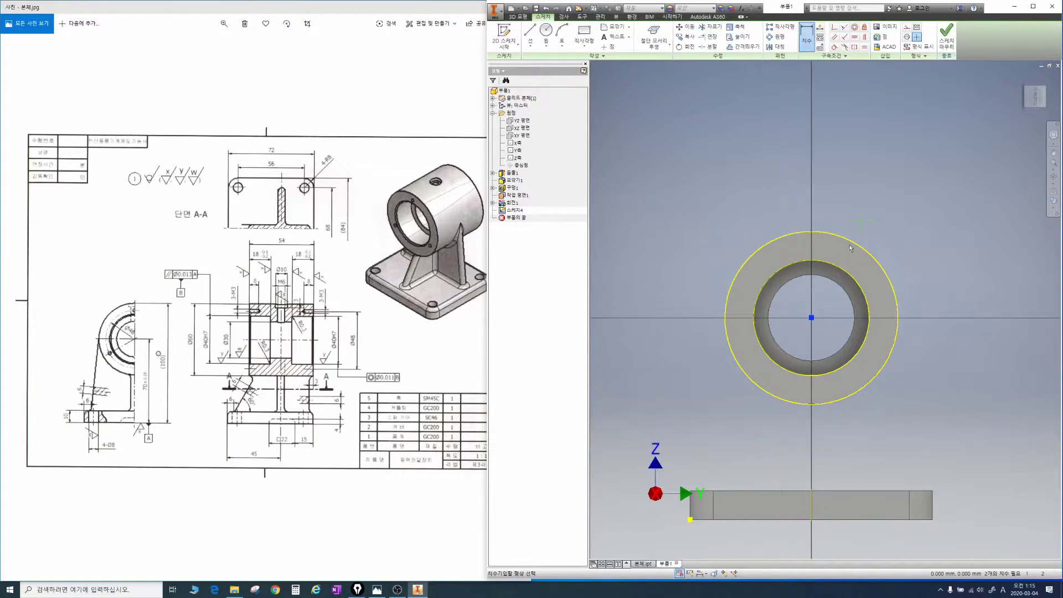
left_click(859, 220)
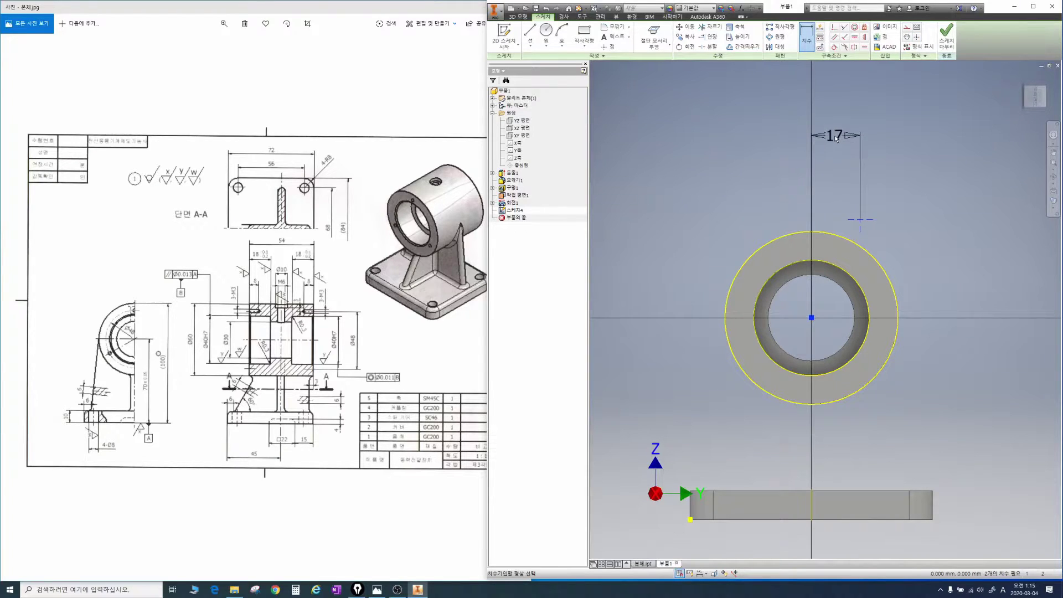
left_click(835, 138)
type("0")
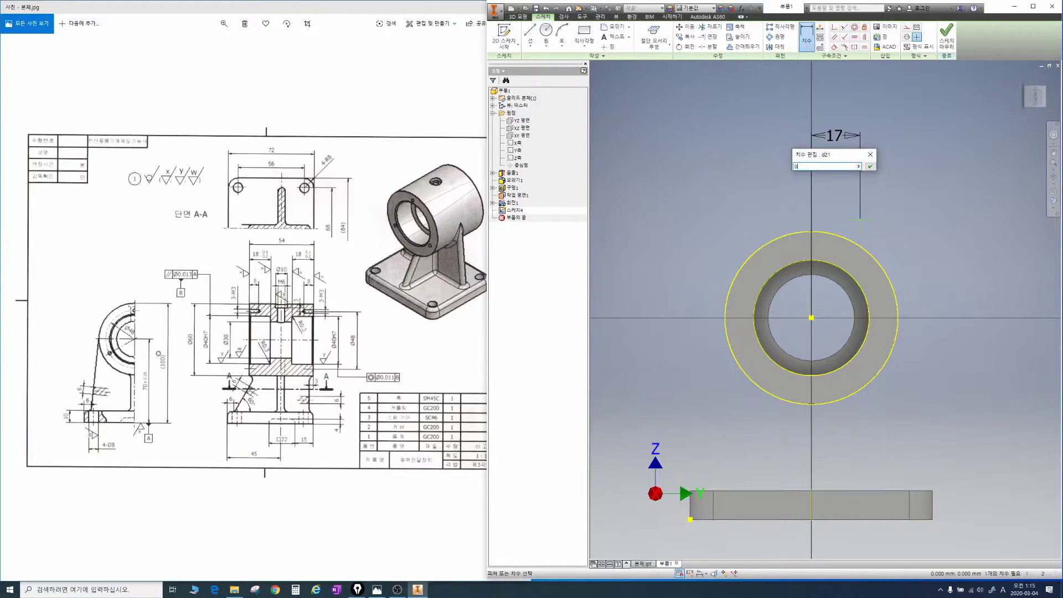
key("Return")
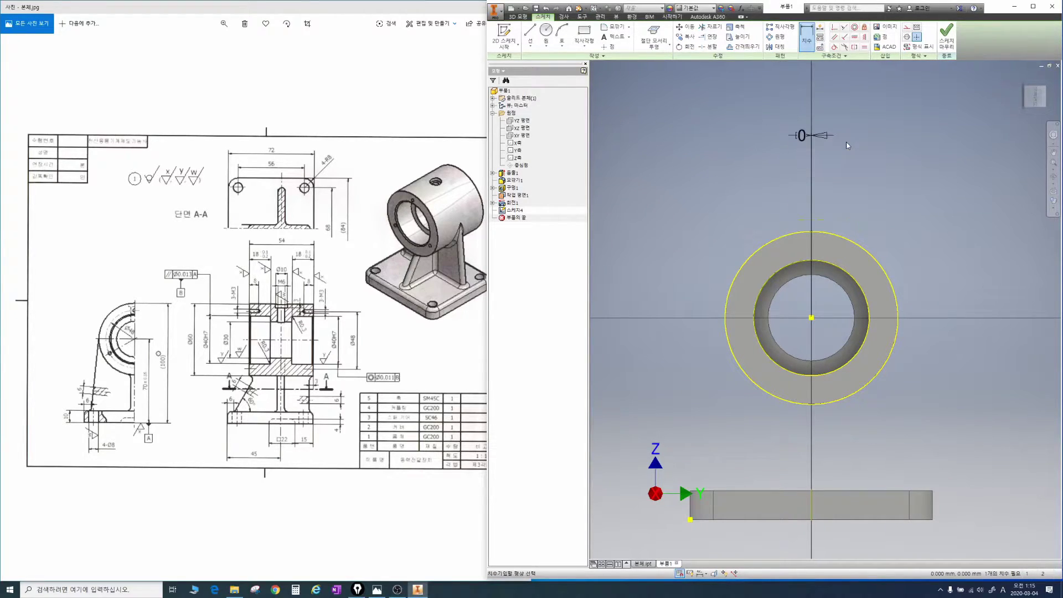
Dimension the sketch point 24 mm above the bore centre and leave the dimension command.
left_click(810, 318)
left_click(812, 220)
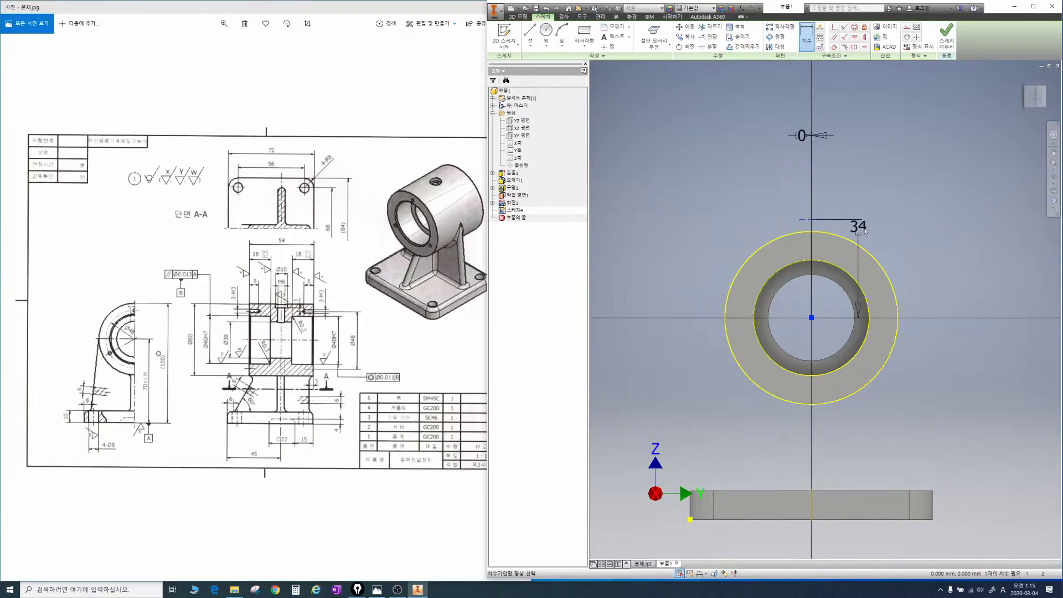
left_click(898, 236)
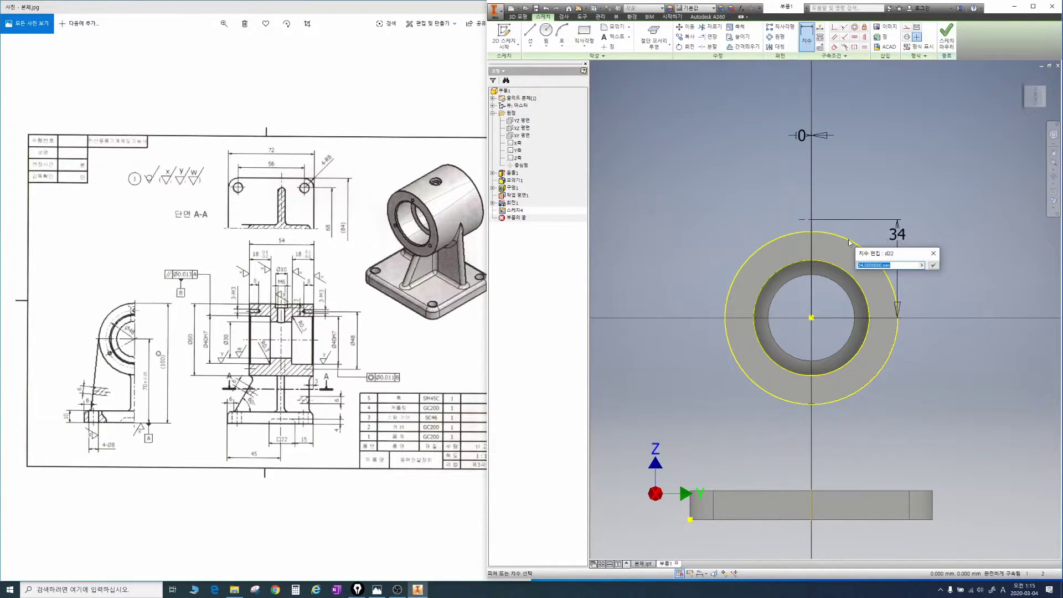
type("24")
key("Return")
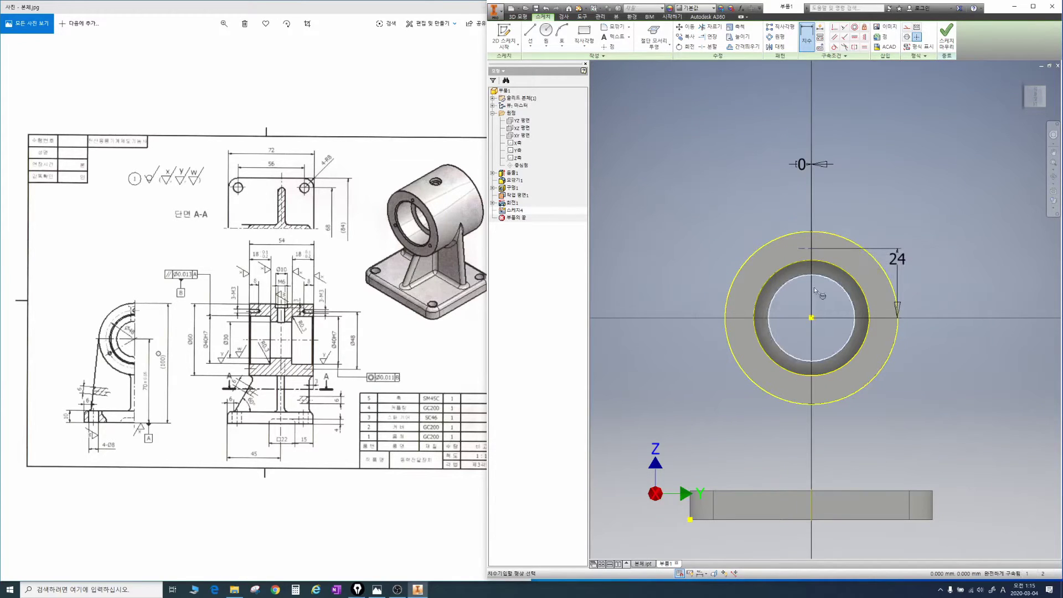
left_click_drag(133, 340, 135, 322)
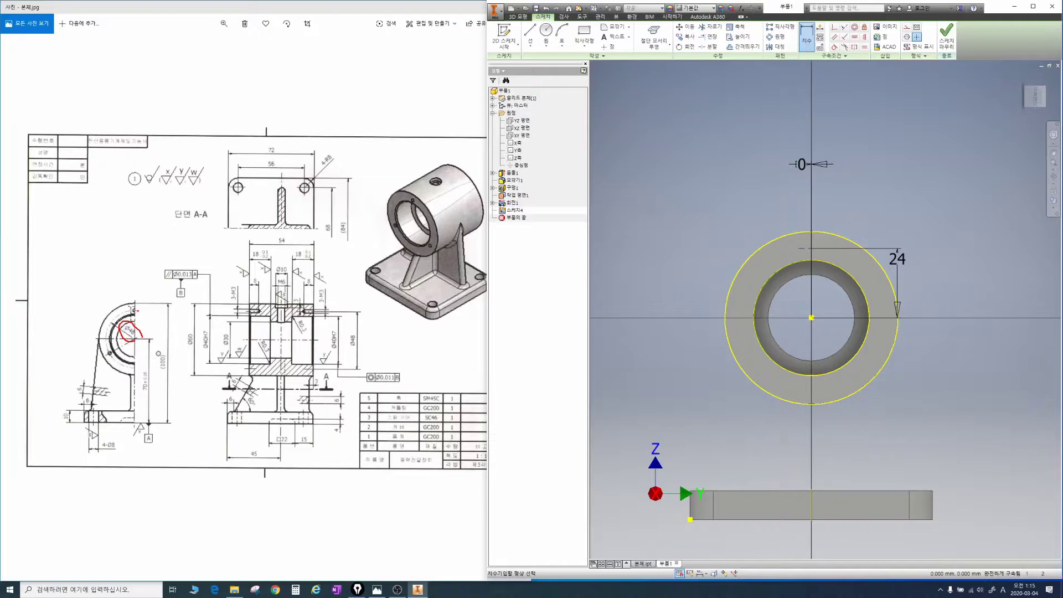
mouse_move(122, 364)
left_mouse_down()
mouse_move(158, 339)
mouse_move(145, 314)
left_mouse_up()
key("Escape")
key("Escape")
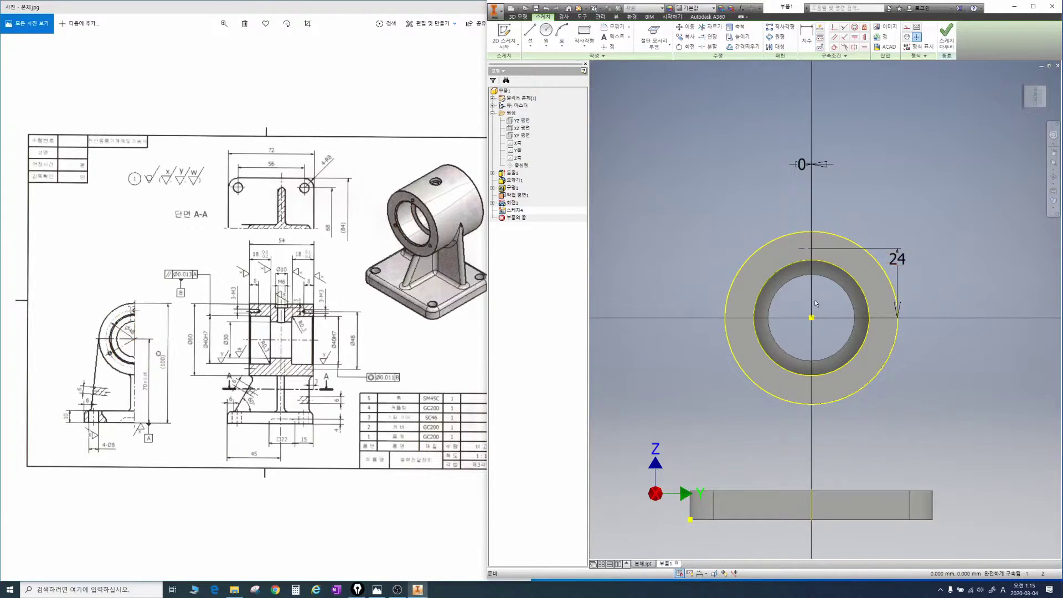
Create a 3 mm diameter blind hole with a distance termination at the sketch point on the boss's end face.
middle_click_drag(830, 256, 798, 277, "shift")
scroll(808, 254, "down", 4)
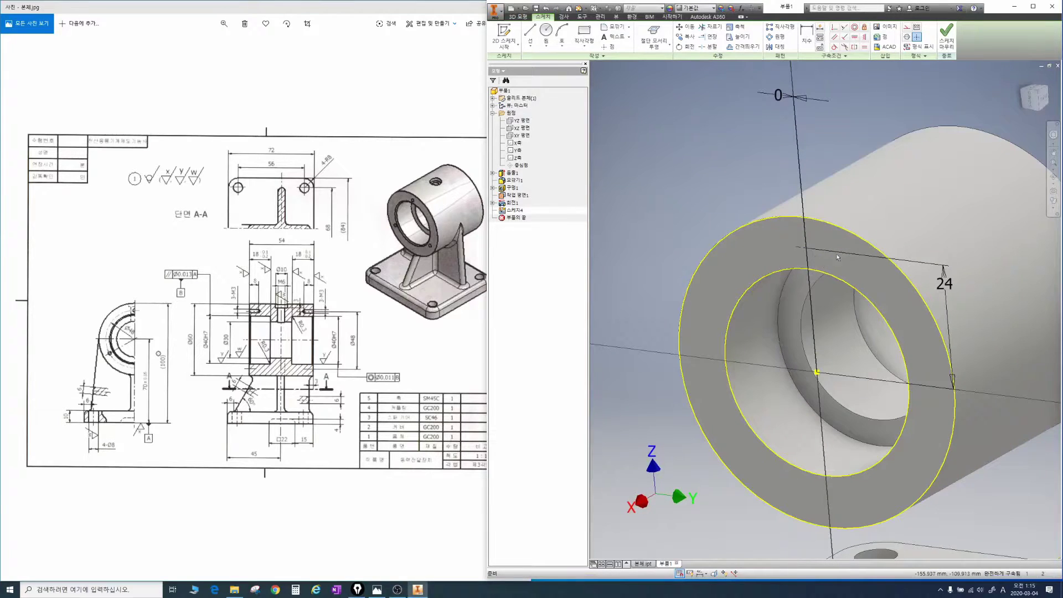
key("h")
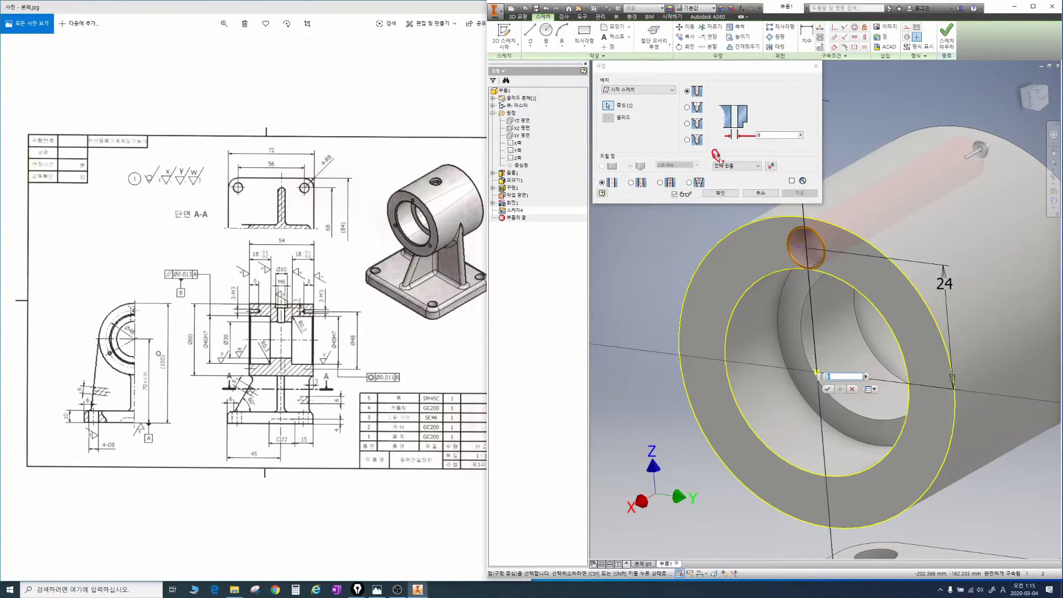
key("Escape")
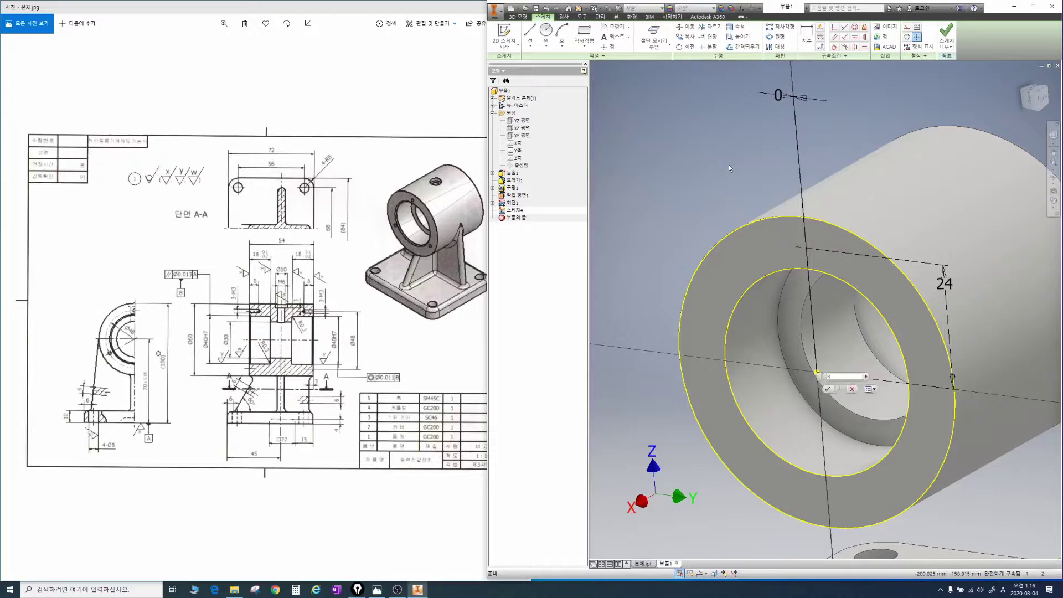
key("h")
left_click(730, 166)
left_click(730, 172)
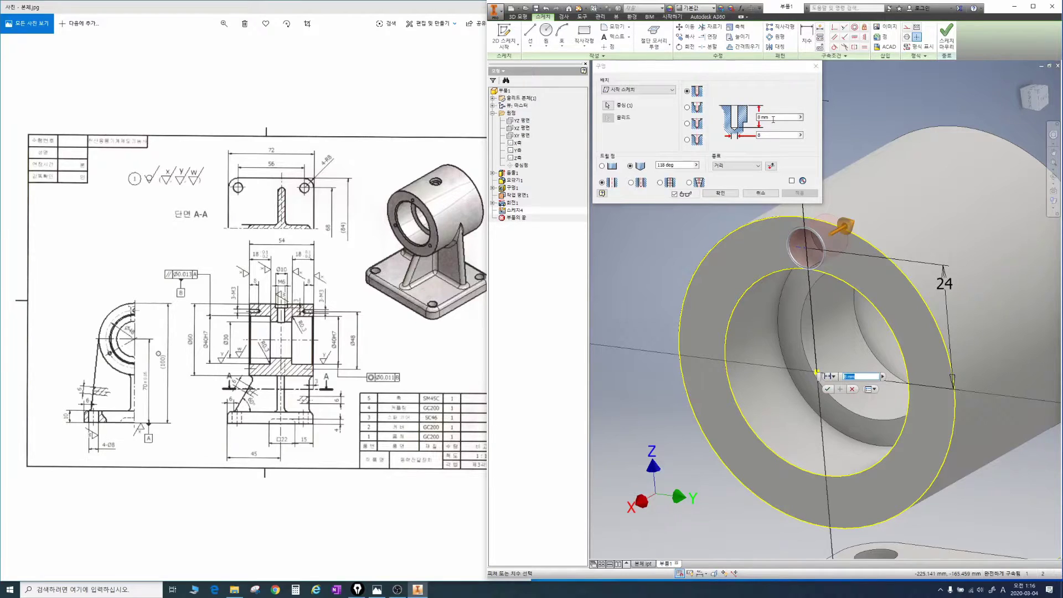
left_click(769, 134)
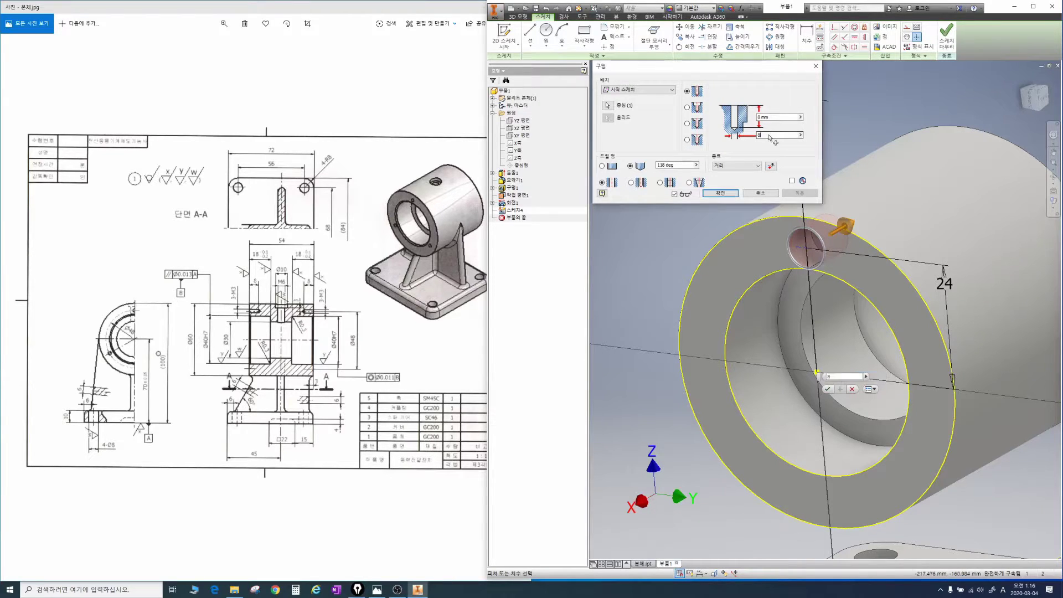
type("3")
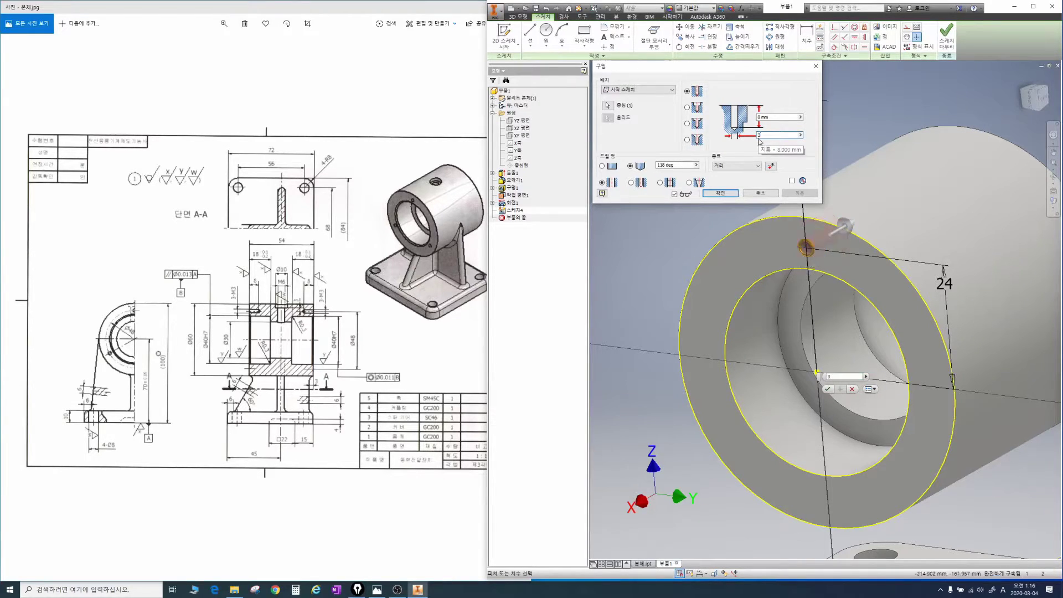
left_click(719, 192)
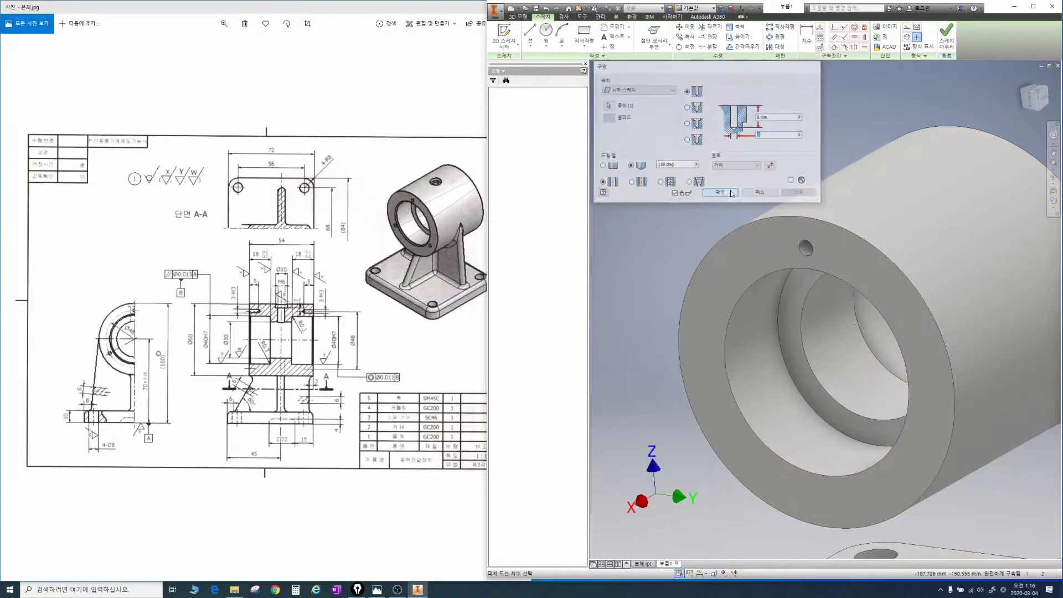
mouse_move(249, 299)
left_mouse_down()
mouse_move(228, 280)
mouse_move(246, 296)
mouse_move(269, 292)
left_mouse_up()
key("Escape")
scroll(822, 229, "down", 3)
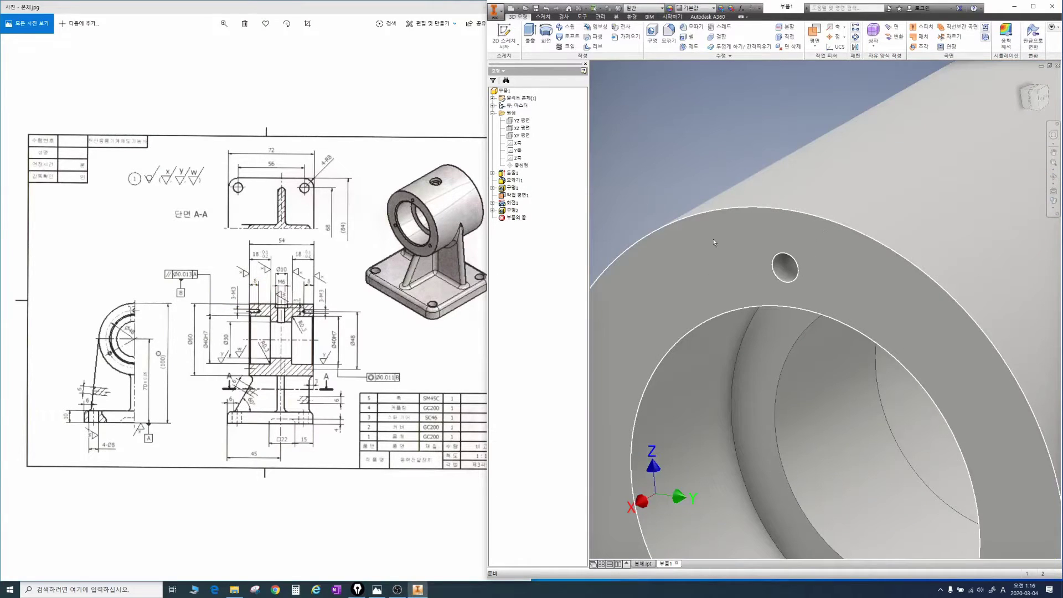
left_click_drag(684, 133, 720, 152)
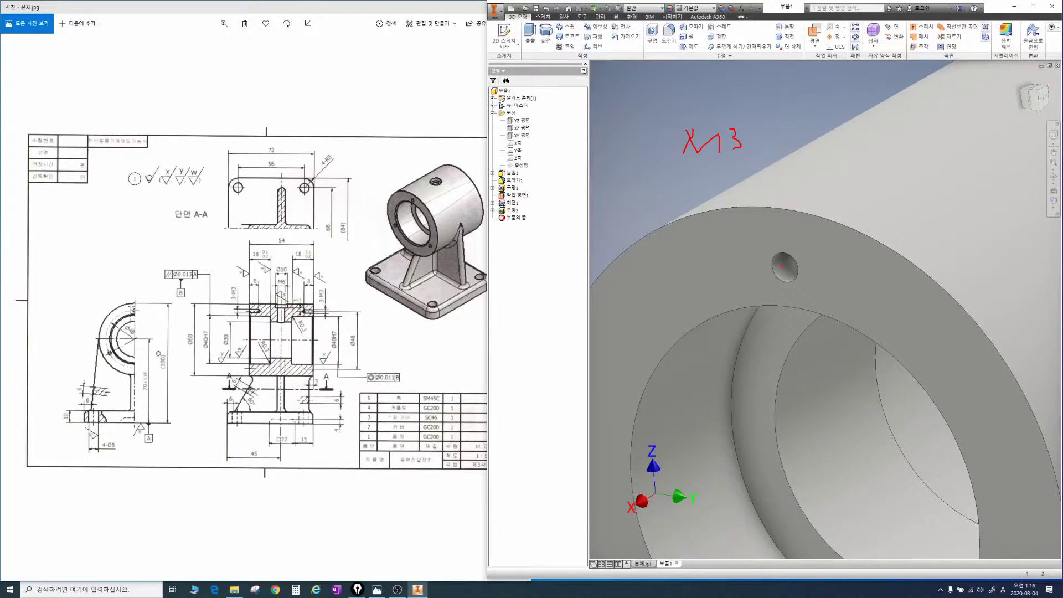
mouse_move(741, 33)
left_mouse_down()
mouse_move(711, 23)
mouse_move(759, 57)
mouse_move(780, 235)
left_mouse_up()
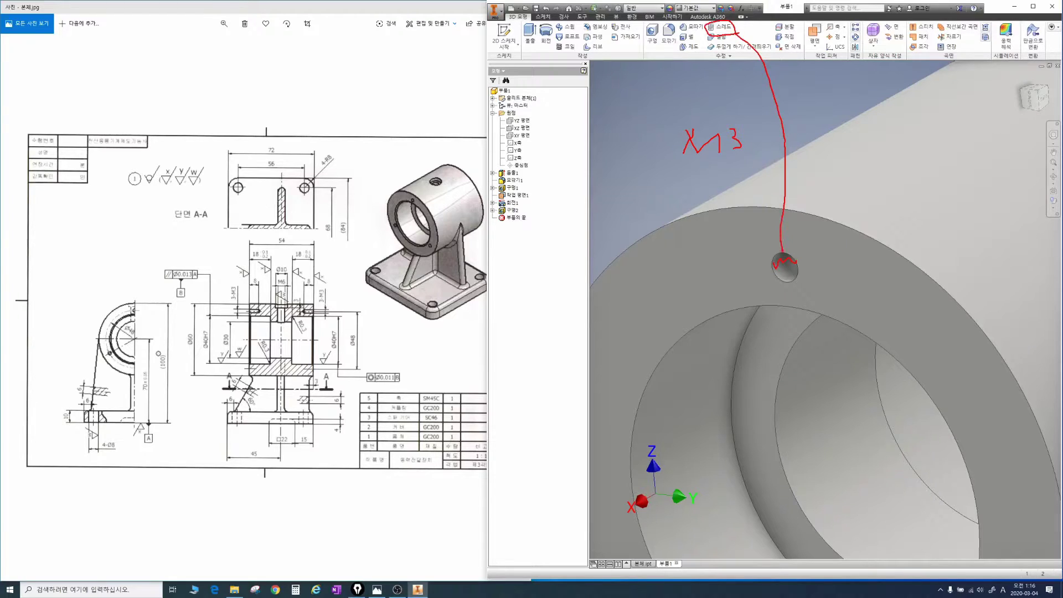
key("Escape")
Circular-pattern the small end-face hole around the boss's axis with 3 instances over 360 degrees.
scroll(705, 162, "down", 3)
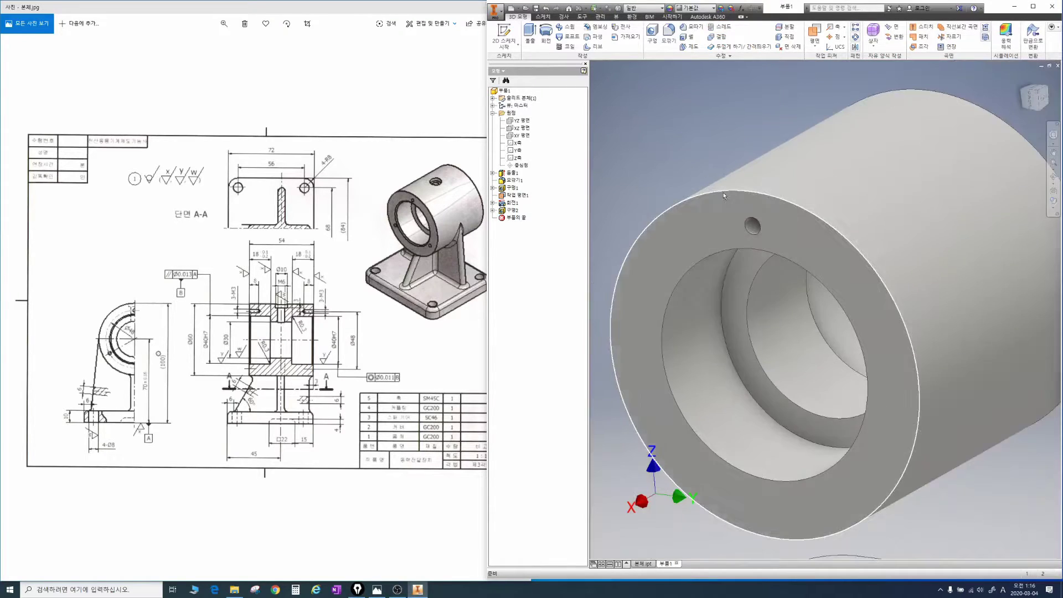
scroll(720, 244, "down", 1)
middle_click_drag(719, 246, 741, 178)
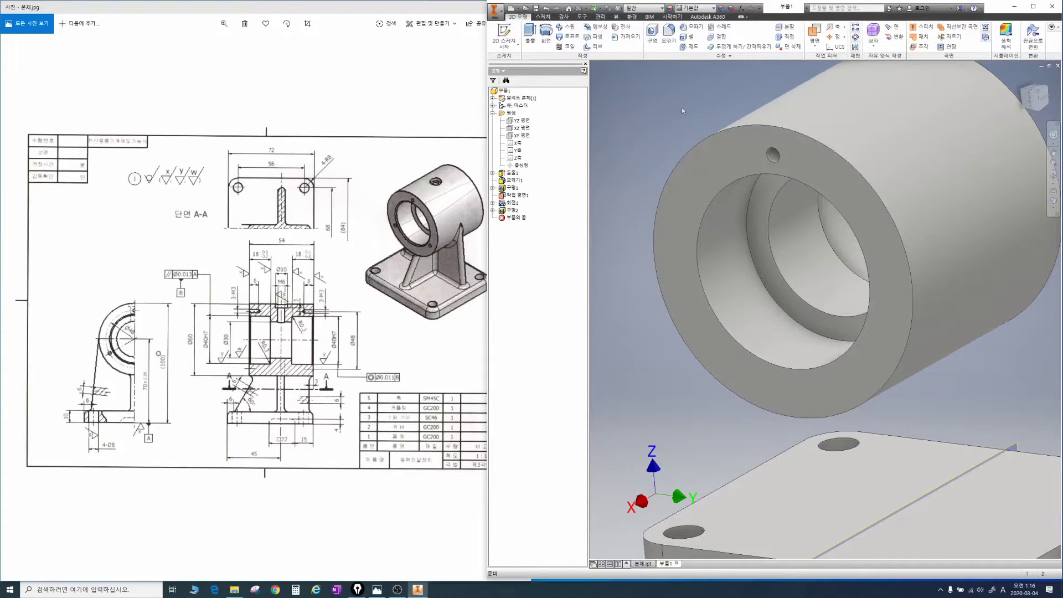
left_click(855, 37)
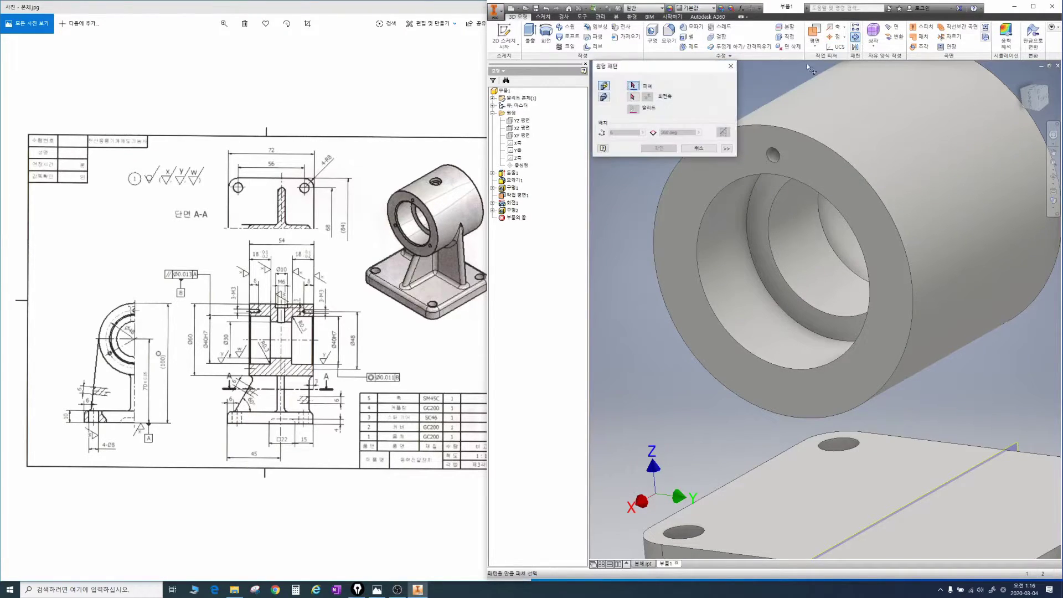
left_click(766, 155)
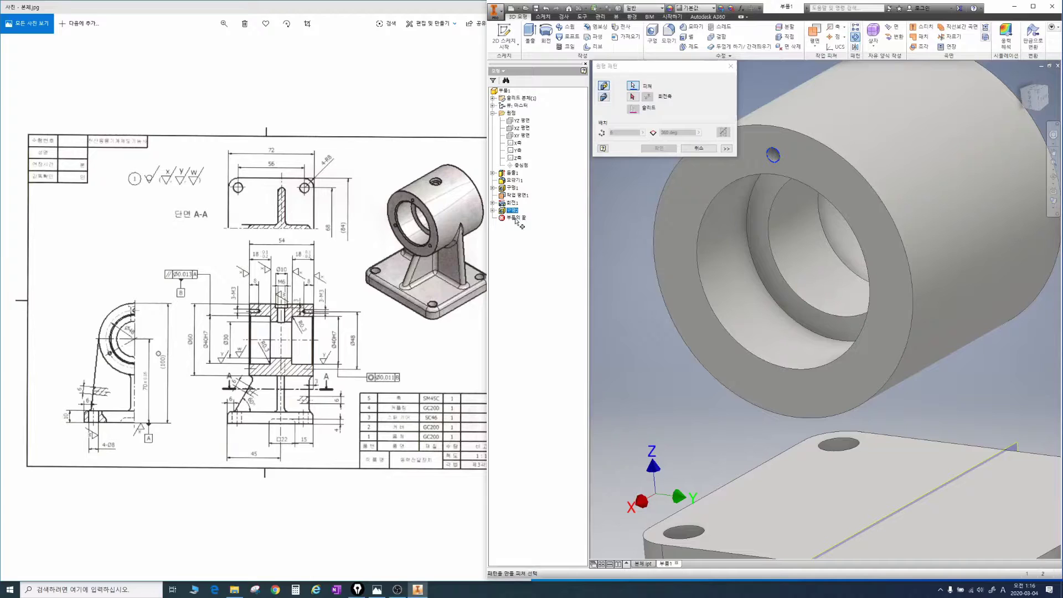
left_click(771, 145)
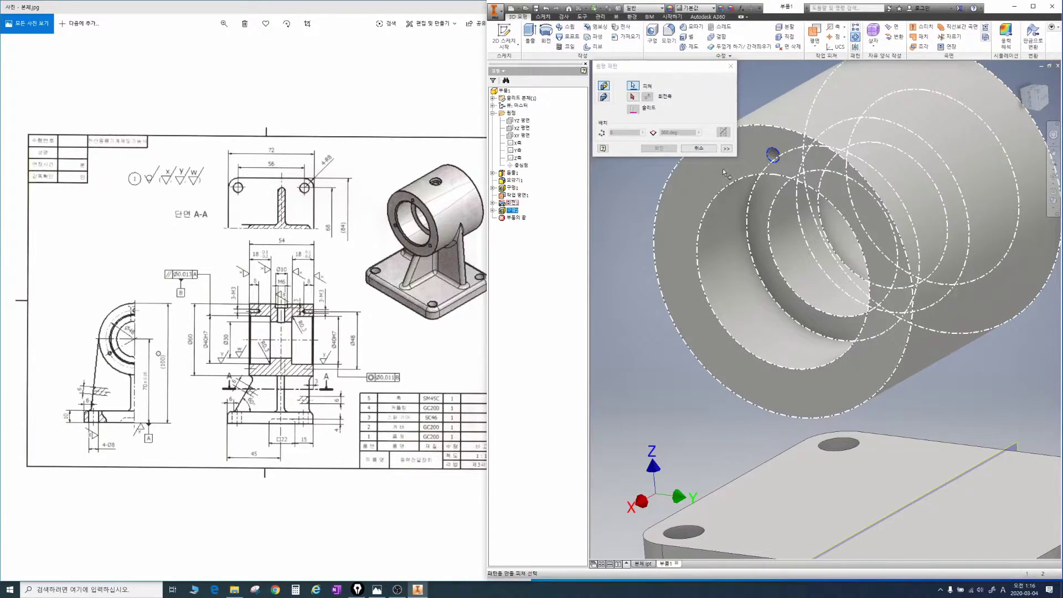
left_click(632, 97)
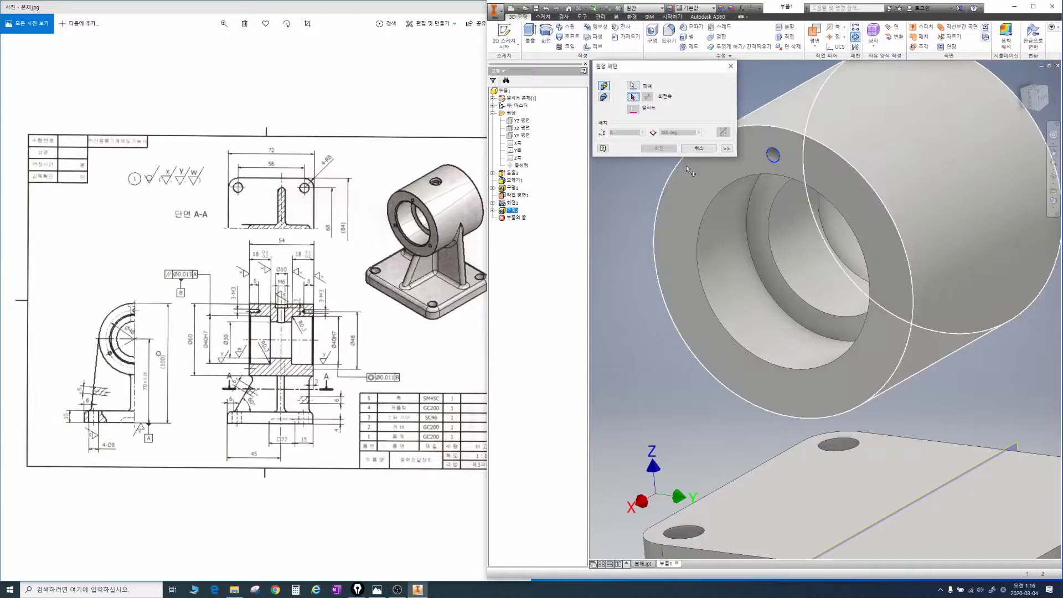
left_click(742, 197)
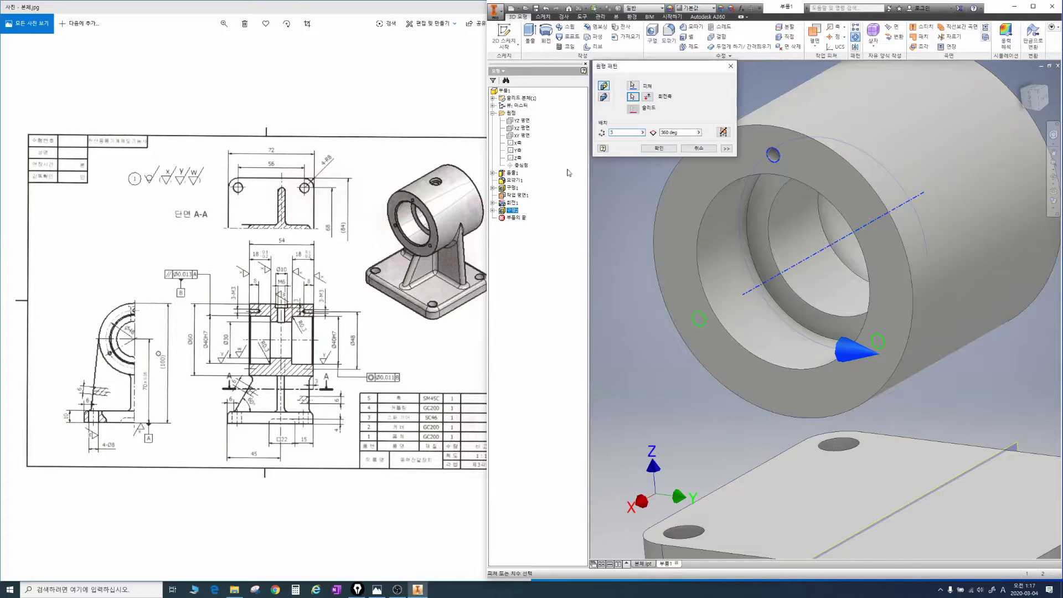
left_click(658, 149)
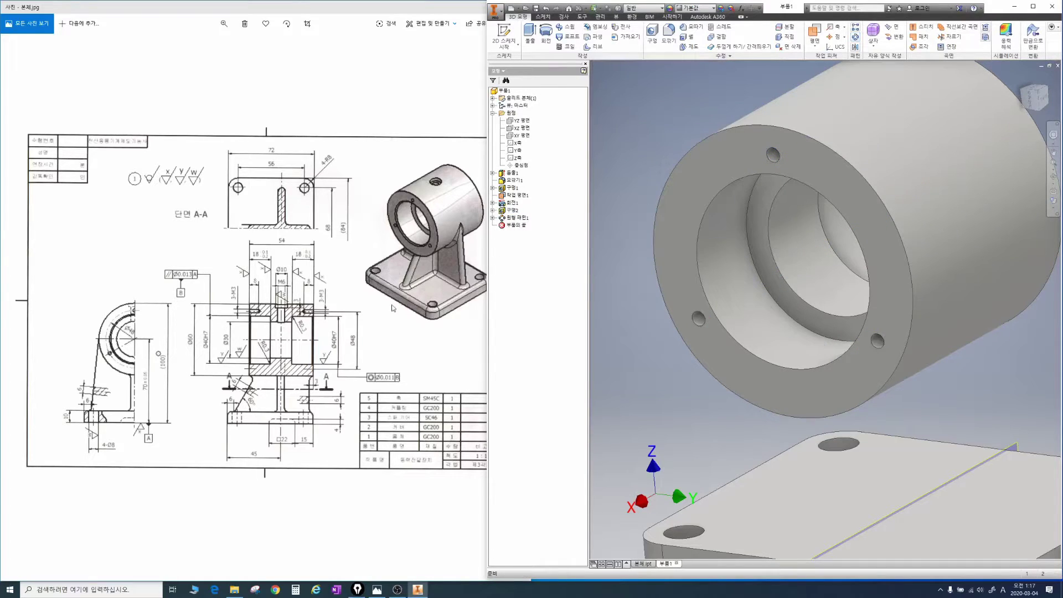
mouse_move(429, 250)
left_mouse_down()
mouse_move(384, 215)
mouse_move(438, 222)
left_mouse_up()
left_click_drag(328, 308, 323, 285)
left_click_drag(227, 302, 256, 304)
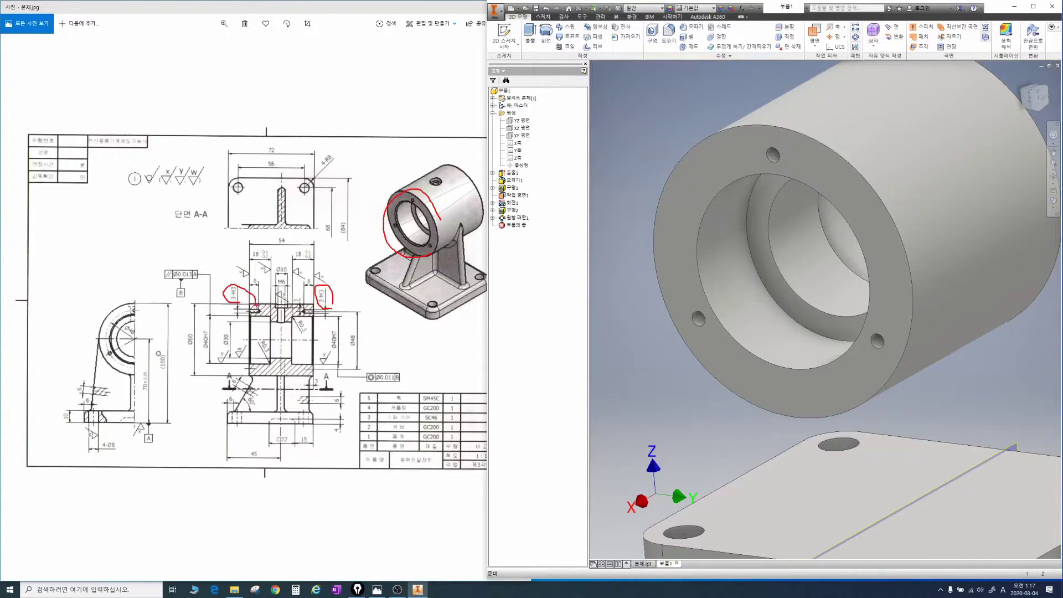
left_click_drag(676, 274, 691, 271)
key("Escape")
Create a work plane midway between the boss's two end faces.
middle_click_drag(726, 202, 800, 241)
scroll(801, 241, "down", 6)
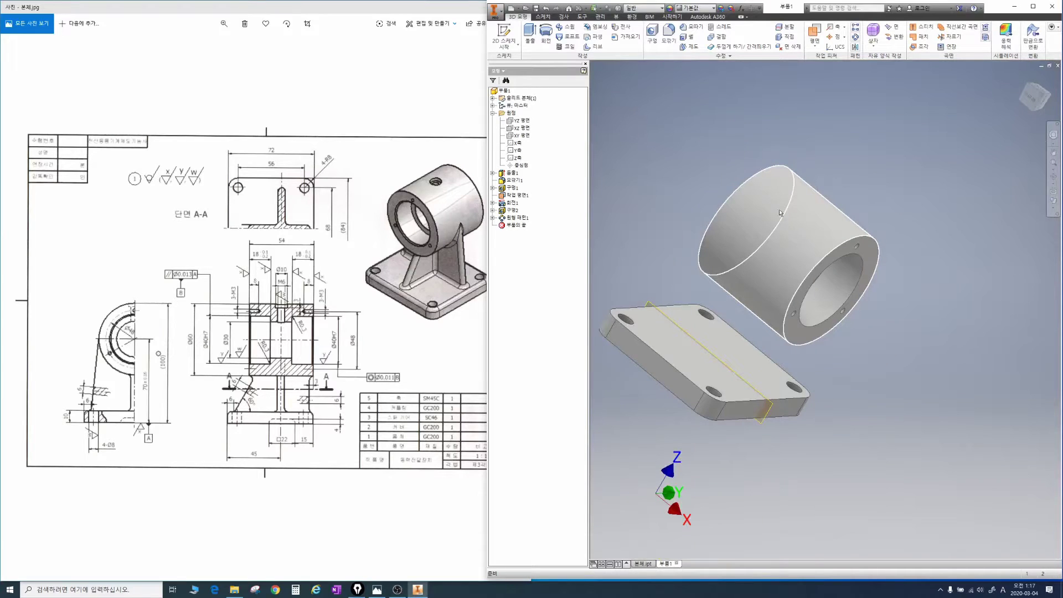
left_click(809, 49)
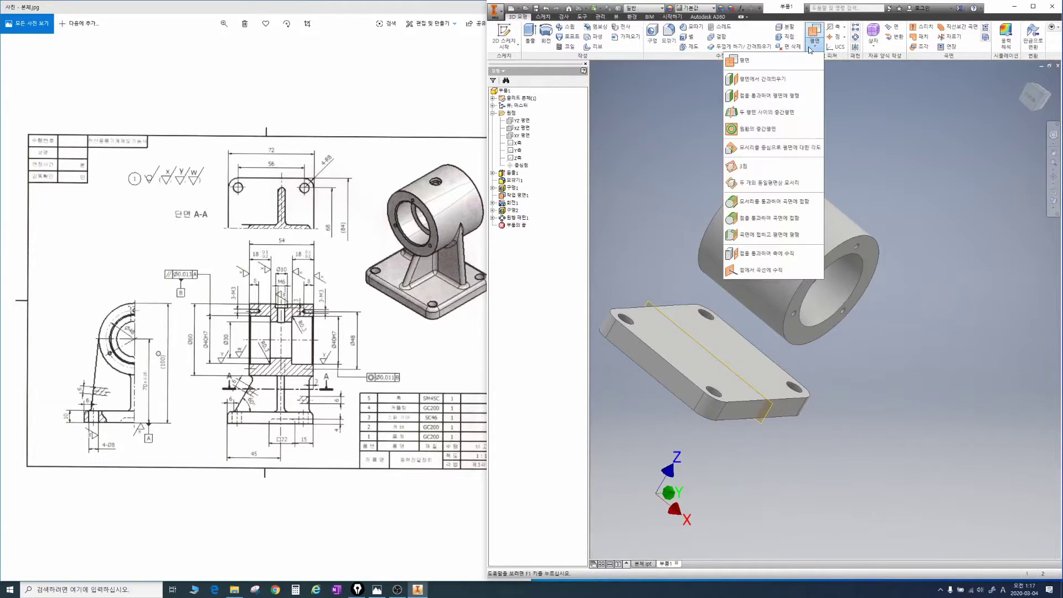
left_click(781, 113)
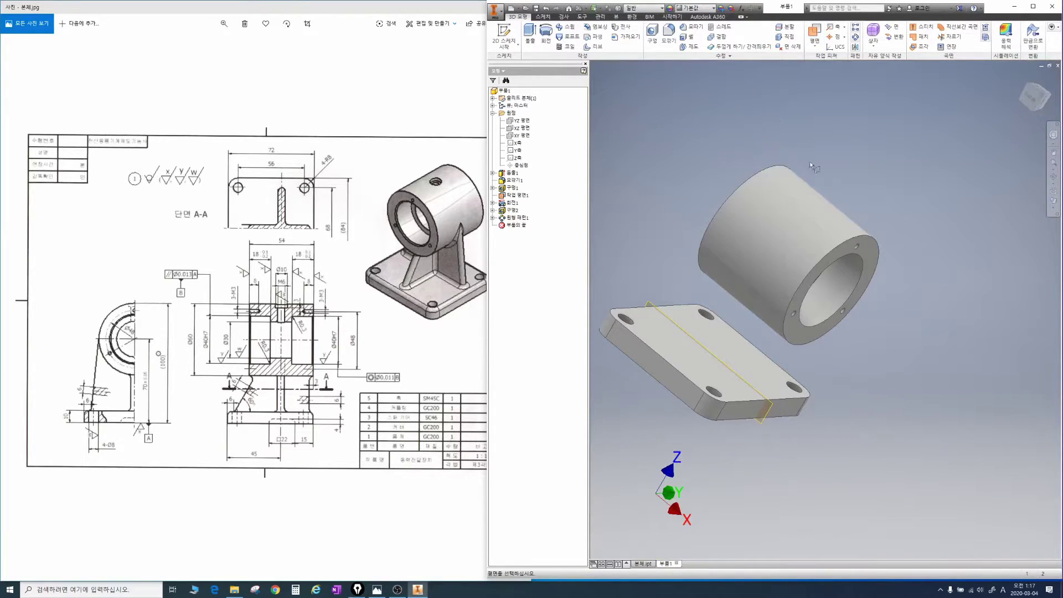
left_click(844, 252)
middle_click_drag(804, 186, 819, 128, "shift")
left_click(828, 238)
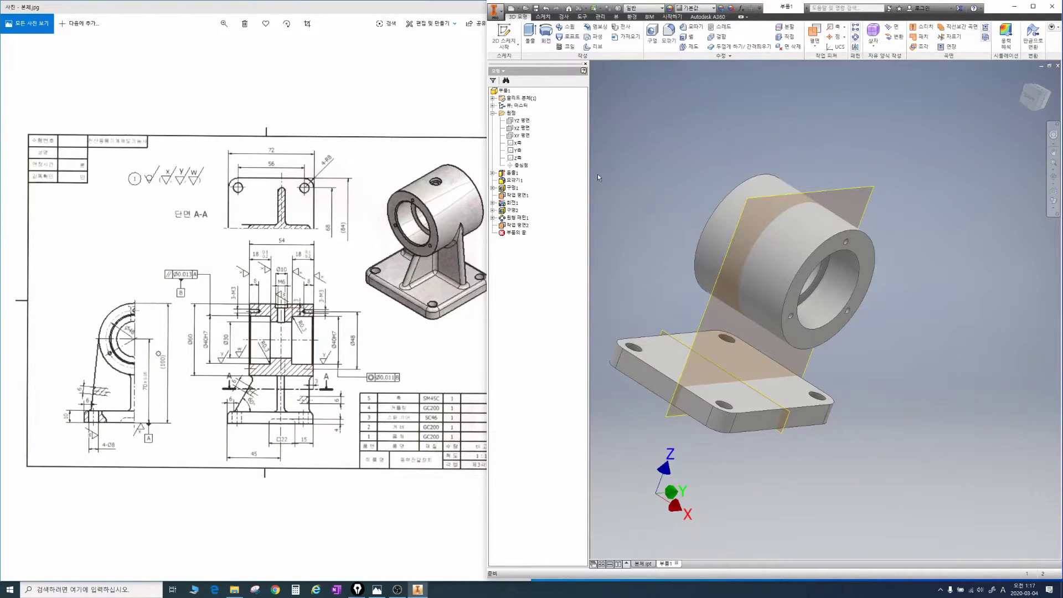
Mirror the small end-face hole and its circular pattern about the boss's mid-plane onto the opposite end face.
left_click(855, 48)
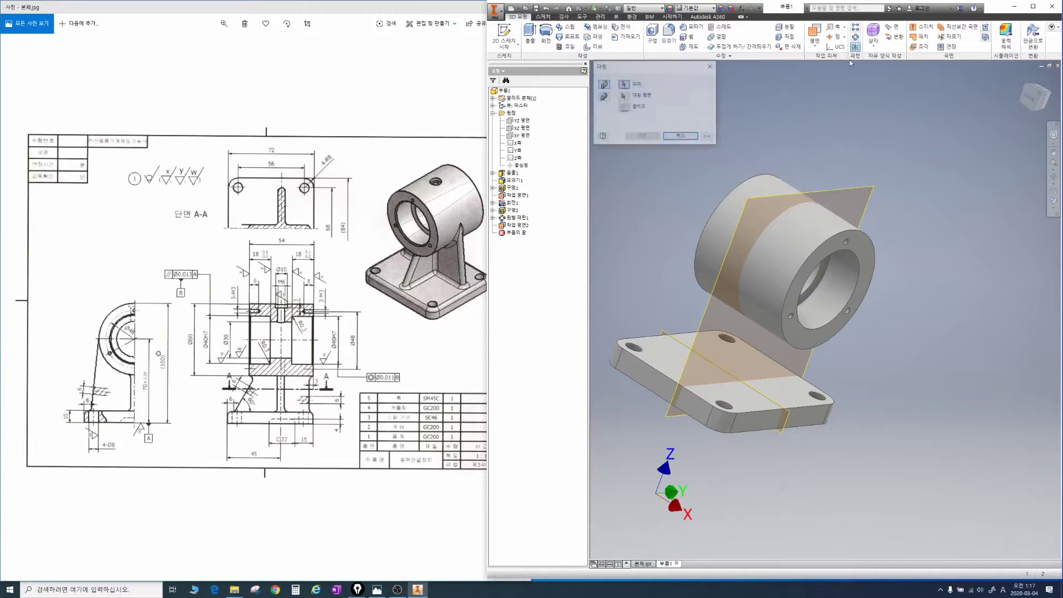
left_click(512, 211)
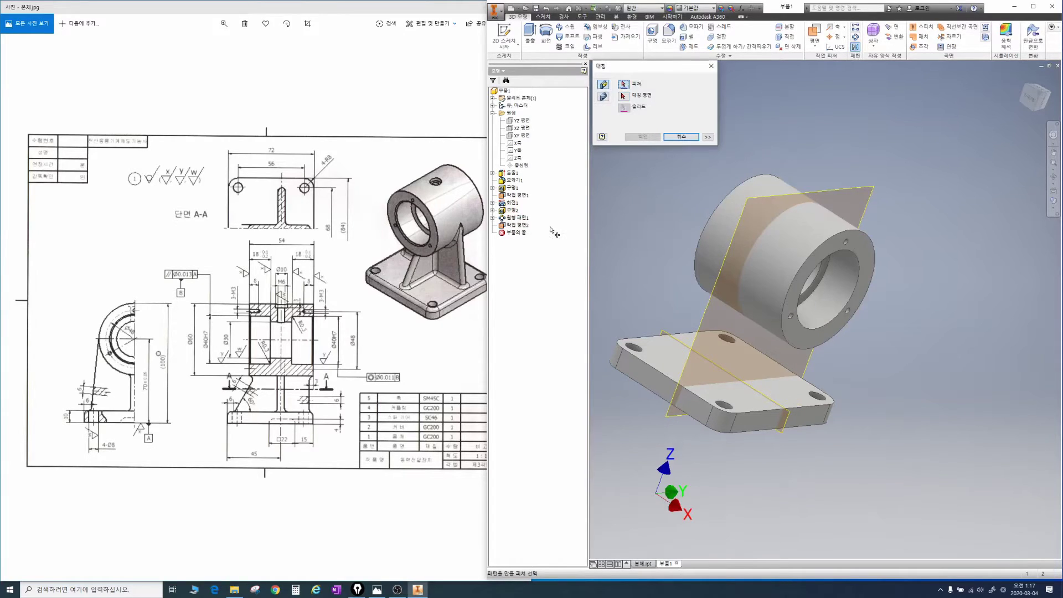
left_click(519, 218)
left_click(519, 219)
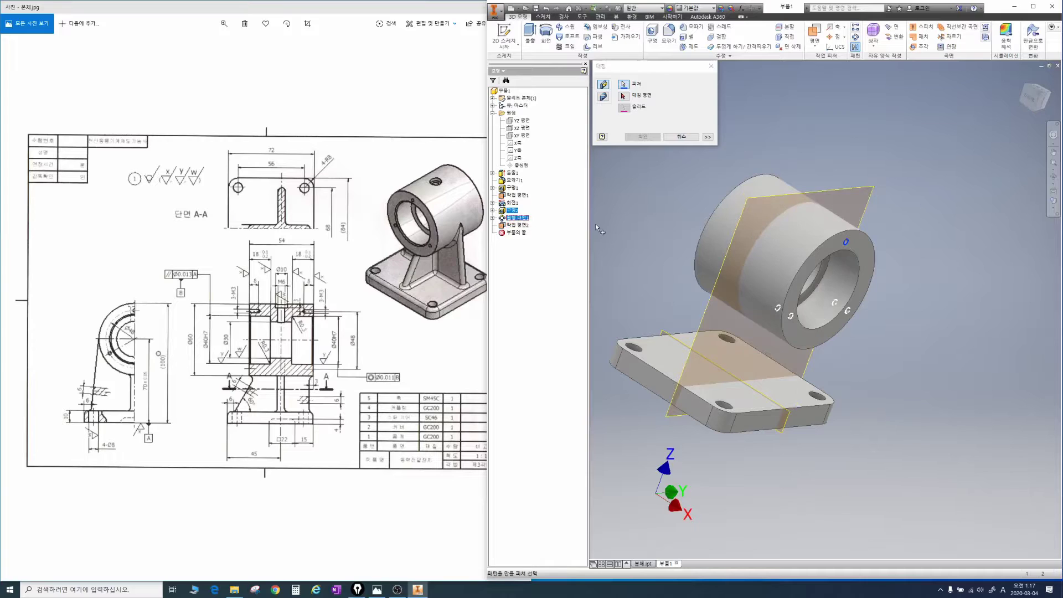
left_click(627, 97)
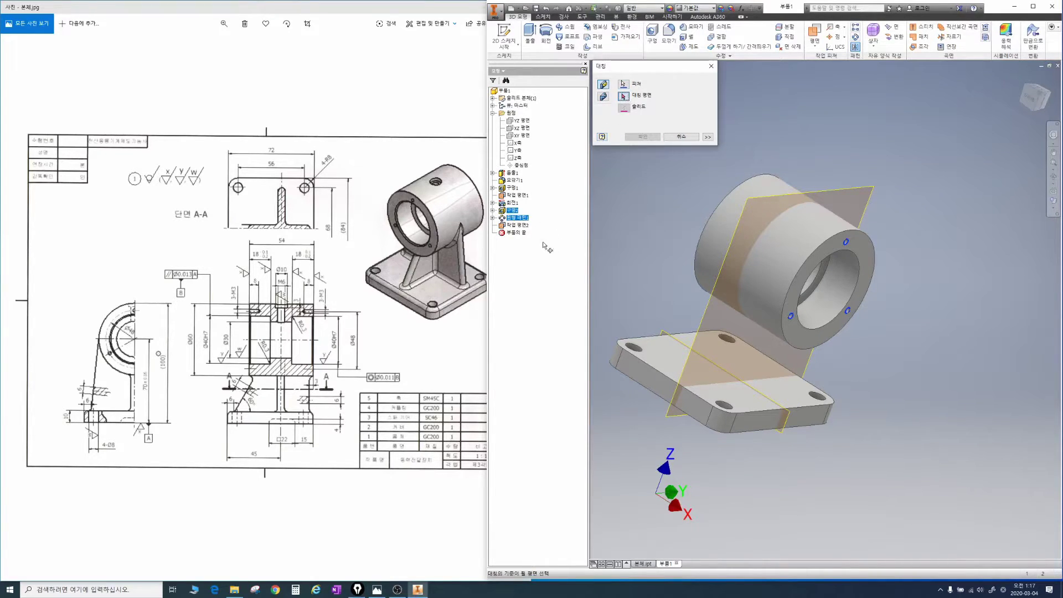
left_click(521, 226)
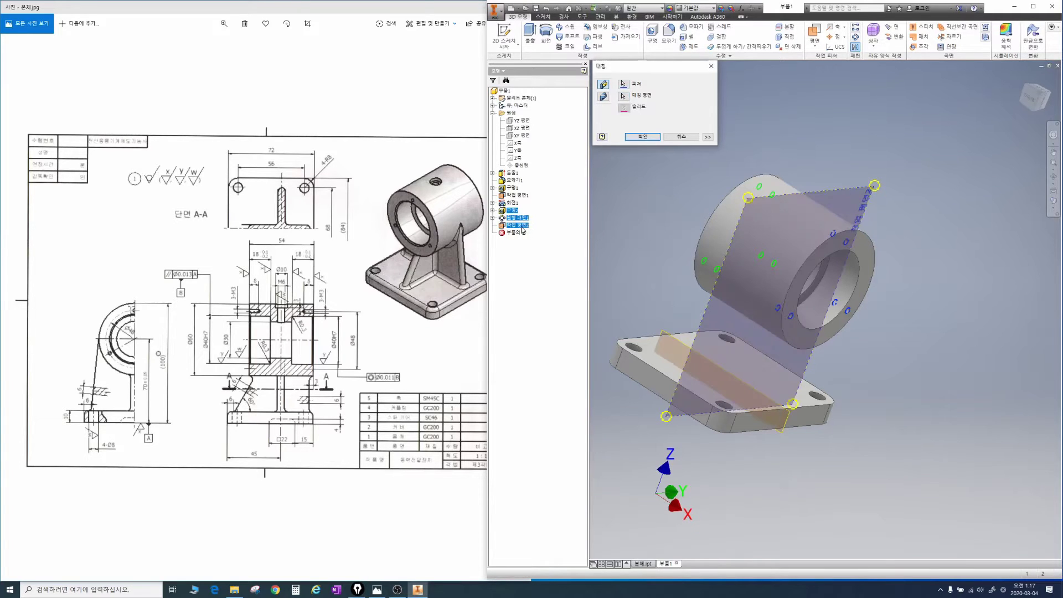
key("F4")
left_click_drag(747, 195, 689, 167)
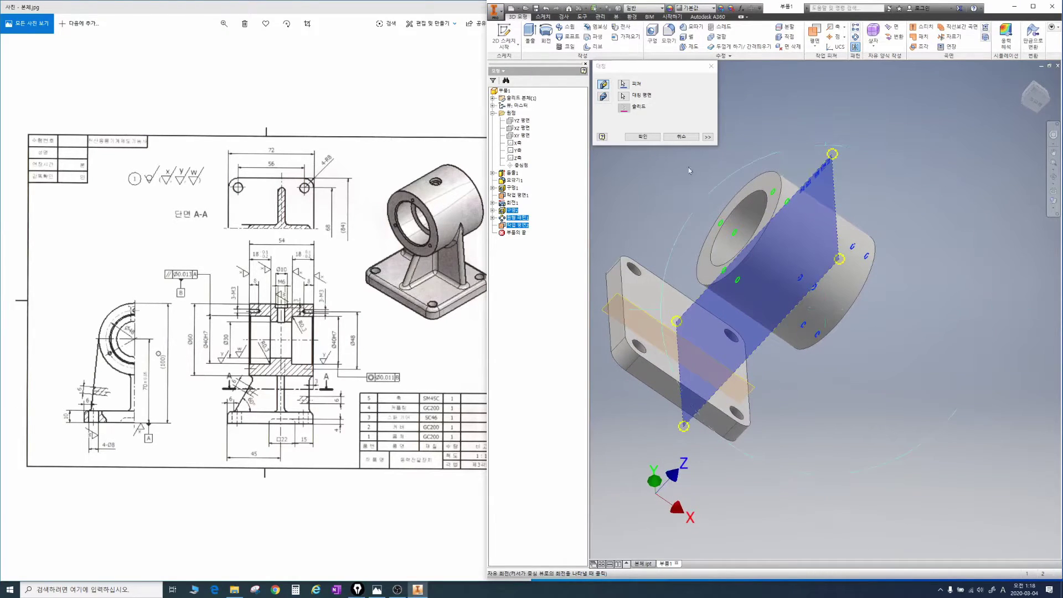
left_click(642, 136)
left_click_drag(808, 133, 760, 236)
key("Escape")
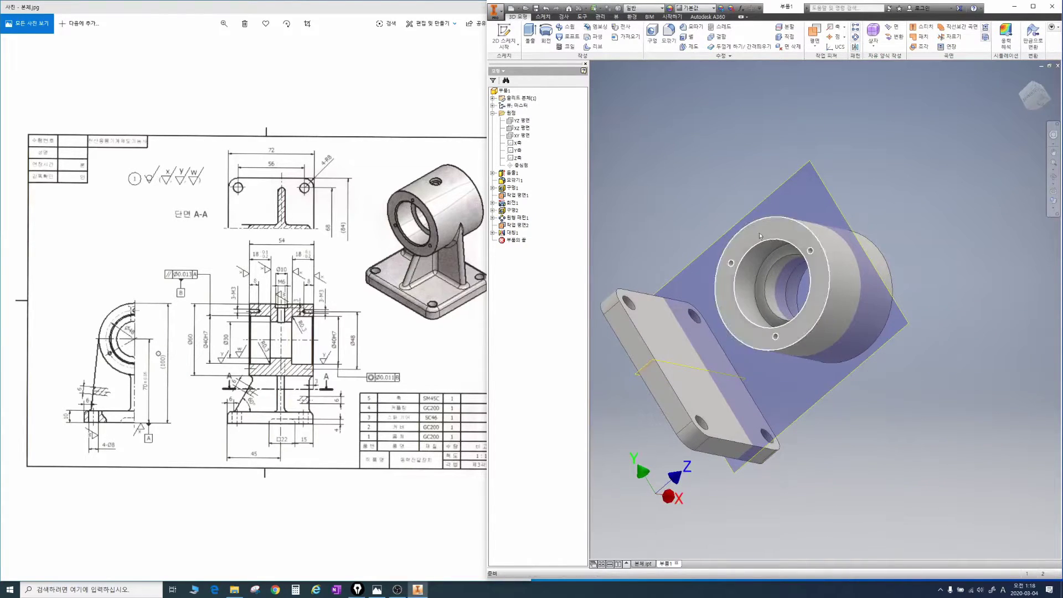
Hide the work plane midway along the boss.
left_click(523, 226)
right_click(523, 227)
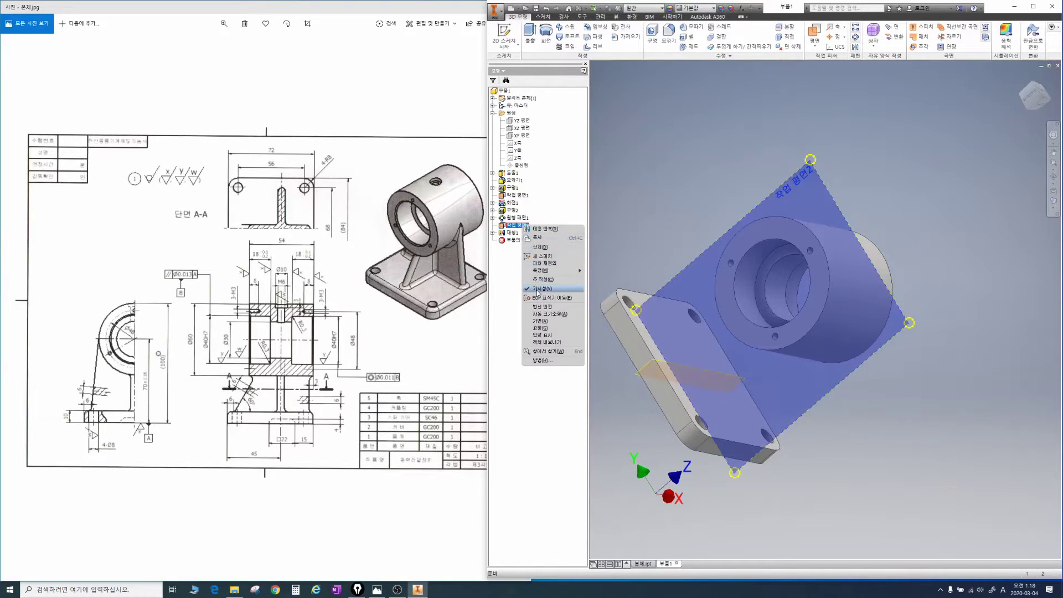
left_click(538, 288)
middle_click_drag(860, 245, 765, 201, "shift")
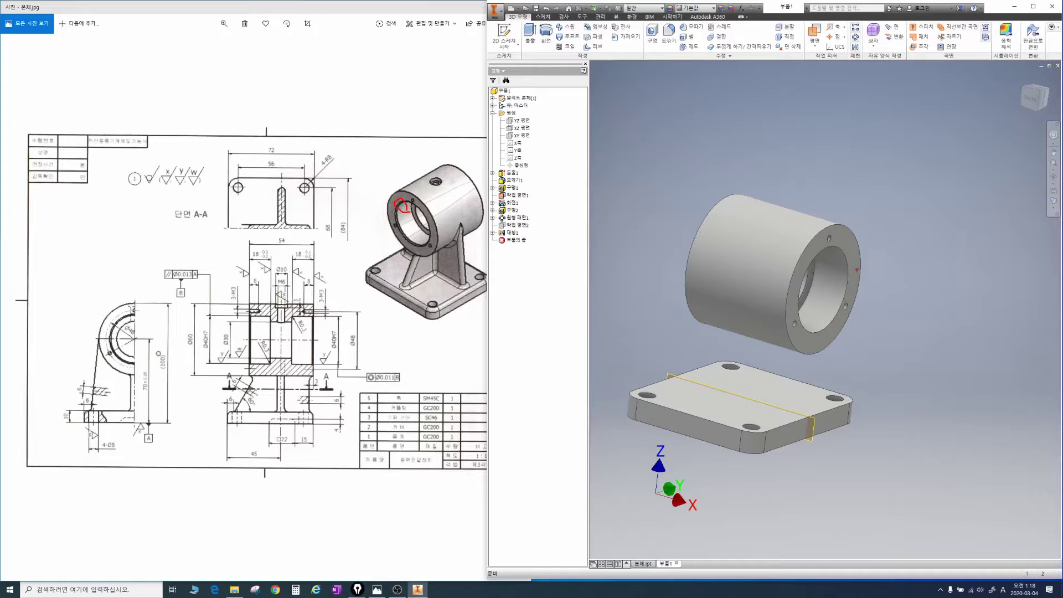
mouse_move(817, 277)
left_mouse_down()
mouse_move(807, 319)
mouse_move(853, 303)
mouse_move(850, 194)
mouse_move(843, 248)
left_mouse_up()
key("Escape")
Chamfer the bore's rim edge at the boss's end face with an equal-distance chamfer.
left_click(693, 28)
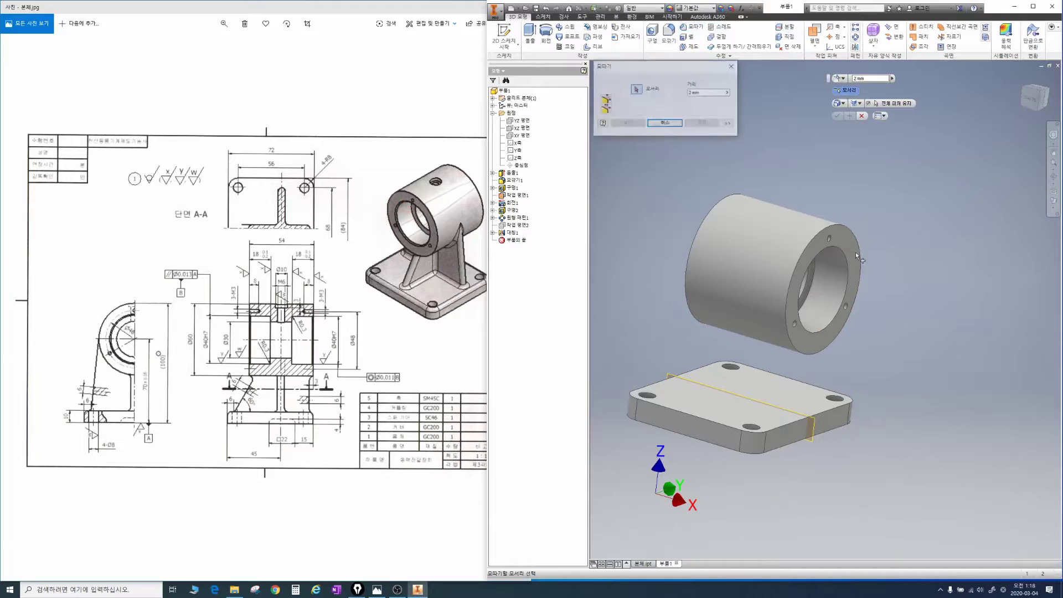
middle_click_drag(806, 241, 773, 241, "shift")
left_click(761, 239)
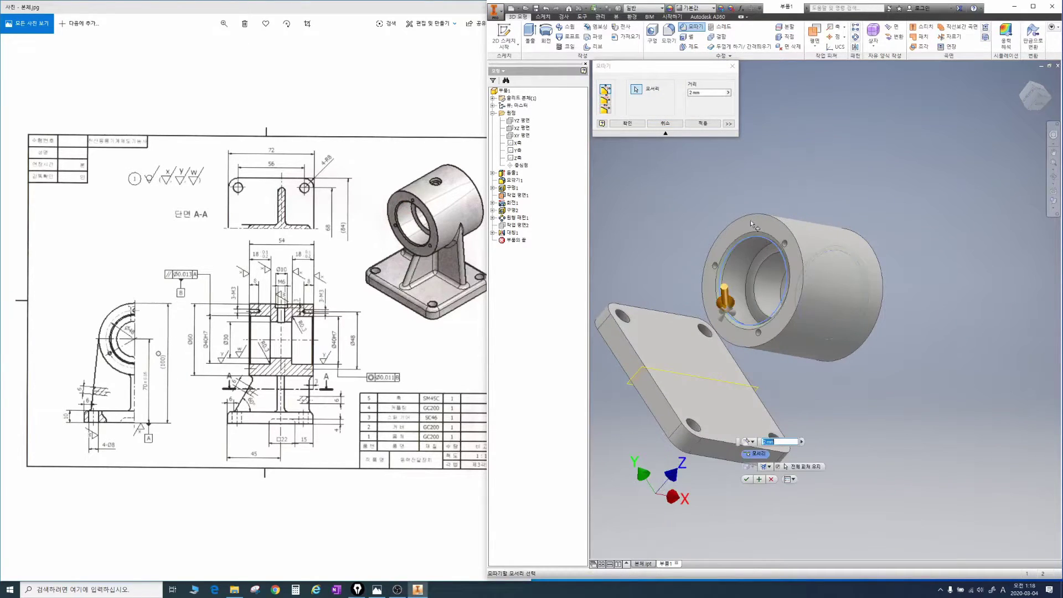
left_click(689, 93)
left_click(632, 123)
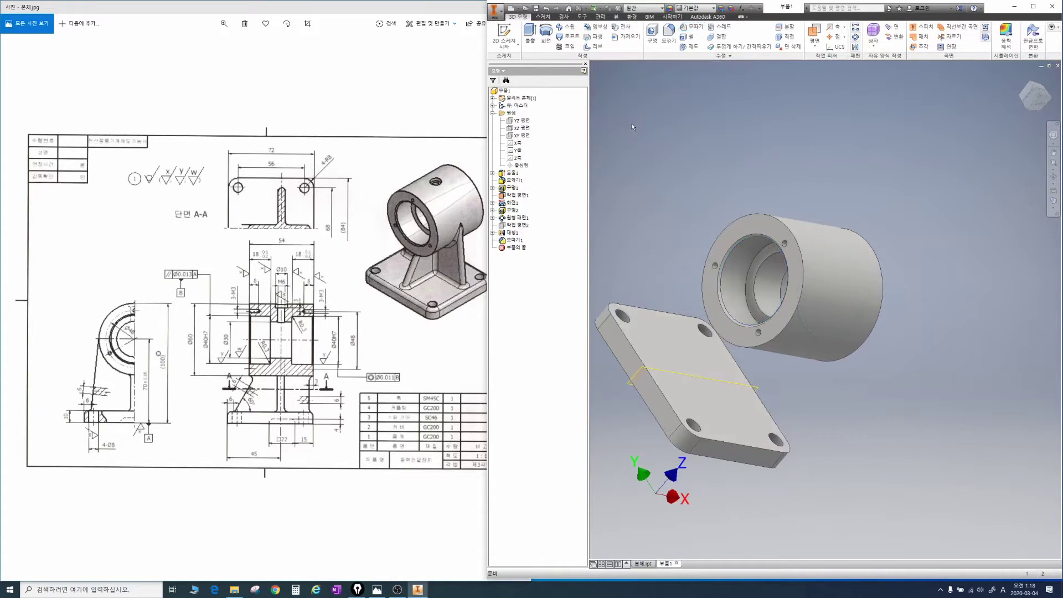
Examine the boss's top hole in the drawing, checking its M6 thread, Ø10 counterbore and counterbore depth callouts.
middle_click_drag(797, 225, 731, 193, "shift")
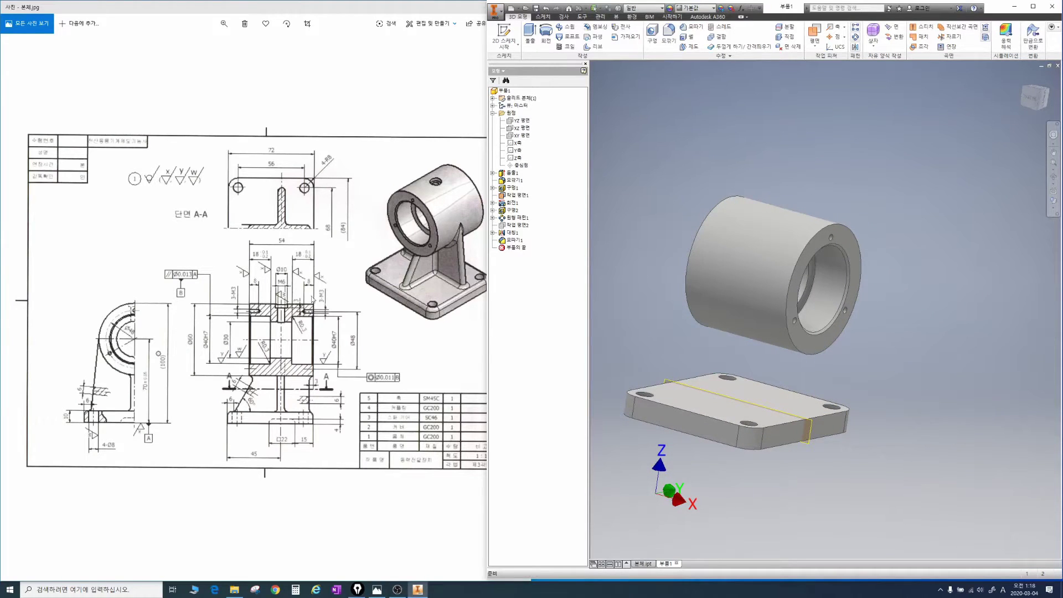
mouse_move(293, 319)
left_mouse_down()
mouse_move(276, 293)
mouse_move(293, 330)
left_mouse_up()
key("Escape")
key("ctrl+1")
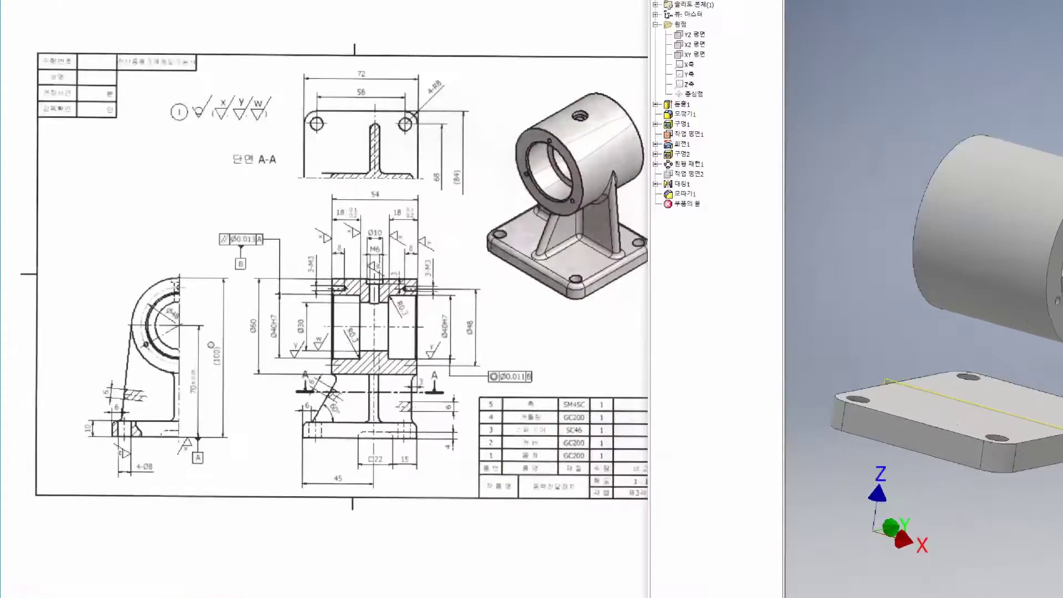
mouse_move(870, 69)
left_mouse_down()
mouse_move(830, 60)
mouse_move(799, 122)
mouse_move(833, 107)
left_mouse_up()
left_click_drag(703, 213, 956, 98)
mouse_move(751, 147)
left_mouse_down()
mouse_move(769, 149)
mouse_move(753, 162)
left_mouse_up()
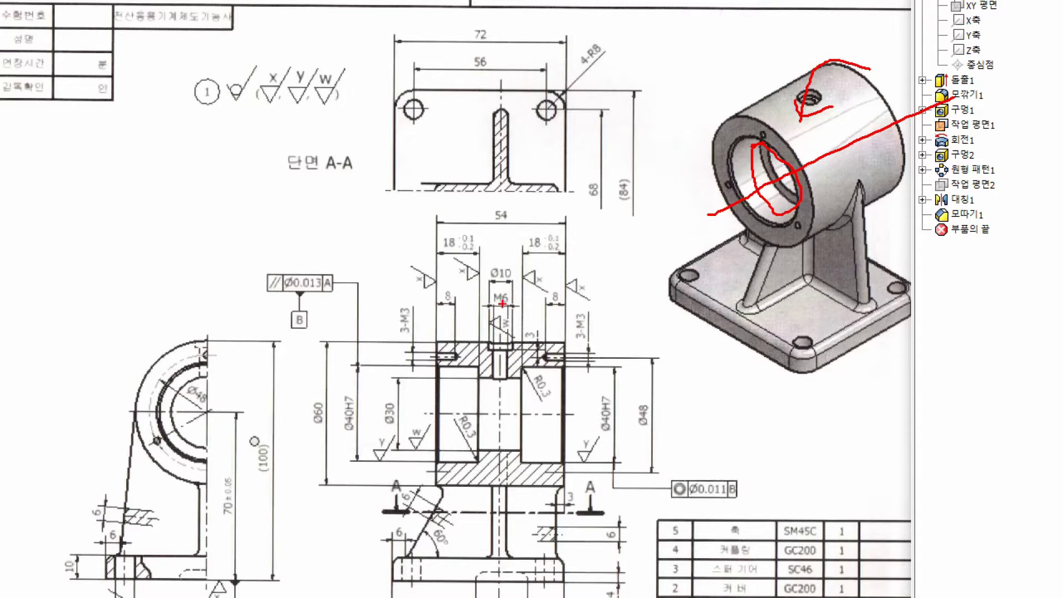
mouse_move(506, 317)
left_mouse_down()
mouse_move(497, 292)
mouse_move(518, 303)
mouse_move(520, 284)
mouse_move(525, 290)
left_mouse_up()
mouse_move(520, 349)
left_mouse_down()
mouse_move(547, 357)
mouse_move(555, 341)
left_mouse_up()
key("Escape")
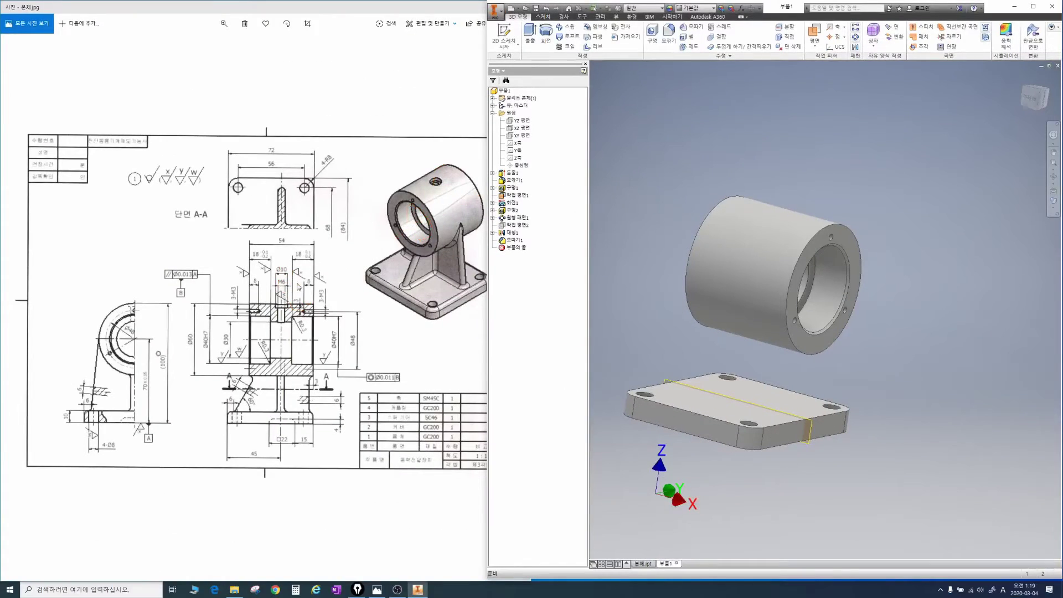
Create a work plane parallel to the XY plane and tangent to the upper side of the boss's cylindrical surface.
middle_click_drag(644, 277, 703, 268, "shift")
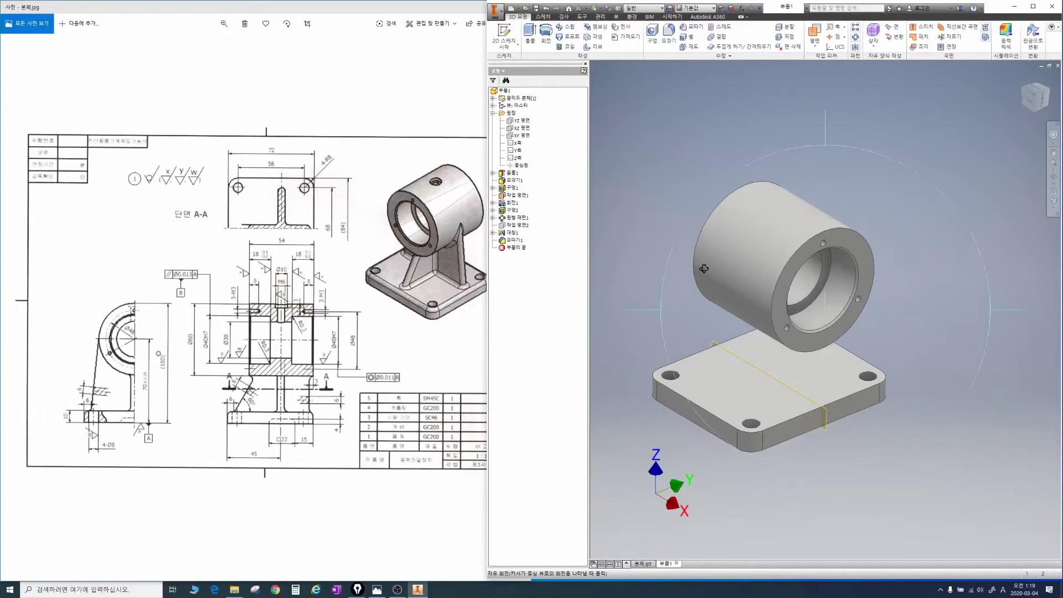
left_click(523, 135)
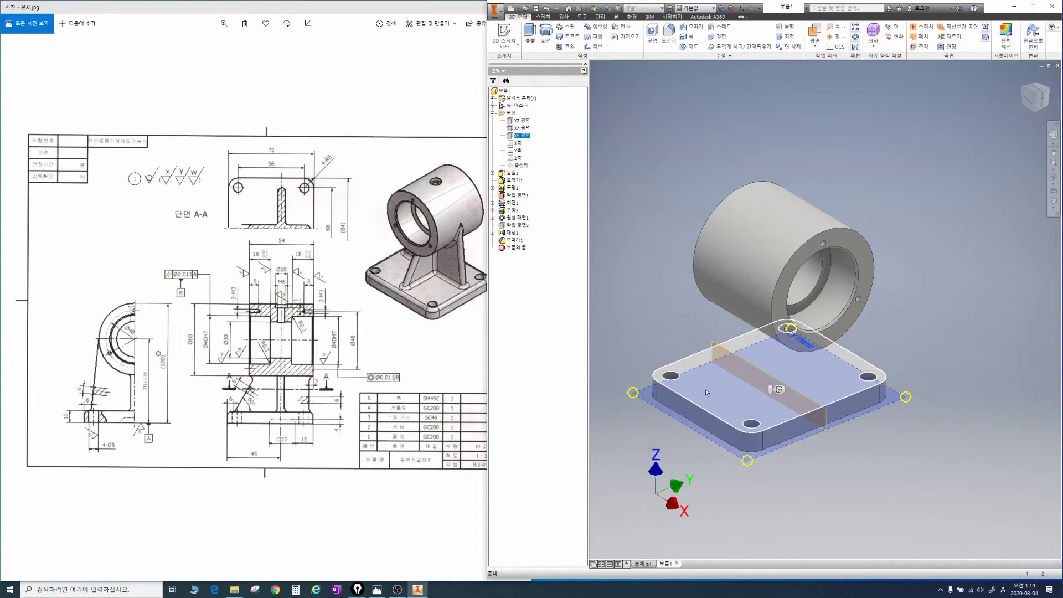
left_click(814, 43)
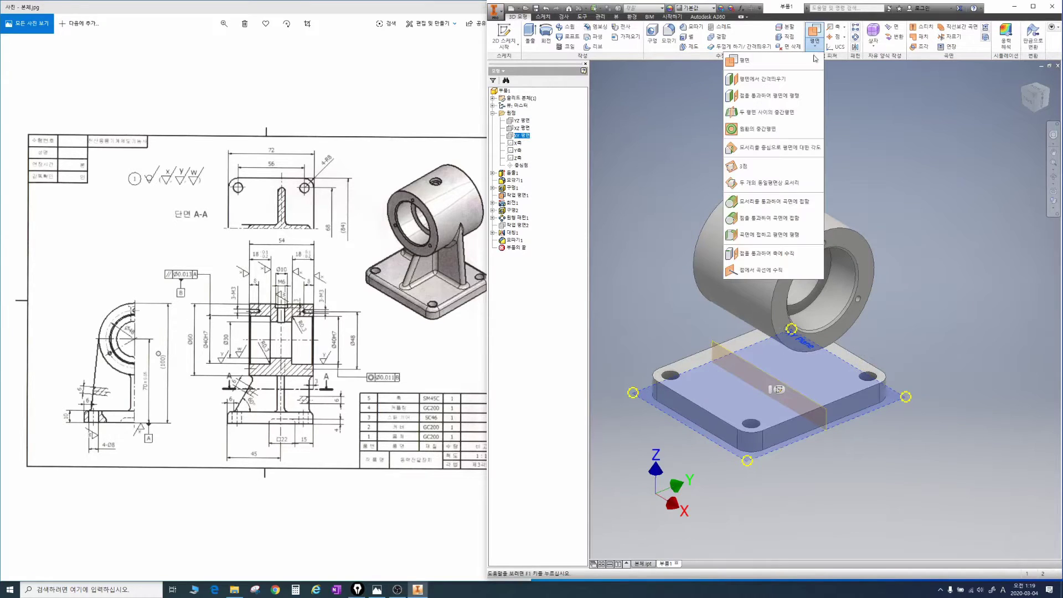
left_click(768, 234)
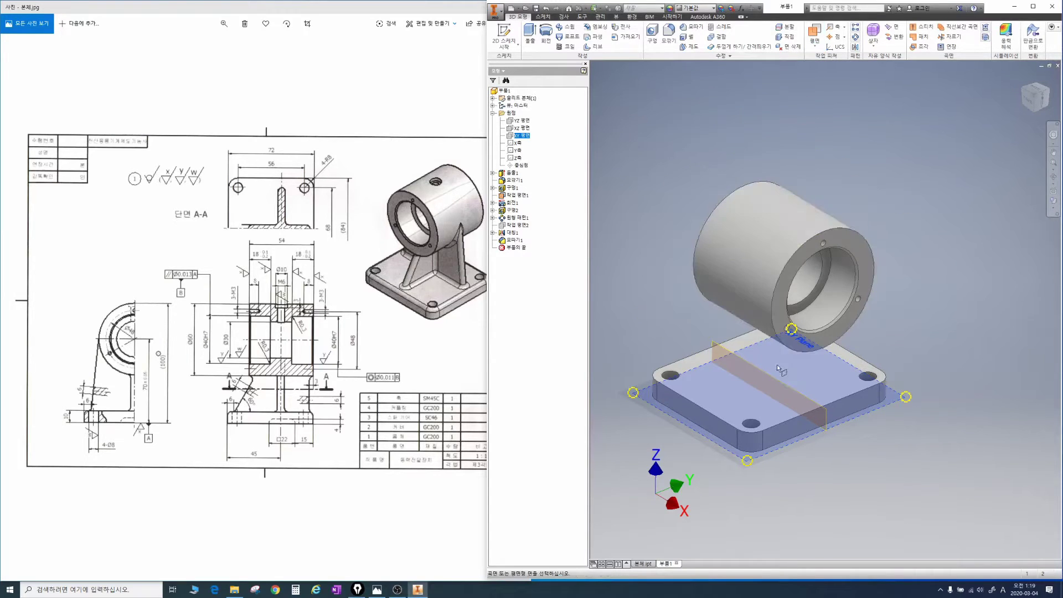
left_click(748, 380)
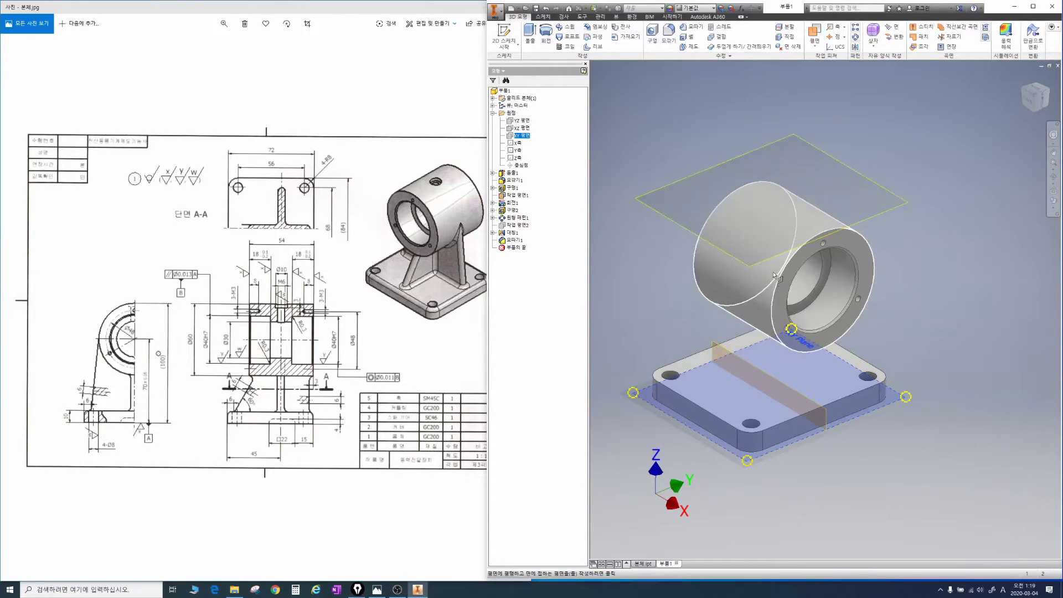
left_click(786, 229)
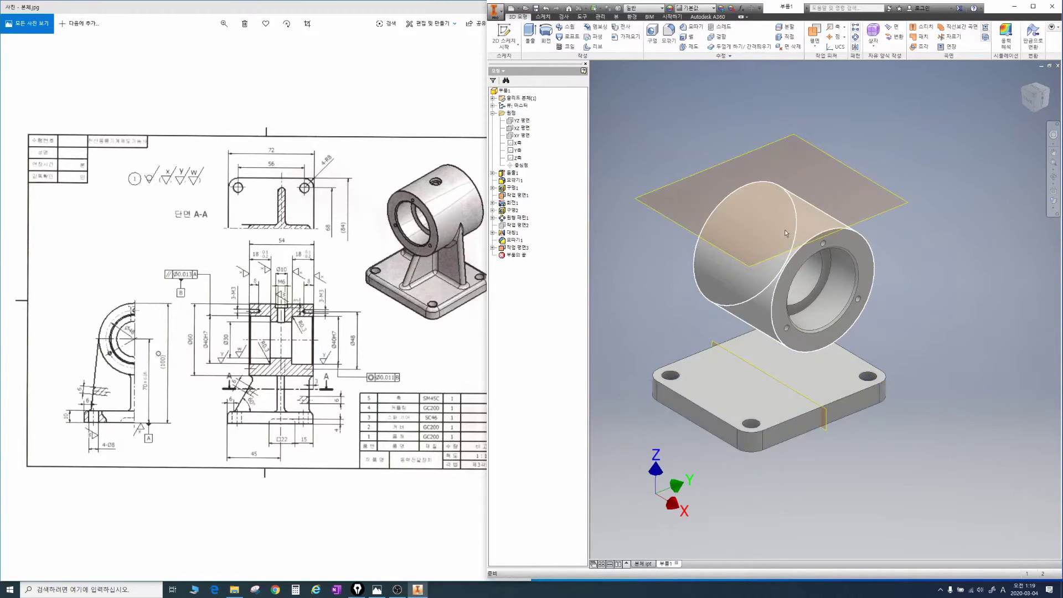
Start a sketch on the tangent work plane and project the boss's centre line and rectangular outline into it.
left_click(523, 248)
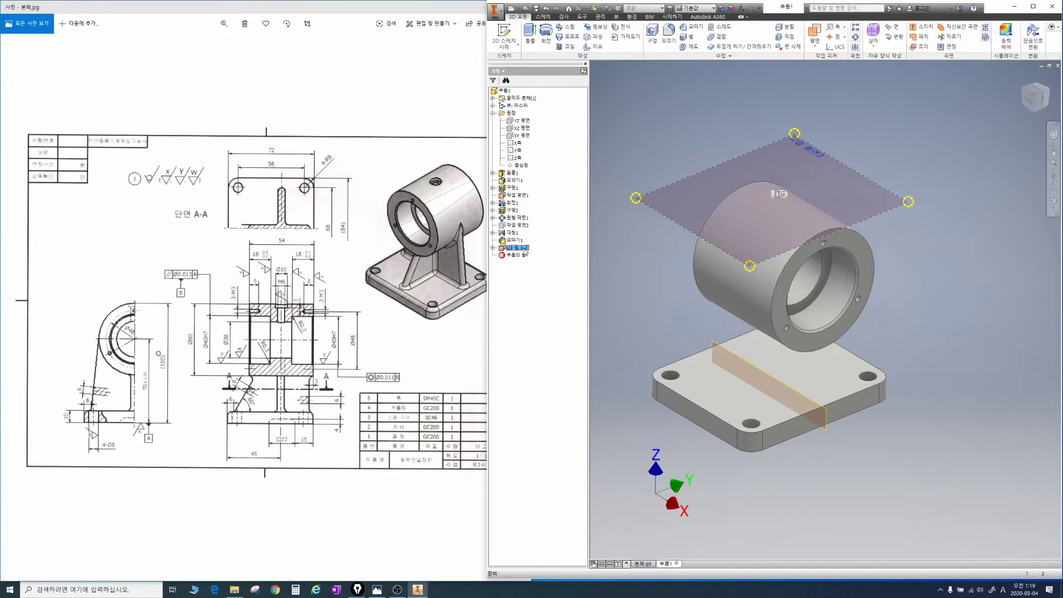
key("s")
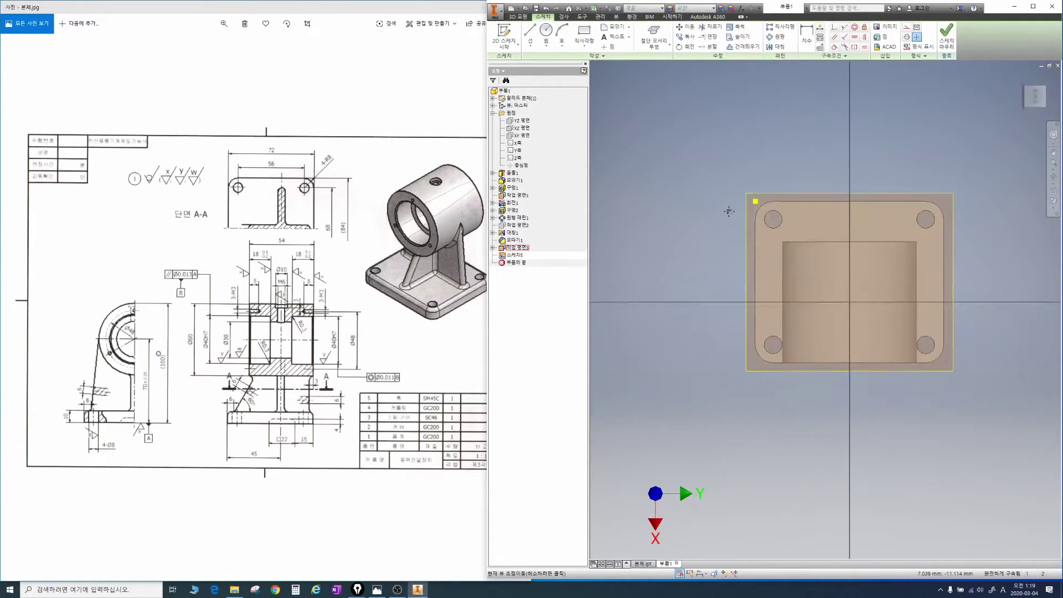
left_click(651, 47)
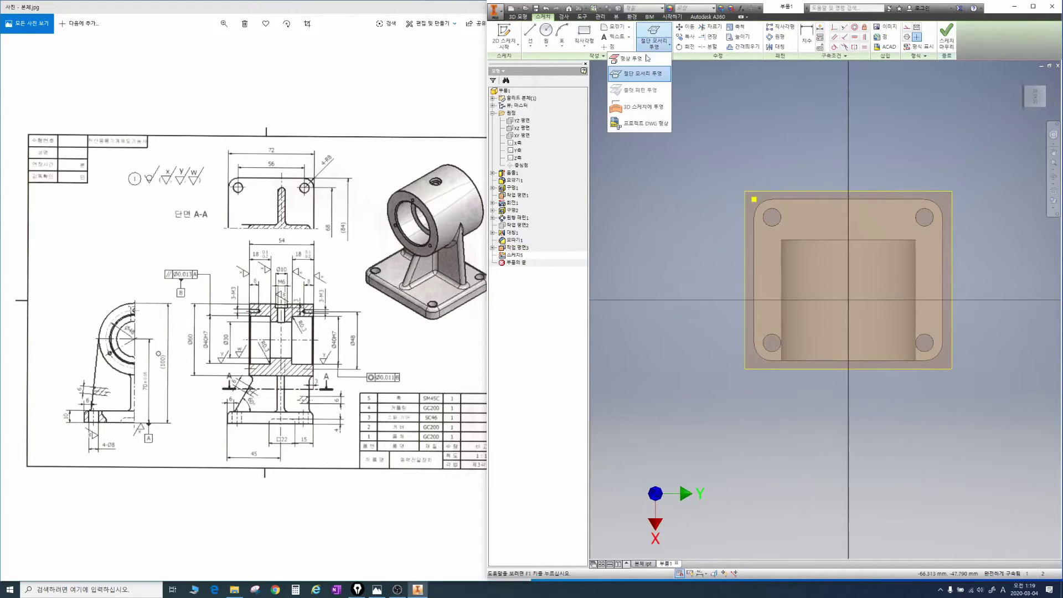
left_click(640, 73)
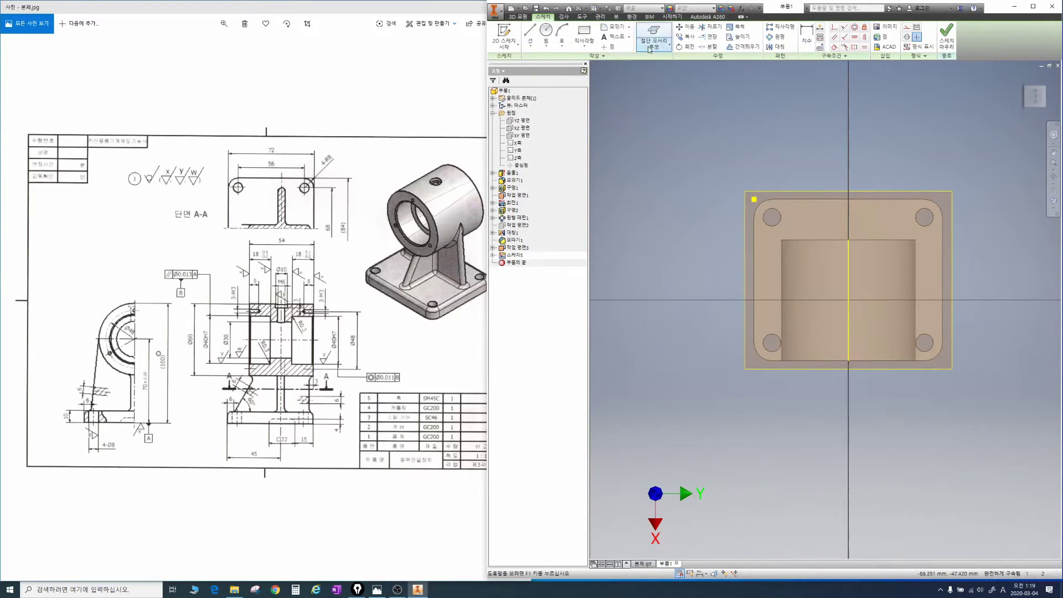
left_click(650, 49)
left_click(642, 68)
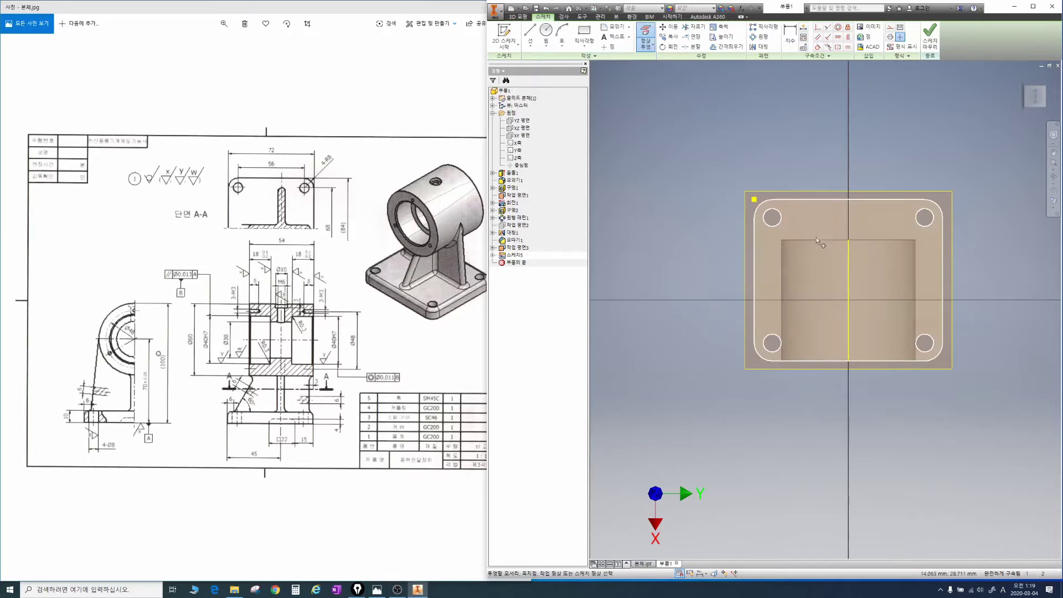
left_click(782, 274)
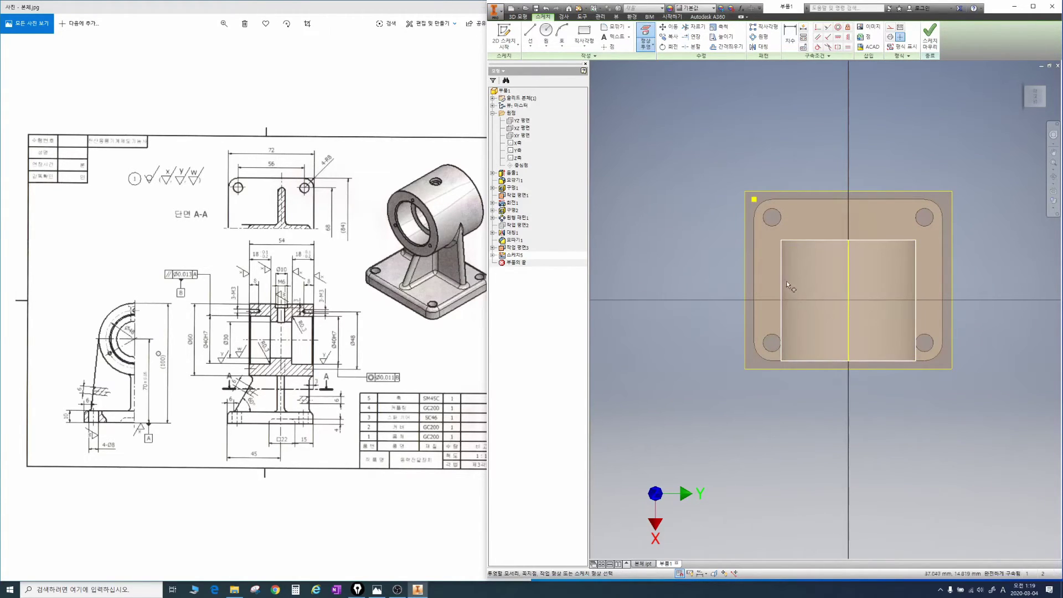
key("Escape")
Place a sketch point beside the projected centre line, near the middle of the boss.
scroll(837, 280, "down", 5)
middle_click_drag(836, 279, 809, 232)
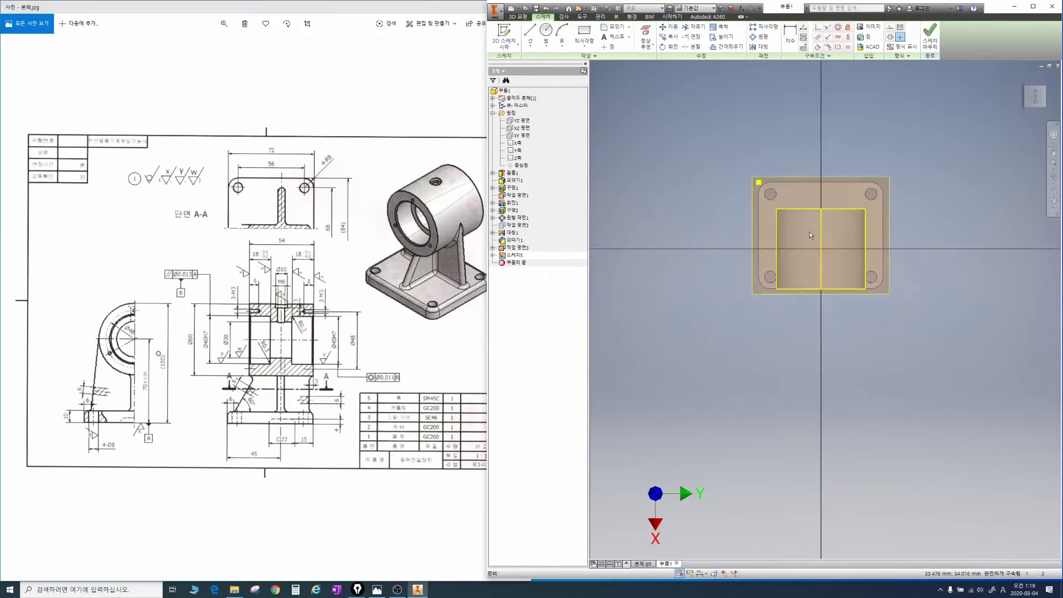
scroll(809, 235, "up", 5)
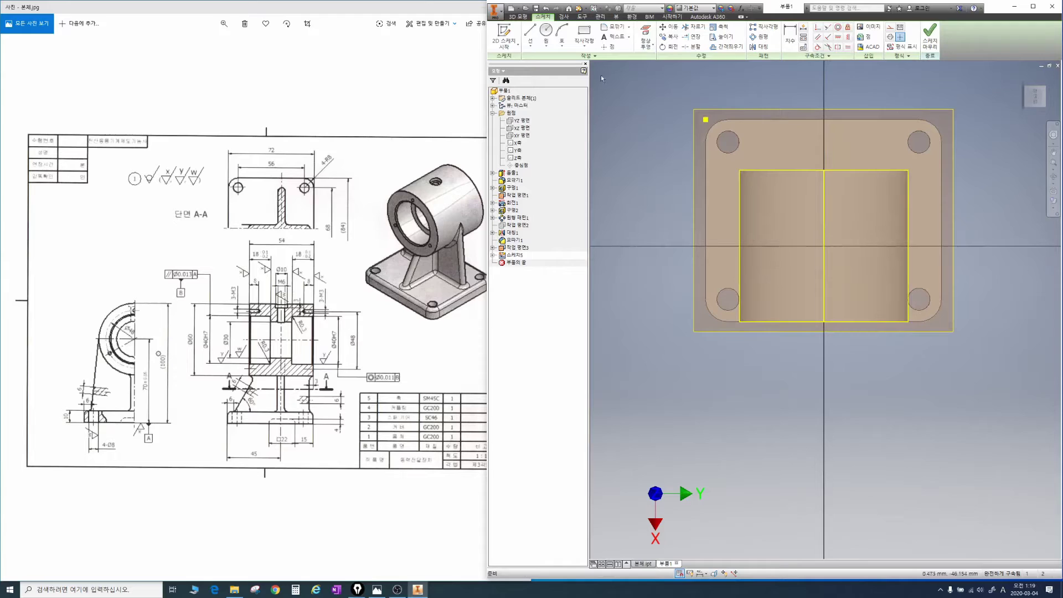
left_click(607, 47)
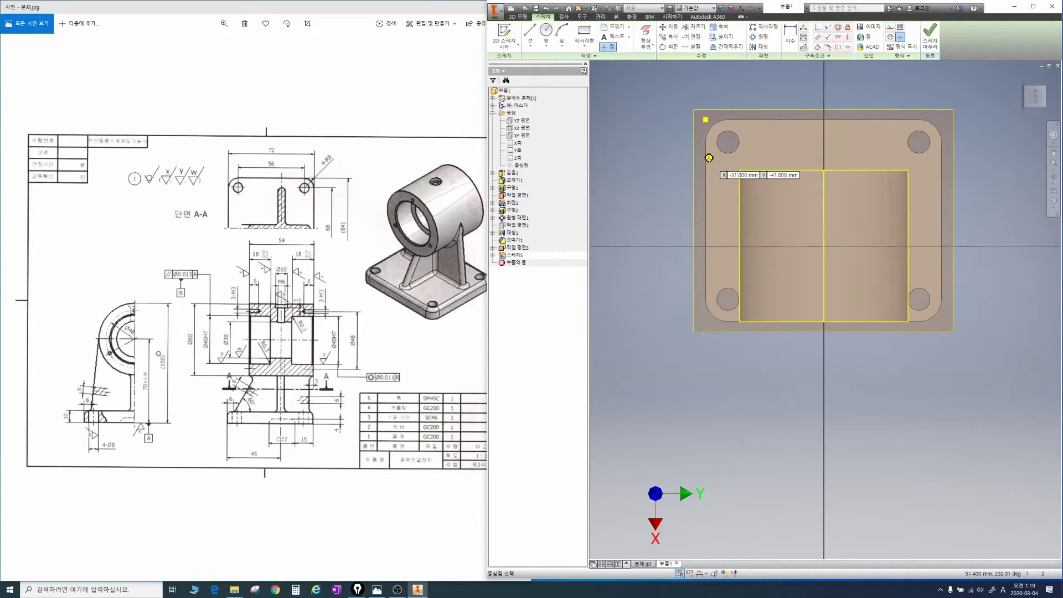
left_click(846, 228)
key("Escape")
middle_click_drag(821, 242, 786, 236)
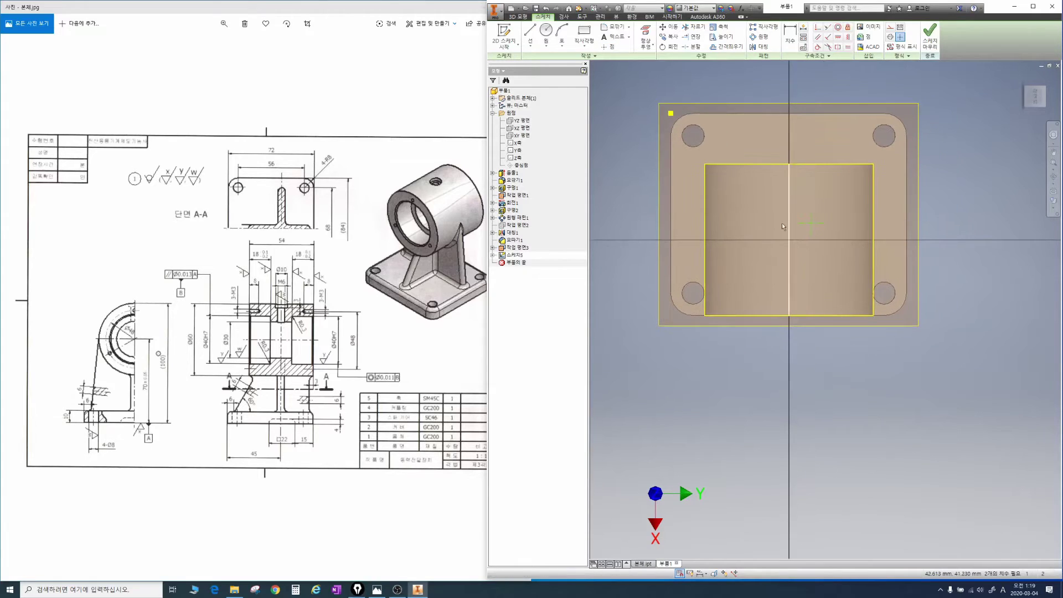
Dimension the sketch point 0 mm from the boss's centre line.
left_click(790, 35)
left_click(704, 196)
key("Escape")
key("d")
left_click(765, 164)
key("Escape")
key("d")
left_click(790, 197)
left_click(810, 222)
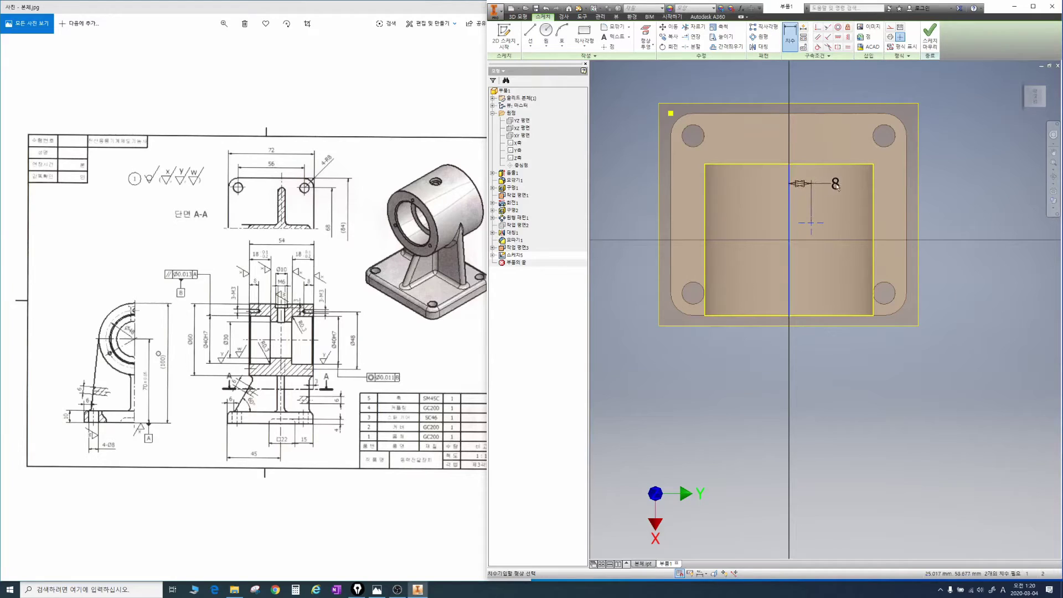
left_click(852, 191)
type("0")
key("Return")
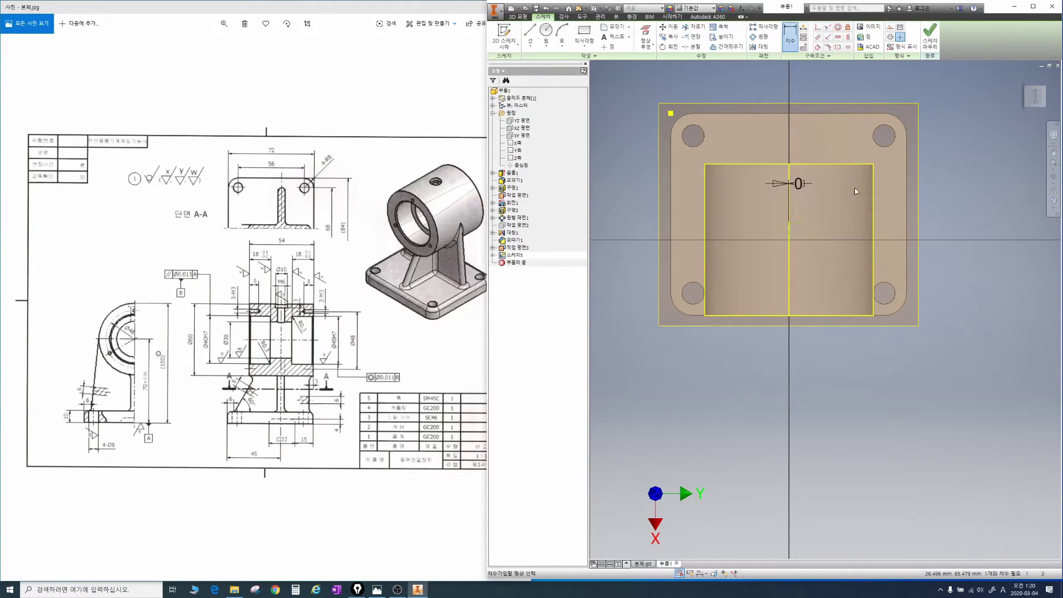
Dimension the sketch point 27 mm from the boss's front end edge.
left_click(817, 315)
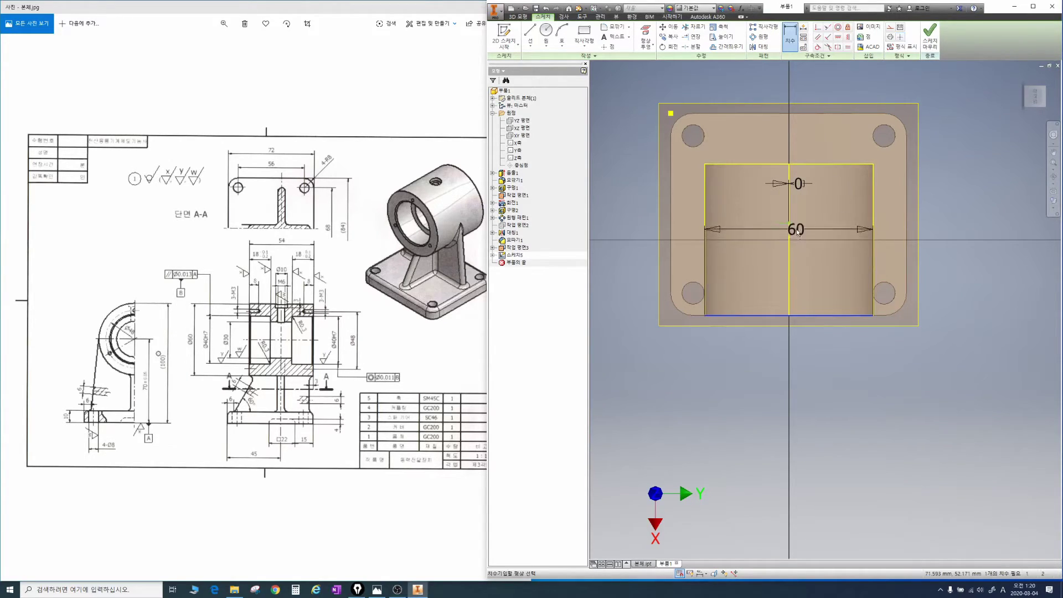
left_click(788, 223)
left_click(829, 230)
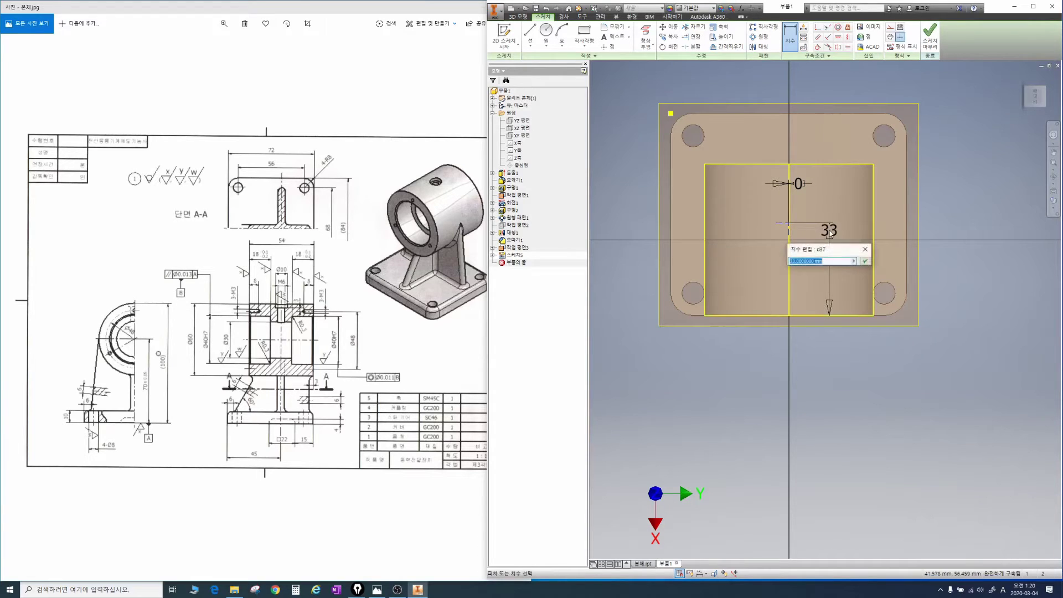
type("27")
key("Return")
Set up a counterbore hole at the sketch point with counterbore diameter 10 mm, counterbore depth 3 mm and hole depth 6 mm.
middle_click_drag(792, 236, 773, 224, "shift")
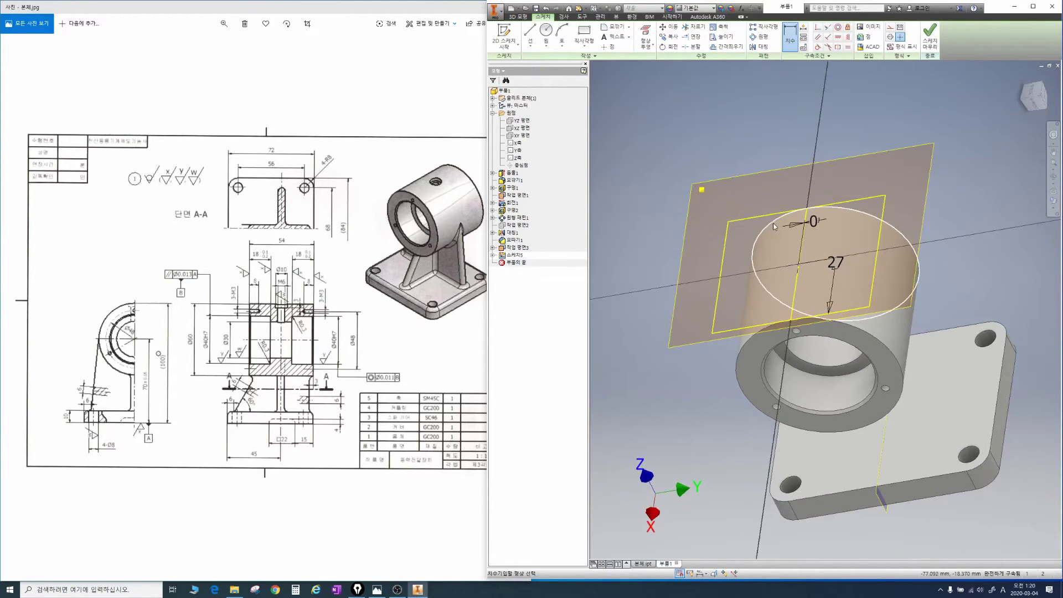
key("h")
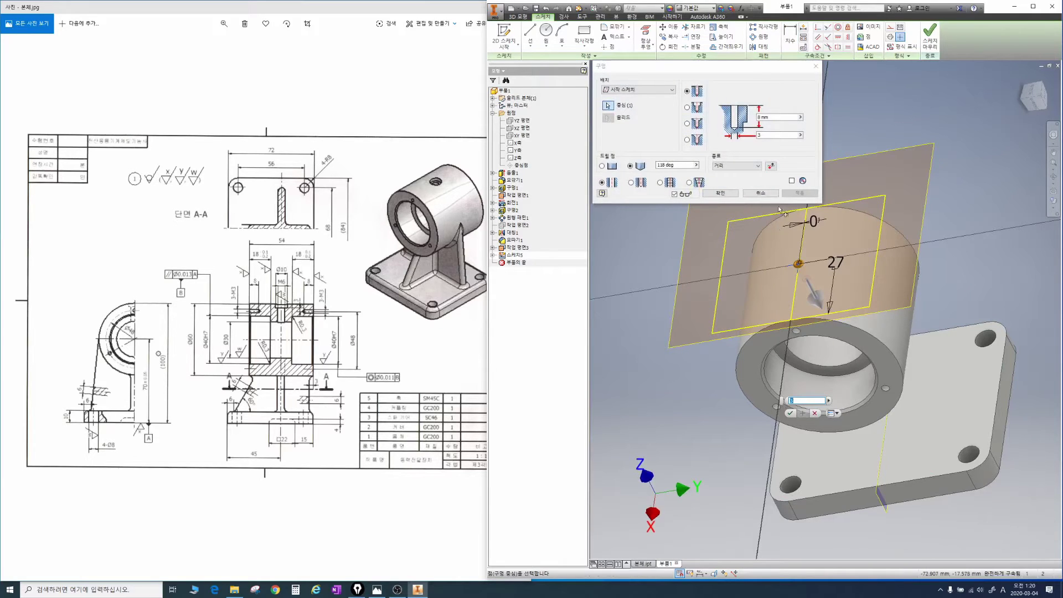
left_click(688, 108)
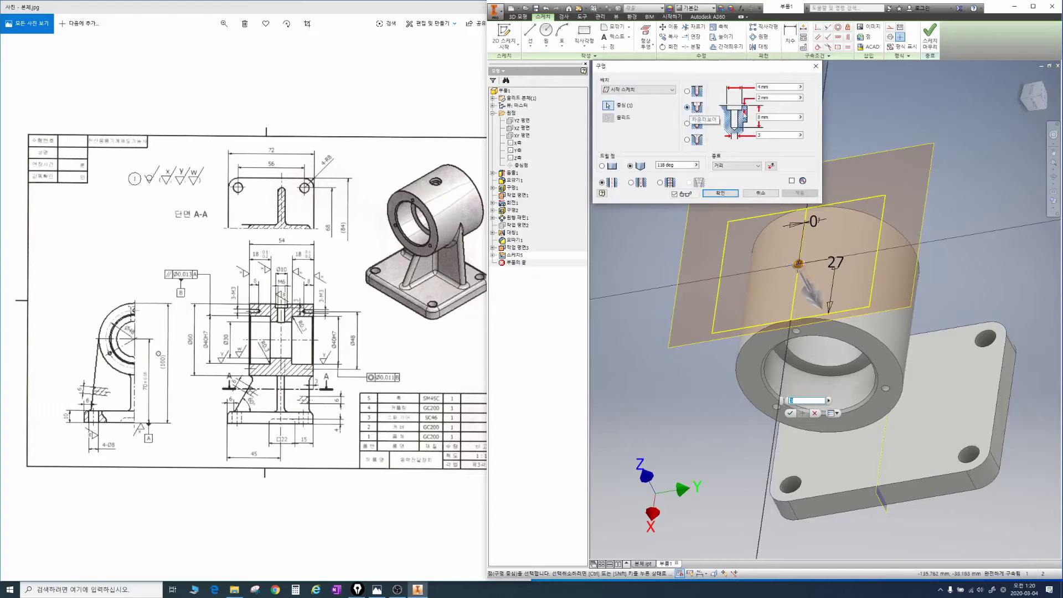
left_click(767, 117)
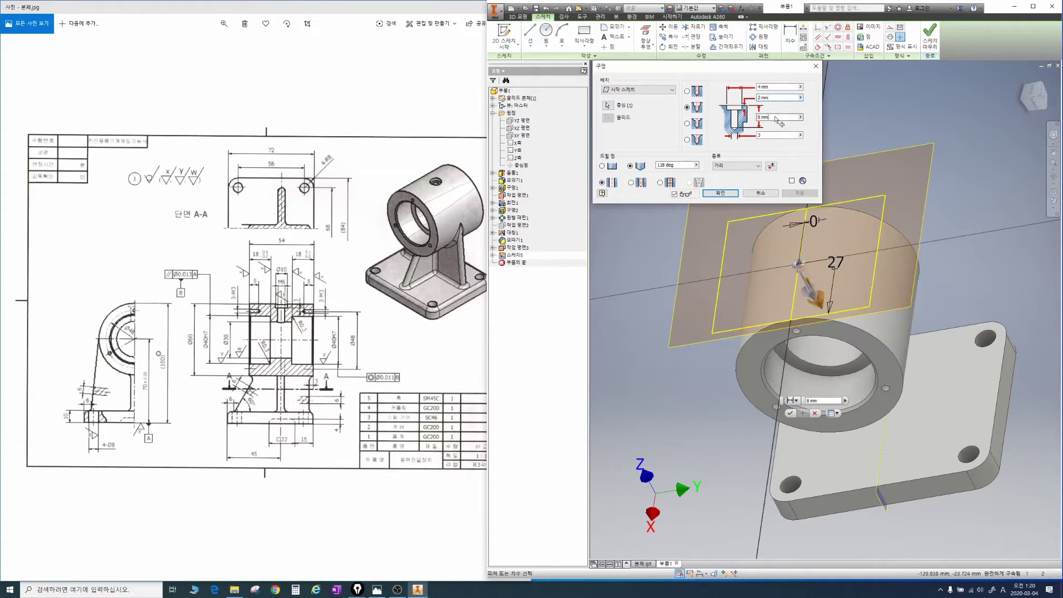
type("6")
left_click(767, 87)
type("10")
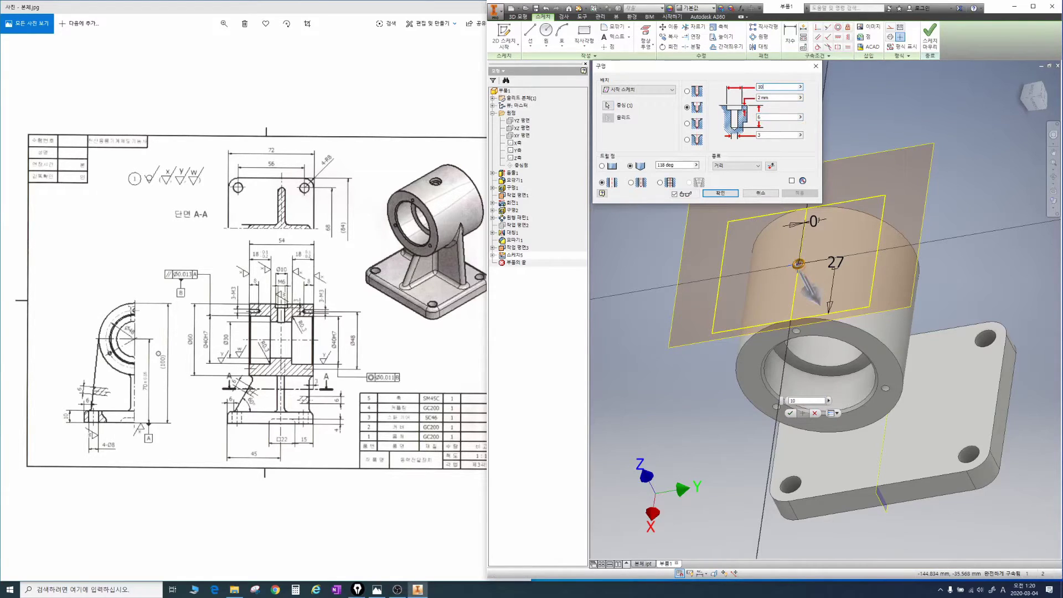
left_click(762, 98)
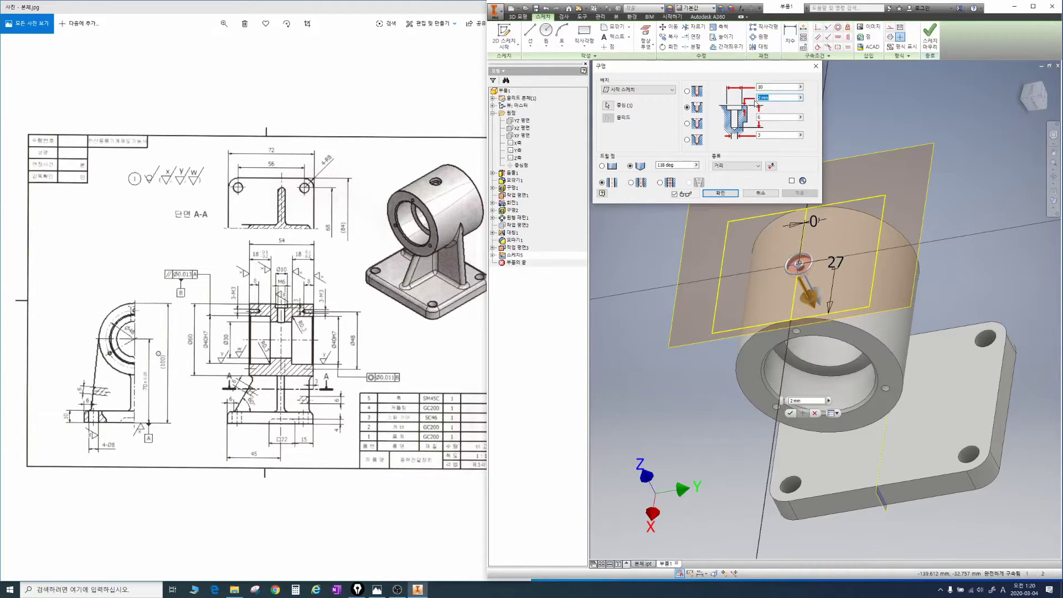
type("3")
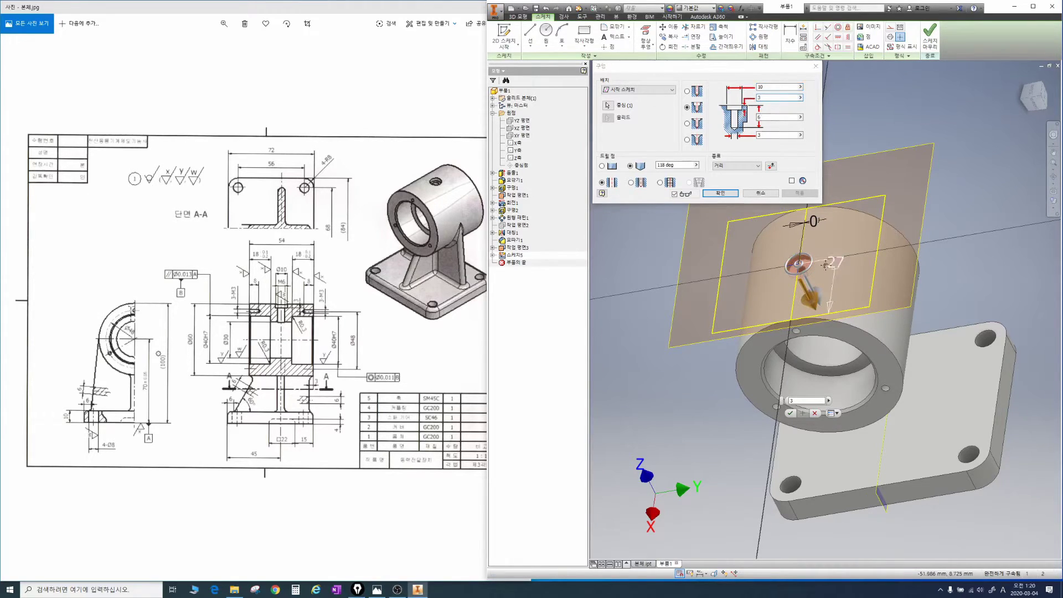
Set the drilled diameter of the counterbored hole on top of the boss to 6 mm.
middle_click_drag(839, 265, 807, 272)
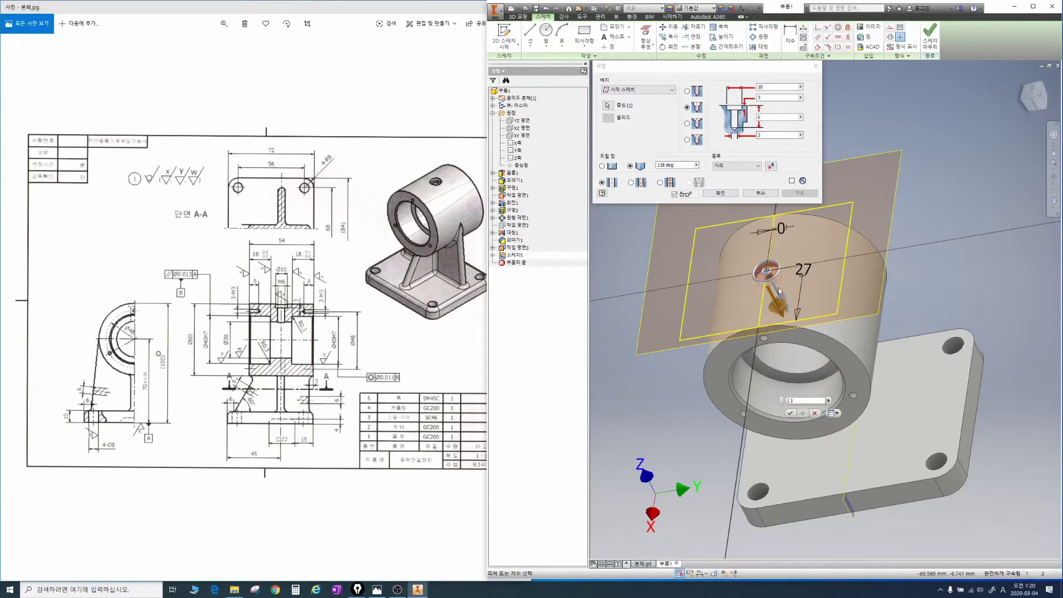
left_click(760, 135)
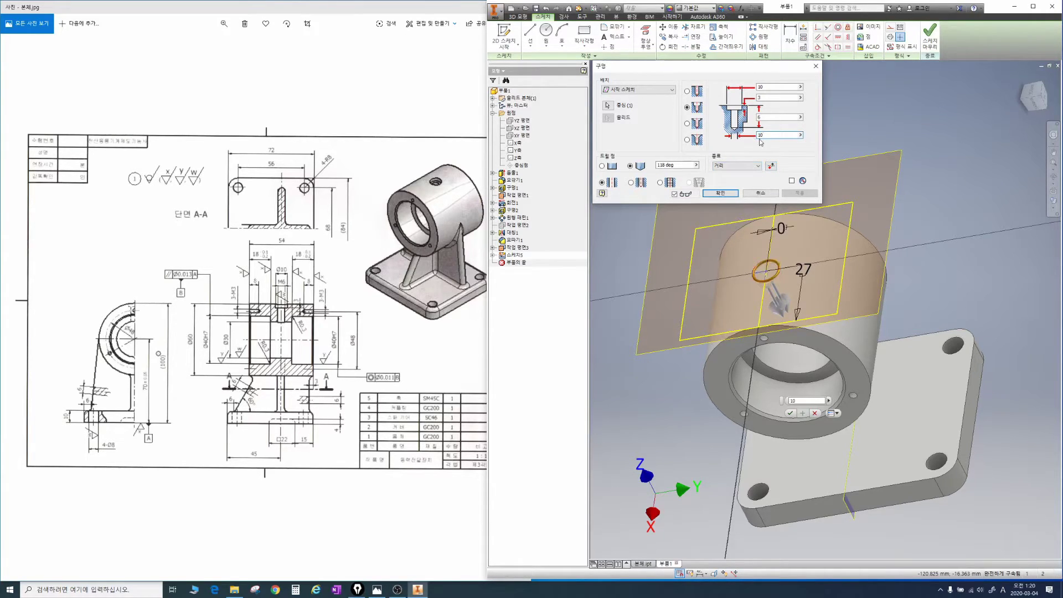
middle_click_drag(780, 209, 786, 259, "shift")
left_click(751, 135)
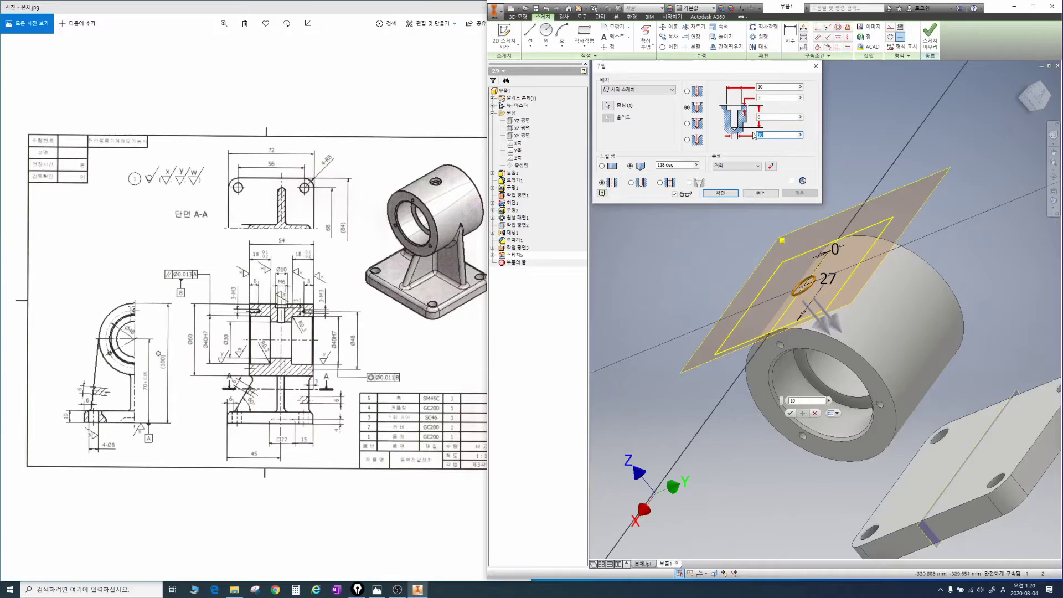
type("3")
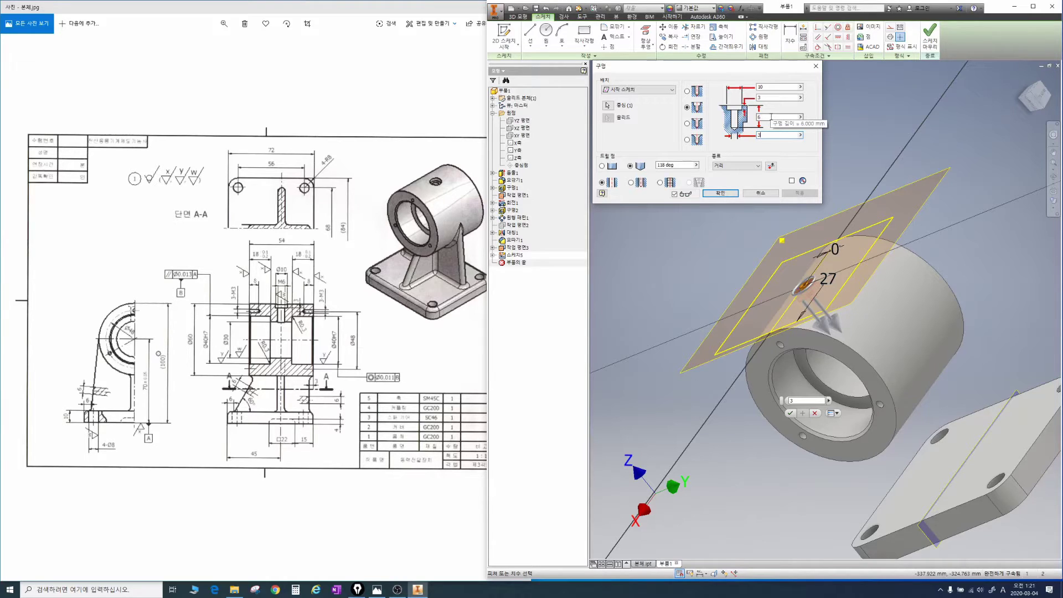
type("6")
Extend the counterbored hole's depth to about 24.5 mm so it reaches the boss's bore, and create the hole.
left_click_drag(766, 118, 759, 117)
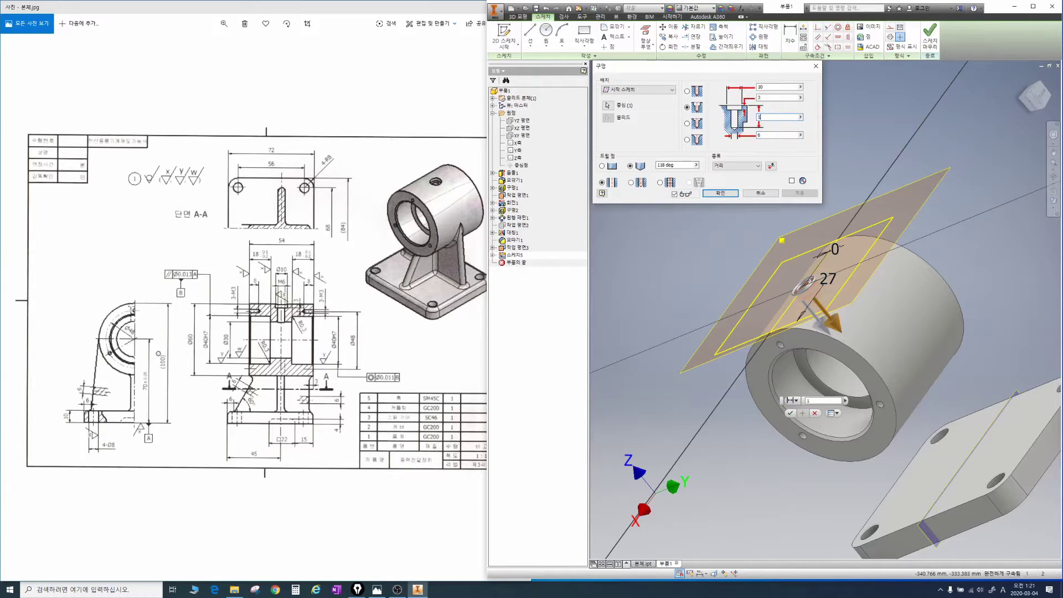
middle_click_drag(850, 285, 823, 386, "shift")
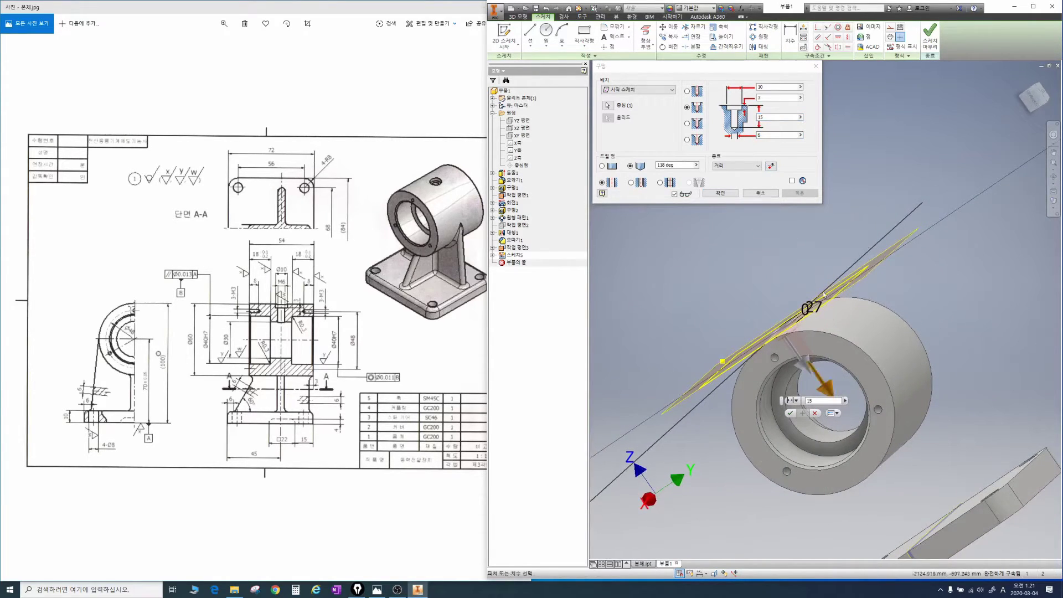
left_click_drag(829, 388, 845, 409)
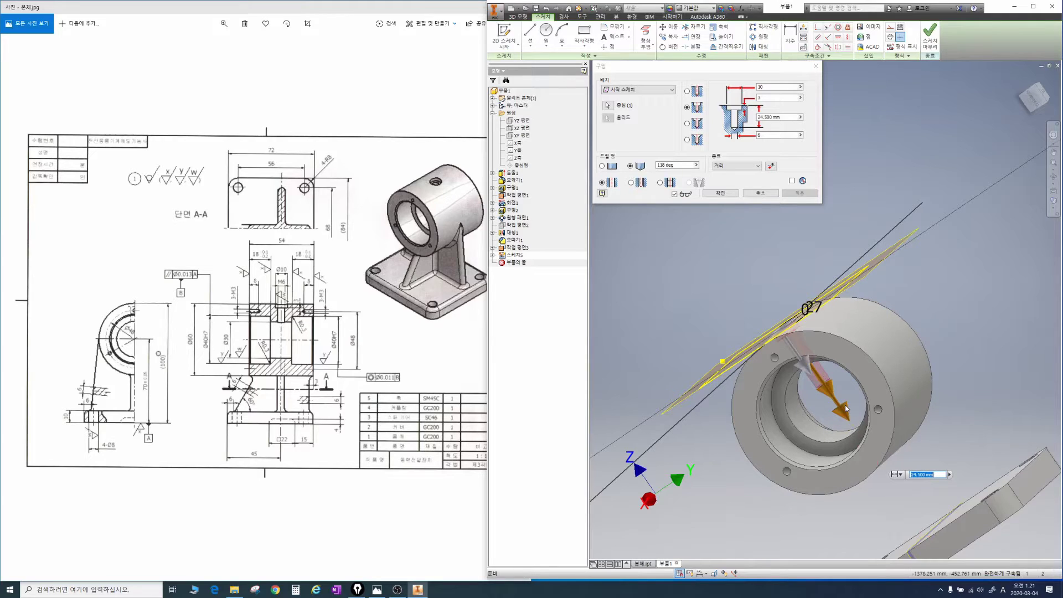
left_click(719, 193)
Hide the work plane tangent to the top of the boss.
middle_click_drag(716, 195, 596, 260, "shift")
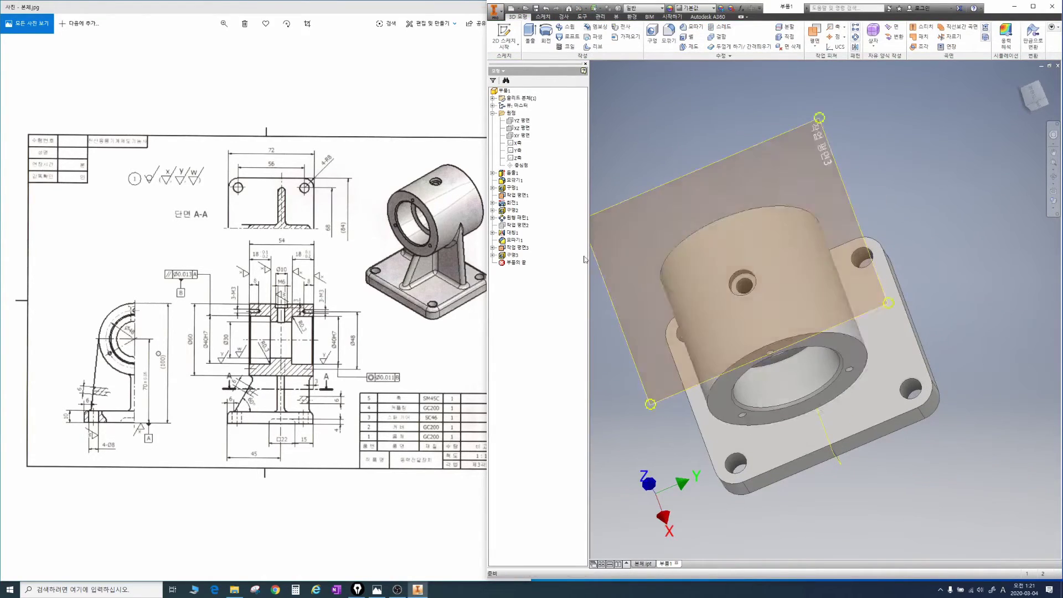
right_click(516, 247)
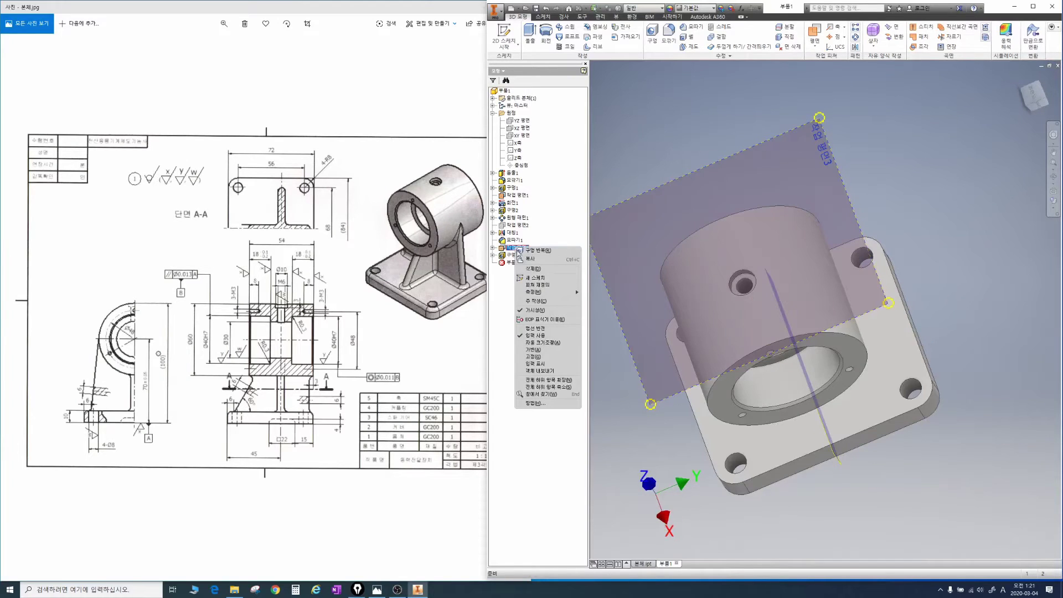
left_click(531, 311)
Examine the counterbored hole on the boss up close and from several directions against the drawing.
scroll(741, 288, "up", 8)
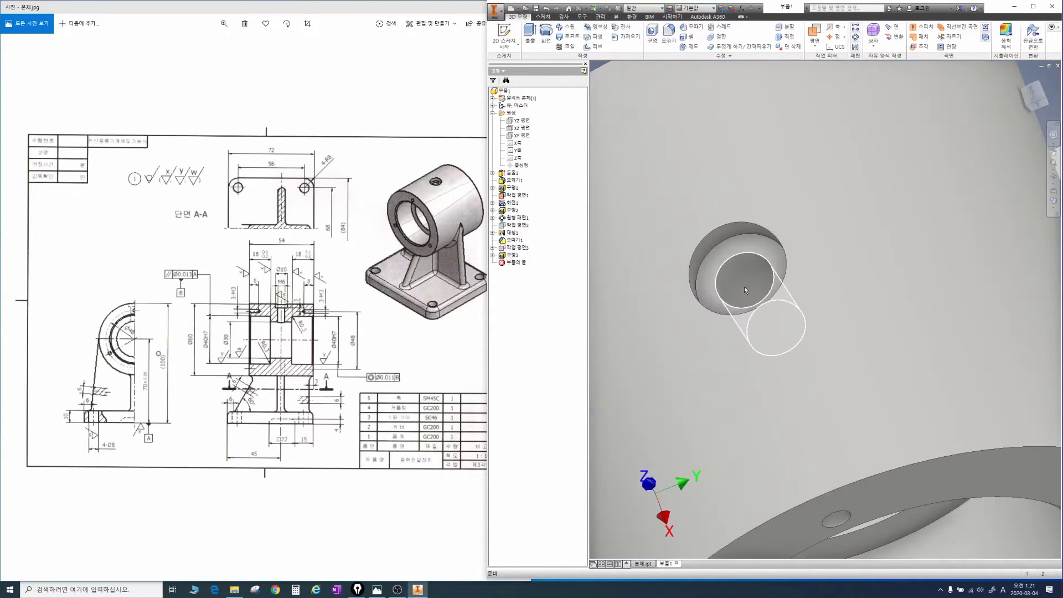
scroll(743, 287, "down", 5)
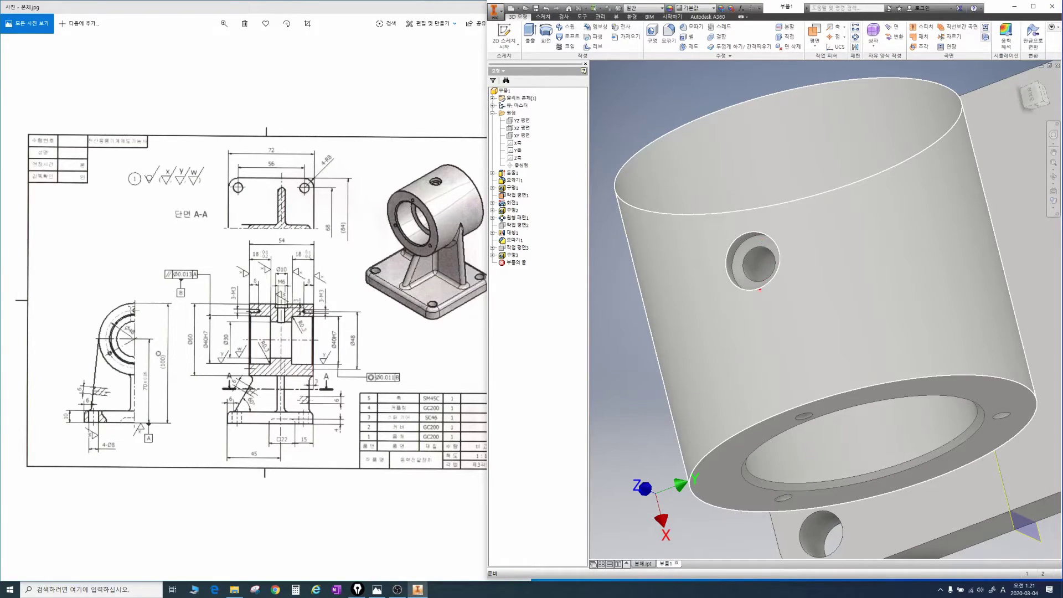
left_click_drag(727, 260, 779, 271)
key("Escape")
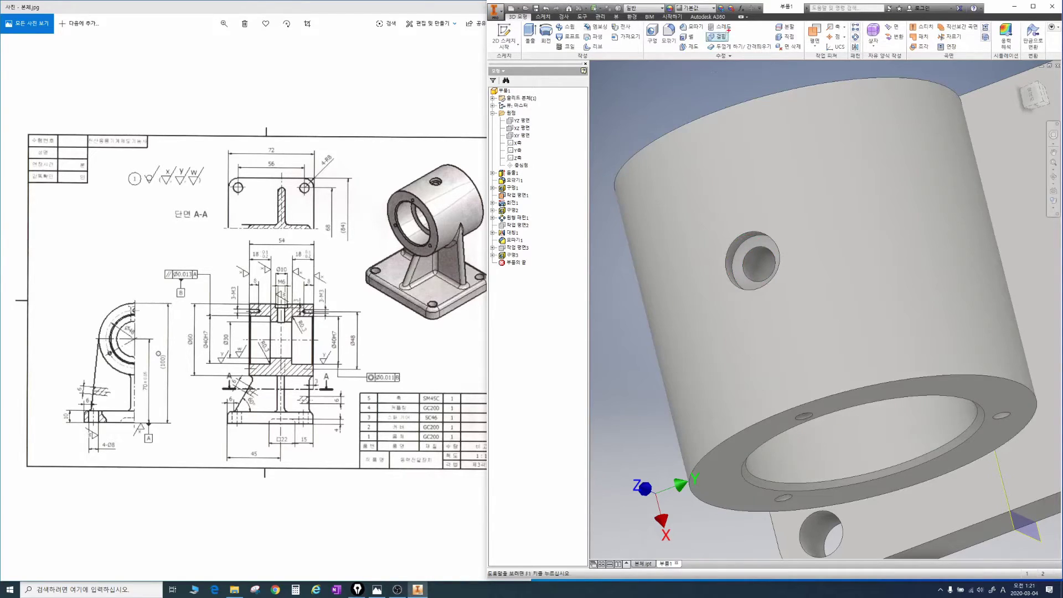
mouse_move(736, 21)
left_mouse_down()
mouse_move(773, 121)
mouse_move(748, 250)
left_mouse_up()
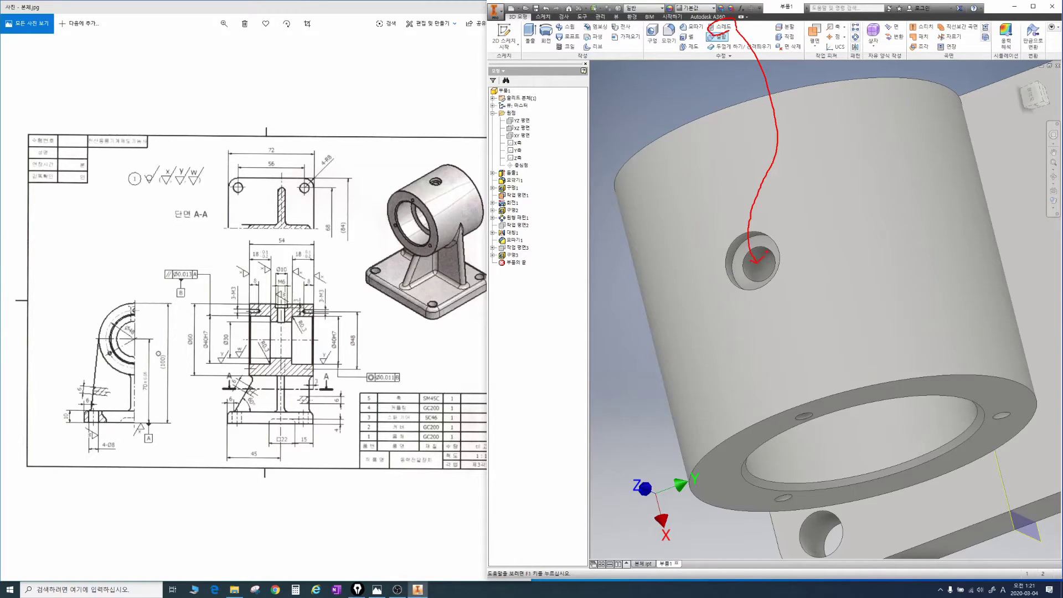
left_click_drag(736, 254, 694, 263)
left_click_drag(682, 259, 668, 257)
key("Escape")
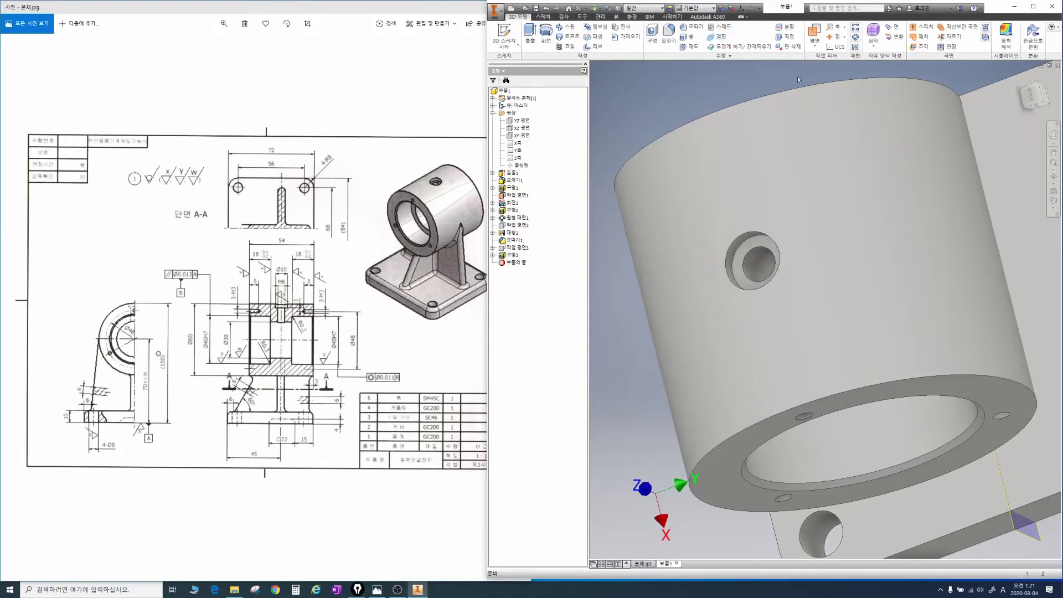
scroll(785, 145, "down", 5)
key("F4")
mouse_move(786, 145)
left_mouse_down()
mouse_move(818, 189)
mouse_move(802, 194)
mouse_move(810, 216)
left_mouse_up()
left_click_drag(880, 189, 812, 224)
key("Escape")
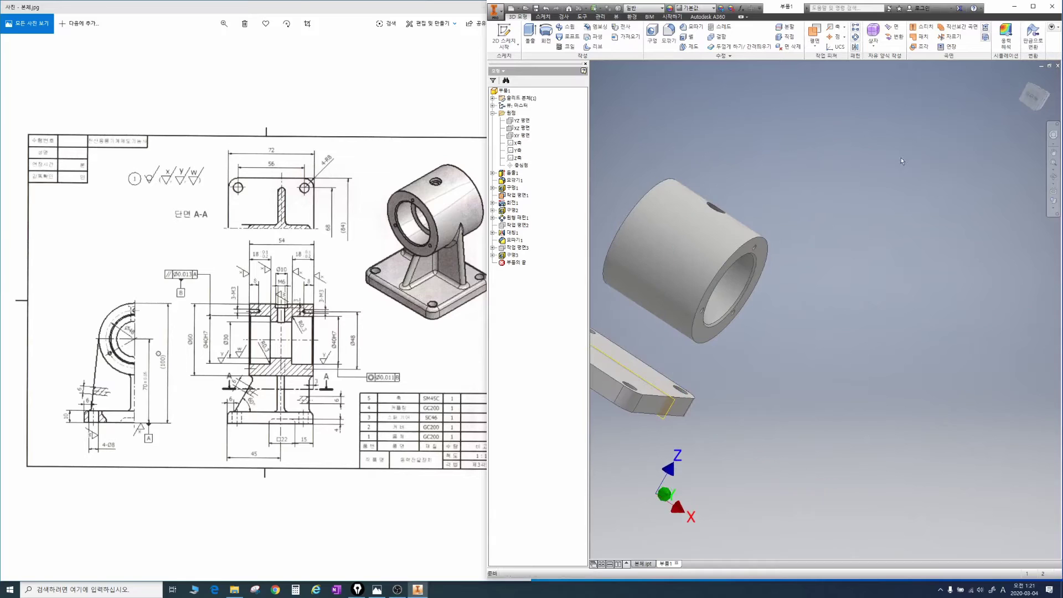
key("F6")
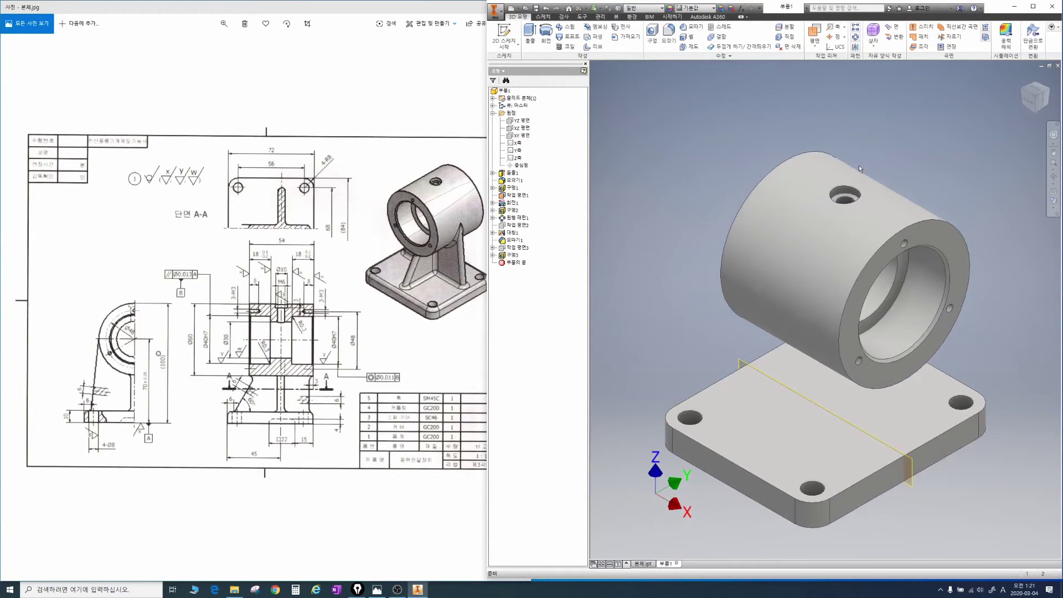
left_click_drag(401, 271, 447, 274)
key("Escape")
Compare the model's front and side views with the support web and rib profiles in the drawing.
left_click(1028, 103)
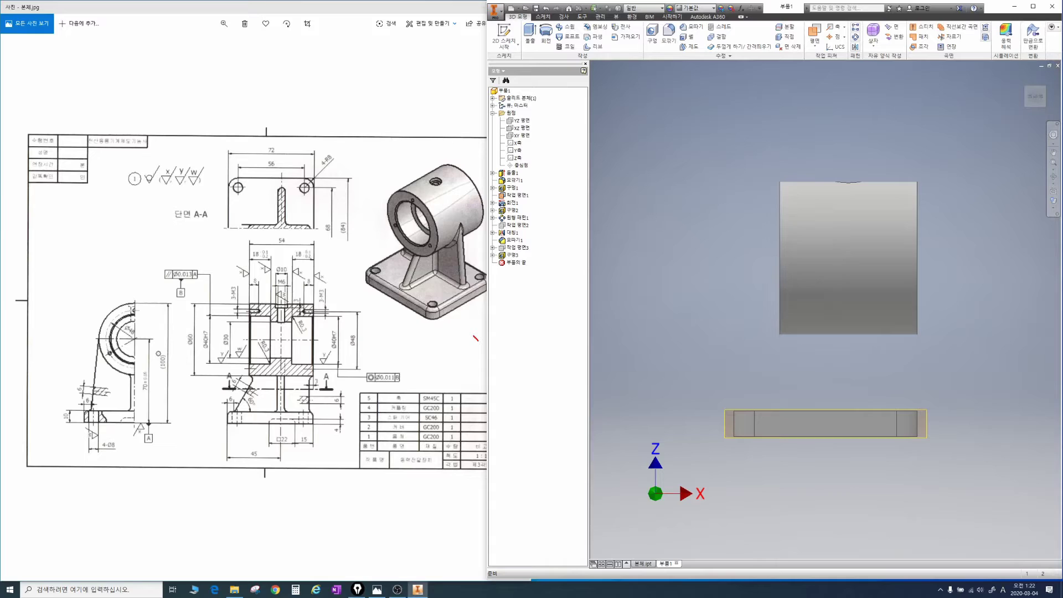
key("Escape")
mouse_move(256, 368)
left_mouse_down()
mouse_move(239, 413)
mouse_move(271, 413)
mouse_move(267, 366)
mouse_move(323, 370)
left_mouse_up()
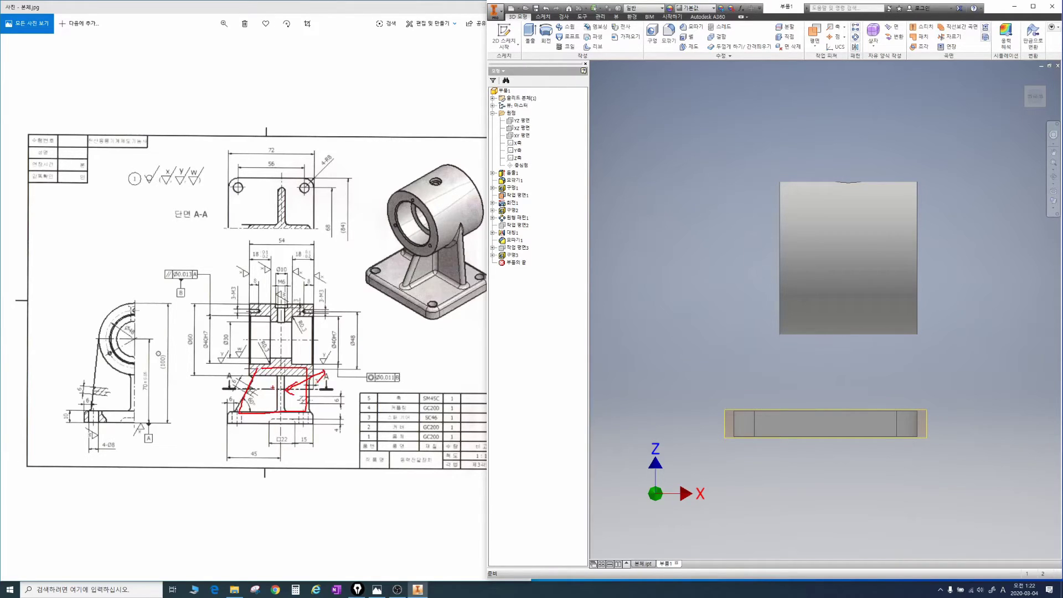
left_click_drag(93, 391, 114, 398)
key("Escape")
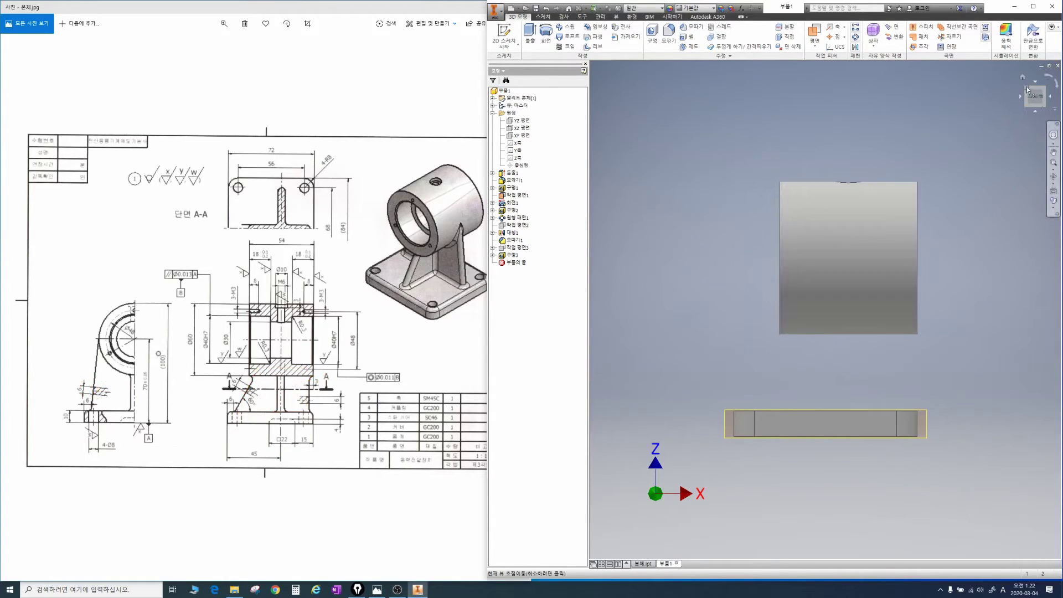
left_click(1022, 78)
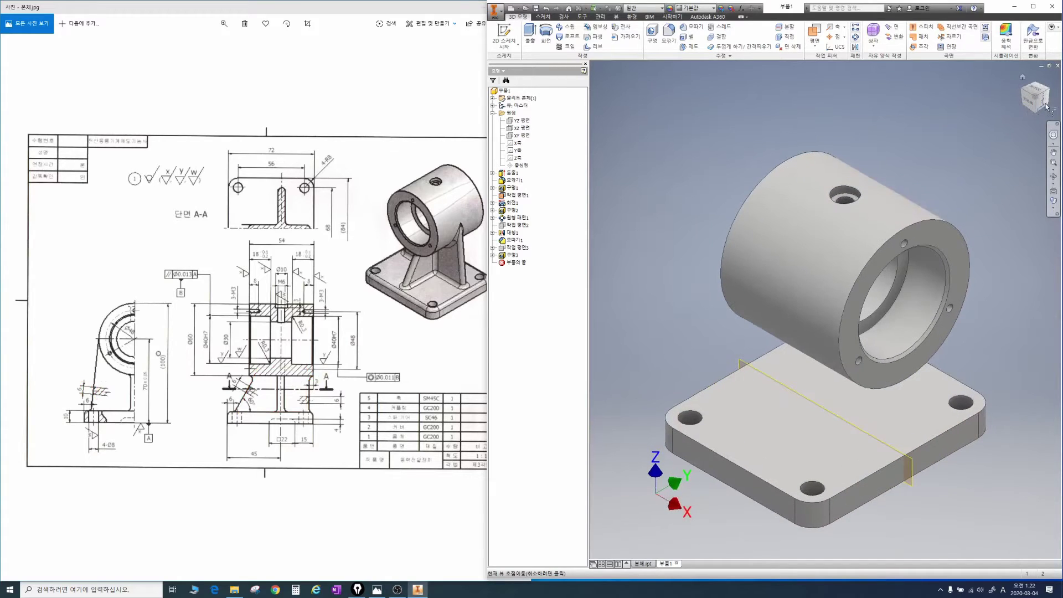
left_click(1043, 102)
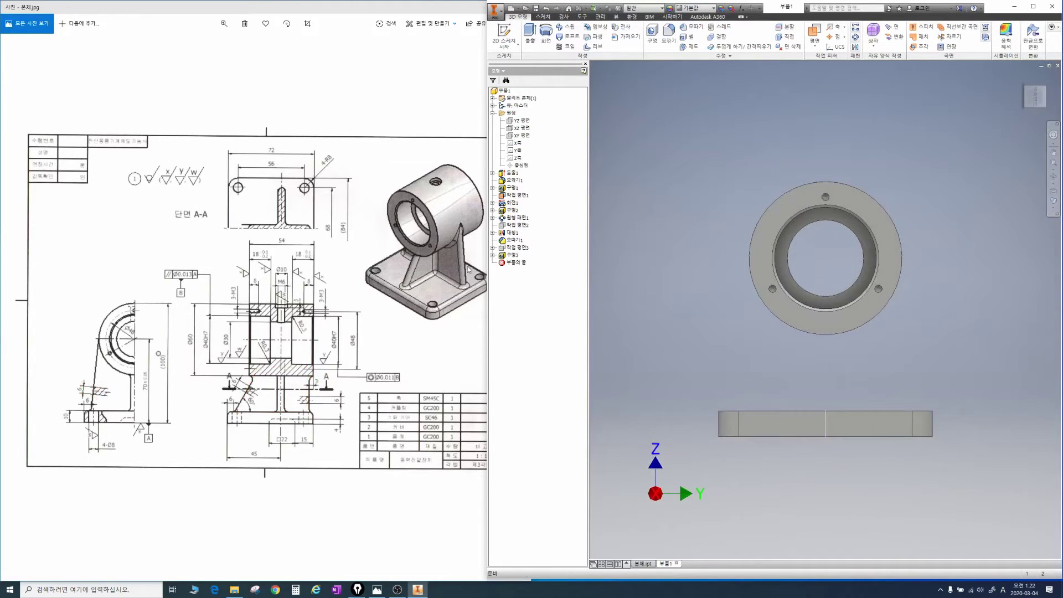
left_click_drag(131, 376, 133, 312)
mouse_move(133, 423)
left_mouse_down()
mouse_move(83, 421)
mouse_move(103, 354)
left_mouse_up()
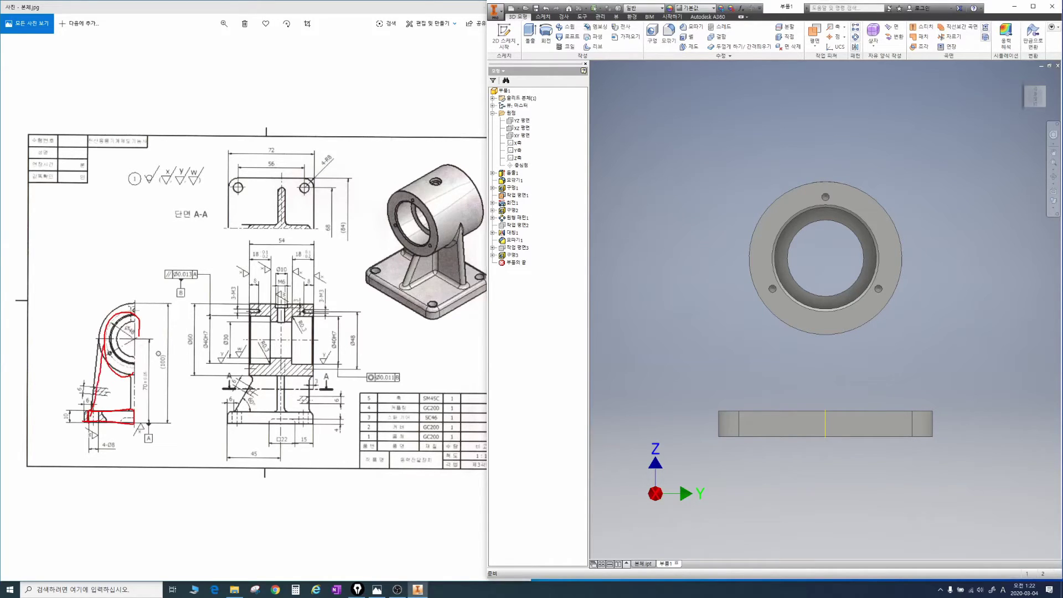
mouse_move(164, 341)
left_mouse_down()
mouse_move(181, 408)
mouse_move(107, 410)
mouse_move(105, 353)
mouse_move(145, 375)
mouse_move(175, 345)
left_mouse_up()
left_click_drag(157, 383, 186, 362)
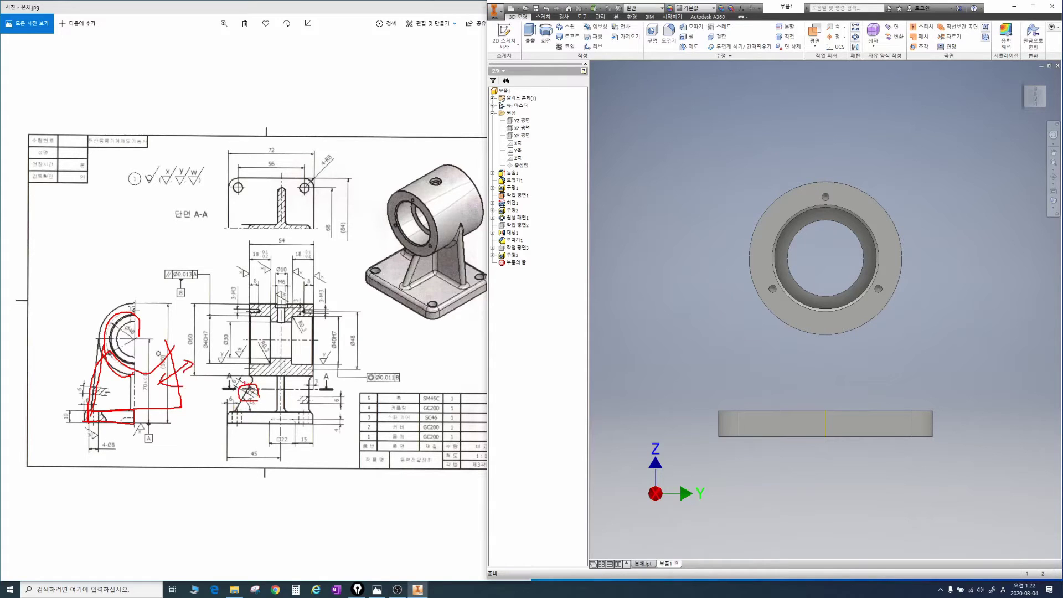
key("Escape")
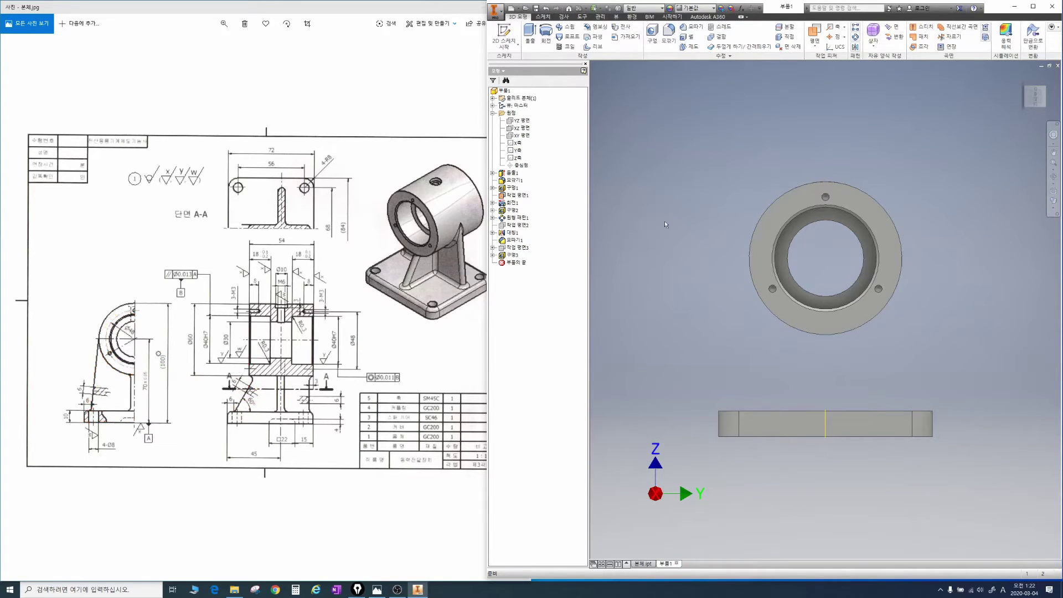
Start a sketch on the work plane through the middle of the base plate, slice the view there and project the cut edges.
key("F6")
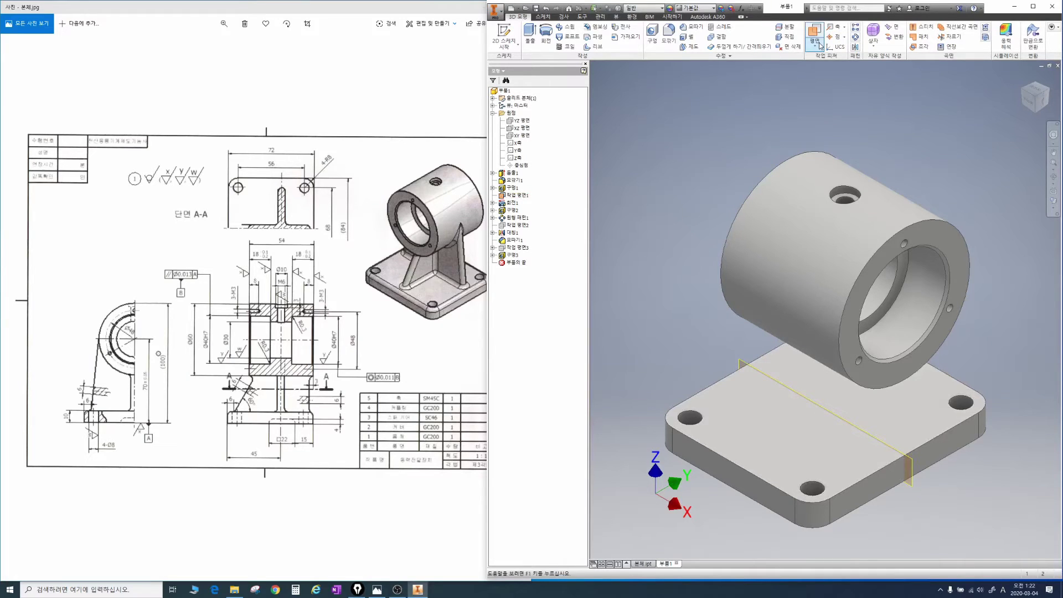
left_click(522, 196)
key("s")
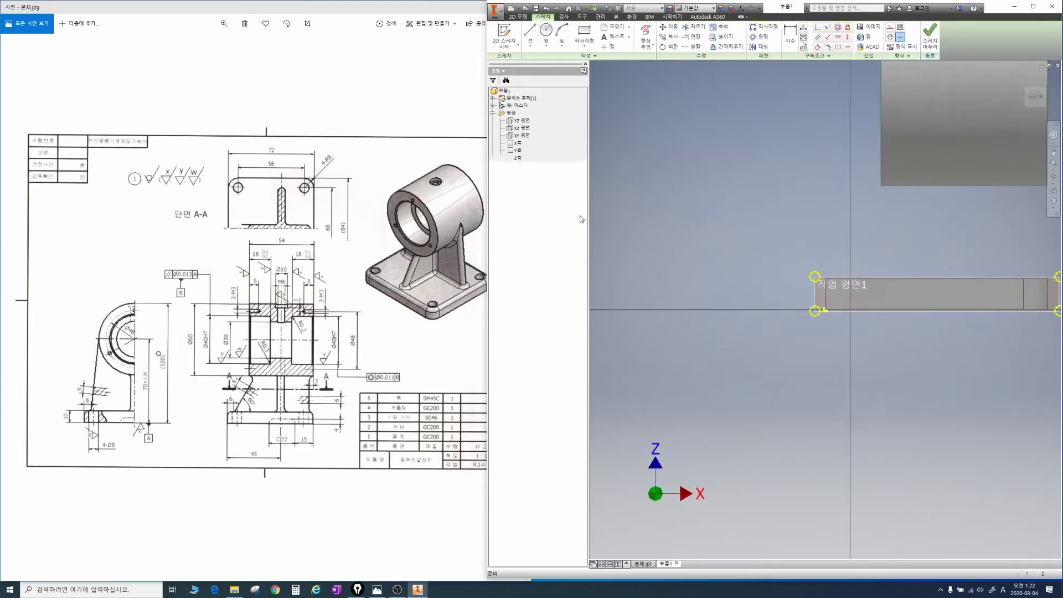
key("F7")
mouse_move(901, 204)
middle_mouse_down()
mouse_move(764, 291)
mouse_move(757, 319)
middle_mouse_up()
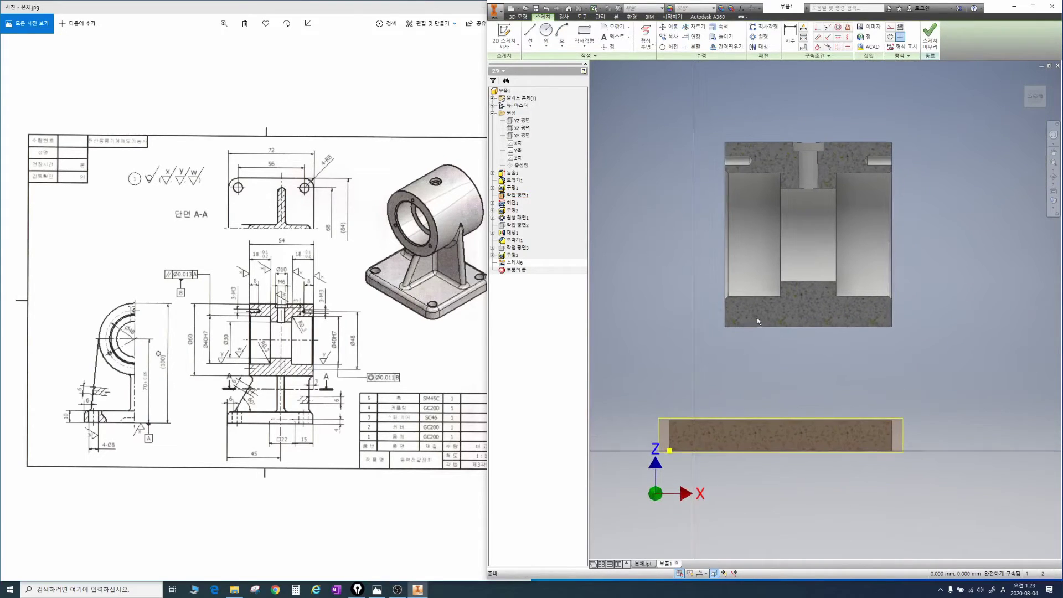
left_click(646, 48)
left_click(638, 74)
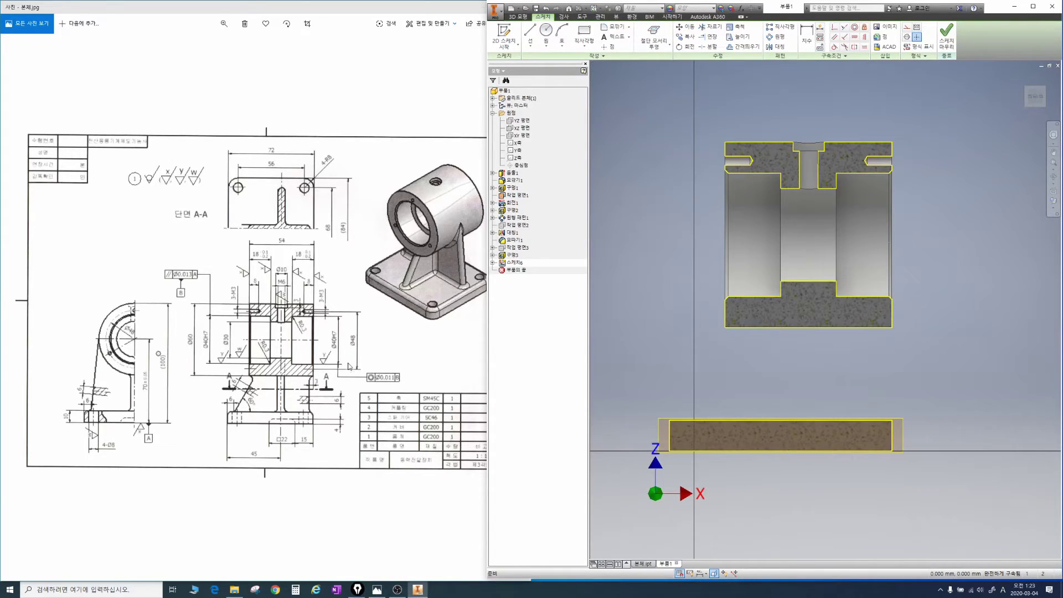
mouse_move(325, 430)
left_mouse_down()
mouse_move(244, 439)
mouse_move(334, 308)
mouse_move(347, 407)
left_mouse_up()
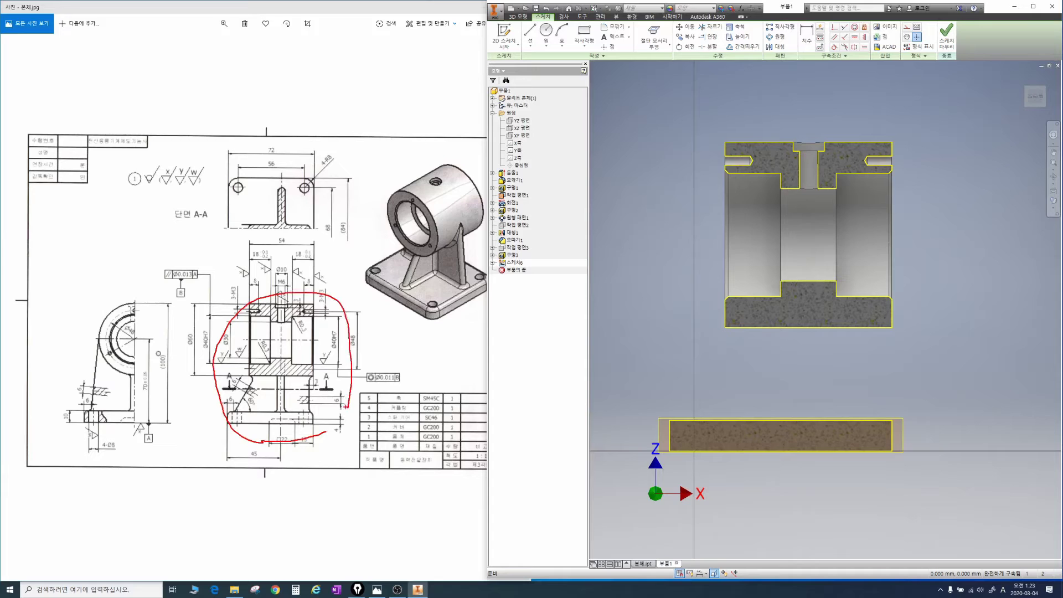
left_click_drag(239, 413, 259, 376)
key("Escape")
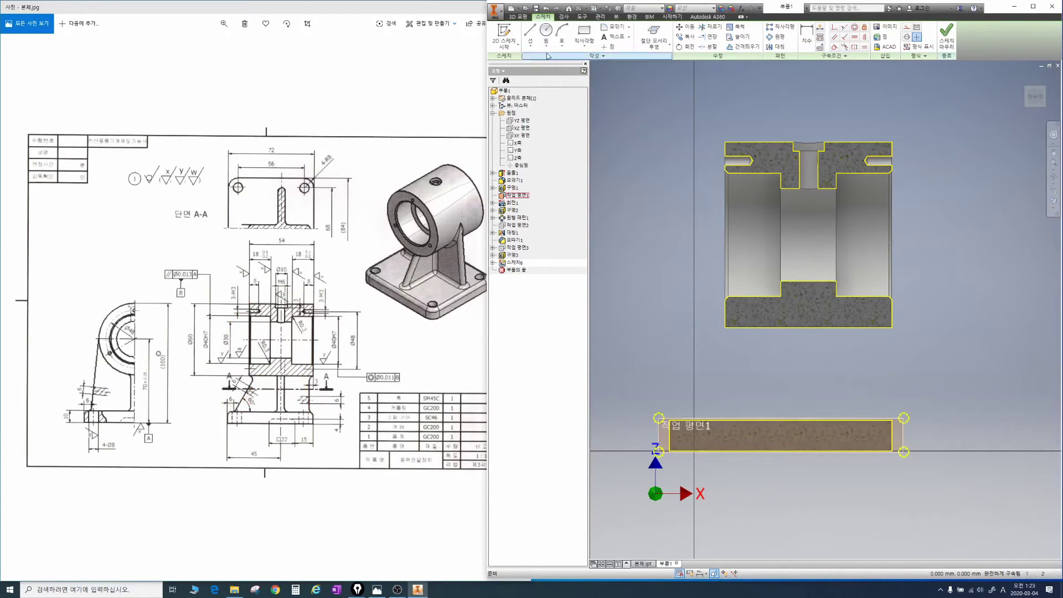
Sketch the web outline: a slanted line from the base plate's top edge into the boss's lower wall, a horizontal line, and a vertical line back down.
left_click(530, 34)
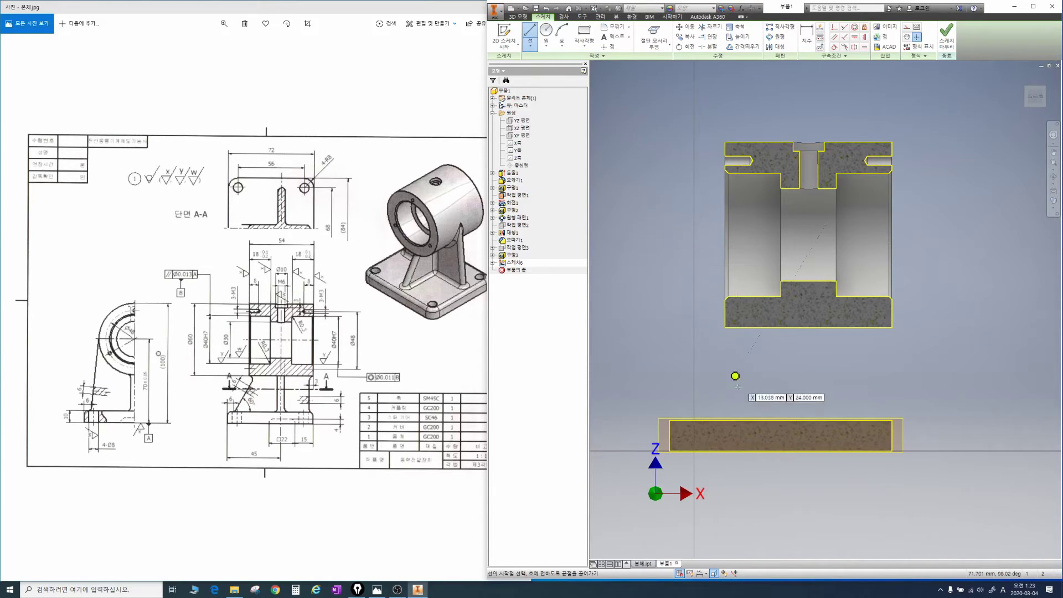
left_click(692, 419)
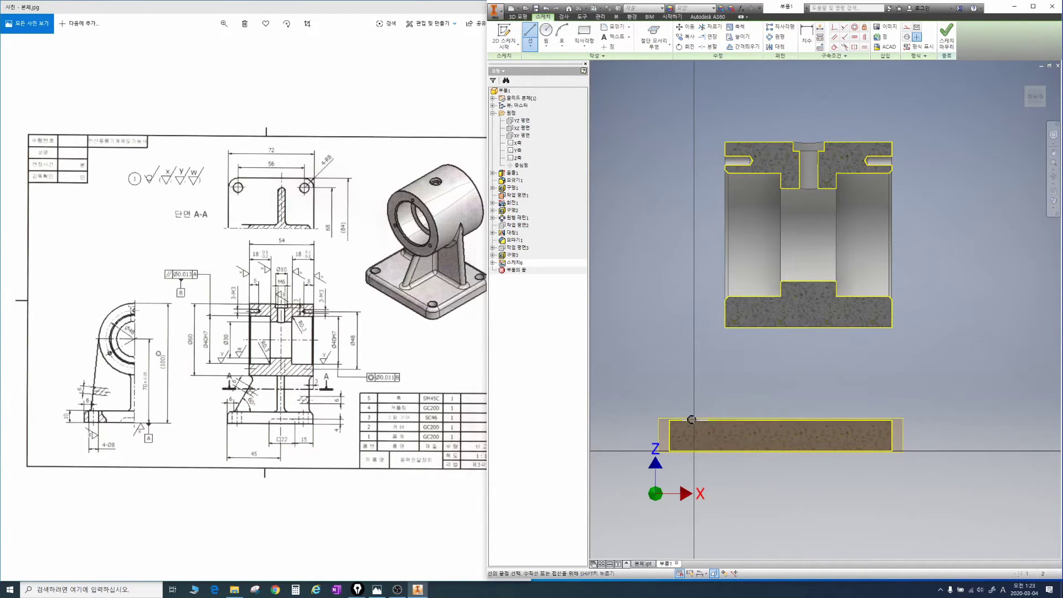
left_click(744, 313)
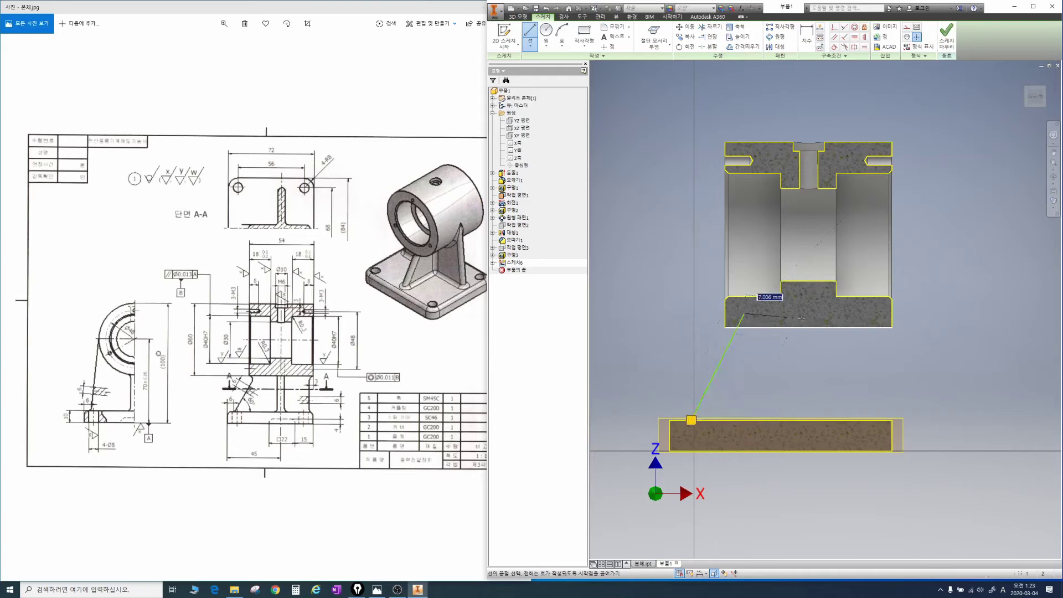
left_click(879, 313)
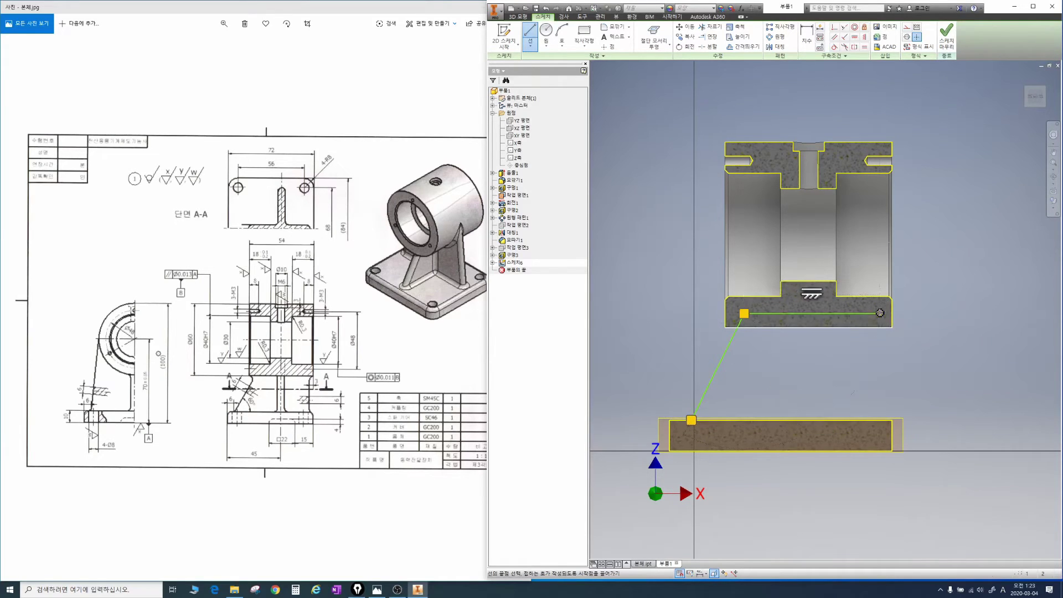
double_click(879, 420)
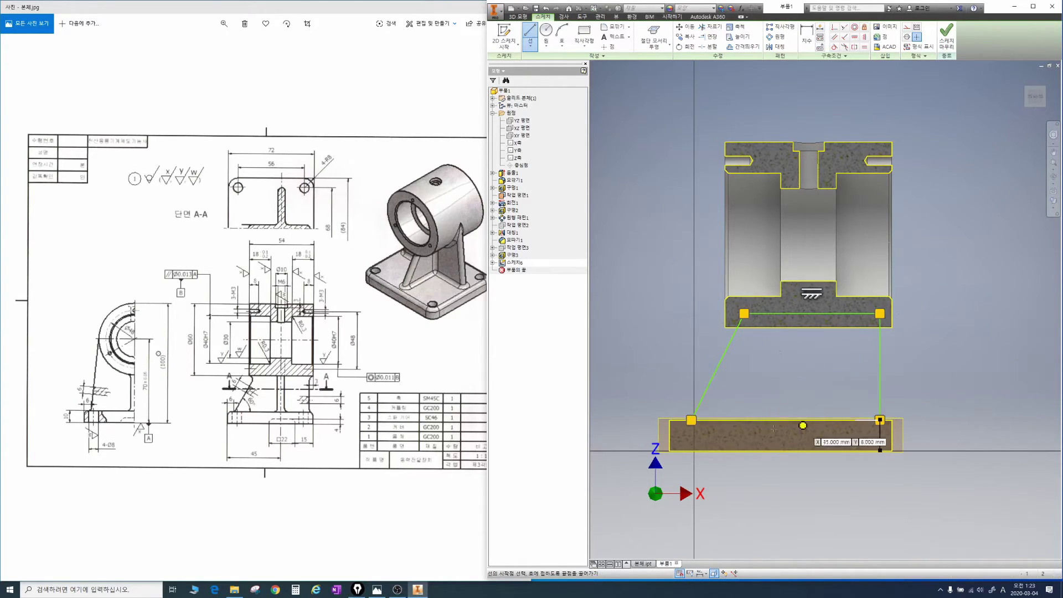
Close the web outline with a line along the base plate's top edge between the slanted and vertical lines.
key("Escape")
key("l")
left_click(692, 418)
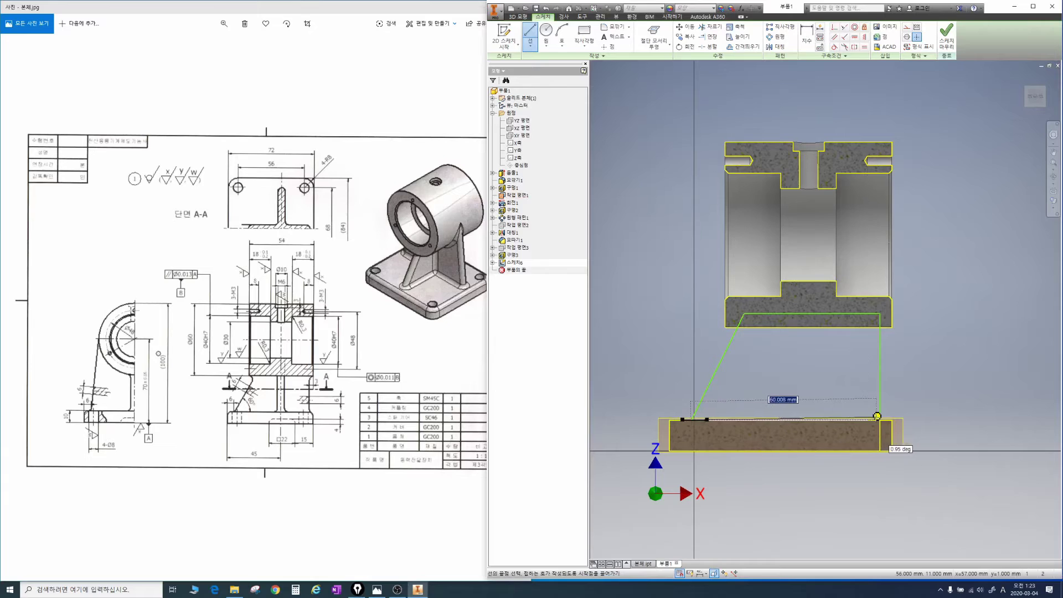
key("Escape")
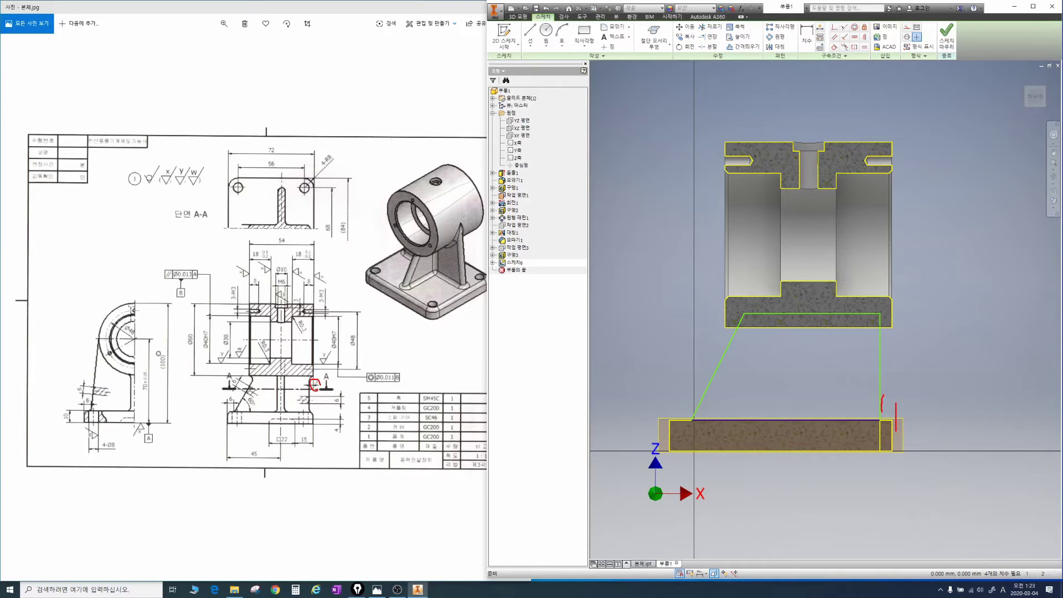
left_click_drag(895, 378, 872, 404)
key("Escape")
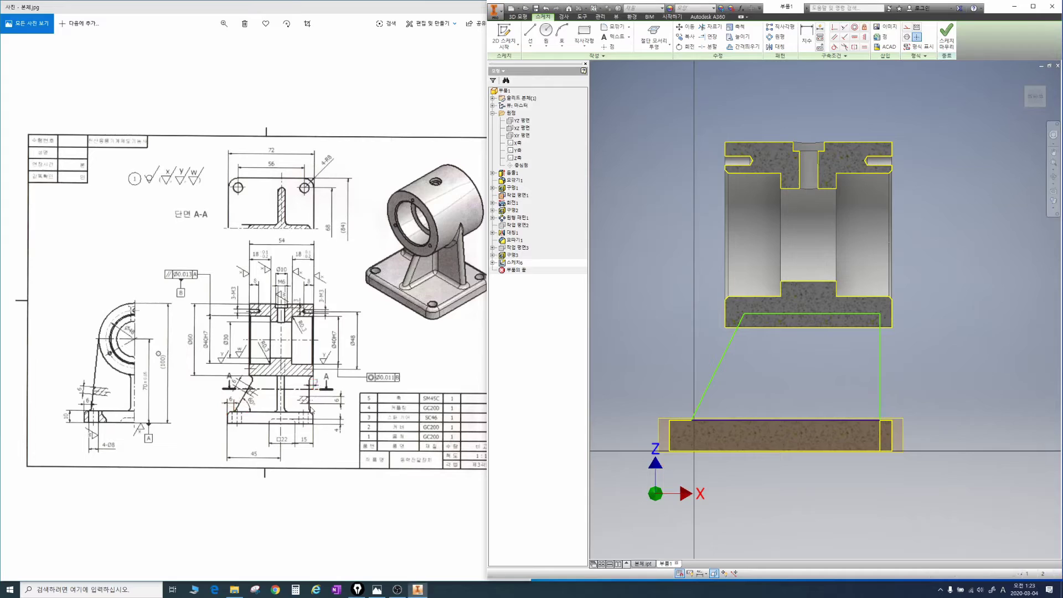
Dimension the foot of the slanted line 6 mm from the base plate's nearer end edge.
key("d")
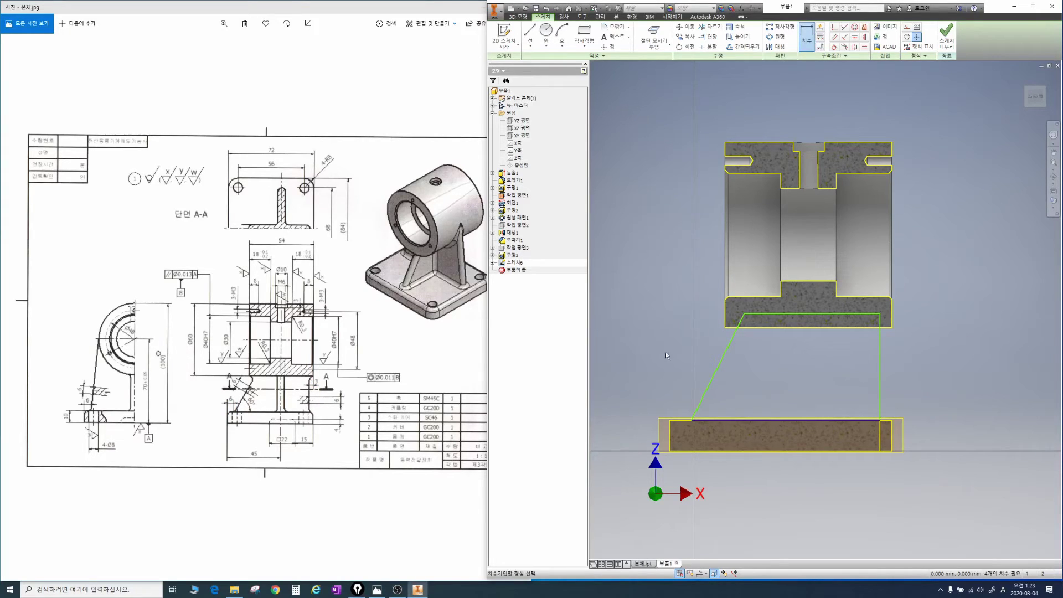
left_click(670, 432)
left_click(690, 421)
left_click(646, 374)
type("6")
key("Return")
Try to dimension the web's vertical line 6 mm from the base plate's nearer end edge.
left_click(891, 436)
left_click(880, 373)
left_click(925, 374)
key("Escape")
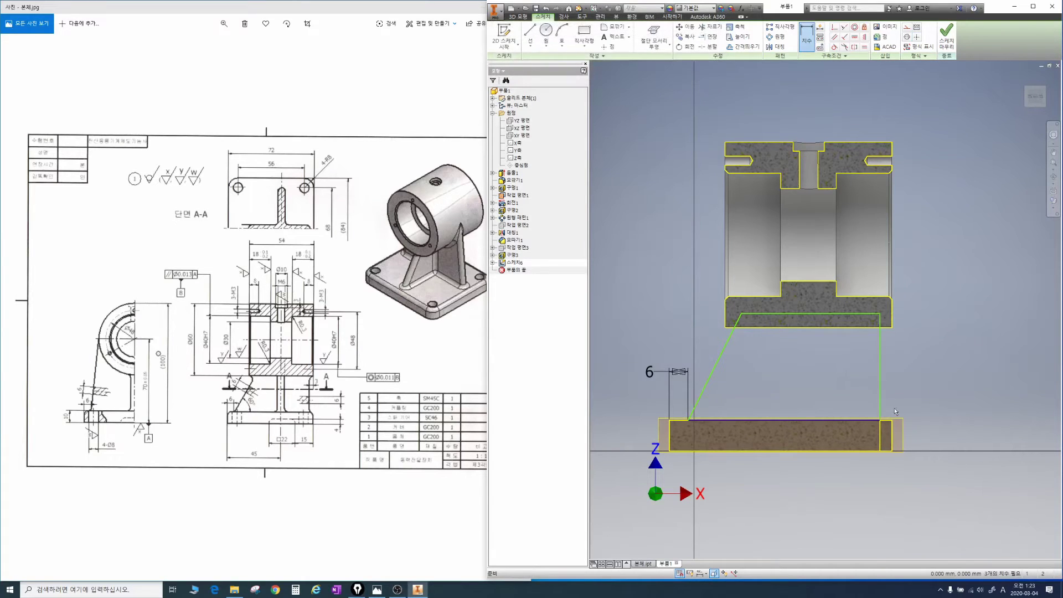
scroll(894, 407, "up", 3)
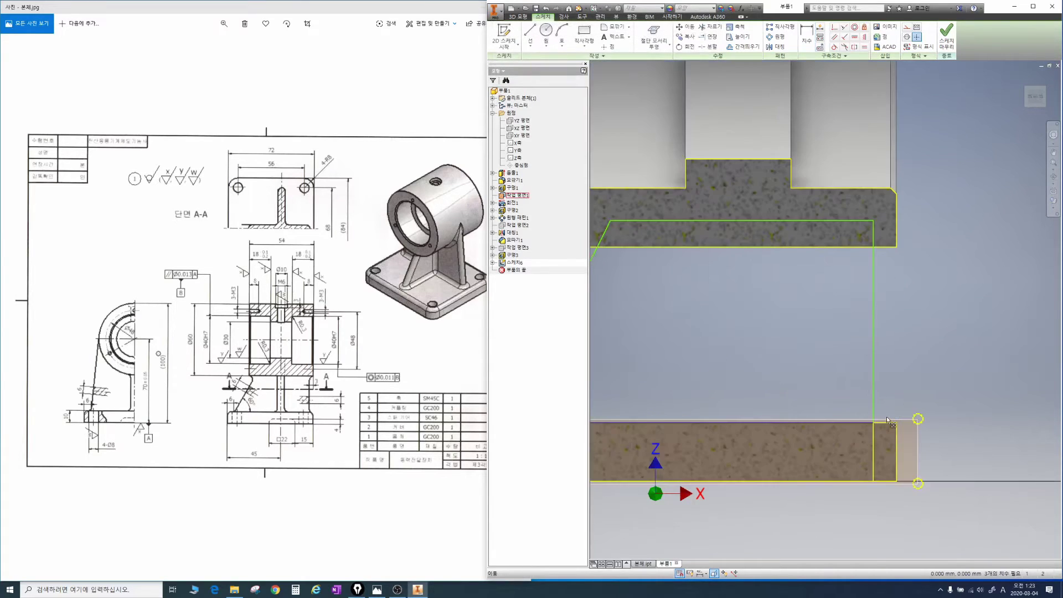
key("d")
left_click(898, 444)
left_click(922, 359)
key("Escape")
key("Escape")
left_click_drag(846, 432, 808, 403)
key("d")
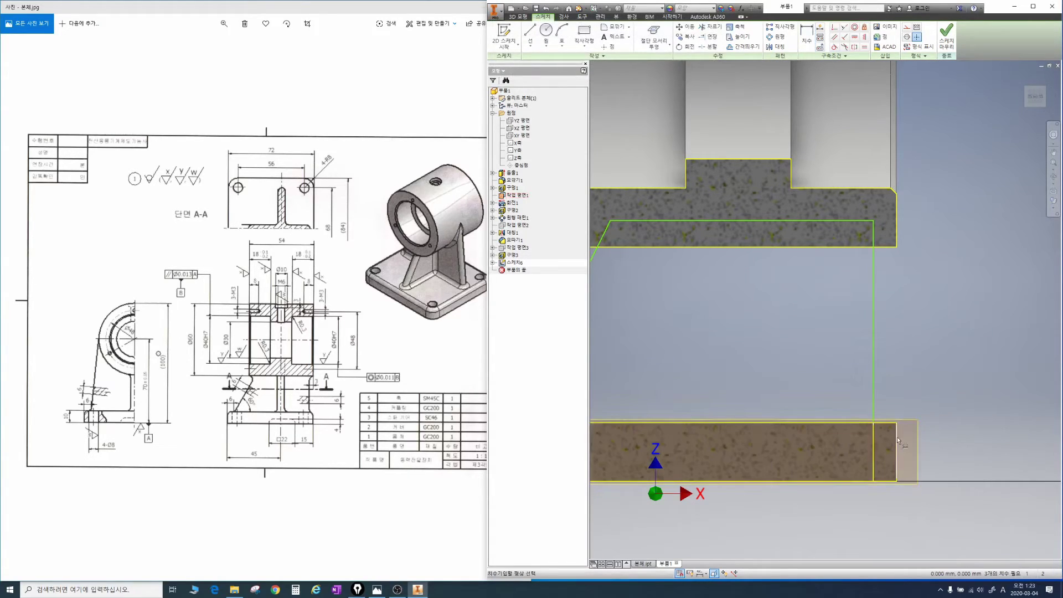
left_click(896, 440)
left_click(873, 366)
left_click(931, 346)
type("6")
key("Return")
scroll(875, 364, "down", 2)
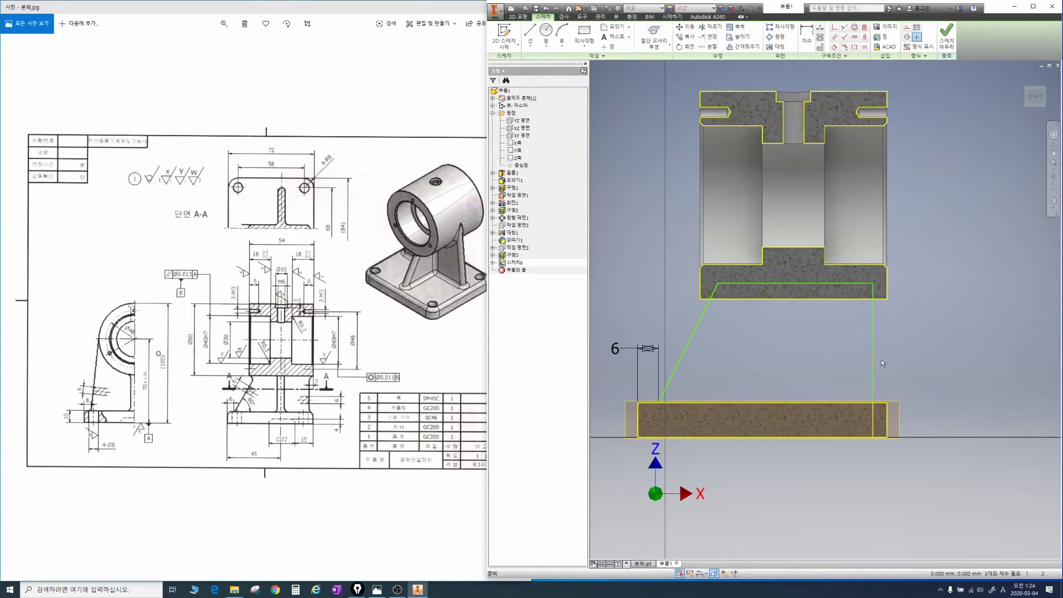
Replace the vertical line with one slightly closer to the plate's end, from inside the boss wall down to the base plate's top edge.
left_click(874, 349)
key("Delete")
key("l")
left_click(879, 284)
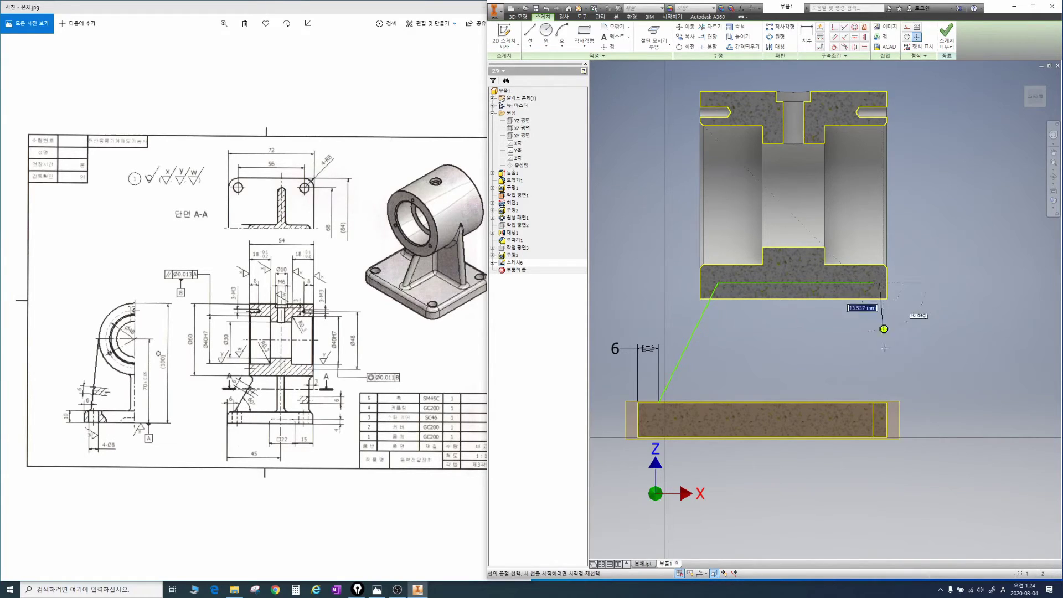
left_click(879, 401)
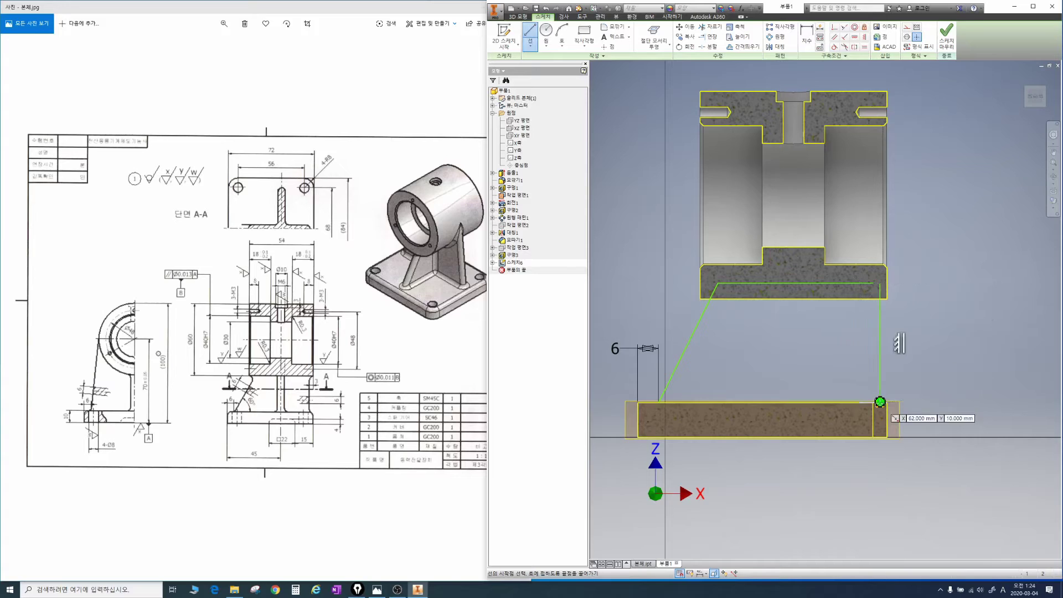
Dimension the new vertical line 3 mm from the base plate's nearer end edge.
key("d")
left_click(885, 407)
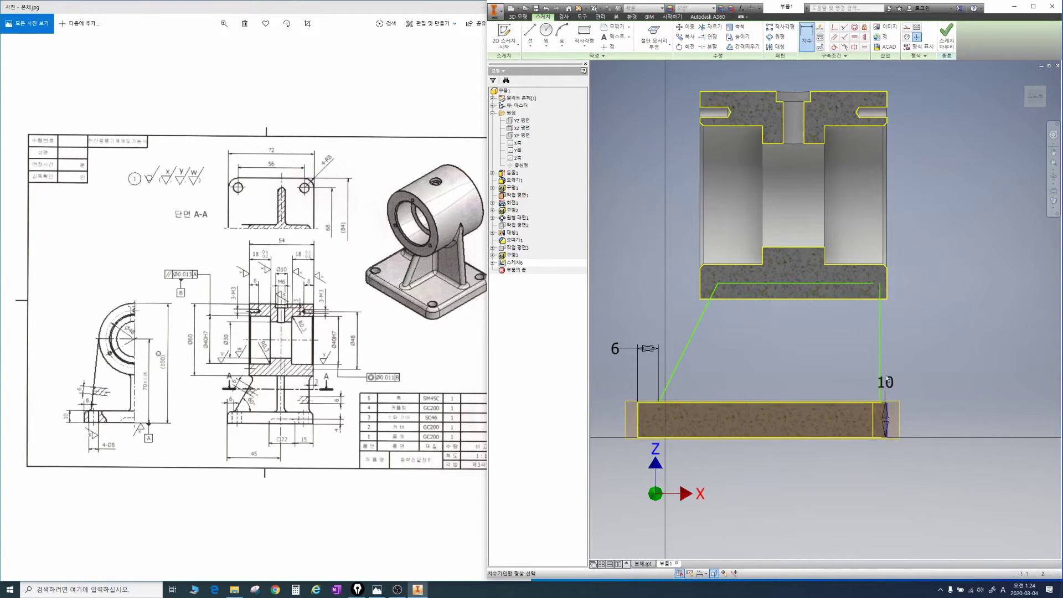
left_click(880, 376)
left_click(915, 354)
type("3")
key("Return")
Draw a horizontal line inside the boss's lower wall joining the upper ends of the vertical and slanted lines.
key("l")
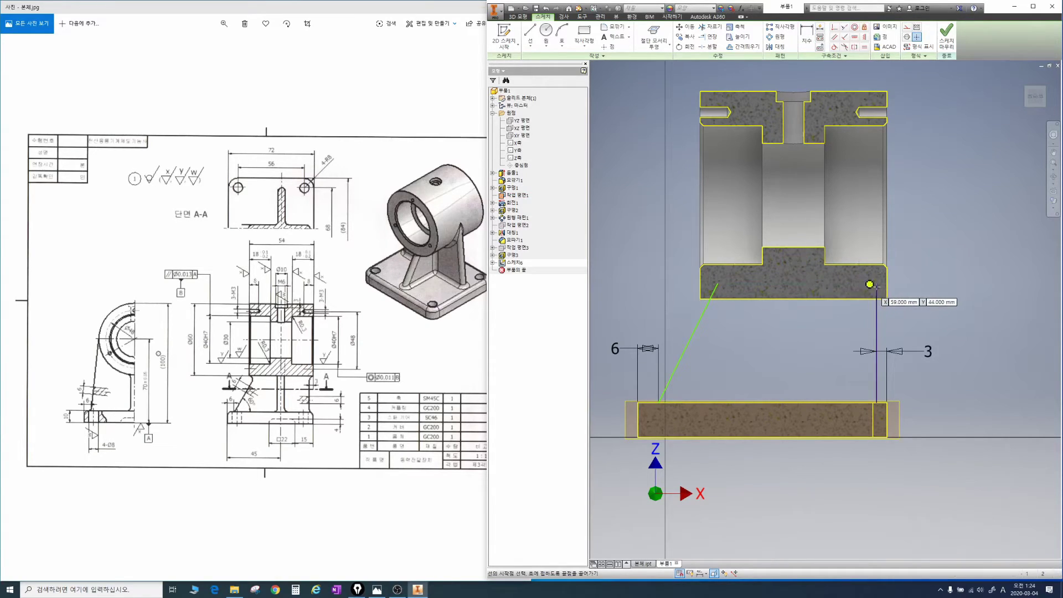
left_click(876, 282)
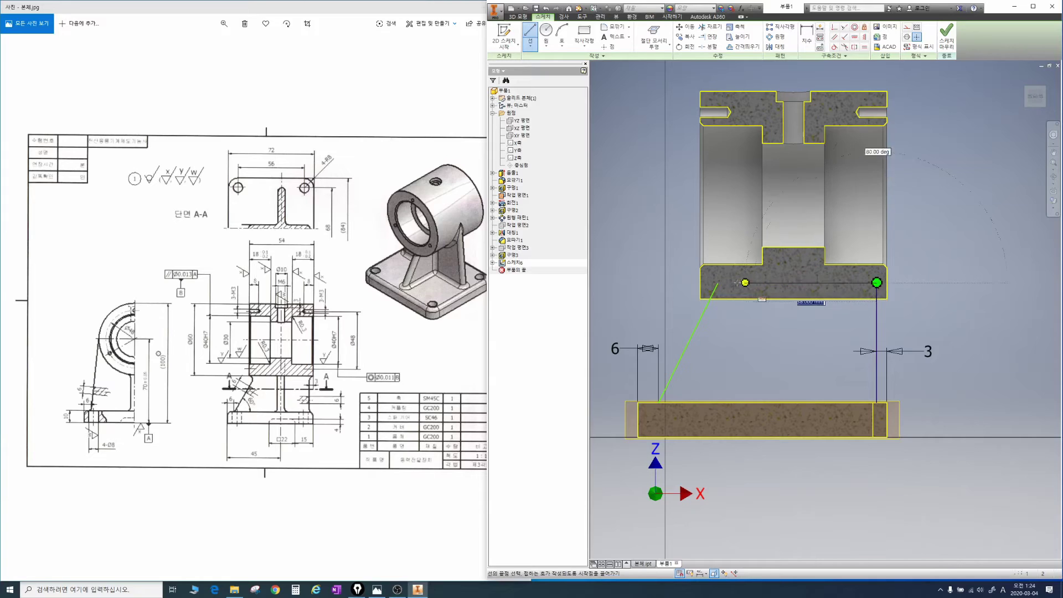
left_click(718, 283)
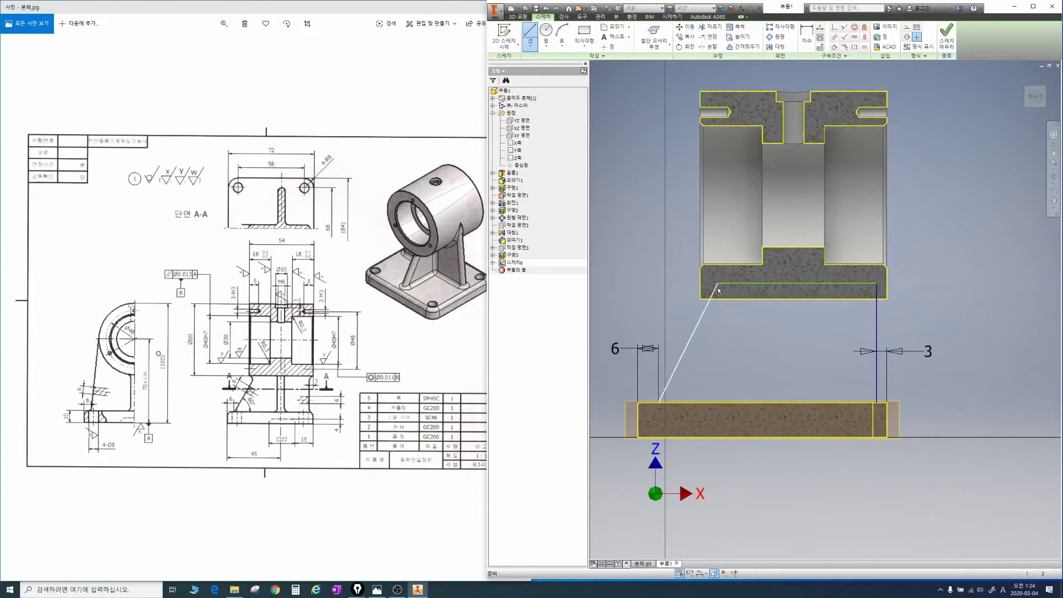
Draw a line along the boss's lower edge from the slanted line to the vertical line.
key("l")
left_click(710, 298)
left_click(876, 297)
key("Escape")
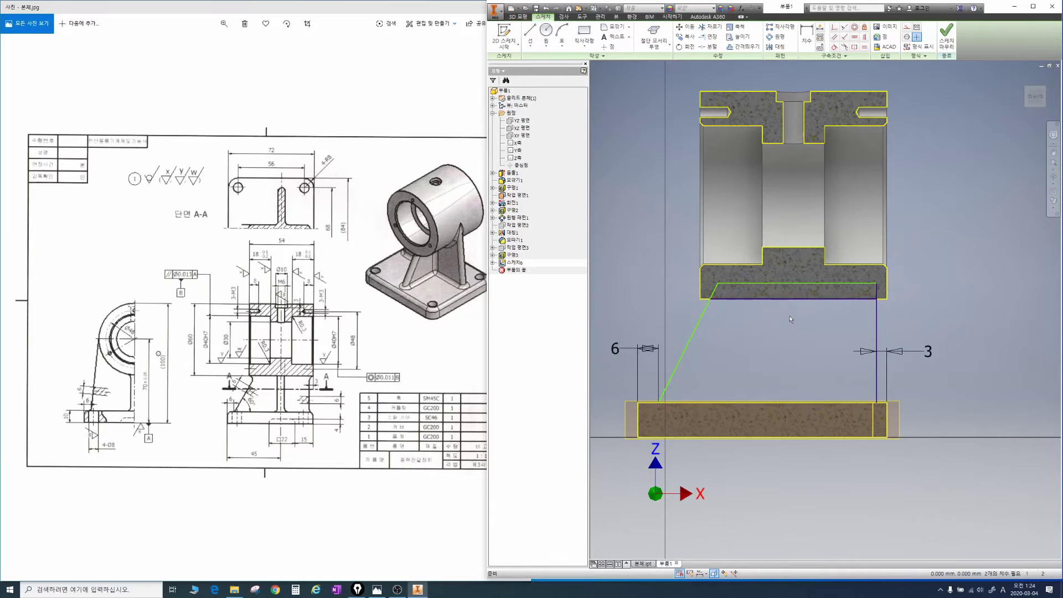
Extrude the web profile below the boss symmetrically to a thickness of 6 mm.
mouse_move(802, 300)
middle_mouse_down("shift")
mouse_move(802, 286)
mouse_move(785, 313)
middle_mouse_up("shift")
key("e")
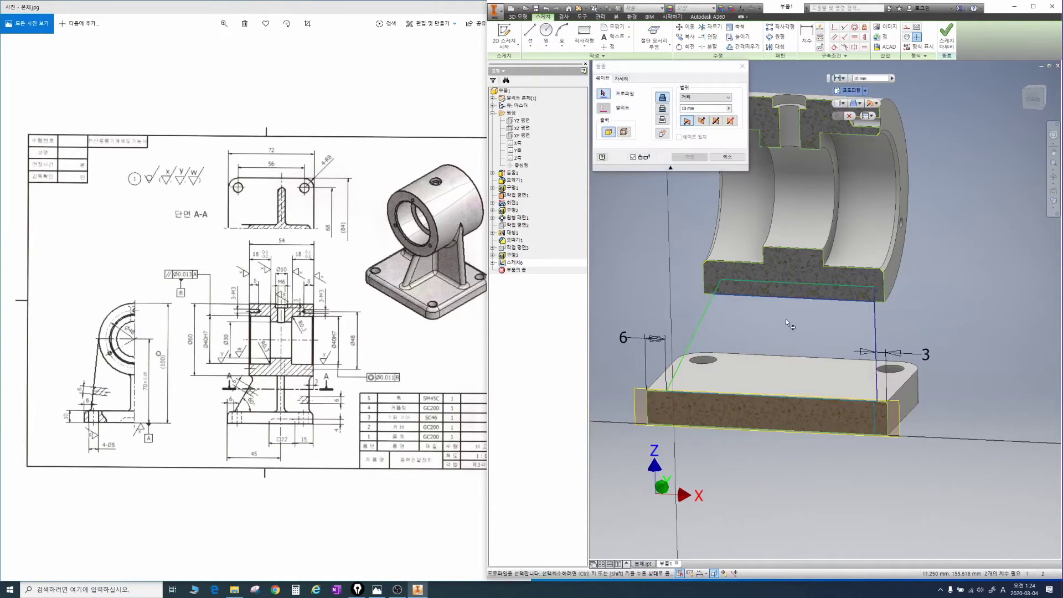
left_click(798, 317)
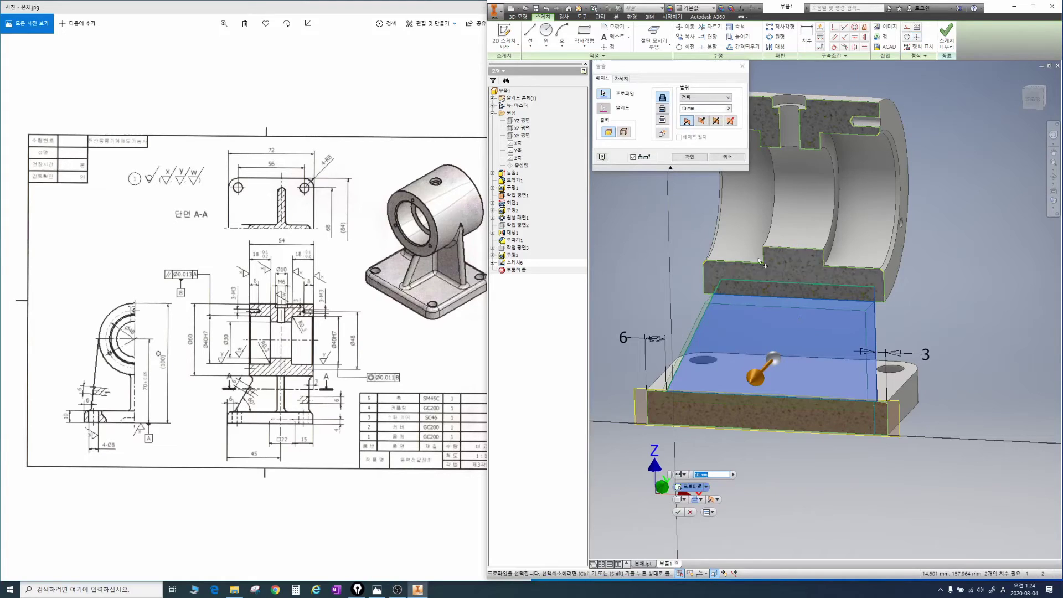
left_click(716, 121)
type("6")
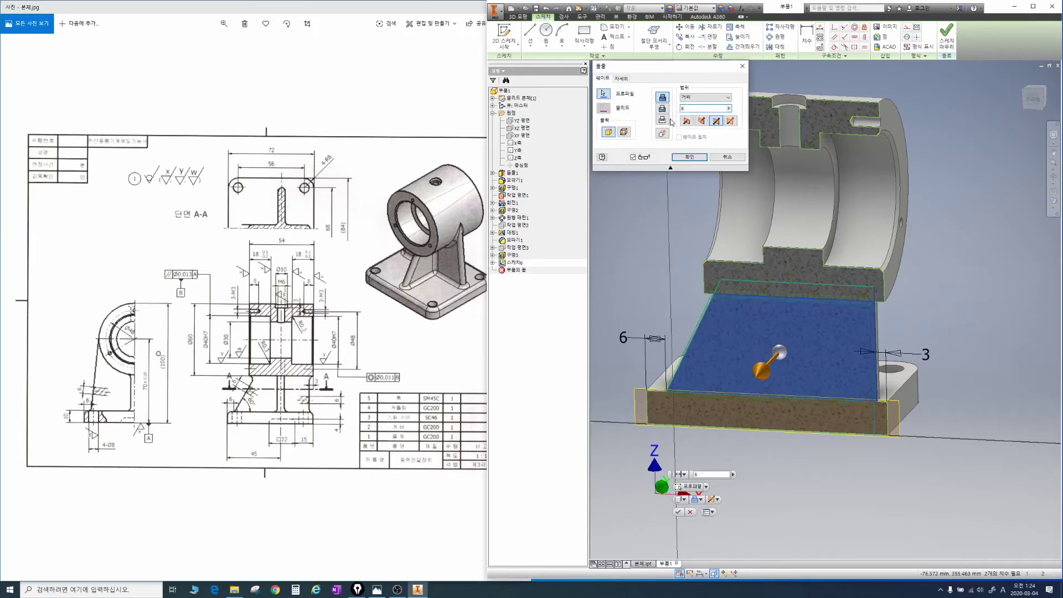
key("Return")
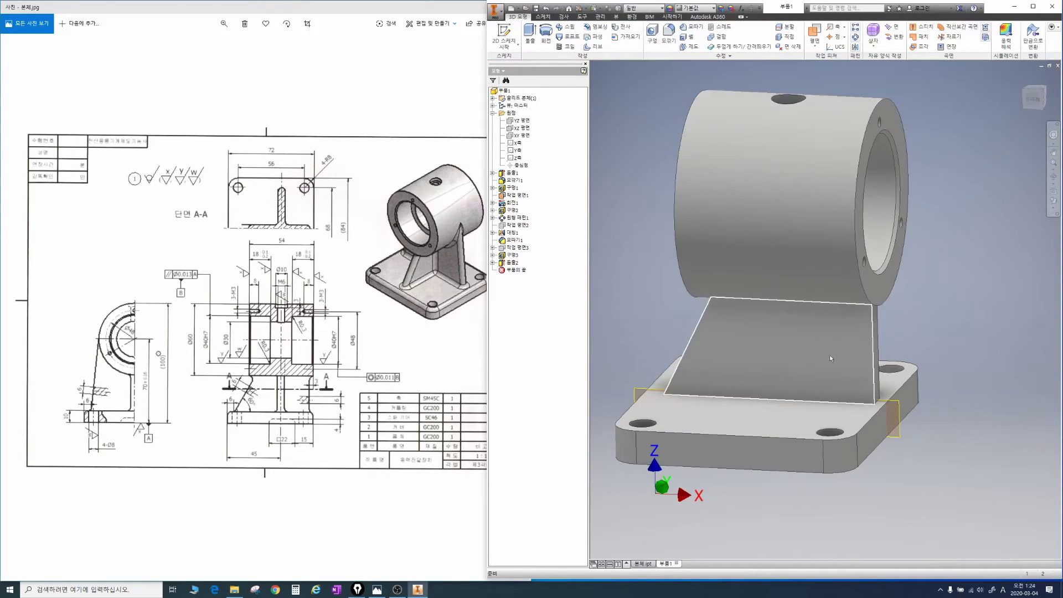
Examine up close the joint between the web's upper end and the round boss.
middle_click_drag(848, 350, 846, 255, "shift")
scroll(832, 294, "up", 5)
scroll(818, 293, "up", 5)
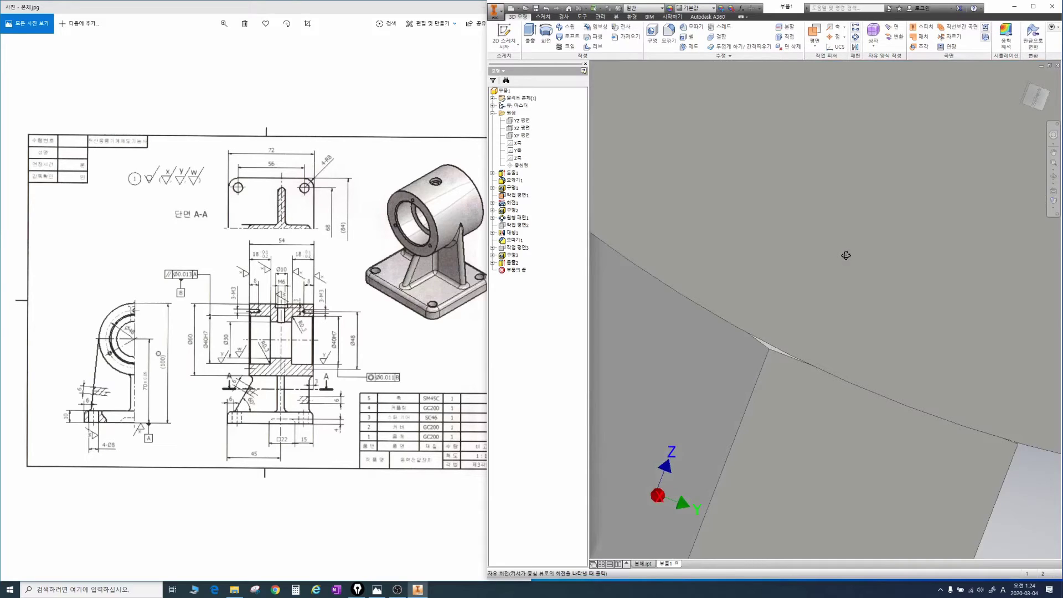
middle_click_drag(845, 255, 849, 239, "shift")
scroll(839, 264, "down", 3)
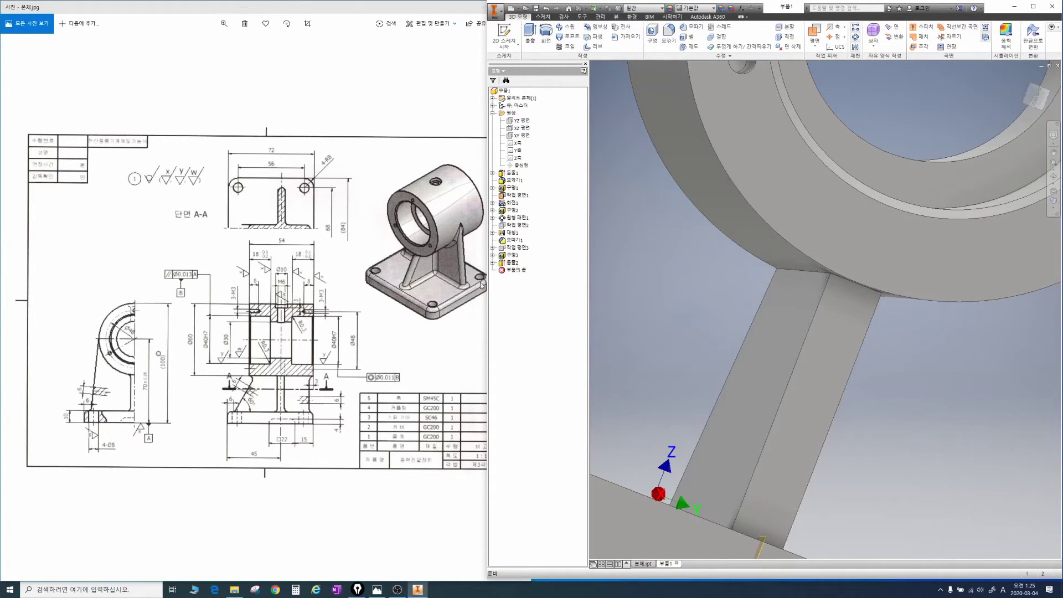
Reopen the web's sketch in a sliced view and delete the line along the boss's lower edge.
left_click(492, 262)
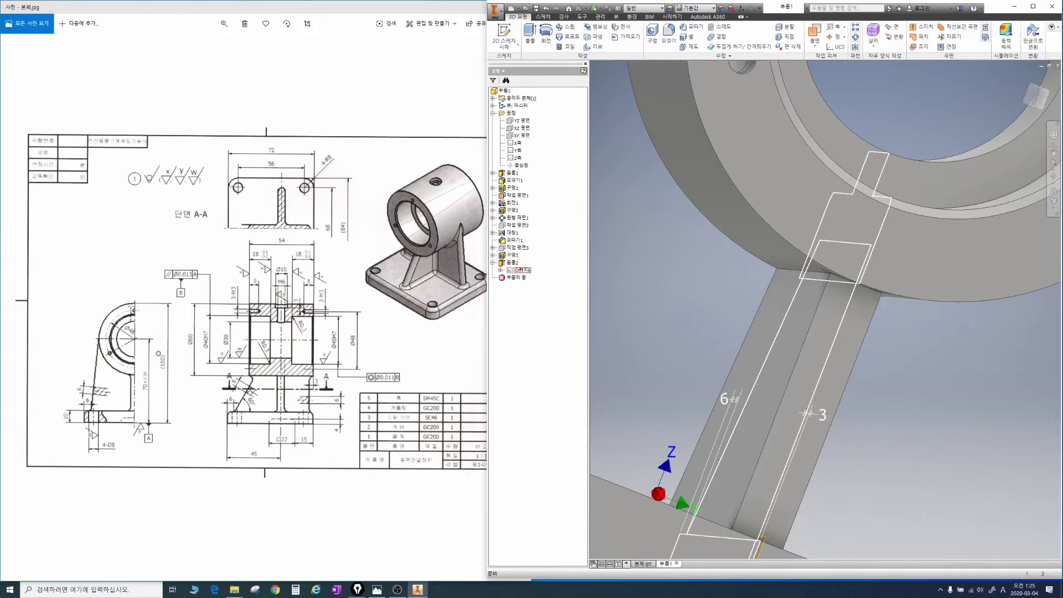
double_click(523, 271)
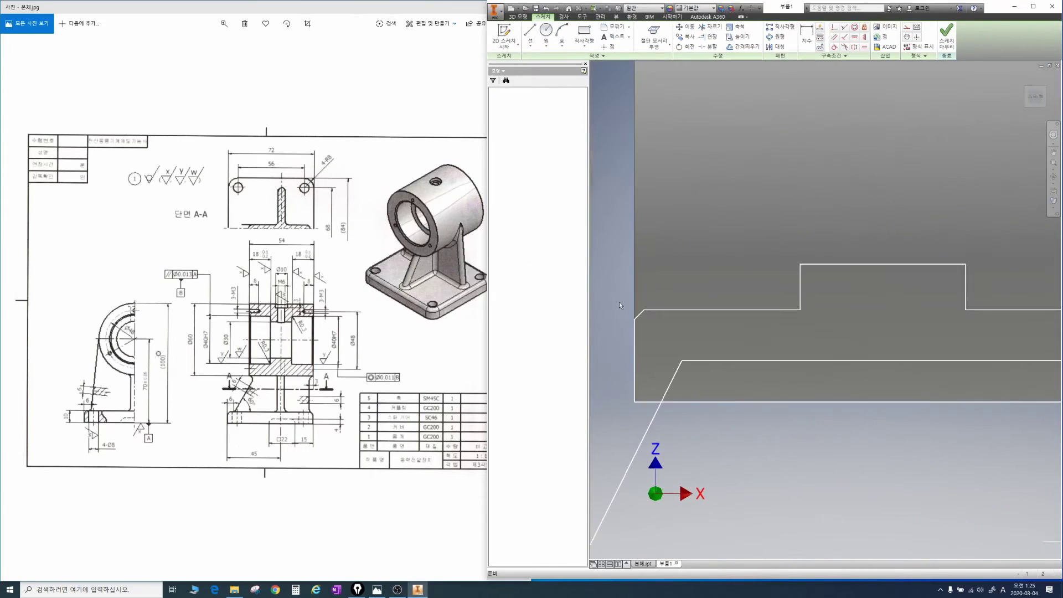
key("F7")
scroll(790, 347, "up", 3)
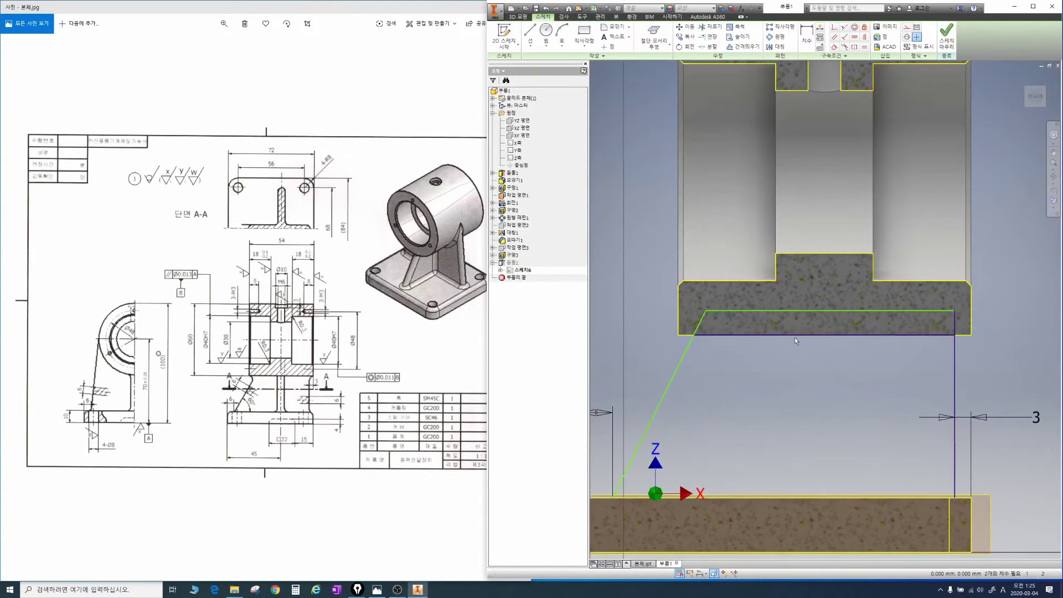
left_click(796, 334)
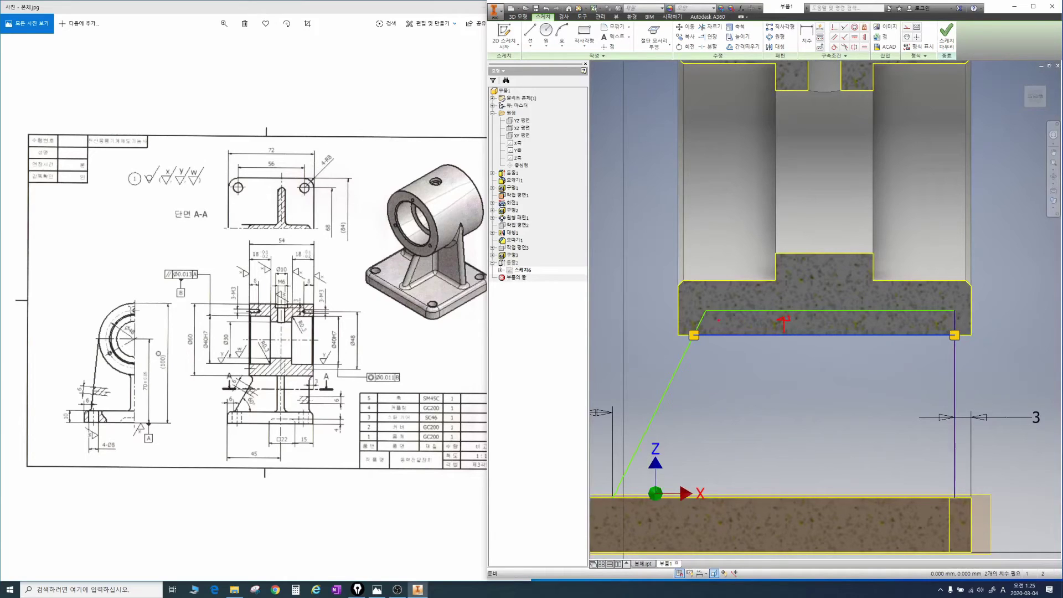
left_click_drag(725, 299, 952, 295)
key("Escape")
left_click(777, 334)
key("Delete")
Finish the sketch and check how the web meets the underside of the boss.
key("F4")
middle_click_drag(781, 339, 782, 314)
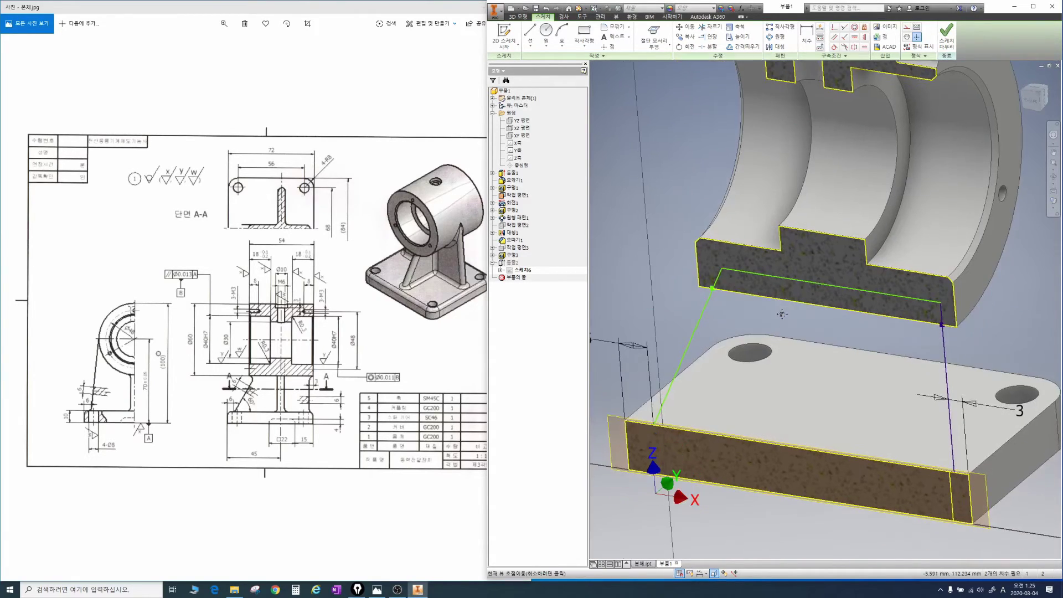
key("e")
key("e")
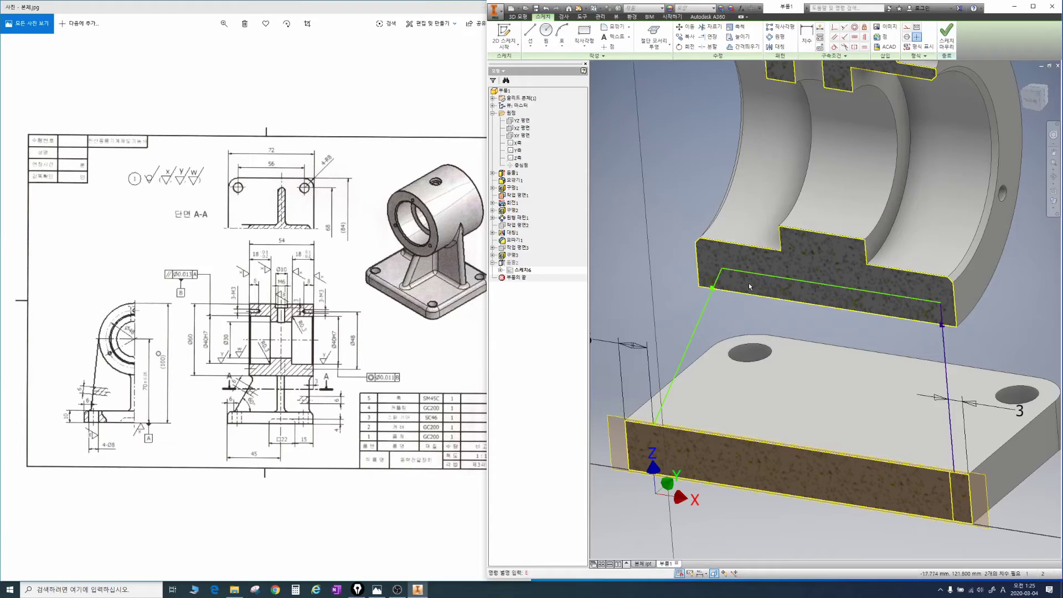
left_click(945, 38)
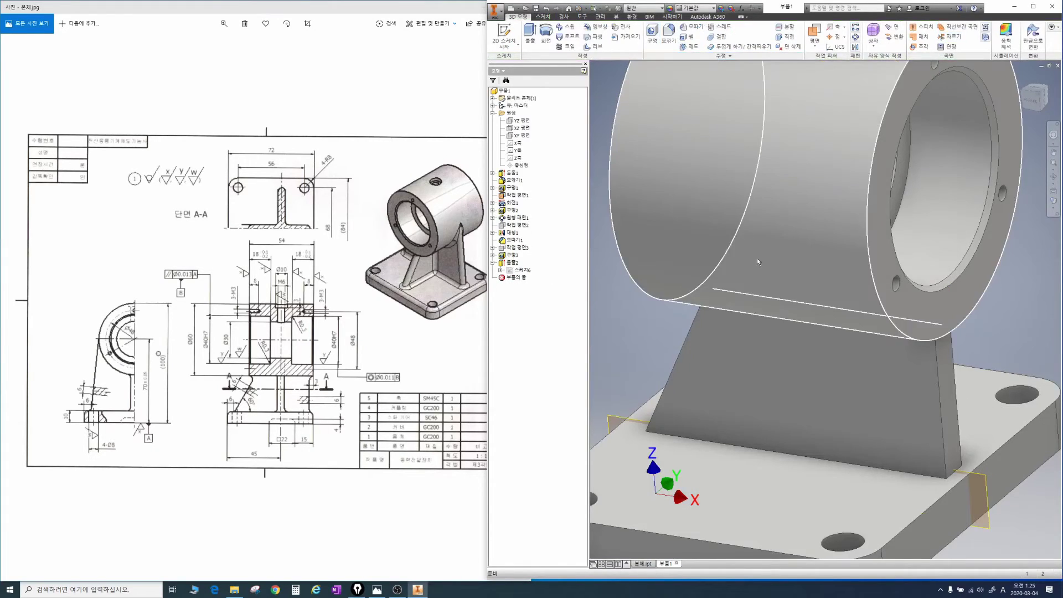
scroll(786, 330, "up", 5)
scroll(788, 330, "down", 6)
key("F4")
left_click_drag(834, 326, 839, 313)
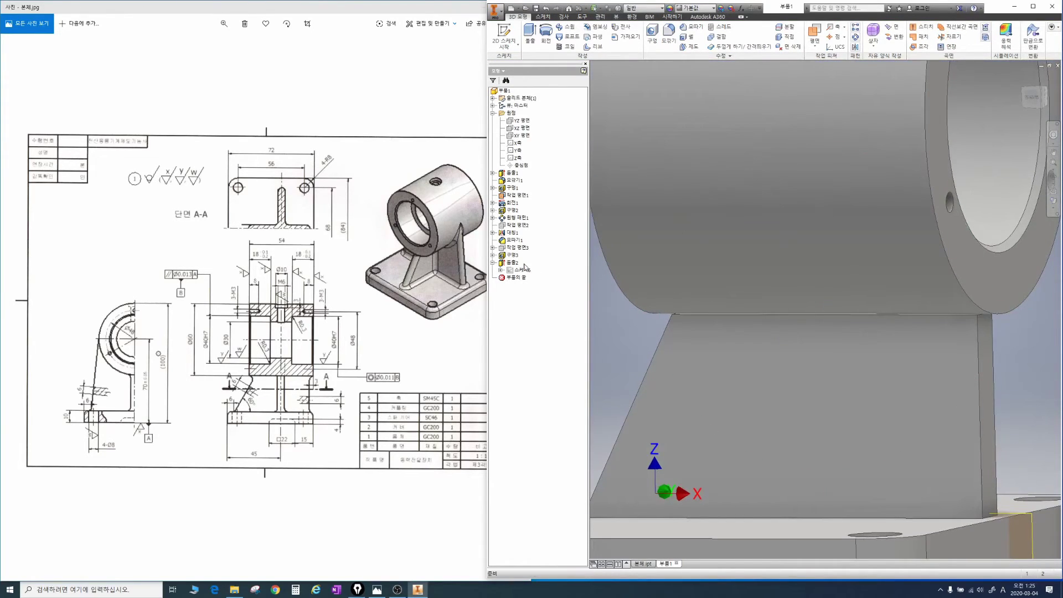
Delete the web extrusion while keeping its sketch.
right_click(508, 265)
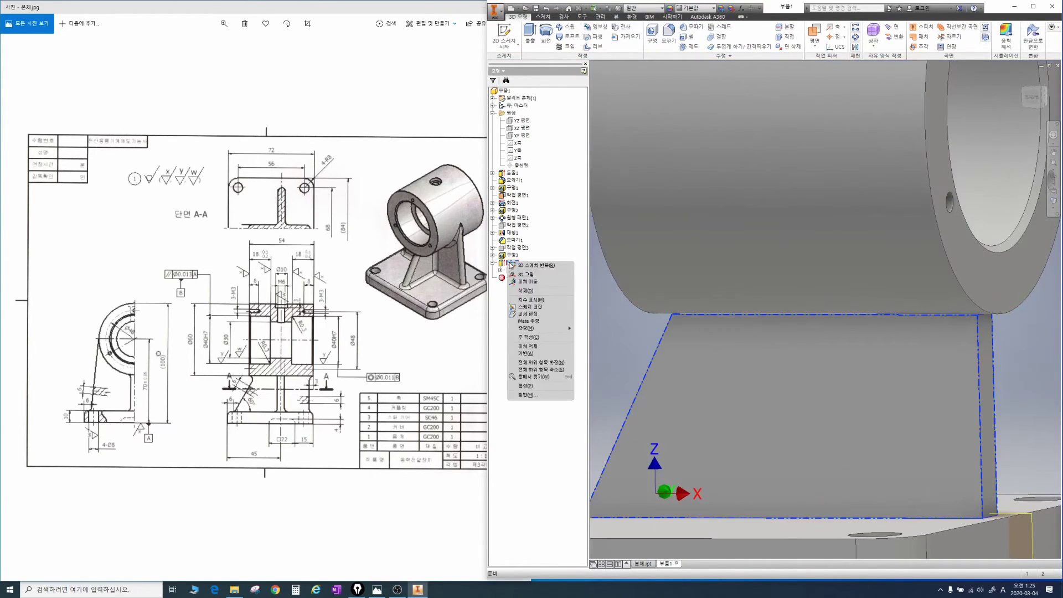
left_click(520, 290)
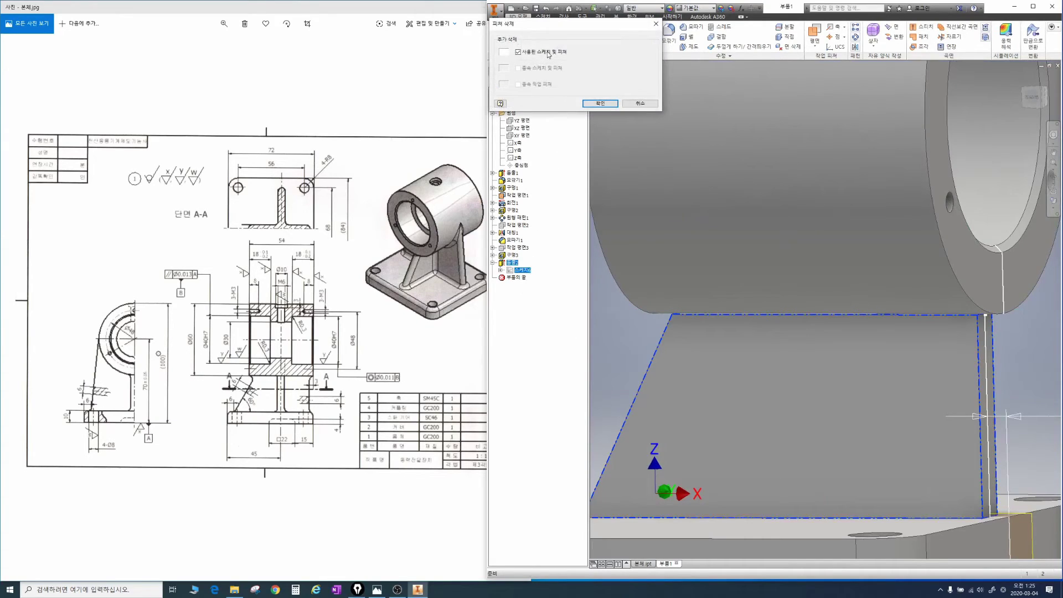
left_click(600, 103)
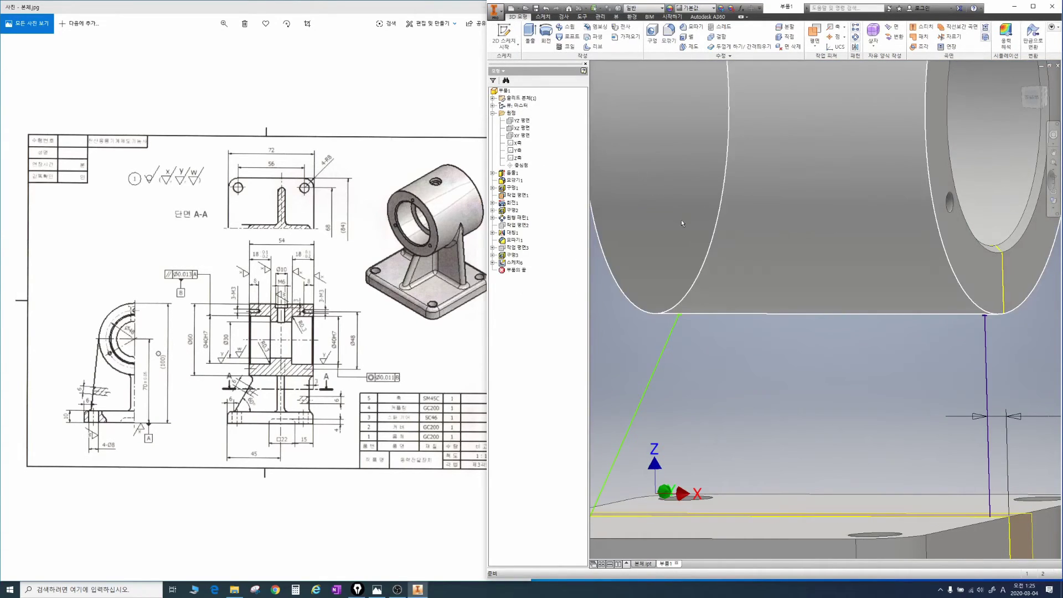
key("e")
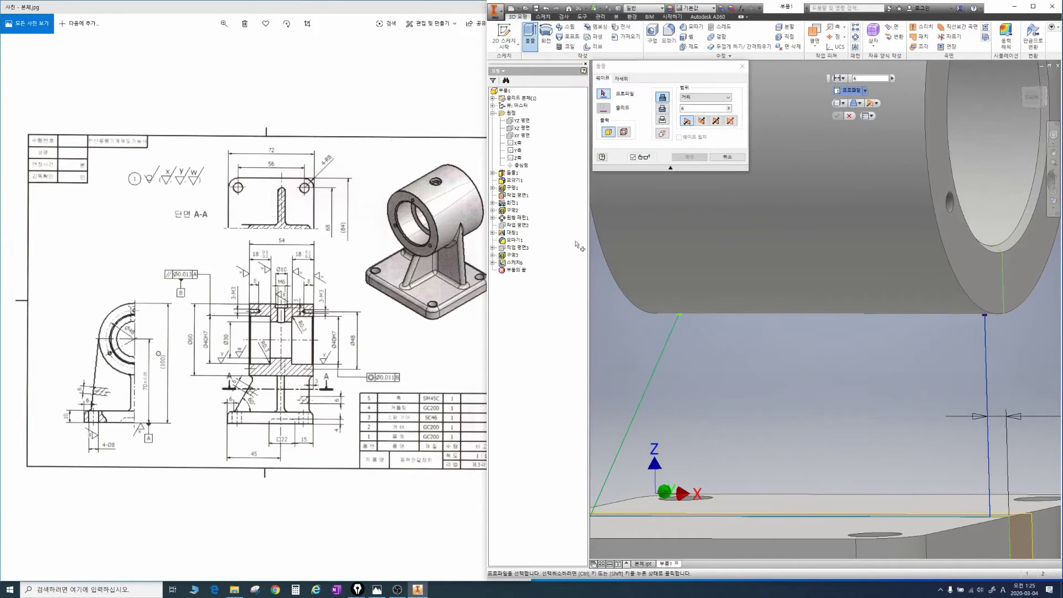
left_click(782, 373)
key("Escape")
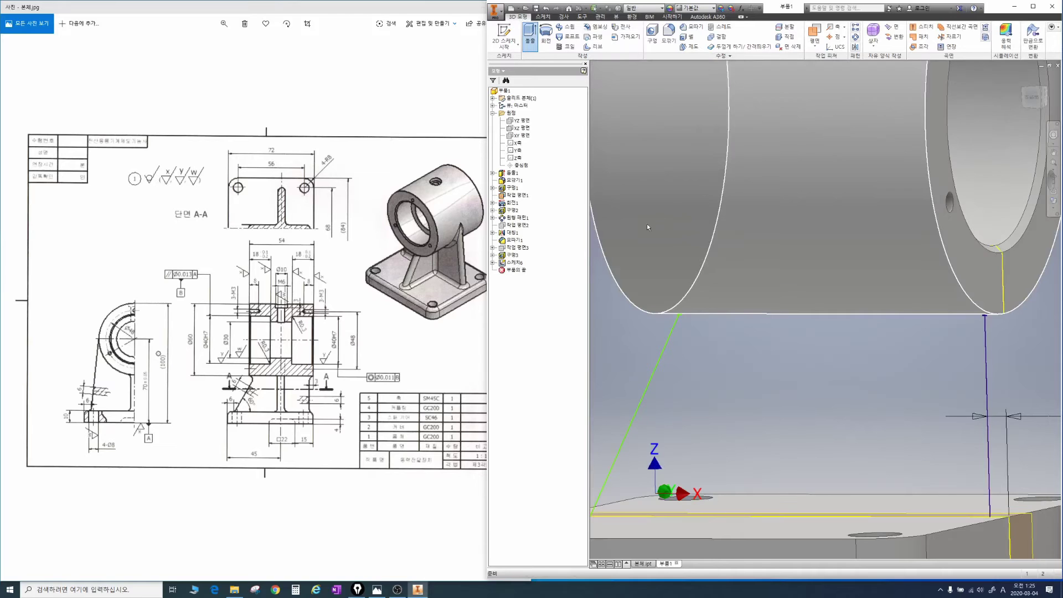
Reopen the web's sketch in a sliced view and extrude its two closed regions 6 mm symmetrically.
left_click(509, 264)
double_click(509, 263)
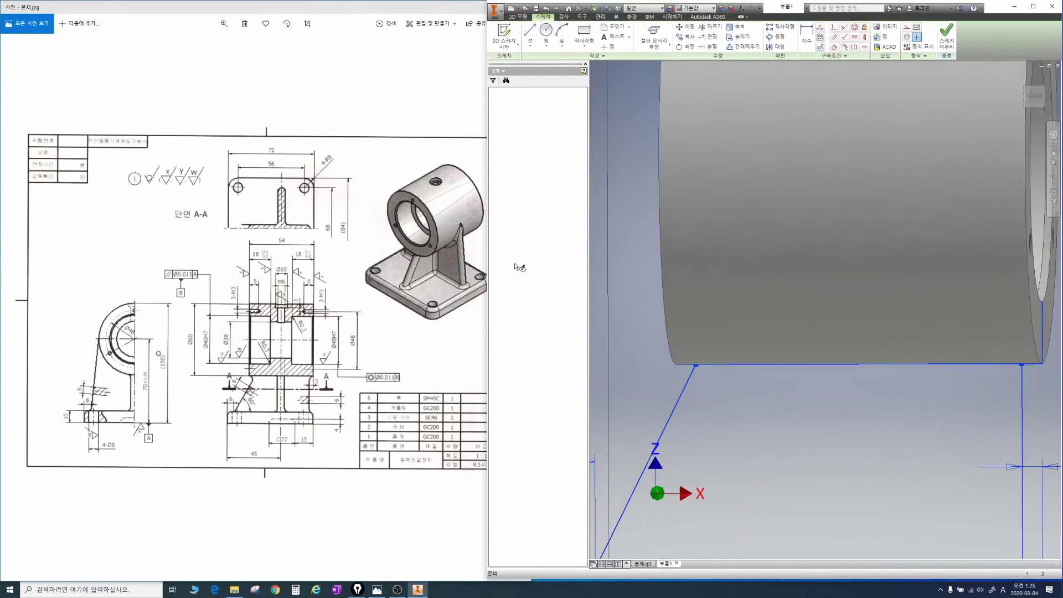
middle_click_drag(806, 370, 762, 353)
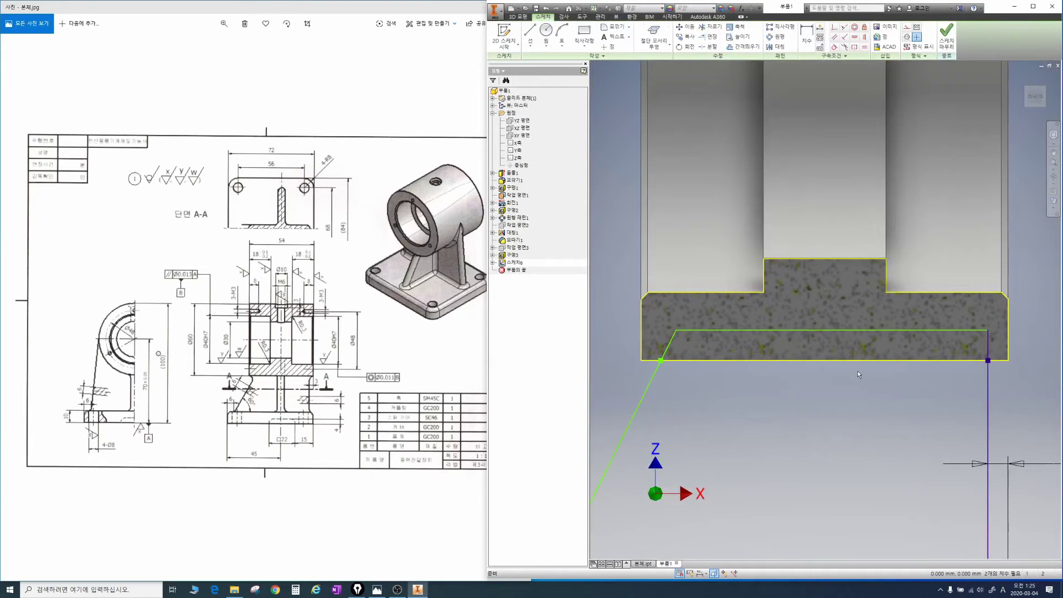
key("e")
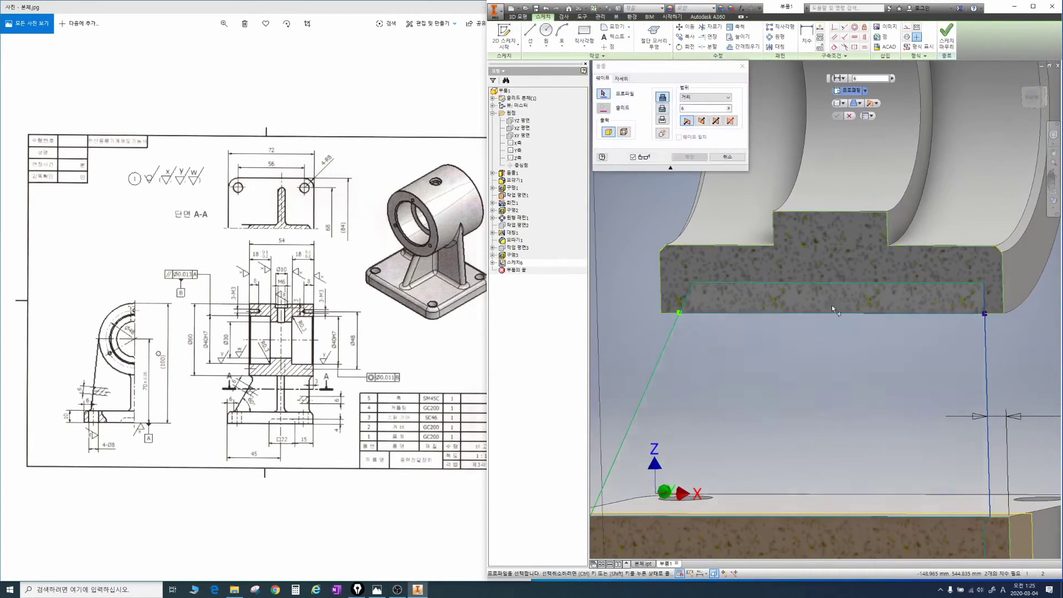
left_click(831, 304)
left_click(834, 343)
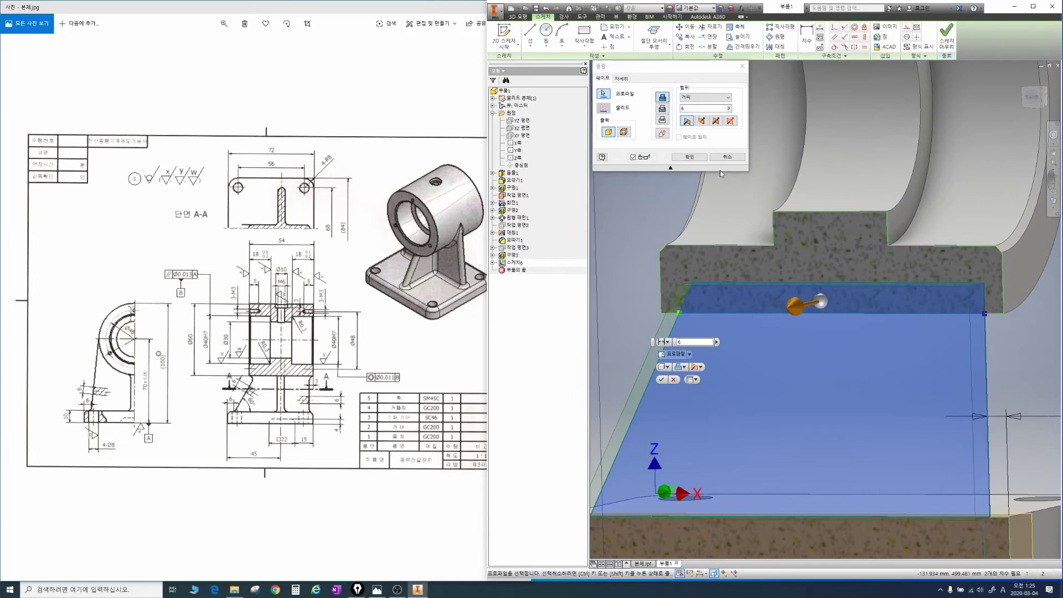
left_click(716, 121)
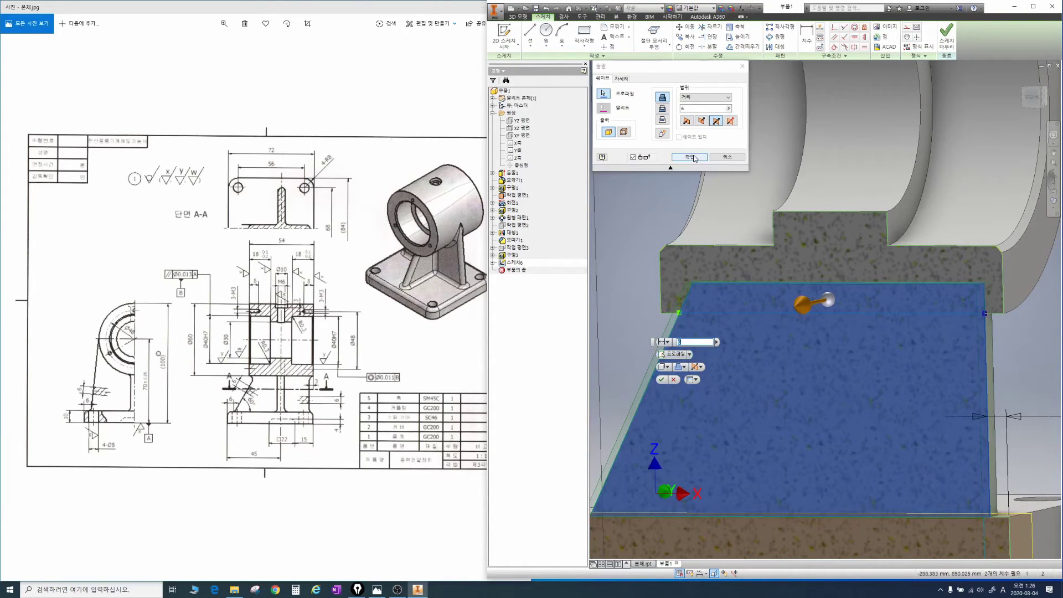
left_click(693, 158)
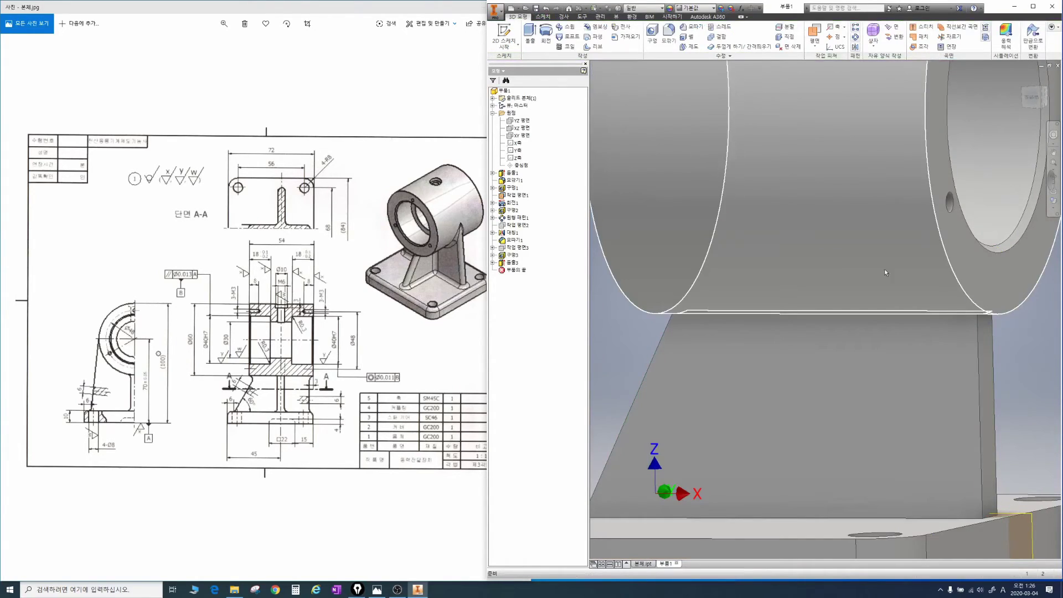
Hide the work plane that runs lengthwise through the supporting web.
key("F6")
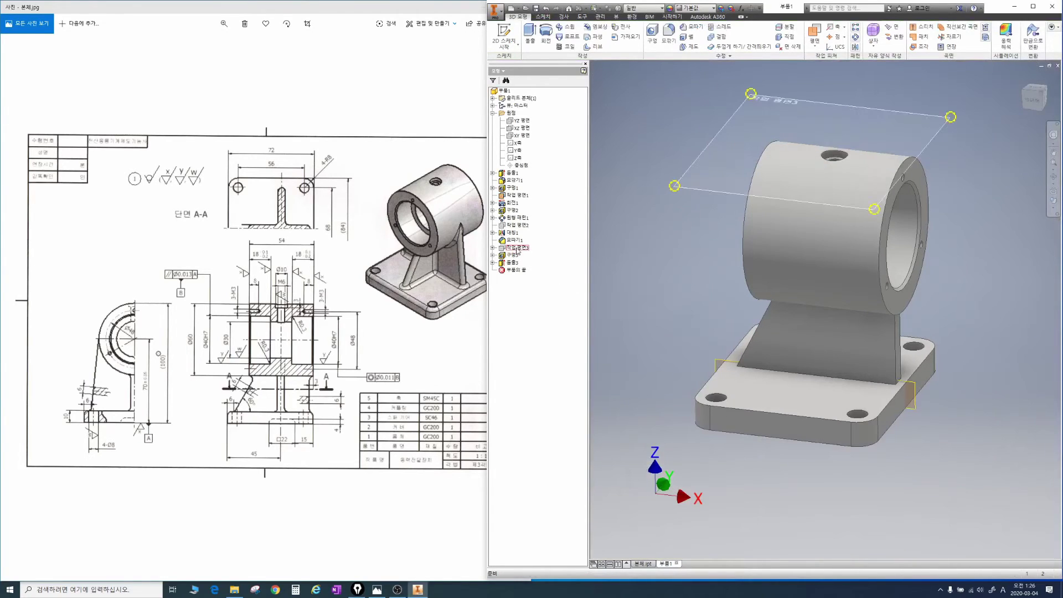
right_click(515, 195)
left_click(534, 258)
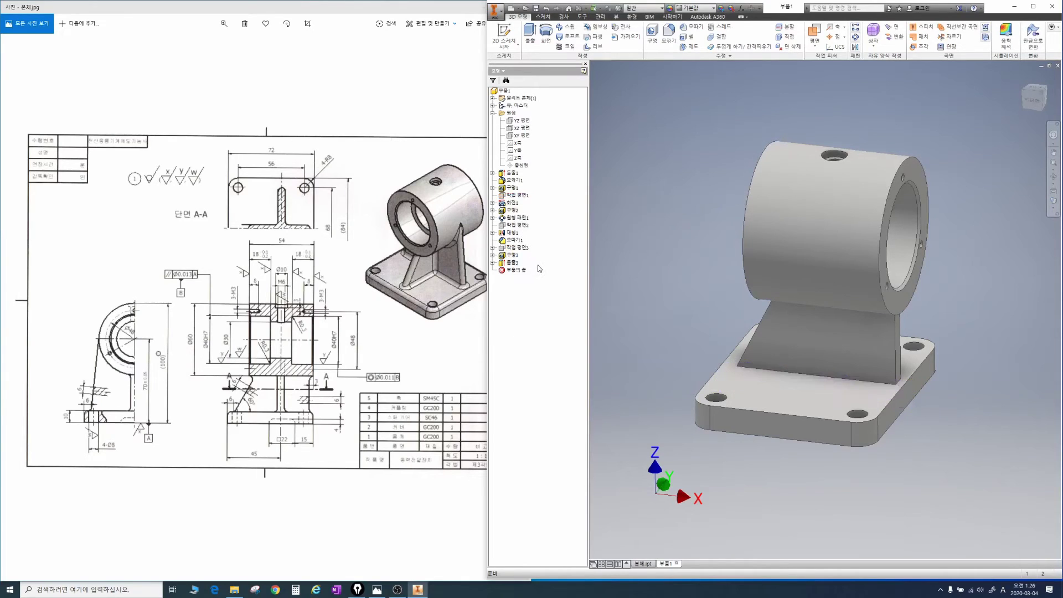
Create a work plane midway between the base plate's two opposite side faces, crossing the web.
left_click(813, 32)
left_click(906, 394)
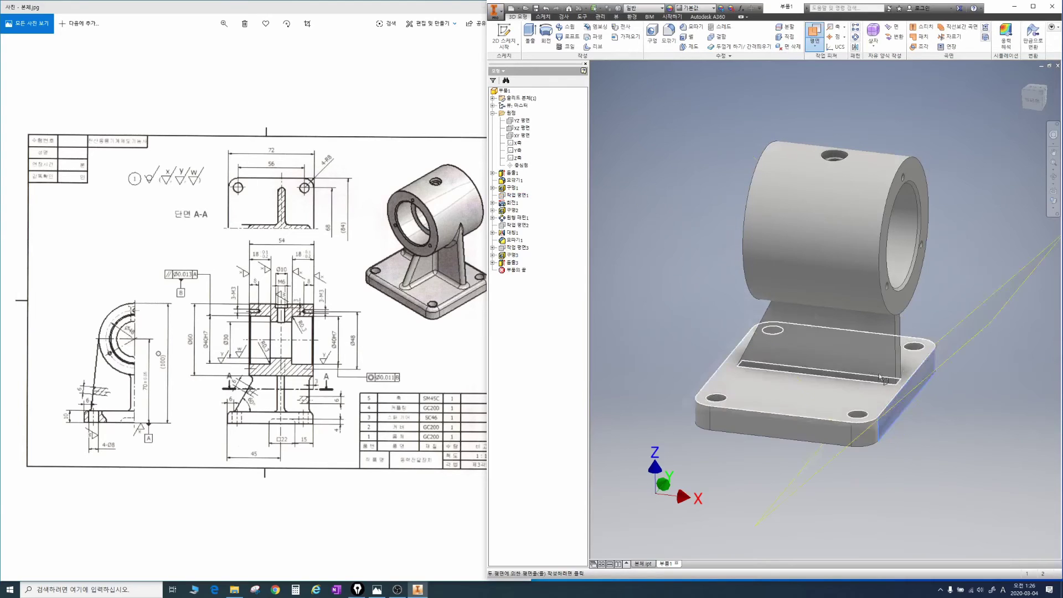
middle_click_drag(795, 291, 789, 269, "shift")
left_click(716, 379)
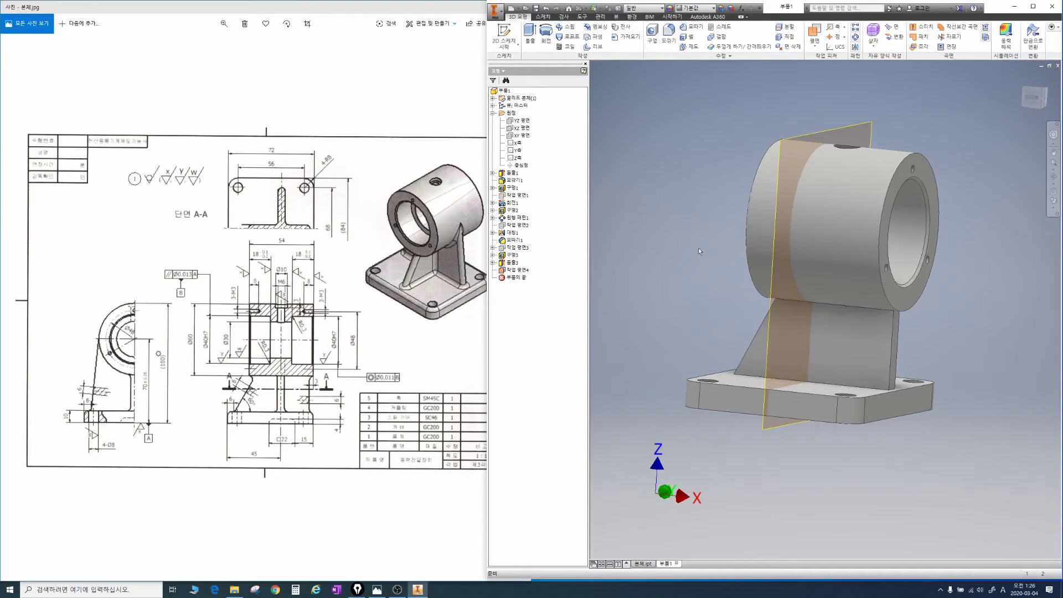
Start a sketch on the new midplane, slice the view, and project the part's cut edges.
left_click(520, 272)
key("s")
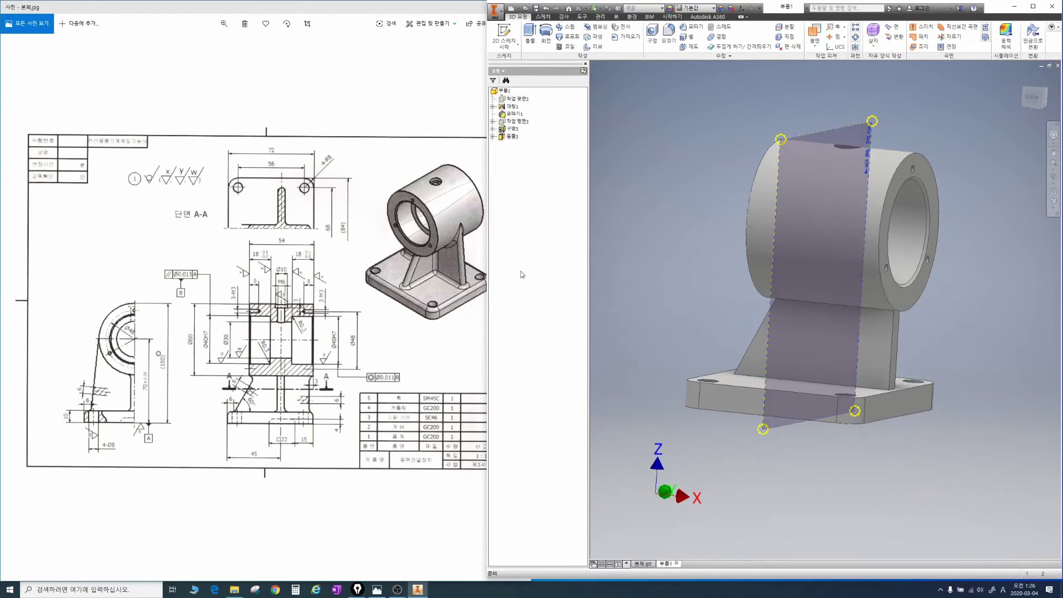
key("F7")
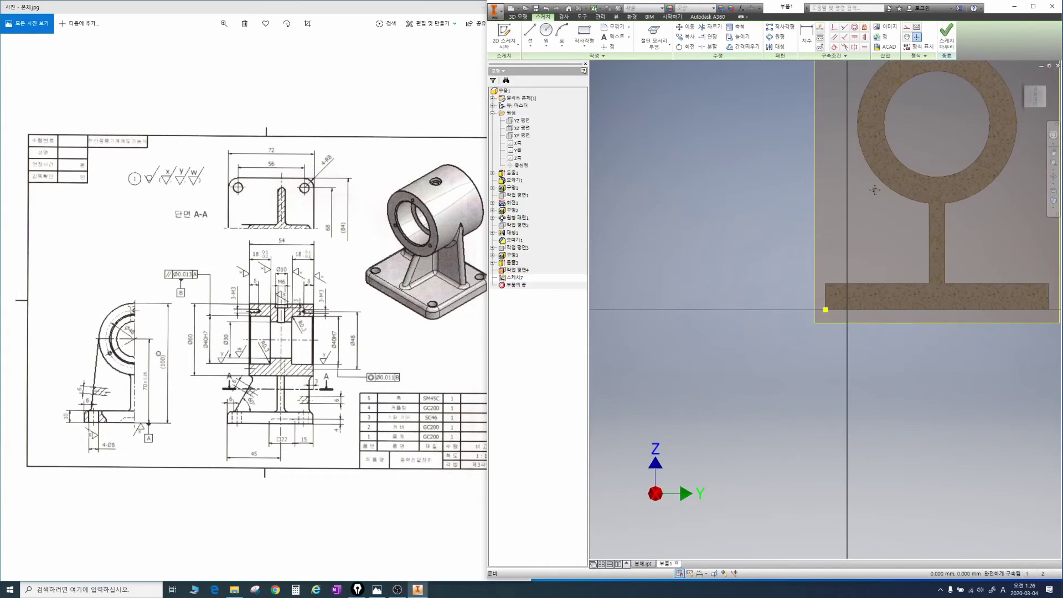
middle_click_drag(873, 184, 804, 253)
left_click(657, 47)
middle_click_drag(812, 168, 728, 200)
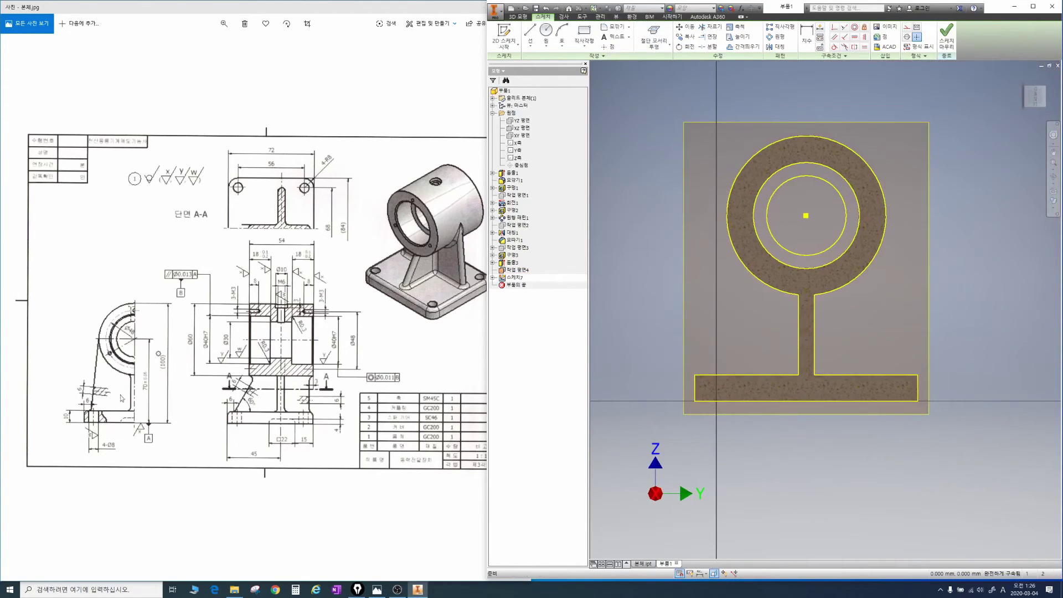
Sketch two slanted lines about 60 mm long from both sides of the boss's outer circle down to the base plate's upper edge.
left_click_drag(56, 412, 189, 419)
key("Escape")
key("l")
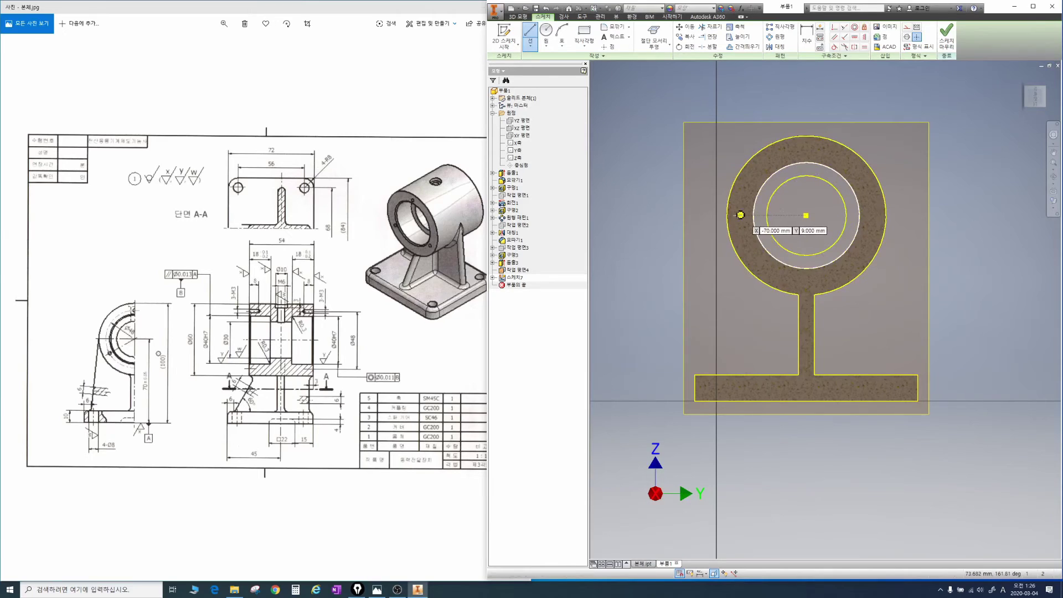
left_click(727, 215)
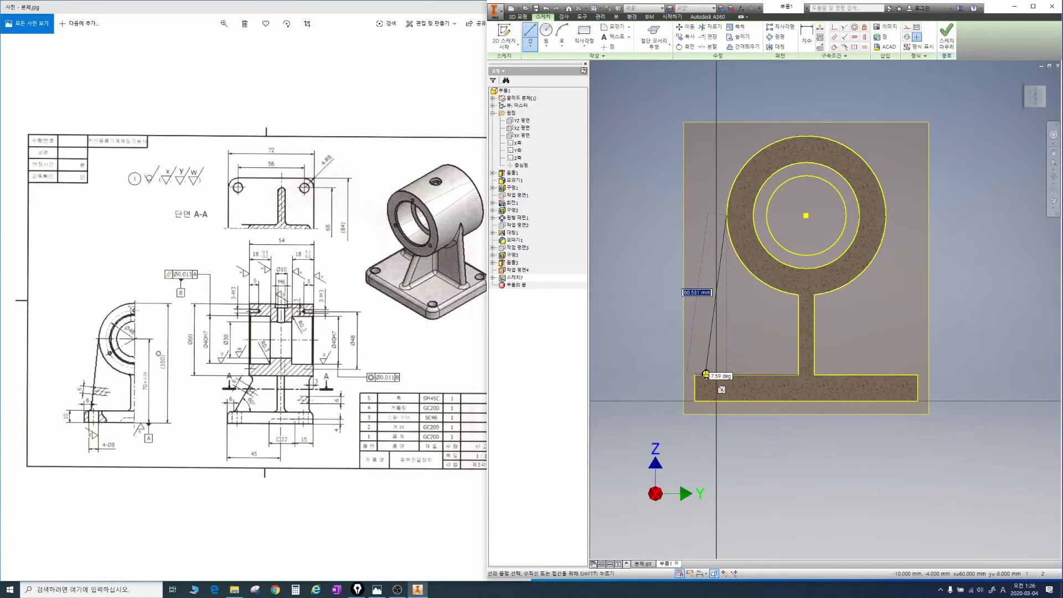
double_click(705, 374)
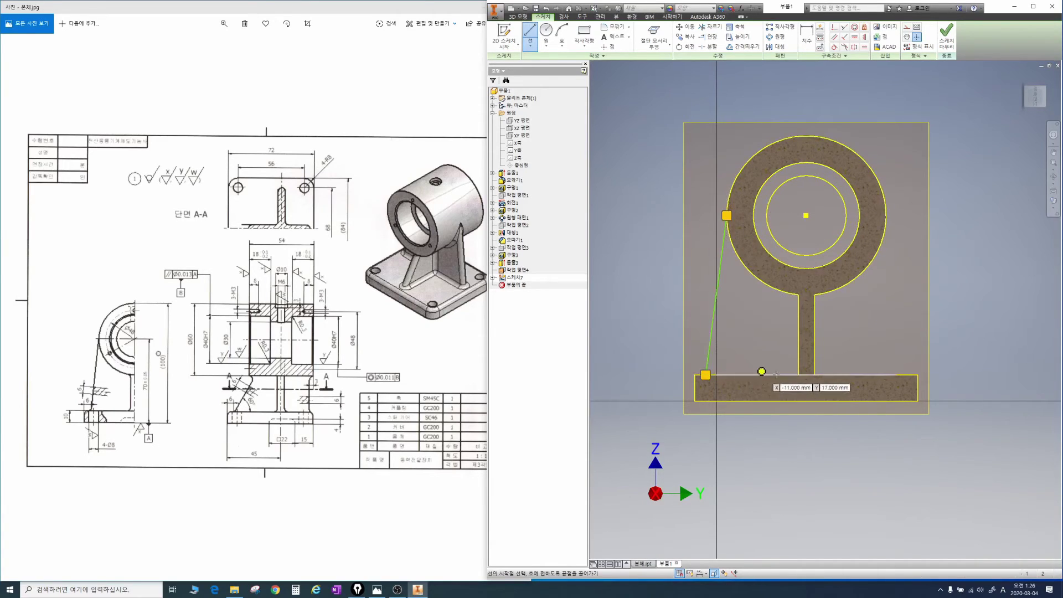
left_click(900, 376)
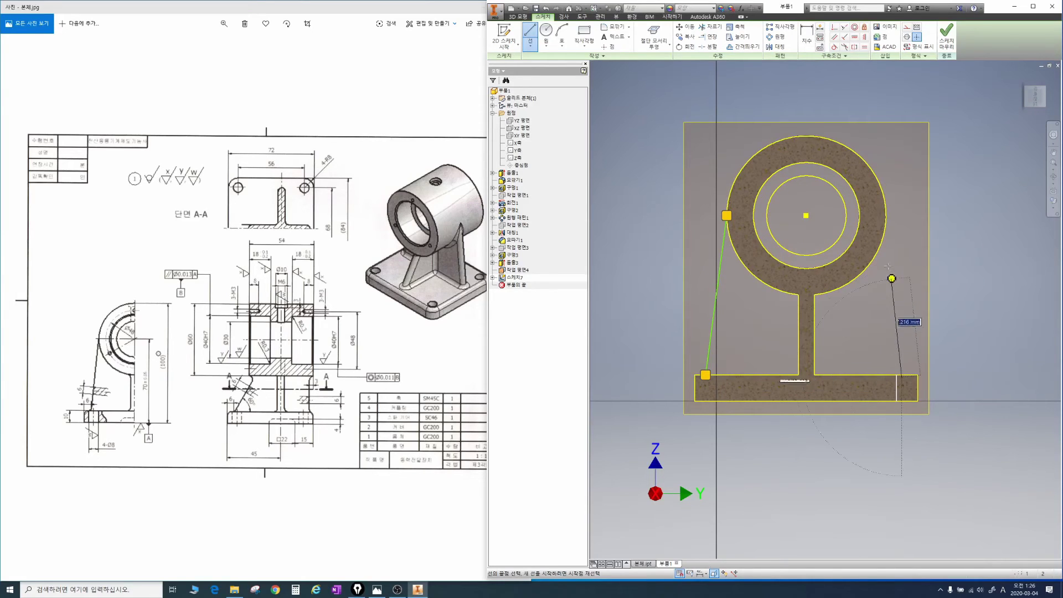
double_click(889, 215)
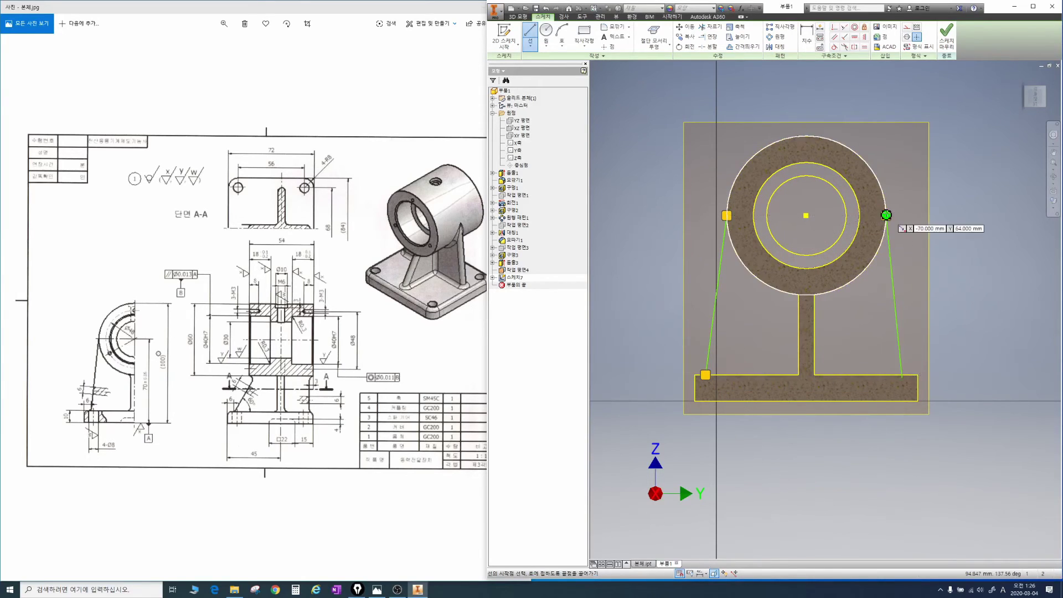
Dimension the left slanted line's lower end 6 mm from the base plate's left edge.
key("d")
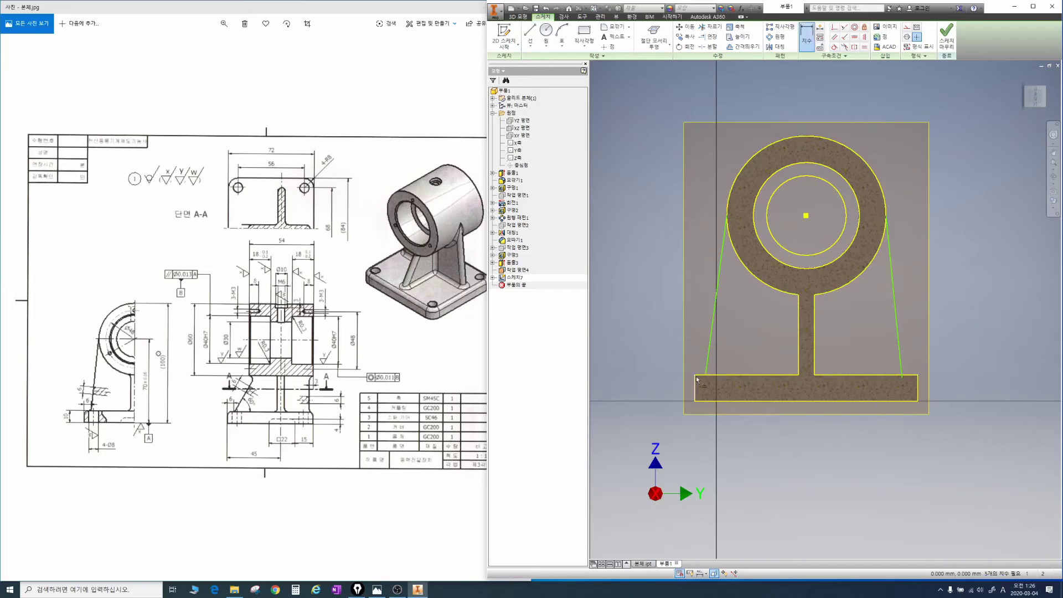
scroll(701, 375, "up", 5)
left_click(710, 343)
key("Escape")
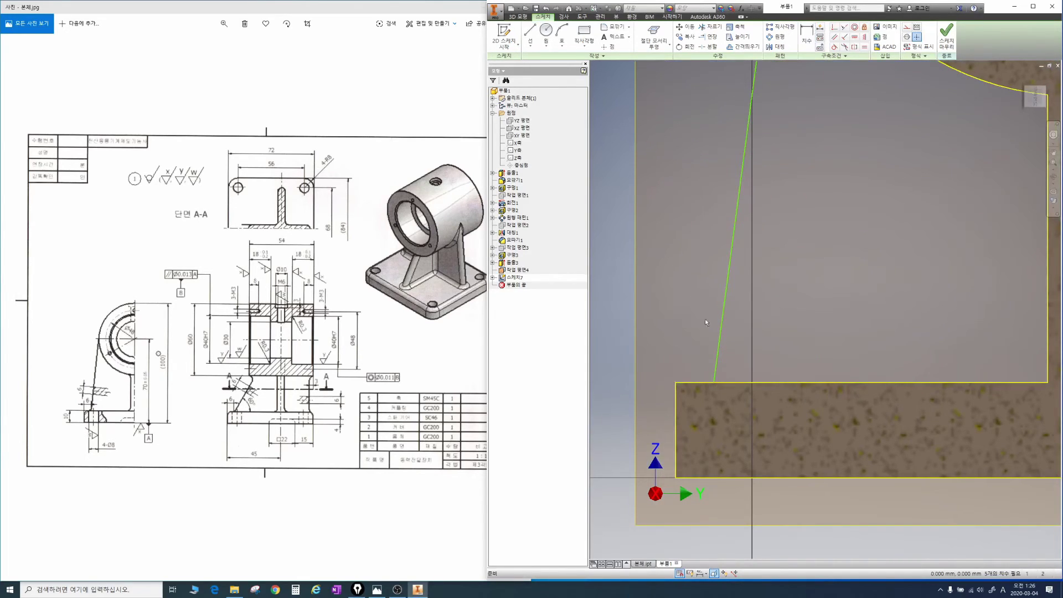
key("d")
left_click(675, 382)
left_click(701, 416)
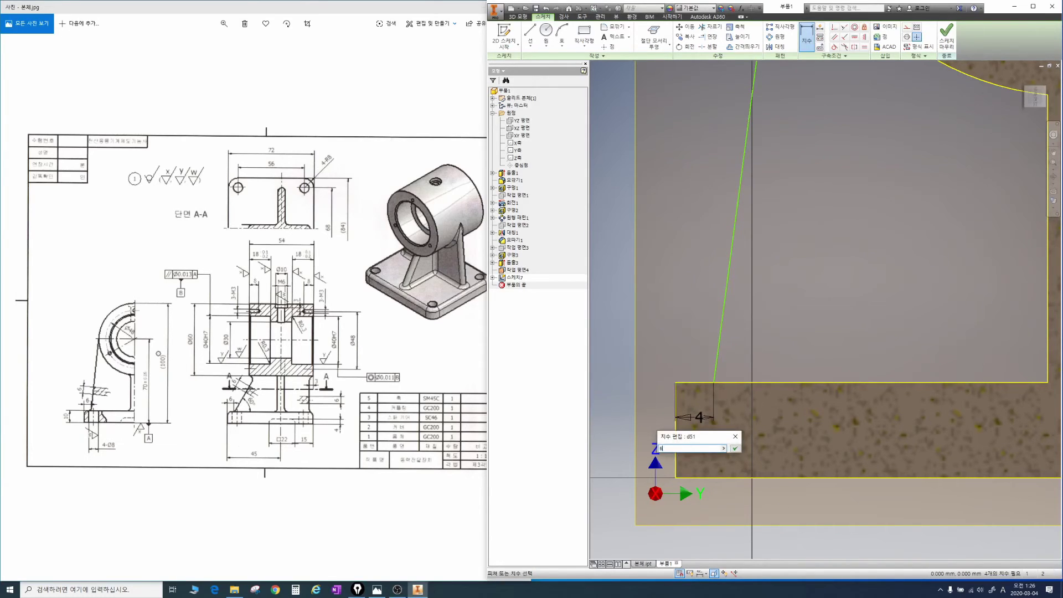
key("Return")
Dimension the right slanted line's lower end 6 mm from the base plate's right edge.
scroll(846, 360, "up", 3)
scroll(820, 349, "down", 5)
scroll(830, 343, "down", 2)
left_click(835, 343)
left_click(782, 344)
left_click(834, 344)
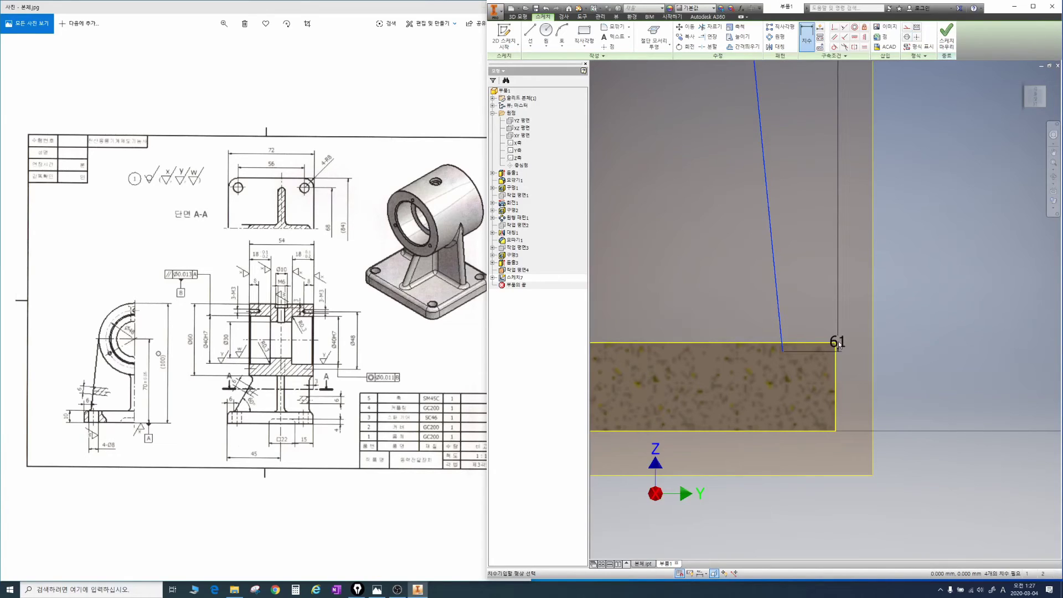
left_click(822, 311)
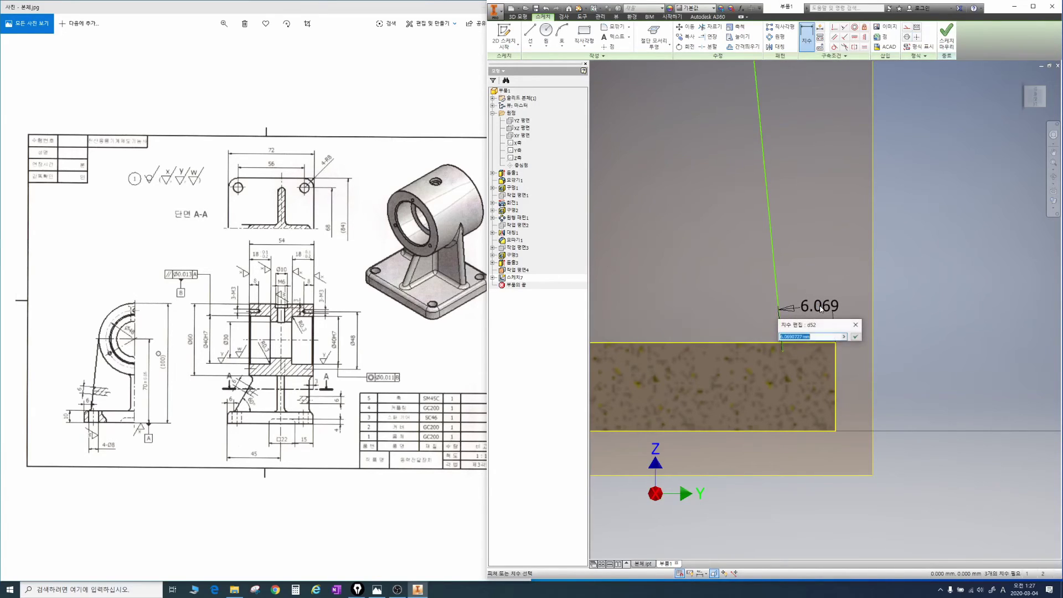
type("6")
key("Return")
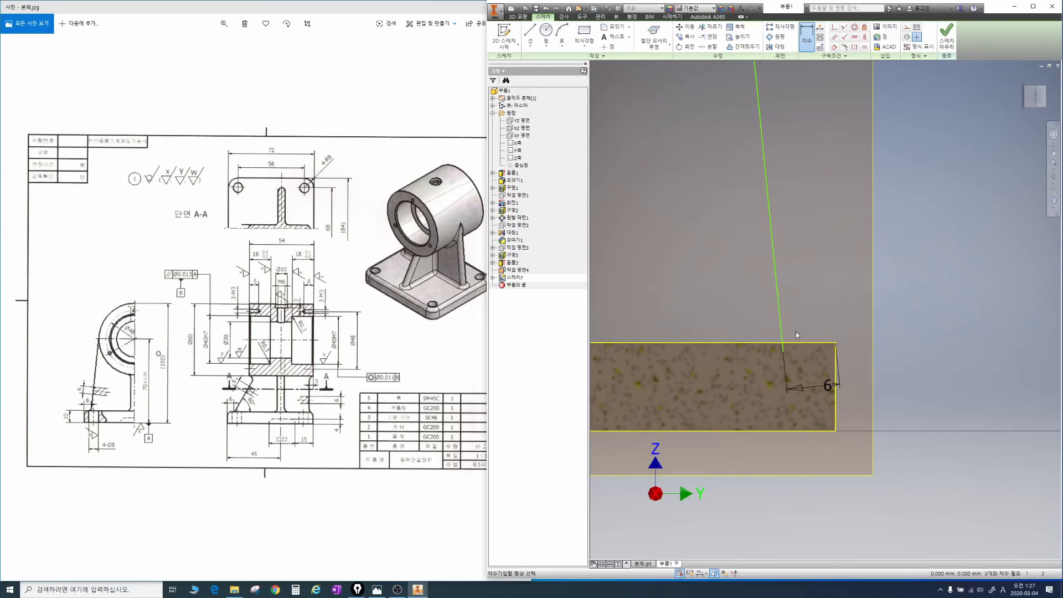
scroll(824, 363, "down", 4)
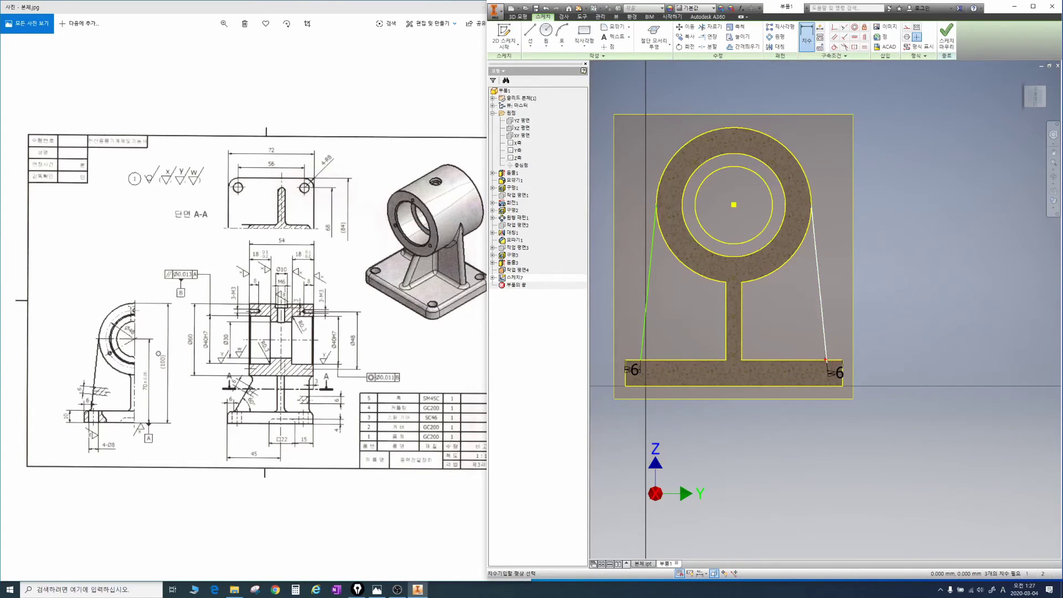
key("Escape")
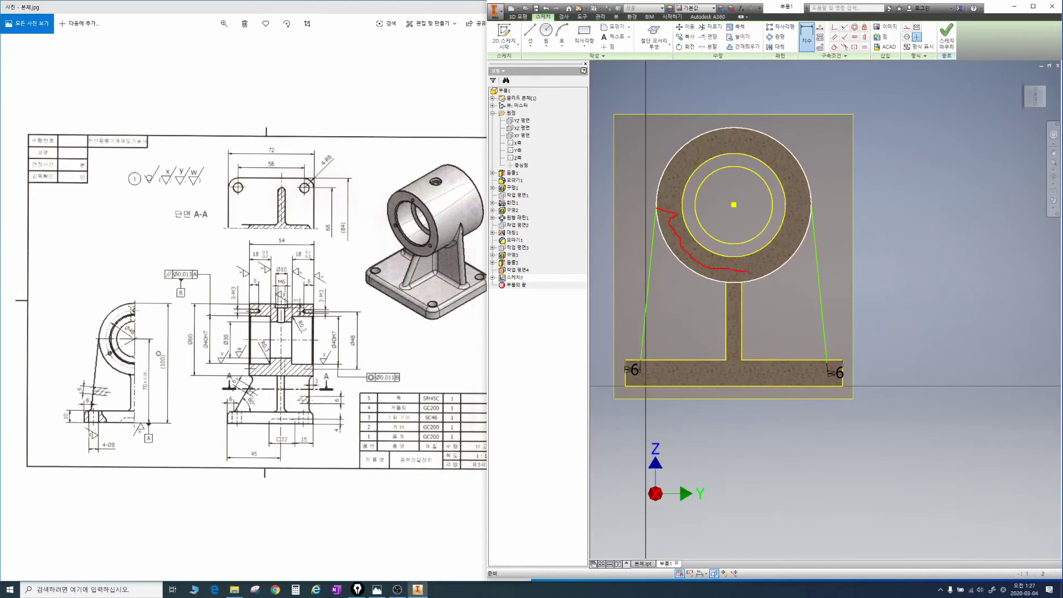
key("Escape")
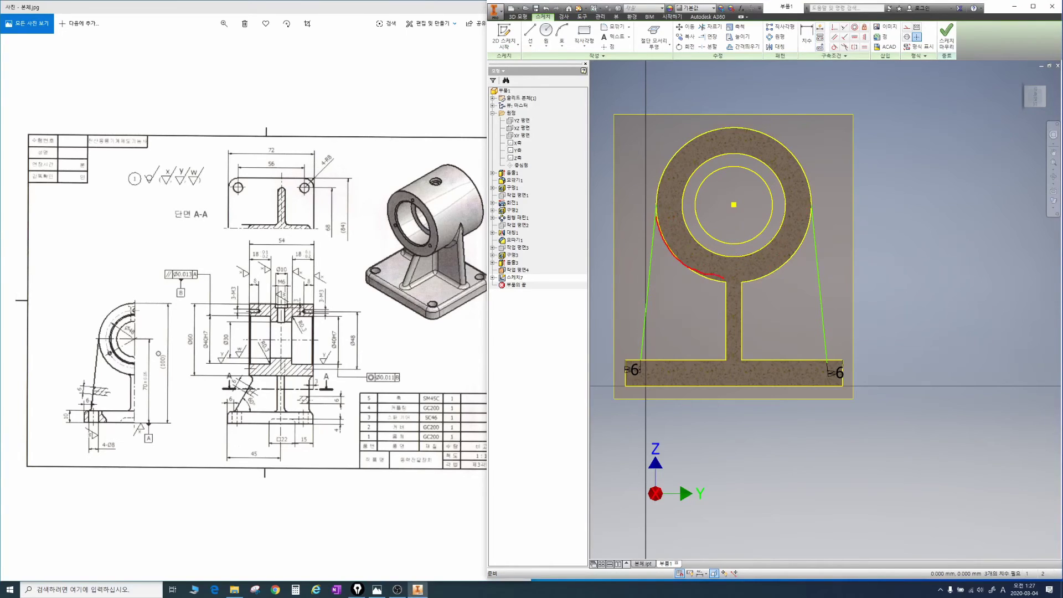
key("Escape")
middle_click_drag(730, 199, 723, 216, "shift")
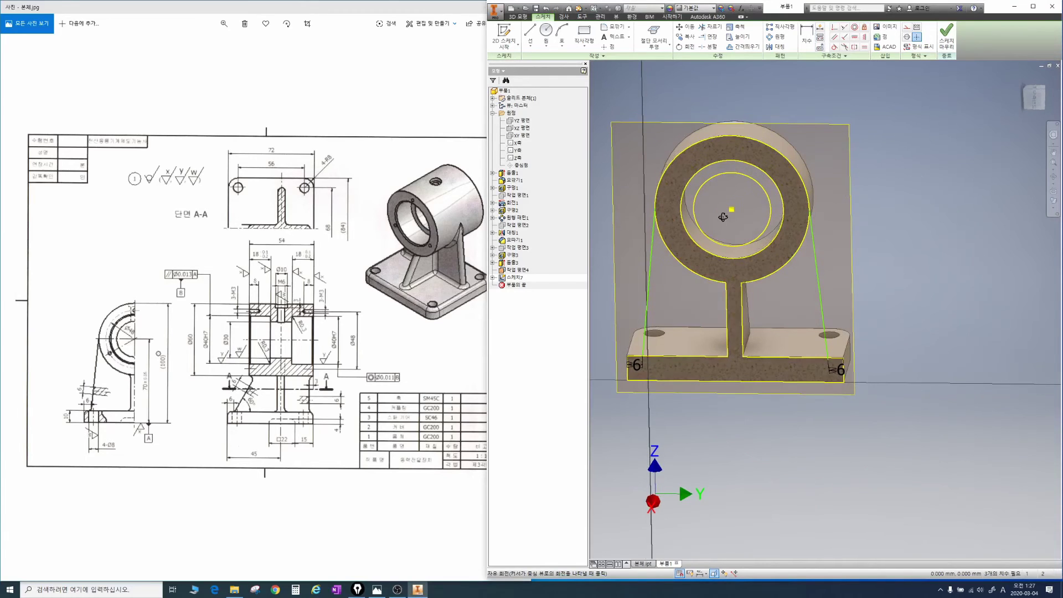
key("e")
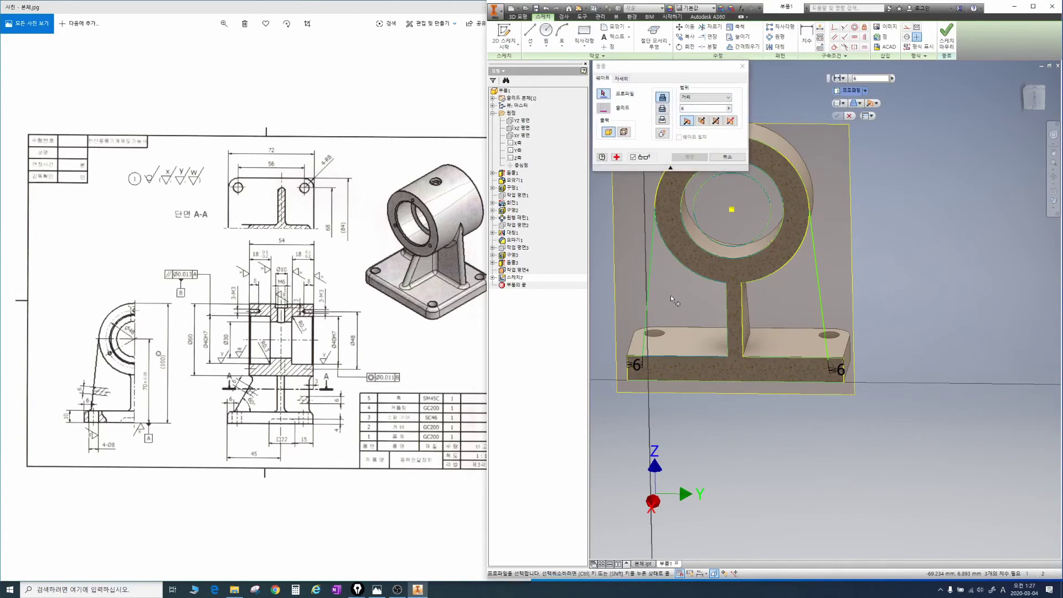
left_click(675, 296)
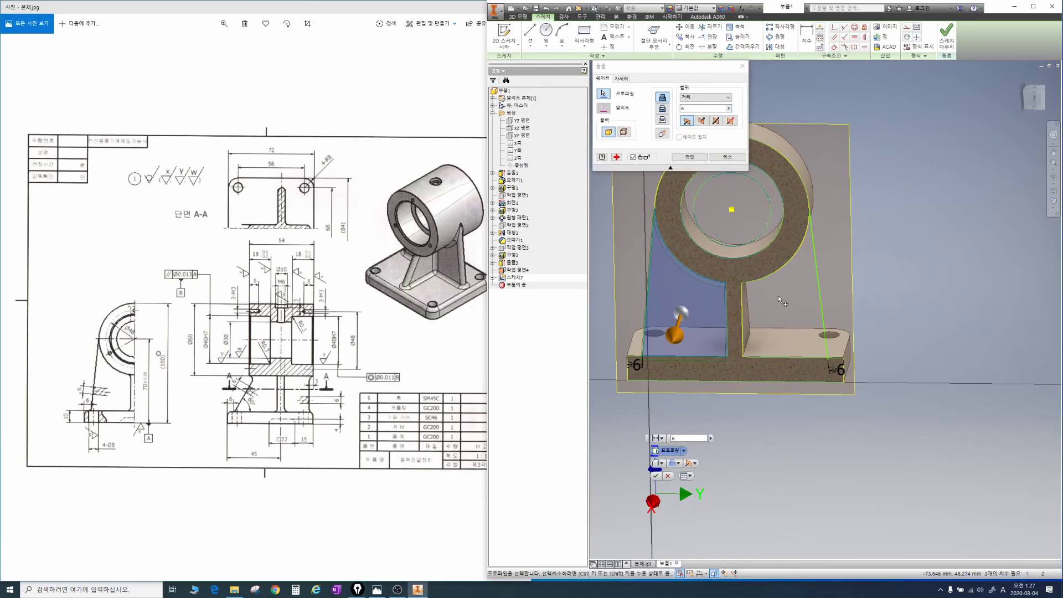
key("Escape")
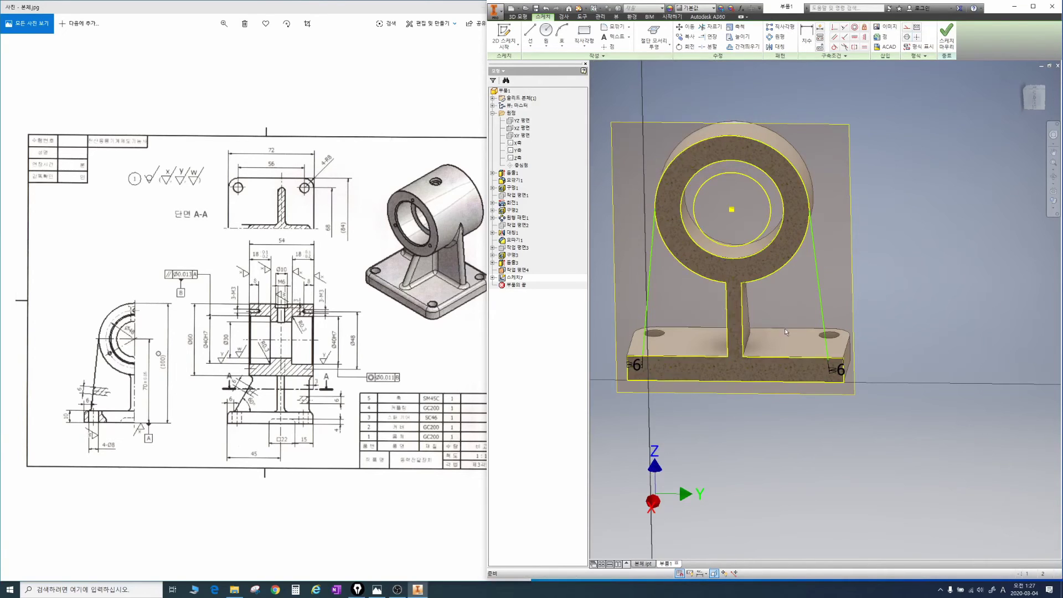
Draw a line along the base plate's upper edge from the web's right foot to the right slanted line's lower end.
left_click(1034, 99)
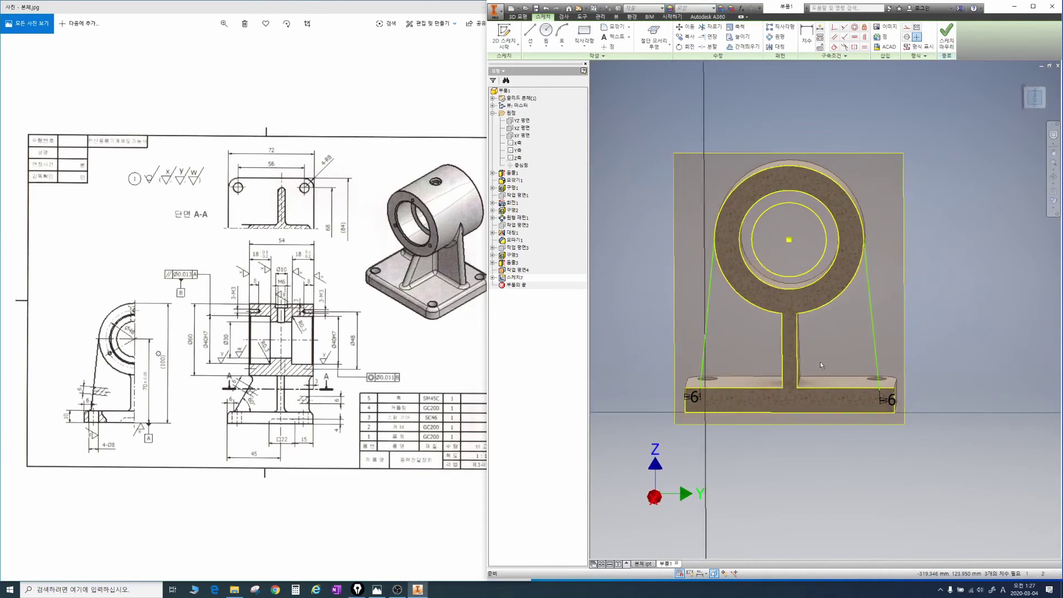
scroll(905, 407, "up", 3)
key("l")
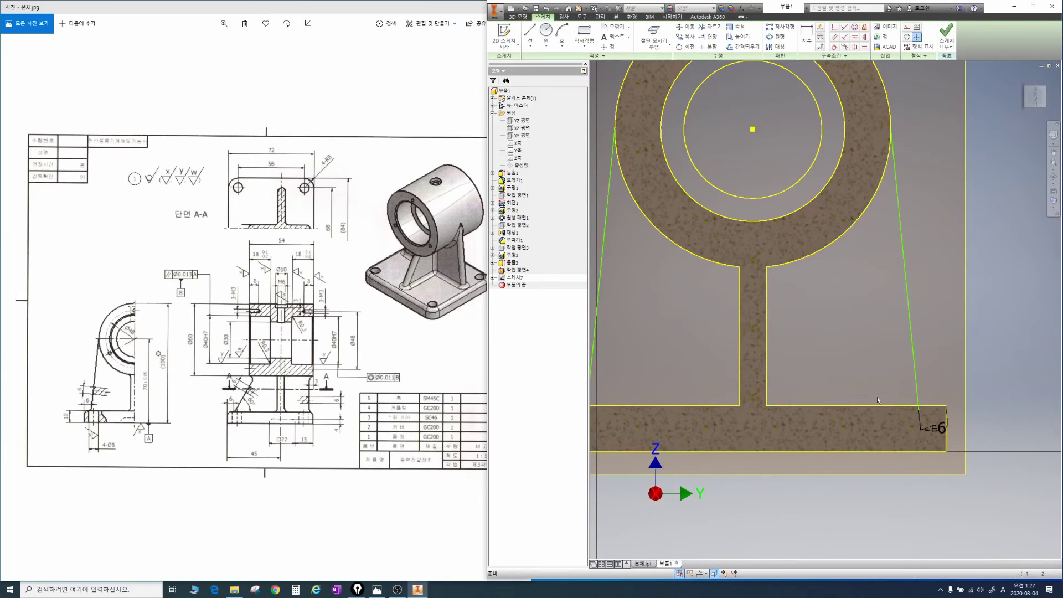
left_click(767, 406)
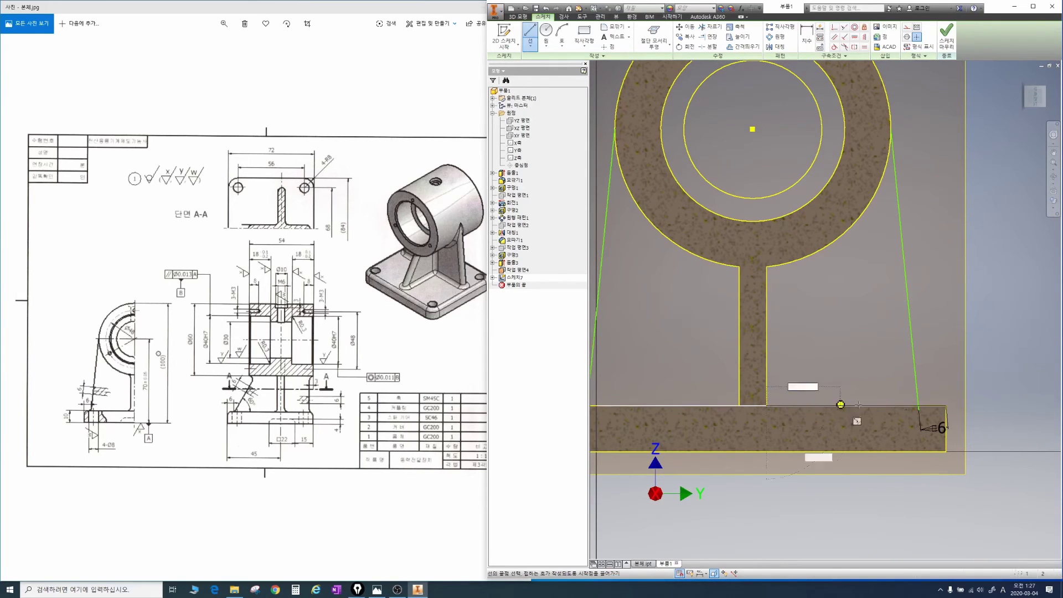
left_click(918, 404)
key("Escape")
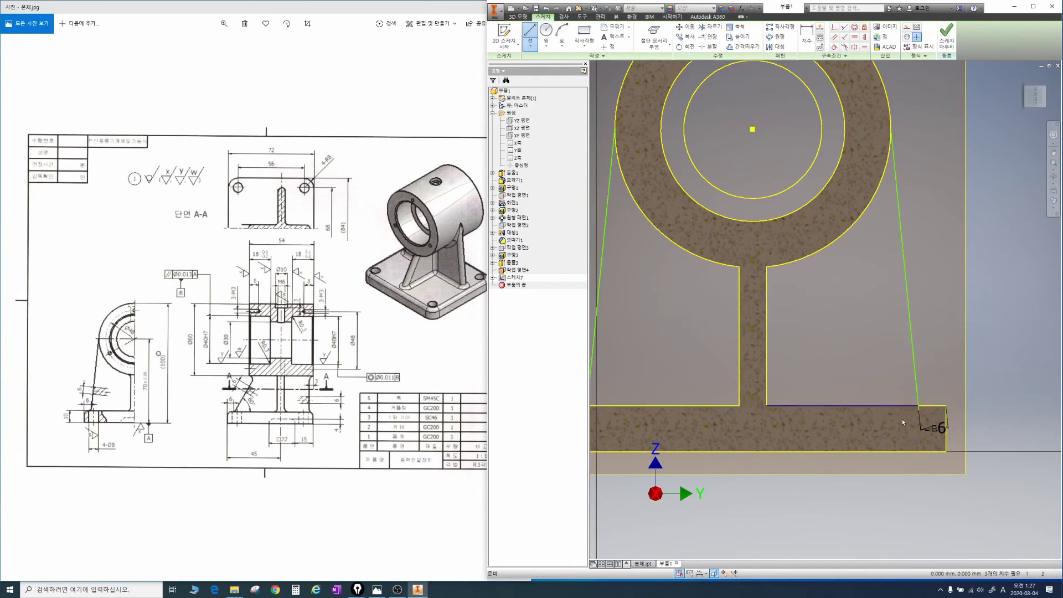
Trim the right slanted line's overhang below the base plate's upper edge.
scroll(915, 394, "up", 5)
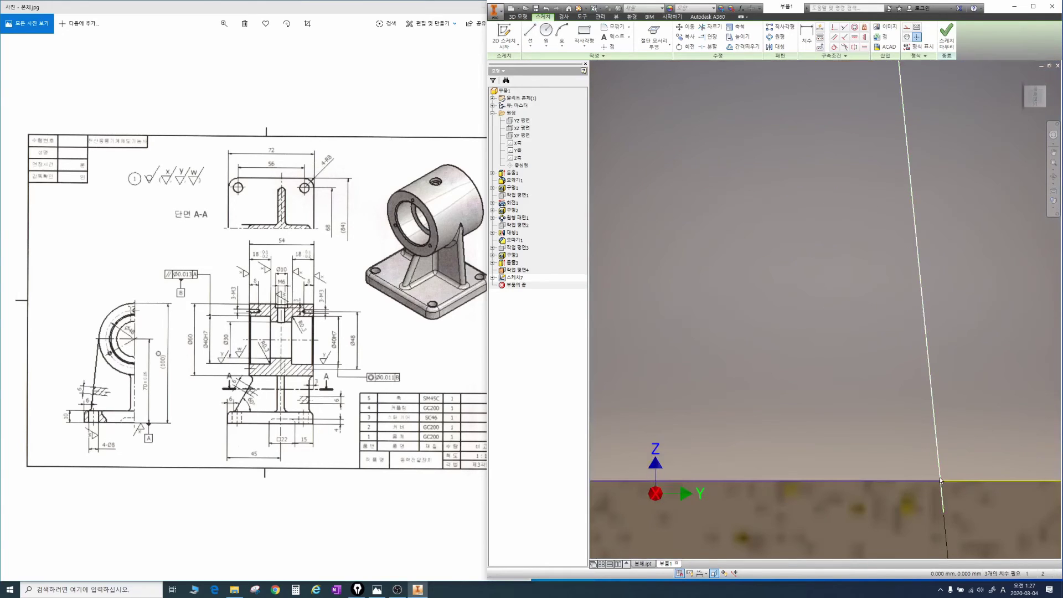
key("x")
scroll(909, 449, "down", 2)
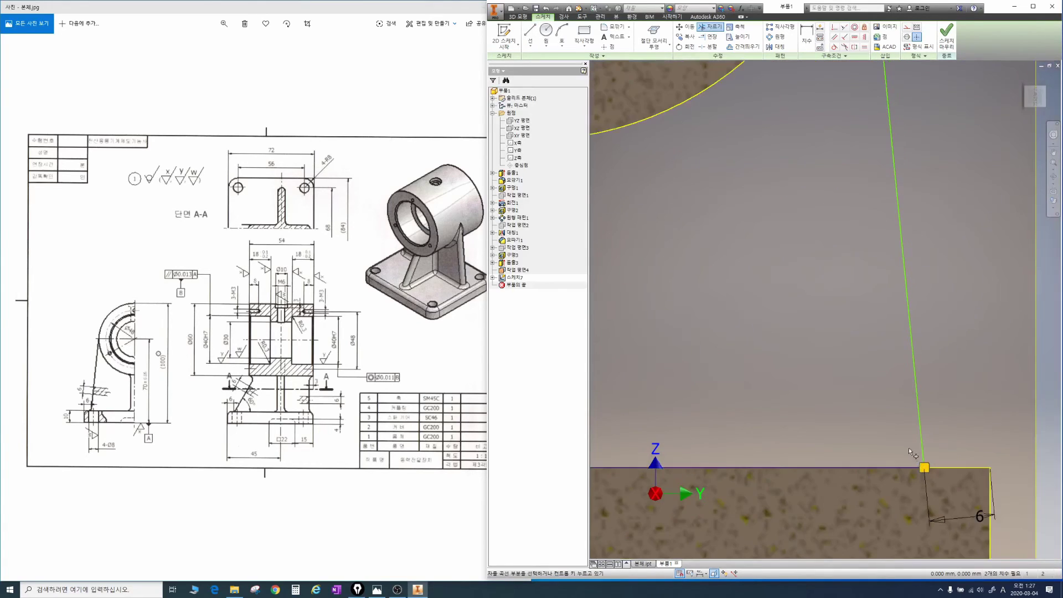
scroll(909, 449, "down", 5)
Extrude both rib profiles beside the web 6 mm symmetrically about the sketch plane, and hide the work plane.
key("F6")
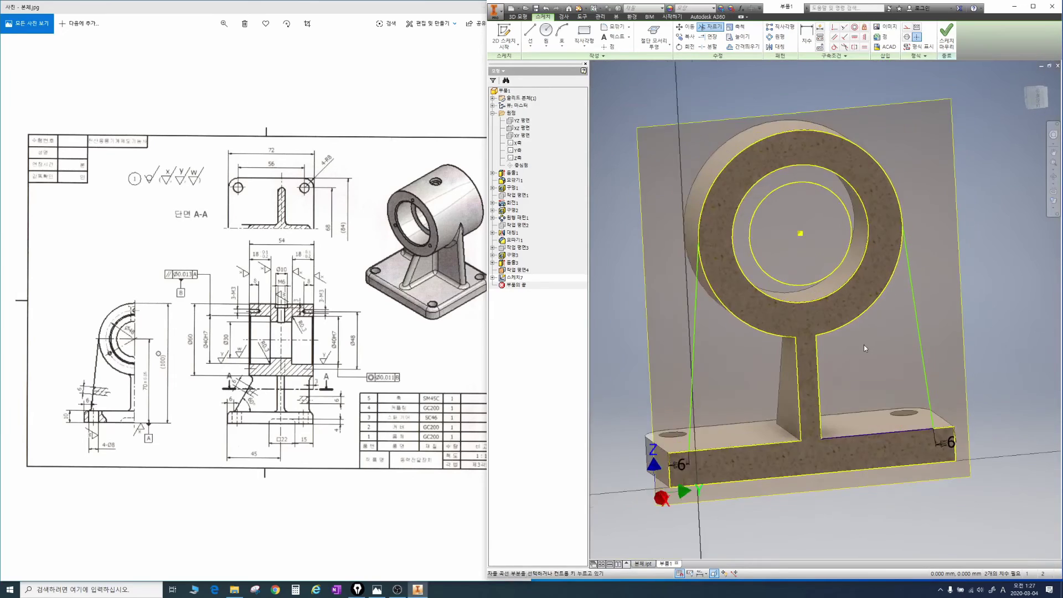
key("e")
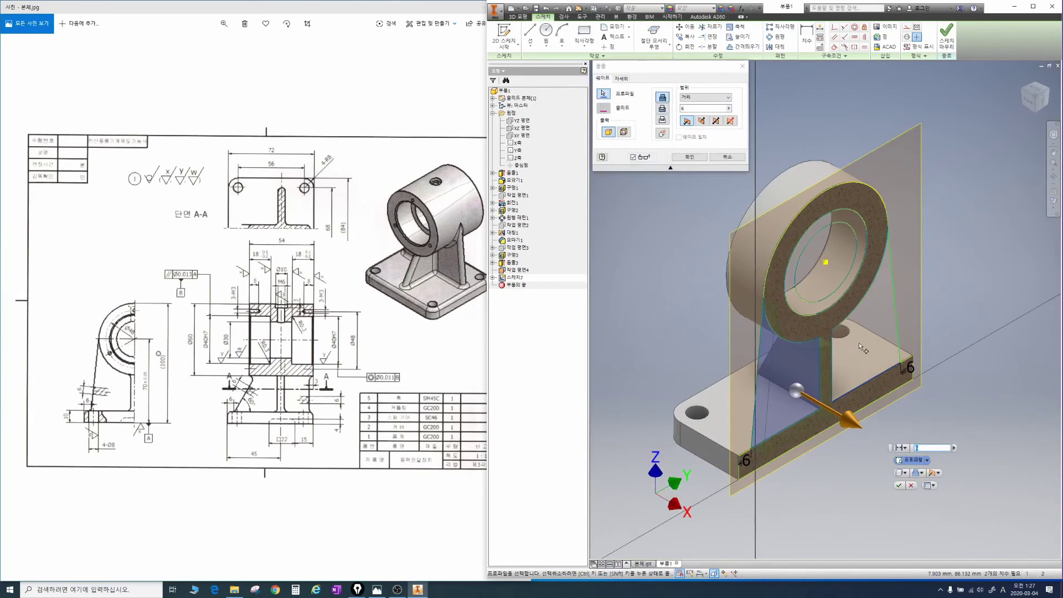
left_click(859, 342)
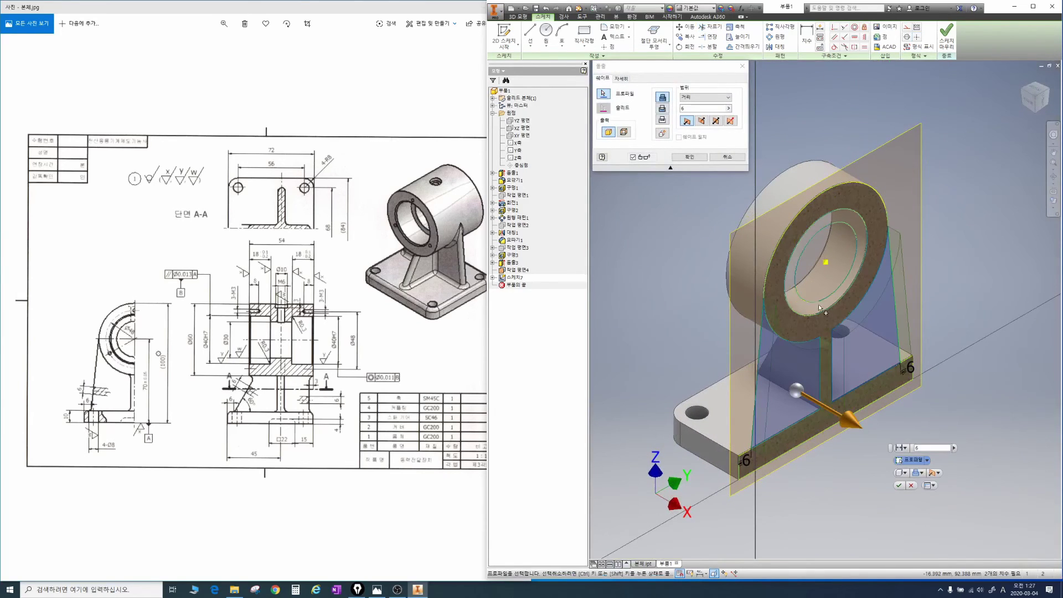
left_click(715, 121)
left_click(690, 157)
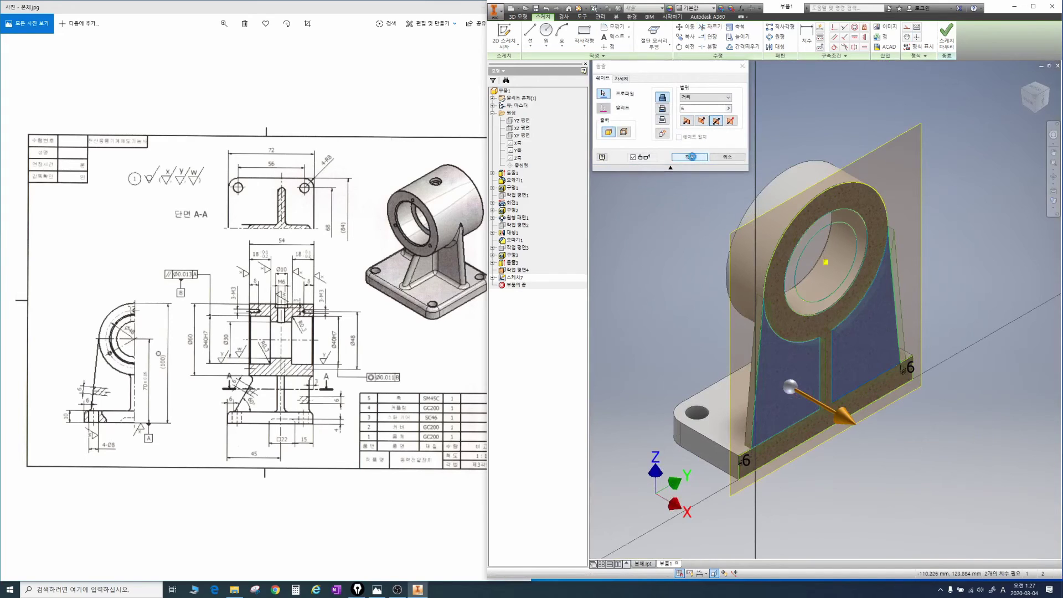
right_click(521, 273)
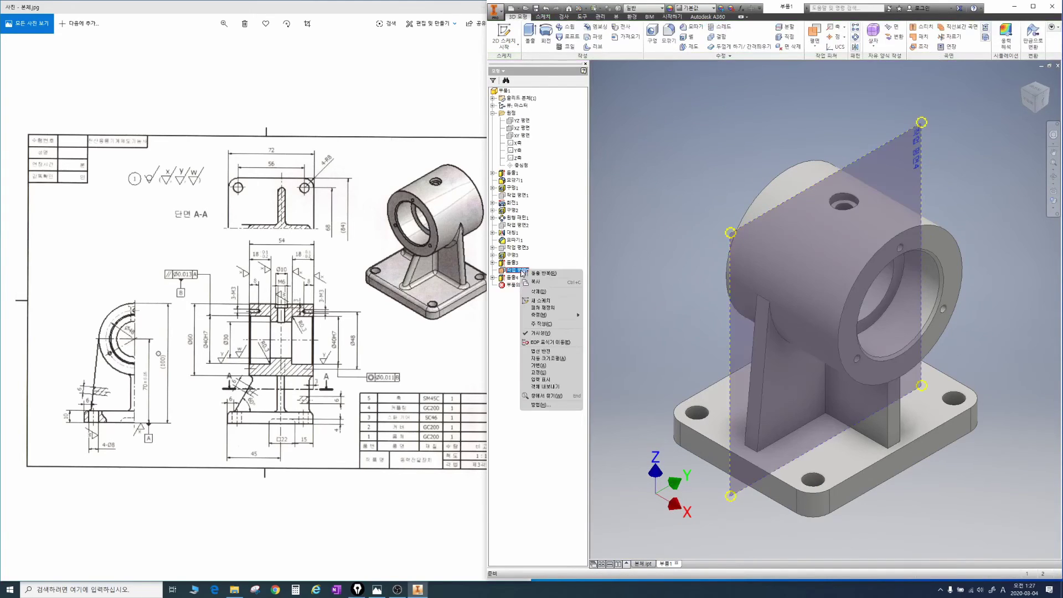
left_click(542, 335)
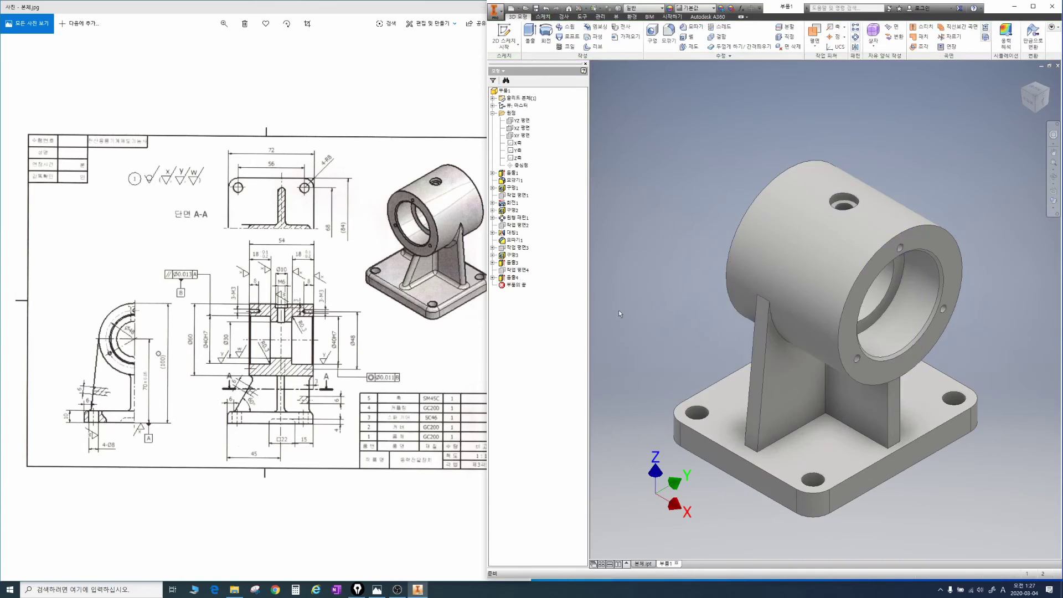
Start a 3 mm fillet on the base plate's upper outer edge and the first inner corner between web and rib.
key("F6")
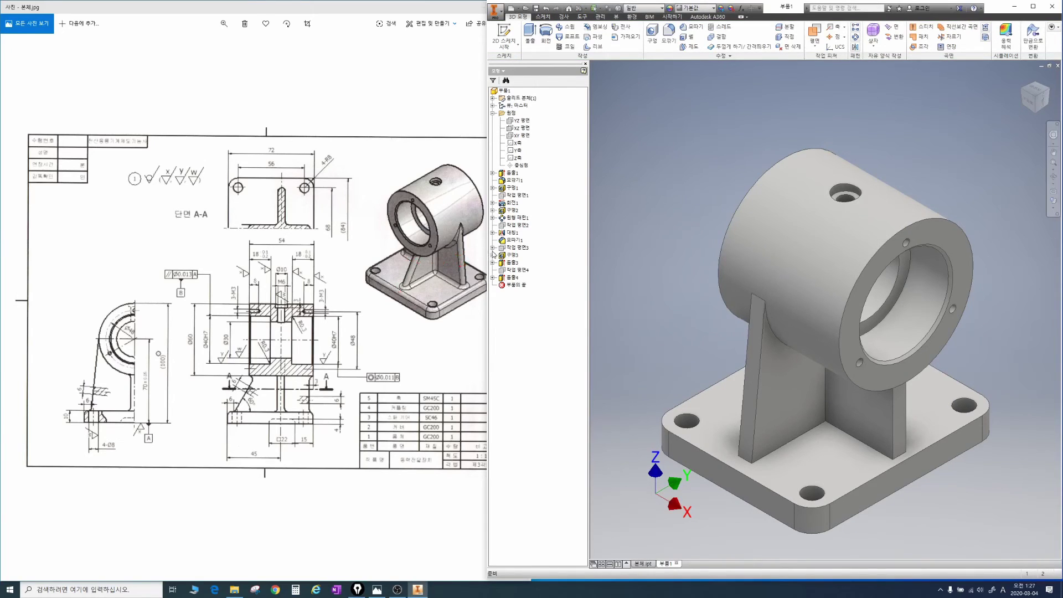
key("f")
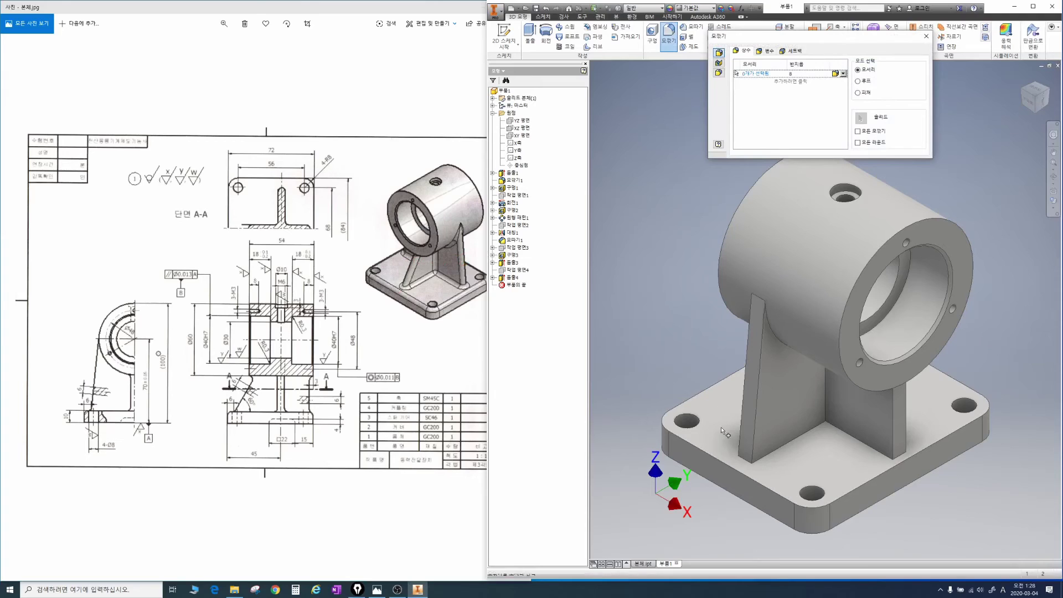
left_click(710, 449)
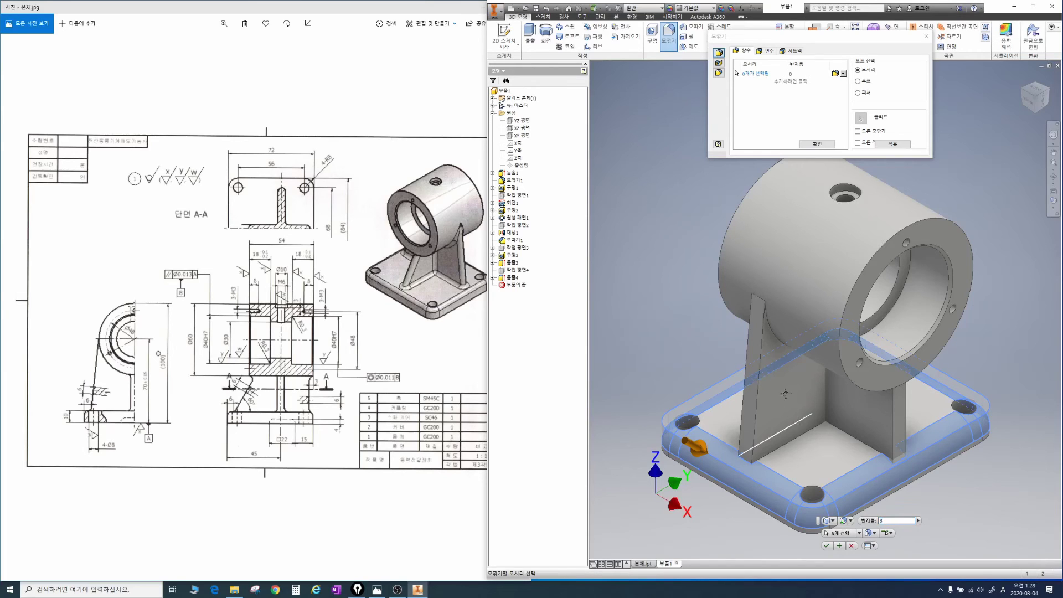
middle_click_drag(767, 389, 772, 323)
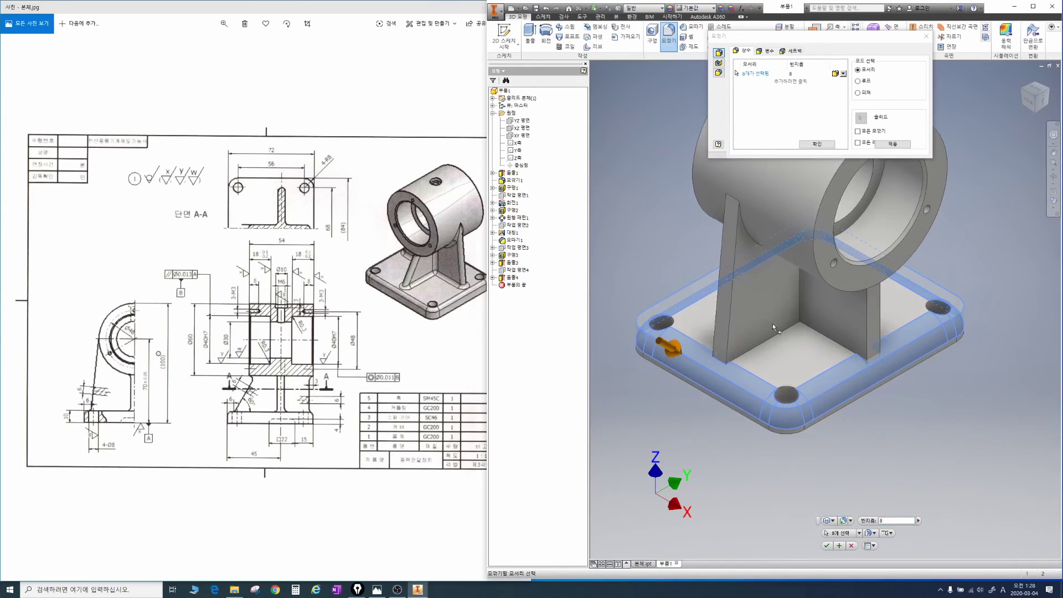
left_click(799, 300)
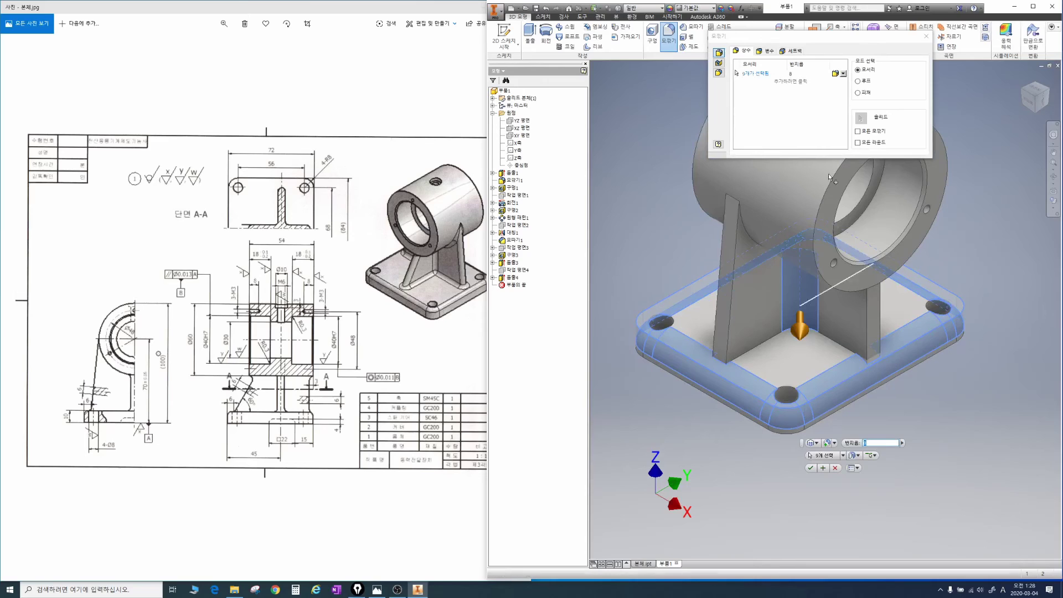
left_click(798, 73)
type("3")
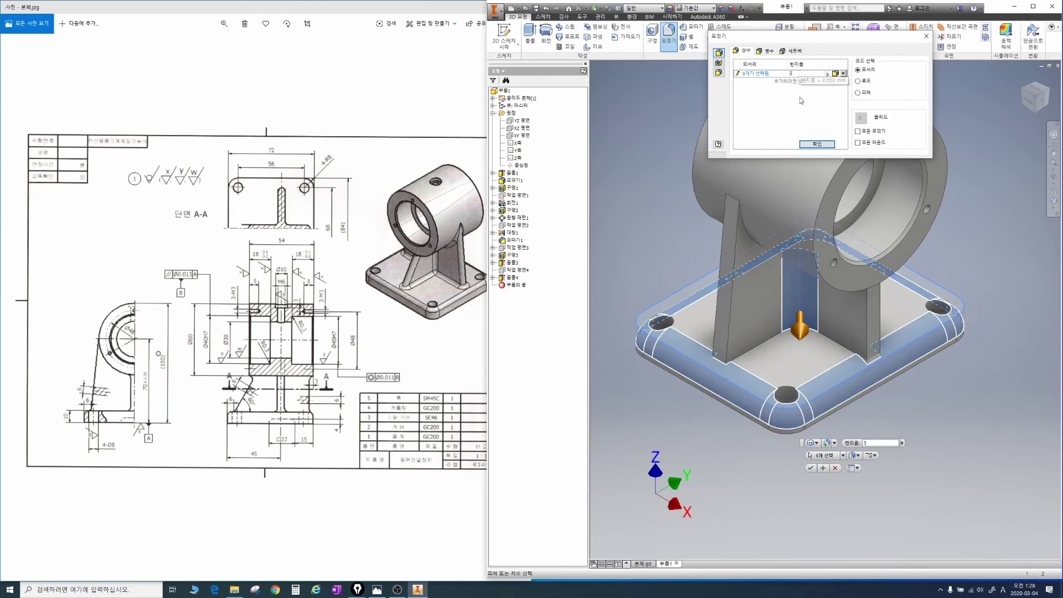
Add the web's end edges, the neighbouring inner corner and the adjacent rib's slanted edges to the 3 mm fillet.
left_click(867, 316)
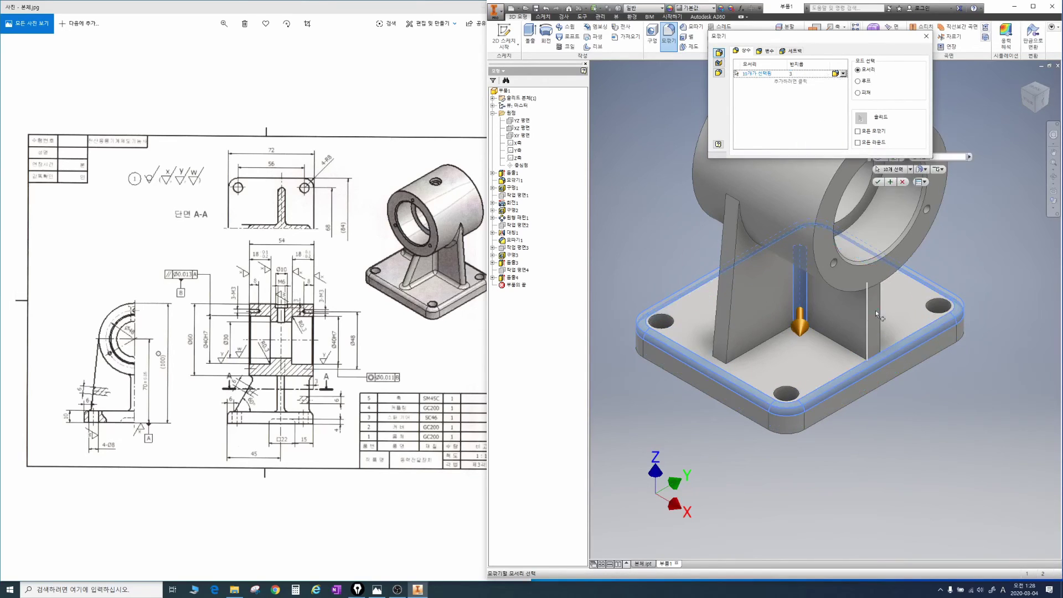
left_click(879, 307)
key("F4")
left_click_drag(866, 304, 844, 291)
left_click(860, 275)
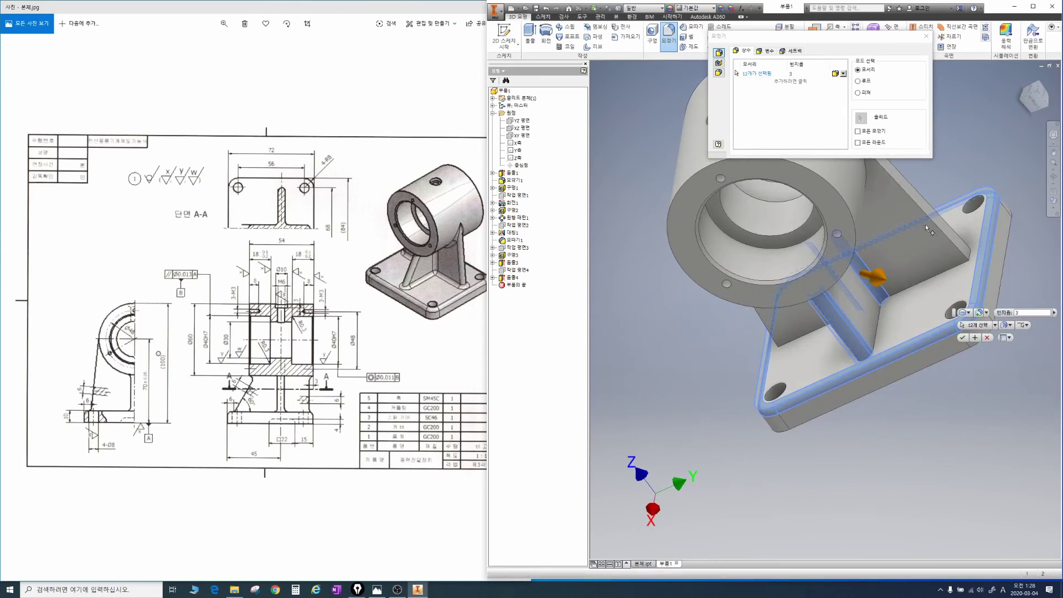
left_click(931, 219)
left_click(925, 200)
Add the third inner corner between web and rib and both edges of the web's opposite end to the fillet.
key("F4")
left_click_drag(882, 236, 856, 281)
left_click(877, 295)
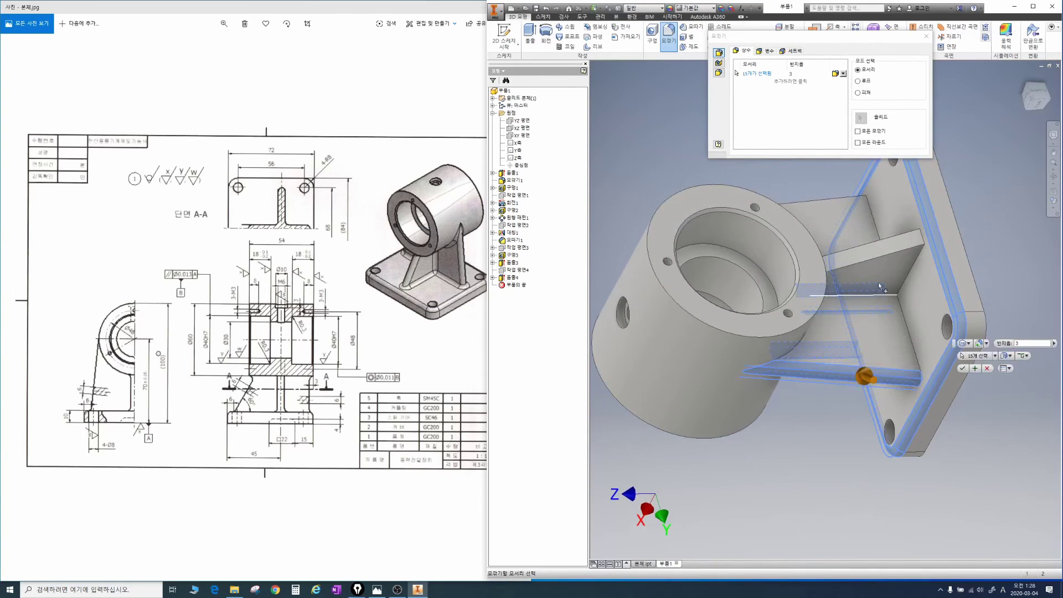
left_click(879, 254)
left_click(884, 246)
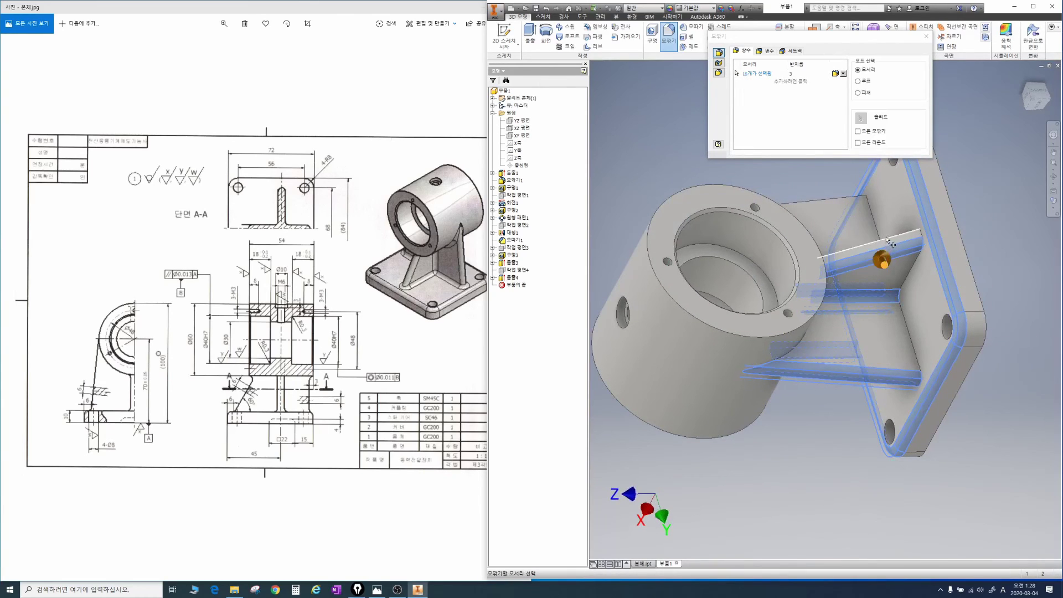
Add the last inner corner and the remaining rib's slanted outer edges to the selection and apply the 3 mm fillet.
key("F4")
left_click_drag(884, 247, 888, 334)
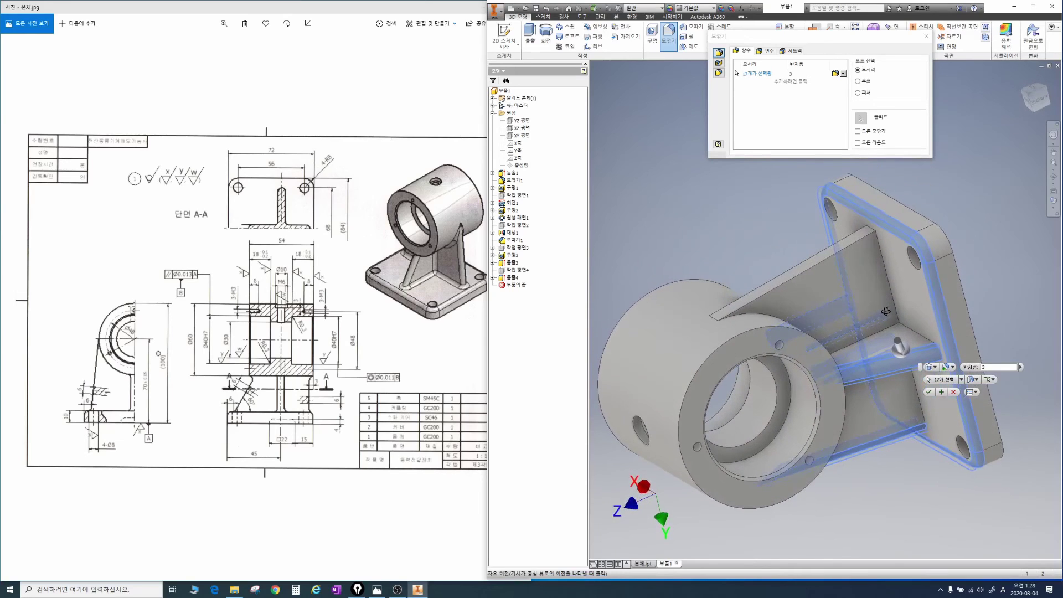
left_click(872, 331)
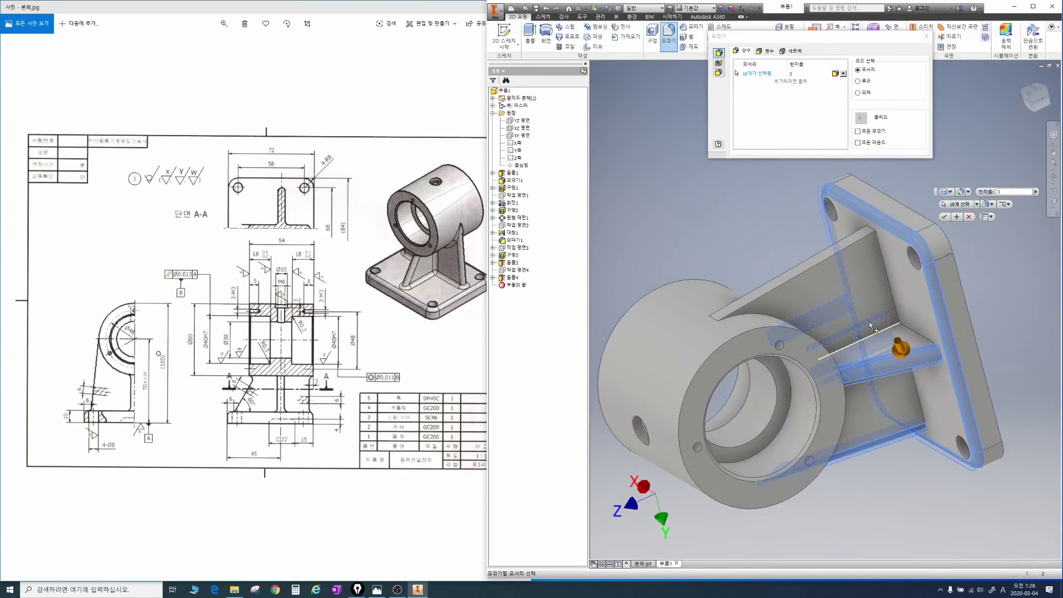
left_click(829, 261)
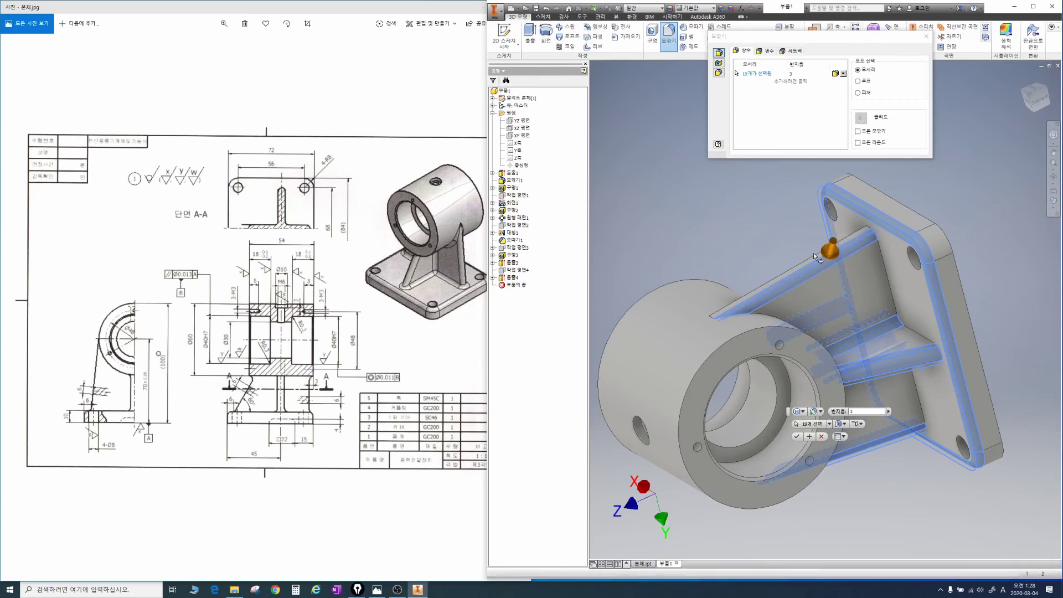
left_click(830, 260)
key("F4")
left_click_drag(858, 272, 906, 325)
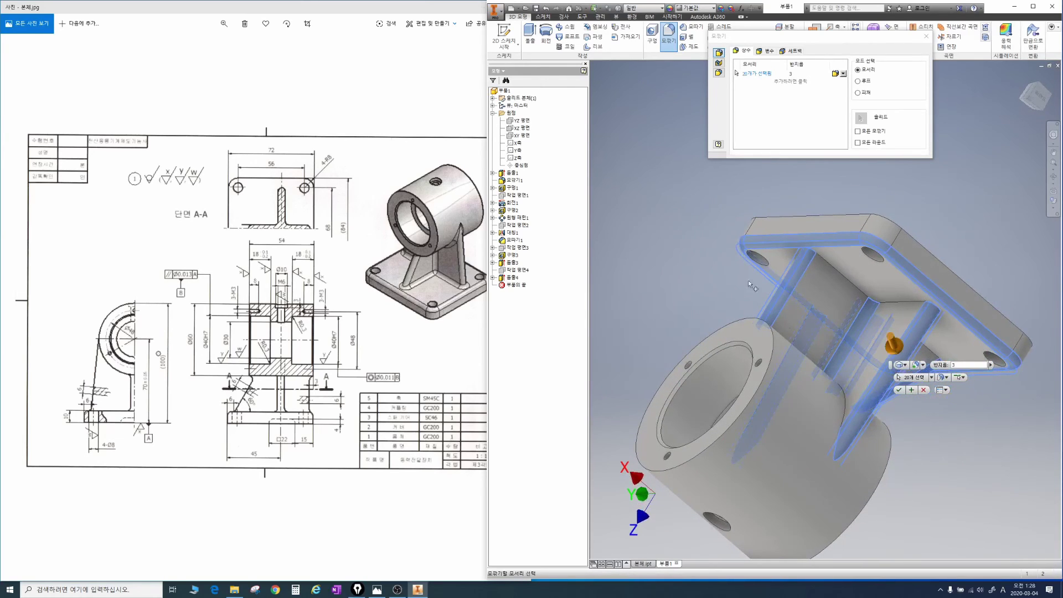
left_click(898, 389)
Fillet the junctions of the web and ribs with the boss and with the base plate at 3 mm radius.
key("F4")
left_click_drag(874, 343, 855, 259)
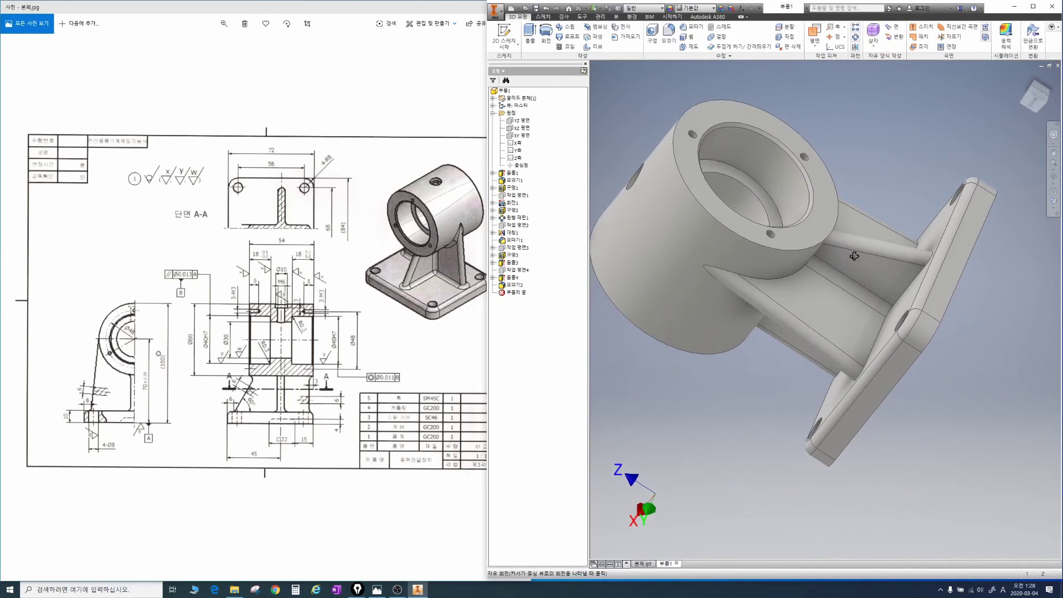
key("f")
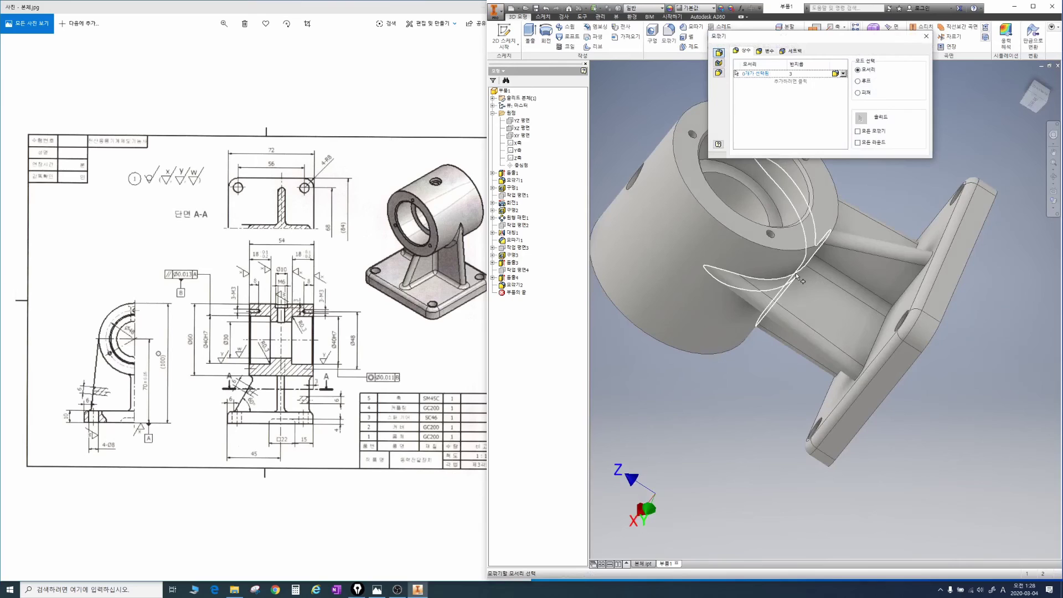
left_click(796, 276)
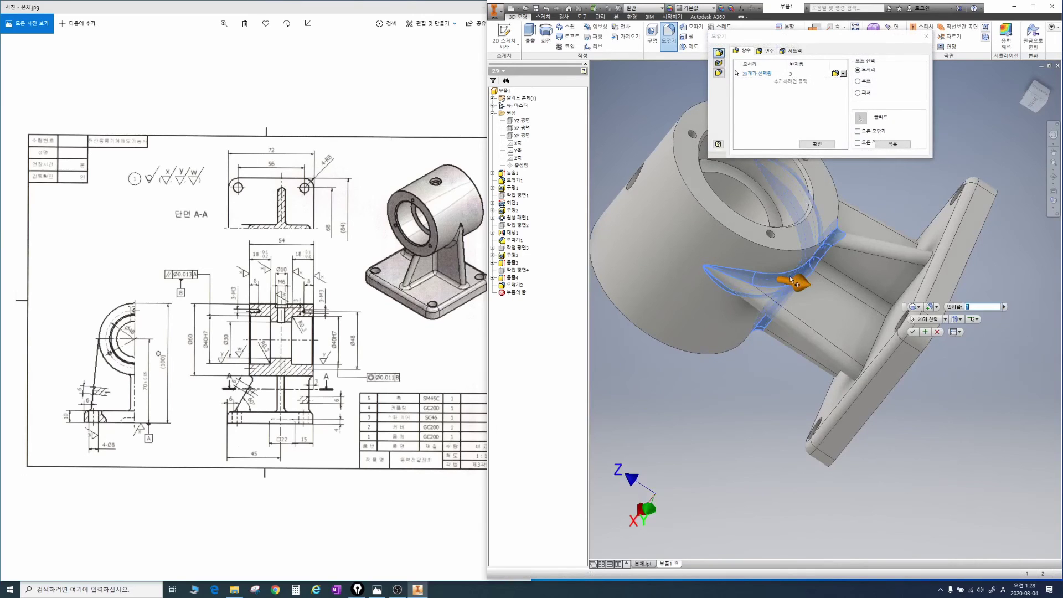
key("F4")
left_click_drag(848, 261, 823, 351)
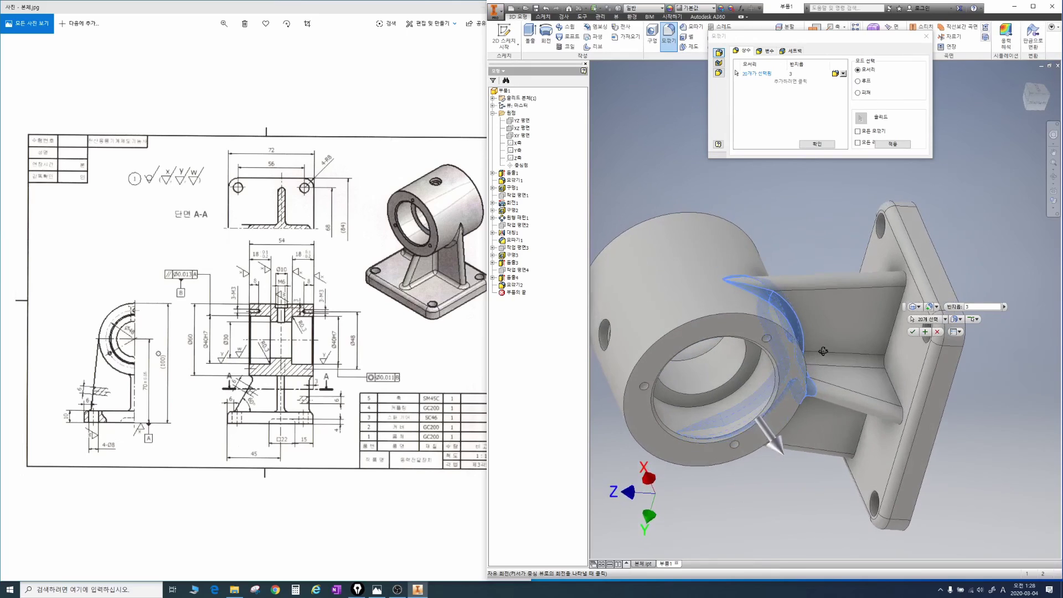
left_click(885, 335)
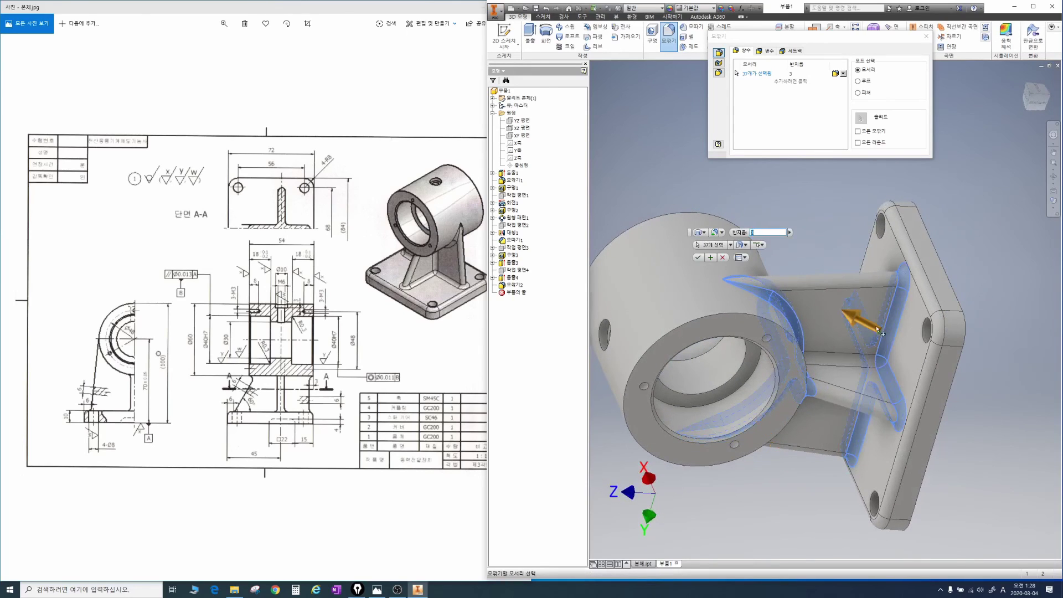
left_click(699, 259)
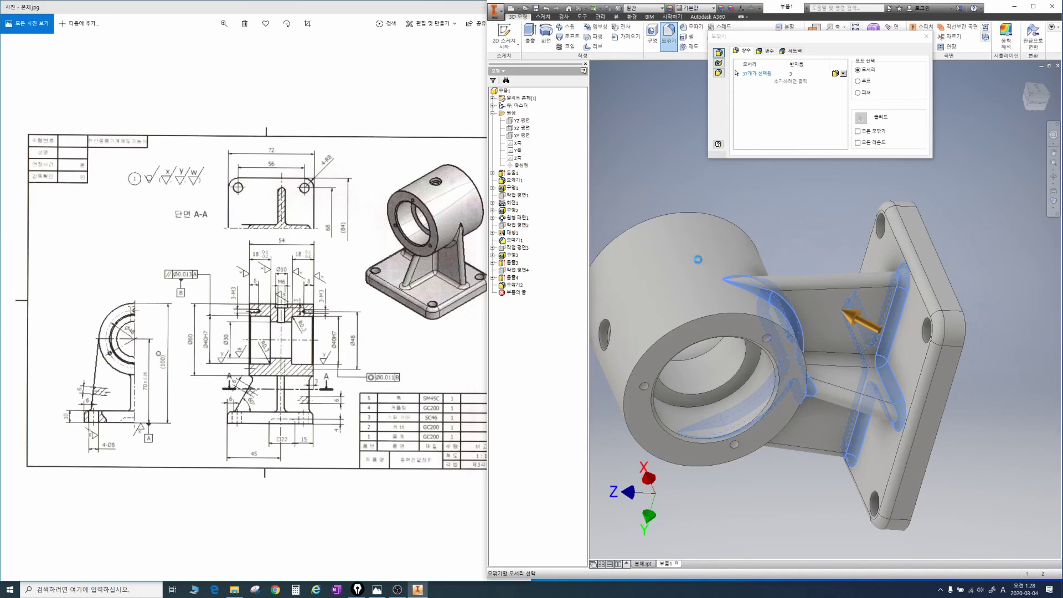
Examine the filleted ribs and web from several directions and compare their shape with the drawing's isometric and section views.
middle_click_drag(757, 288, 858, 261, "shift")
left_click_drag(814, 291, 824, 337)
left_click_drag(829, 295, 837, 334)
mouse_move(943, 267)
left_mouse_down()
mouse_move(953, 295)
mouse_move(969, 292)
left_mouse_up()
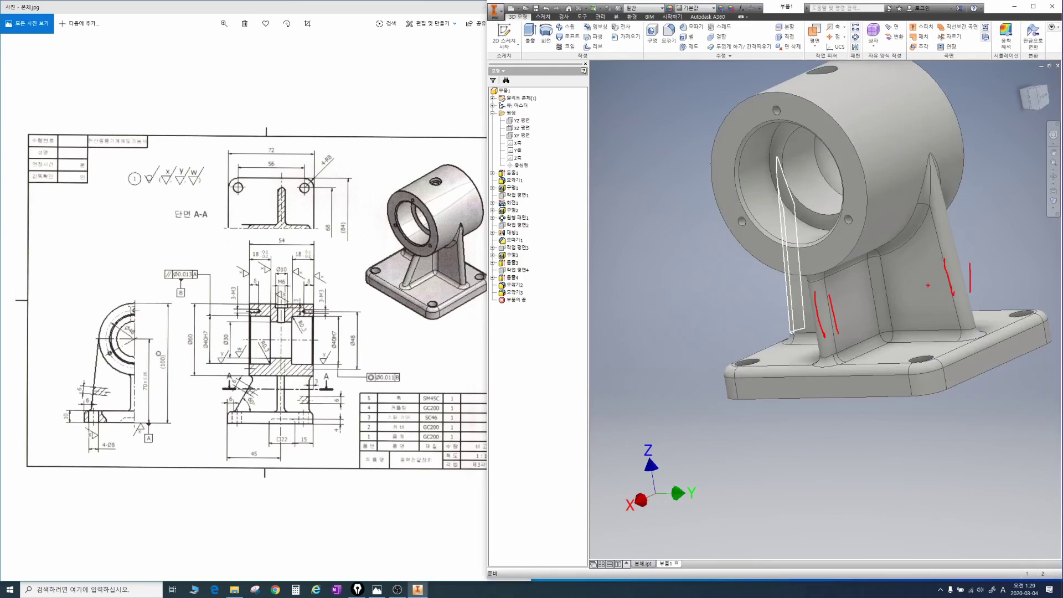
mouse_move(828, 279)
left_mouse_down()
mouse_move(867, 264)
mouse_move(937, 208)
left_mouse_up()
mouse_move(826, 357)
left_mouse_down()
mouse_move(882, 334)
mouse_move(943, 329)
left_mouse_up()
key("Escape")
key("F6")
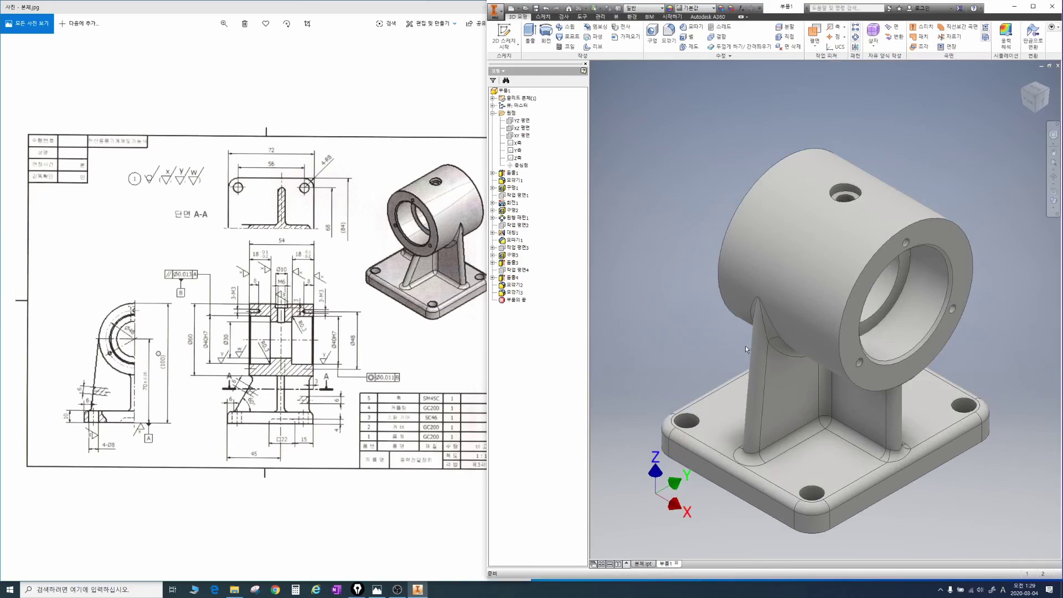
scroll(745, 345, "down", 3)
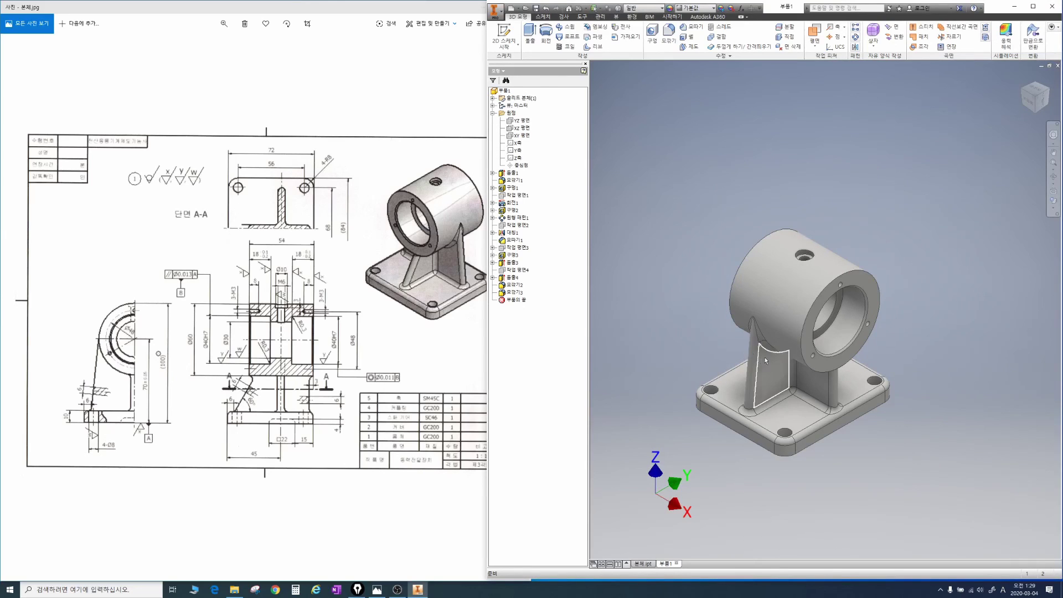
mouse_move(459, 319)
left_mouse_down()
mouse_move(403, 322)
mouse_move(436, 181)
mouse_move(467, 280)
left_mouse_up()
mouse_move(289, 441)
left_mouse_down()
mouse_move(307, 434)
mouse_move(372, 329)
left_mouse_up()
key("Escape")
key("F4")
mouse_move(842, 345)
left_mouse_down()
mouse_move(826, 326)
mouse_move(791, 358)
mouse_move(749, 358)
mouse_move(776, 368)
mouse_move(840, 354)
mouse_move(775, 360)
mouse_move(821, 359)
mouse_move(811, 362)
left_mouse_up()
key("Escape")
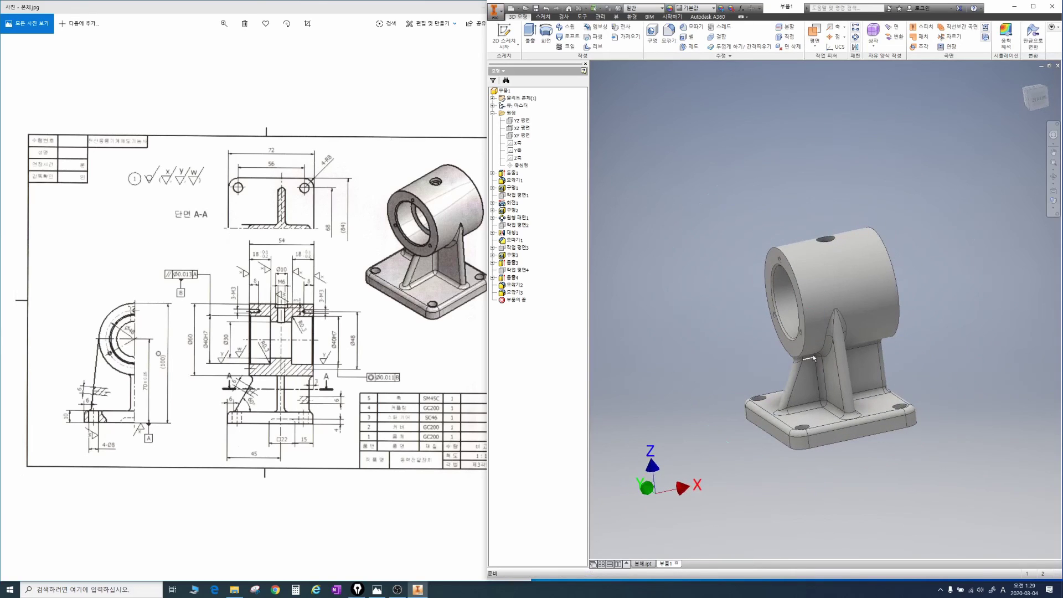